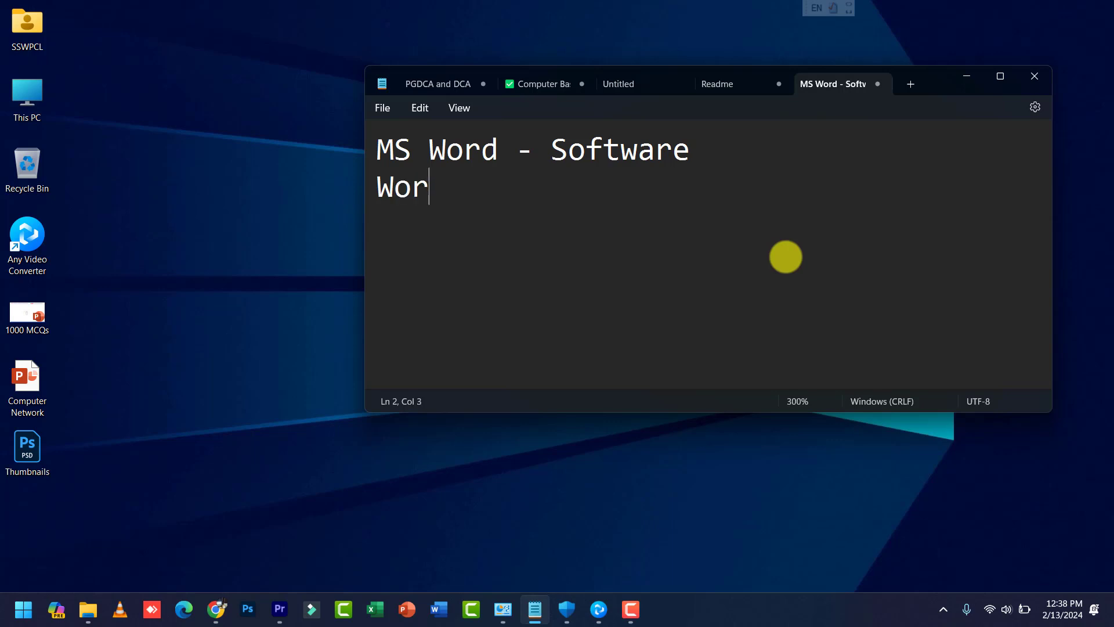
Step: Finish 'Word Processing' on line 2 and begin a 'Data -' line beneath it
text(ocessing)
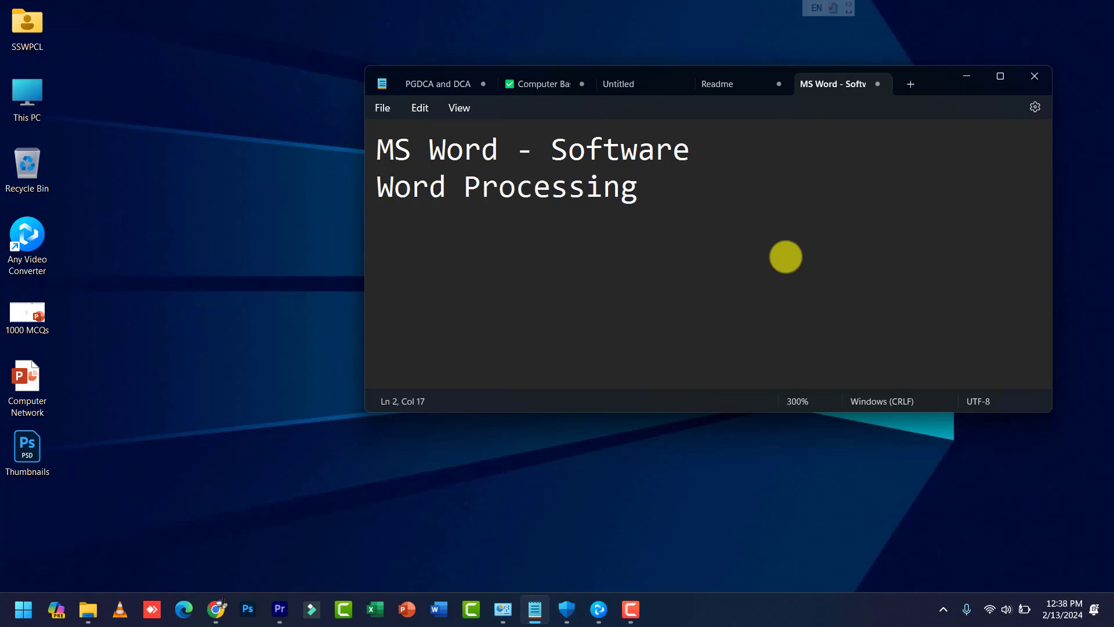
double_click(416, 192)
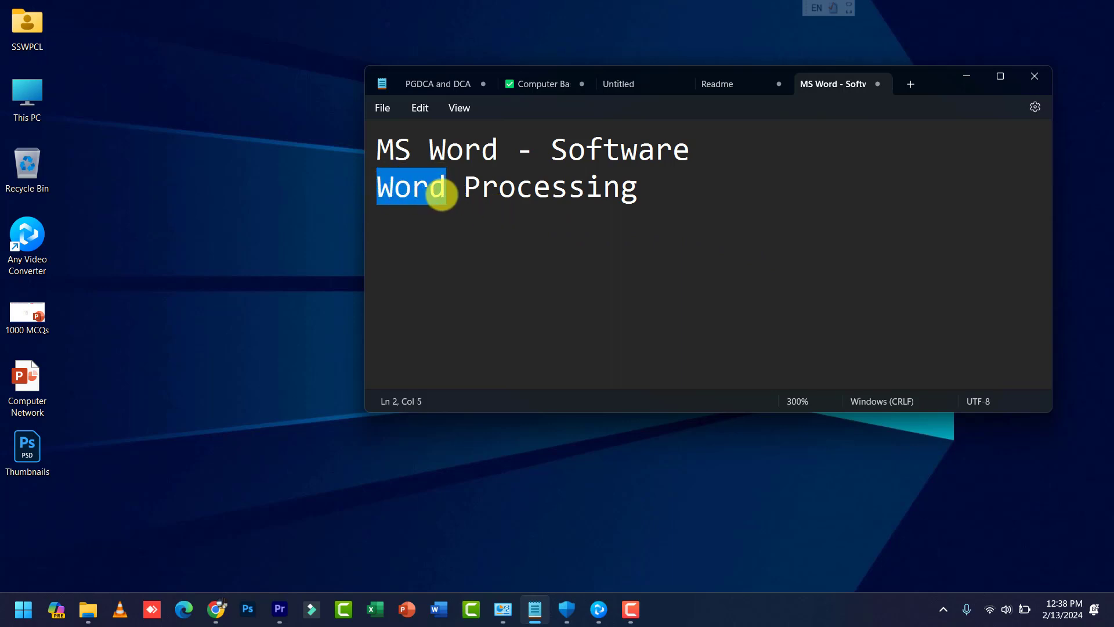
drag(464, 194, 636, 199)
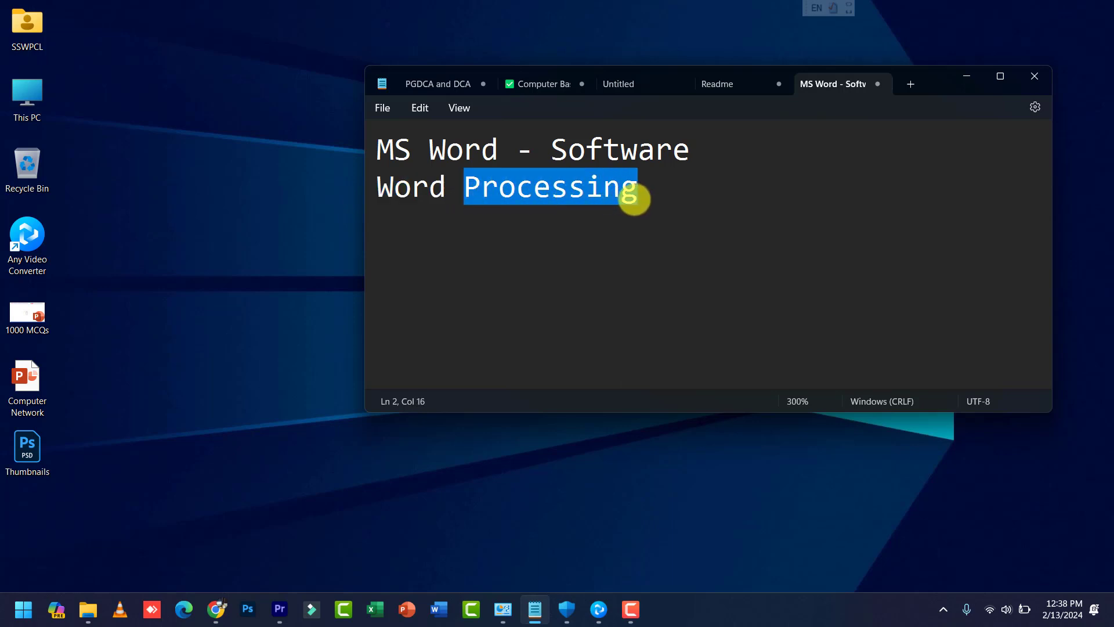
click(638, 202)
key(Return)
key(Return)
text(Data )
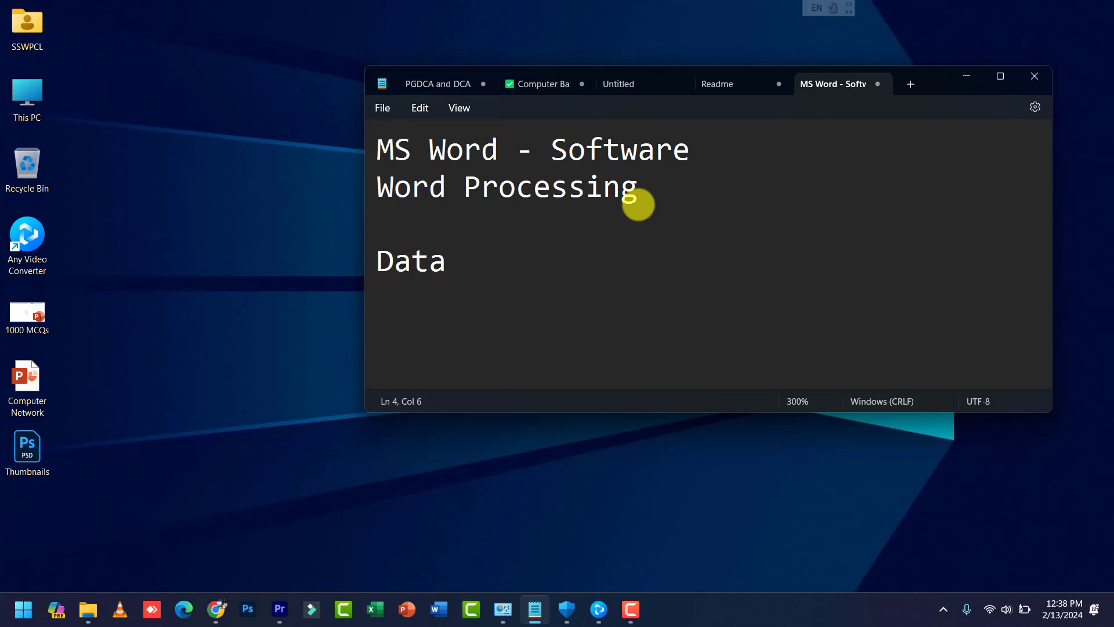
text(-)
Step: Add blank lines below 'Data -' and list the fields Name and Aadhaar
key(Return)
key(Return)
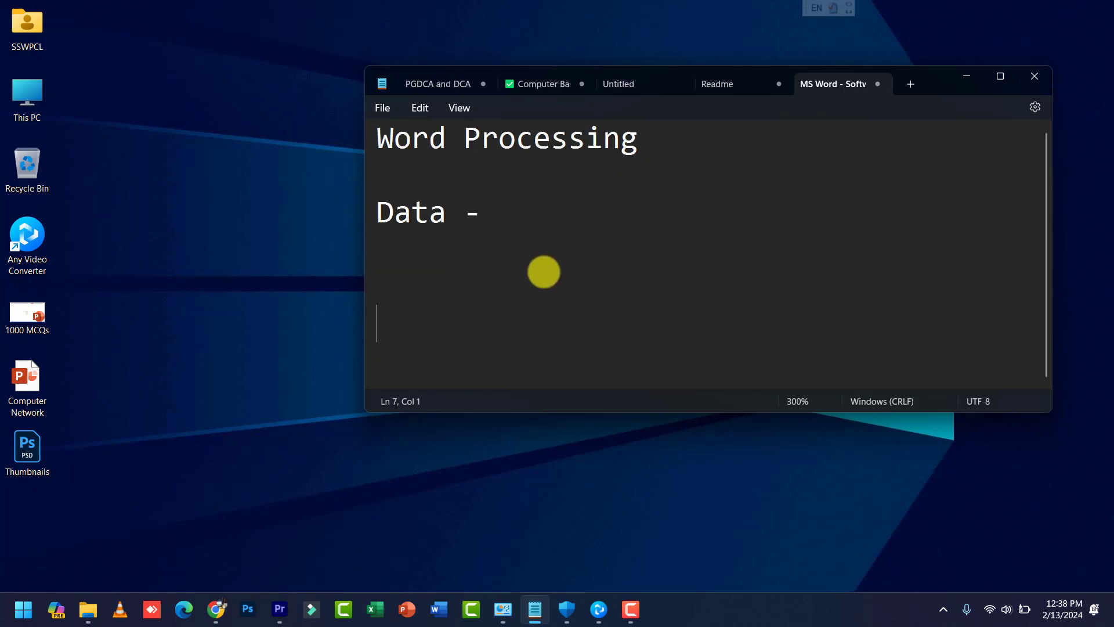
text(Name)
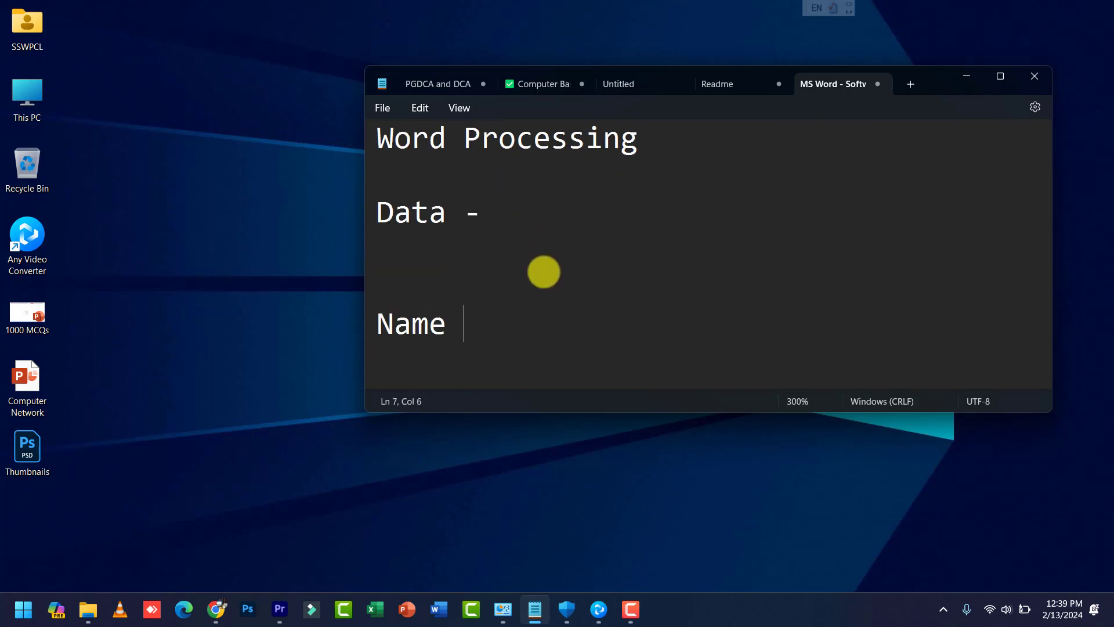
key(Return)
text(Adda)
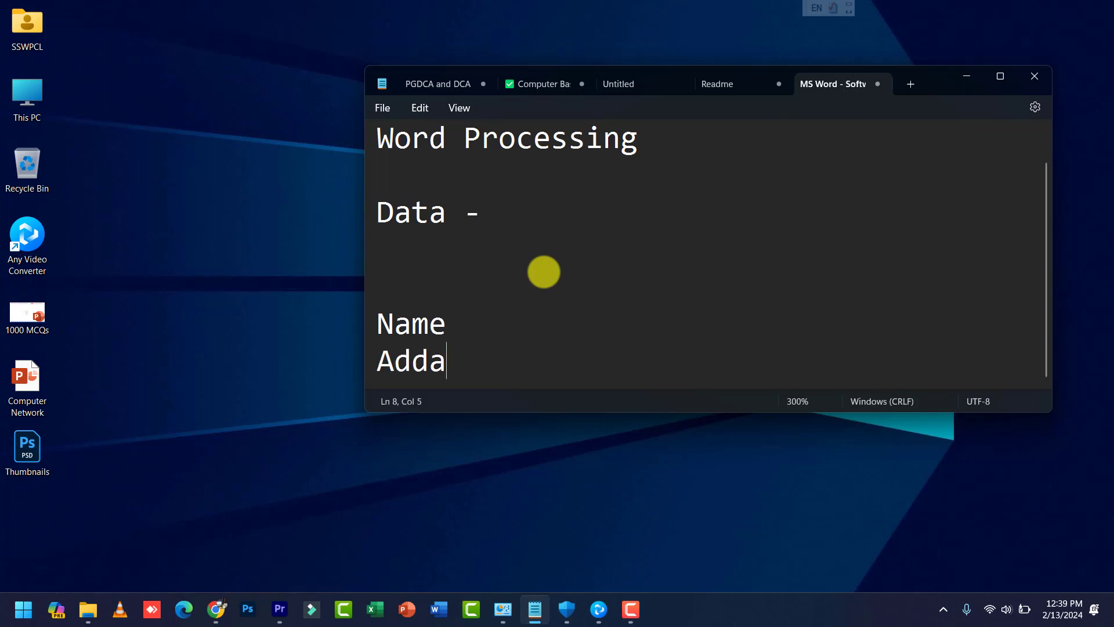
key(BackSpace)
text(h)
key(BackSpace)
key(BackSpace)
key(BackSpace)
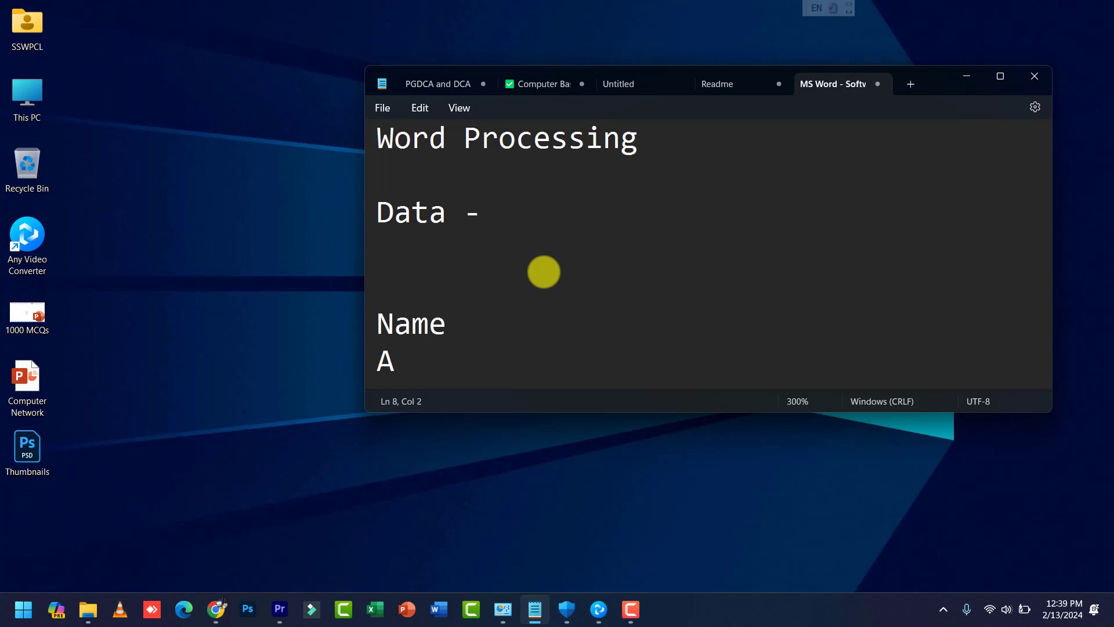
text(adhaar)
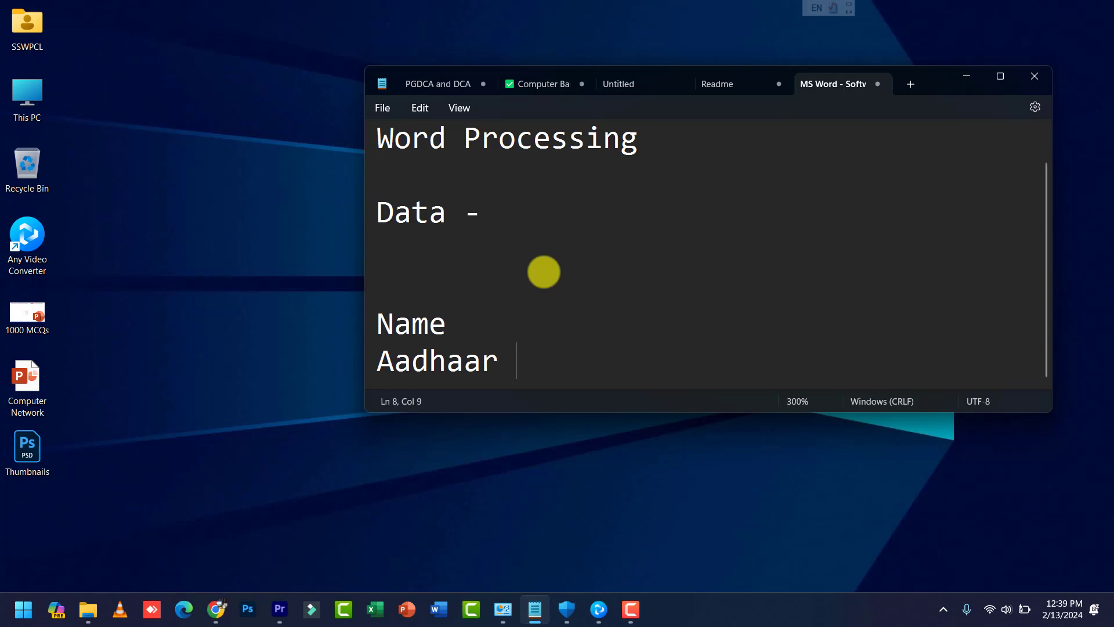
key(Return)
Step: Add the fields Pan Card, Roll No and Registration on their own lines
text(Pan)
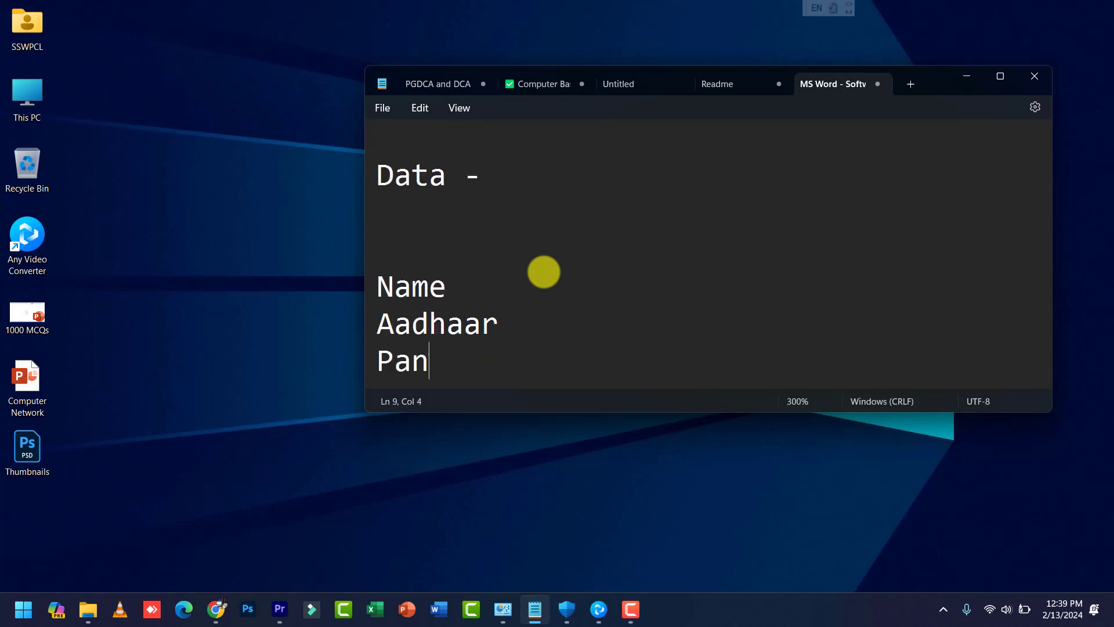
text( Card)
key(Return)
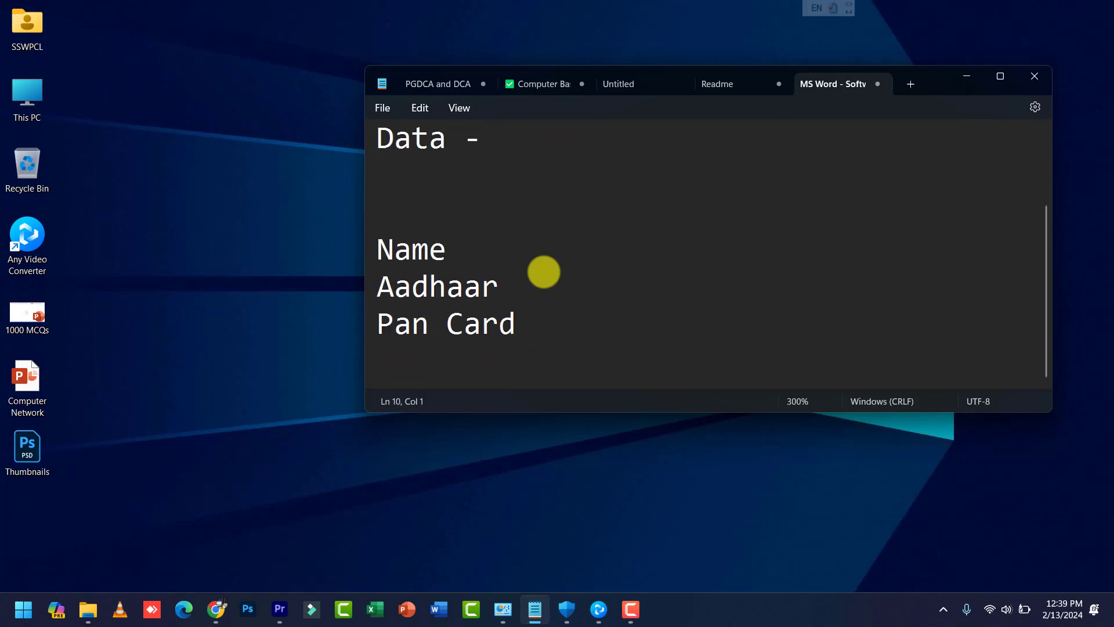
text(Roll No)
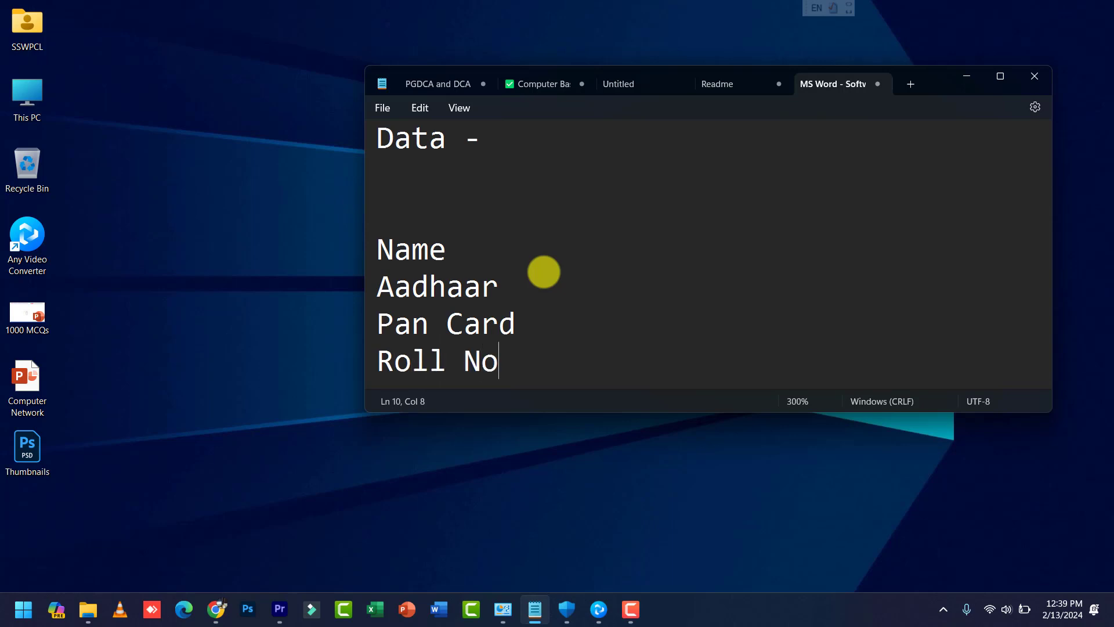
key(Return)
text(Reg)
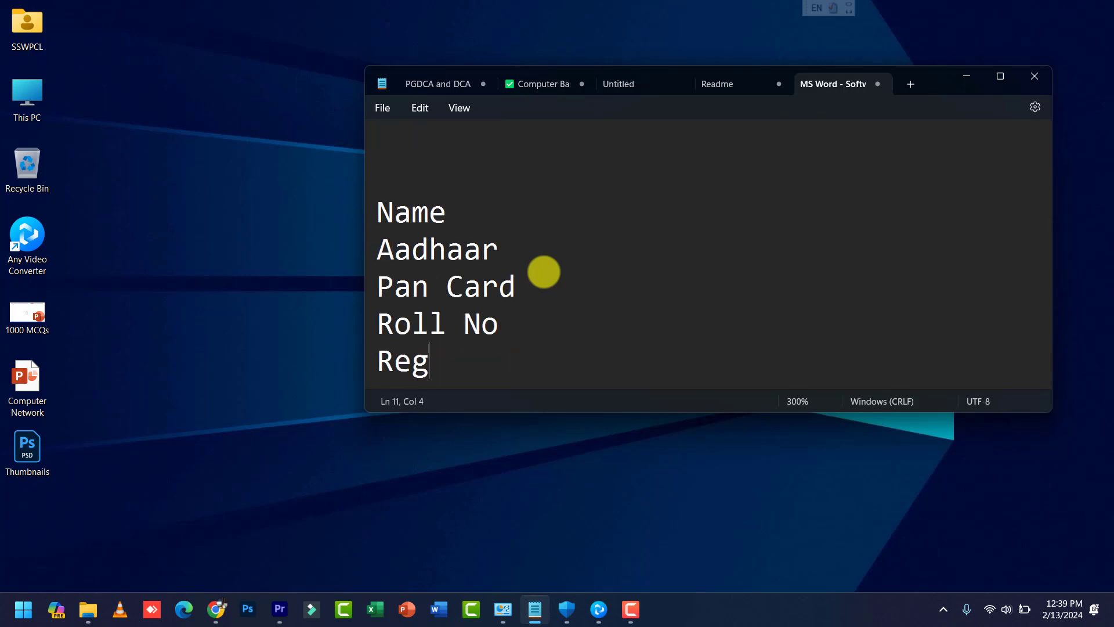
text(istra)
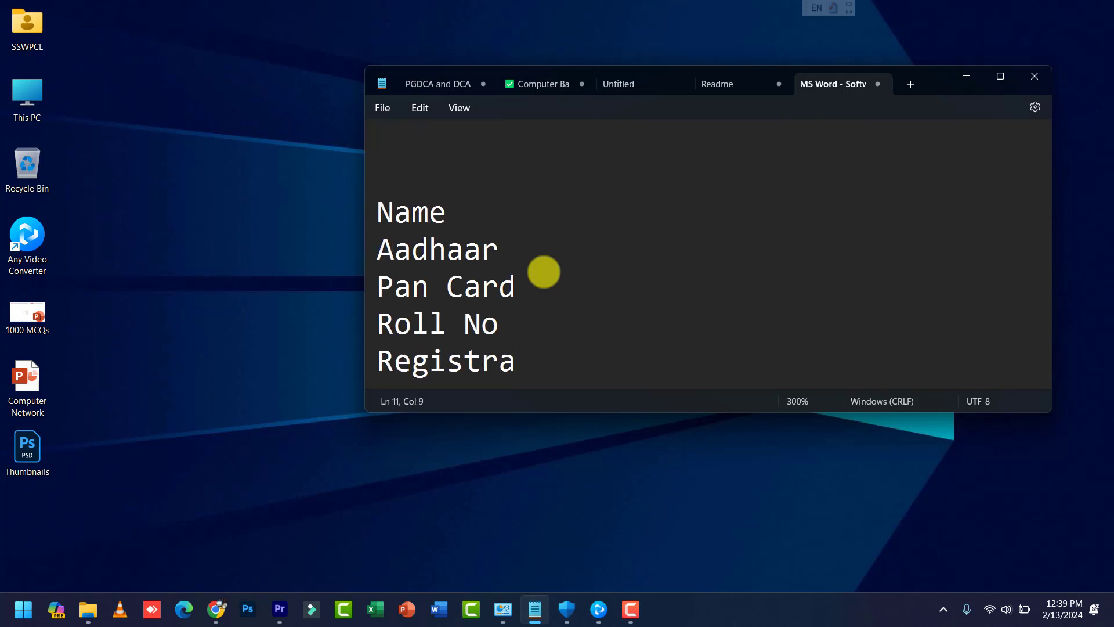
text(tion)
key(BackSpace)
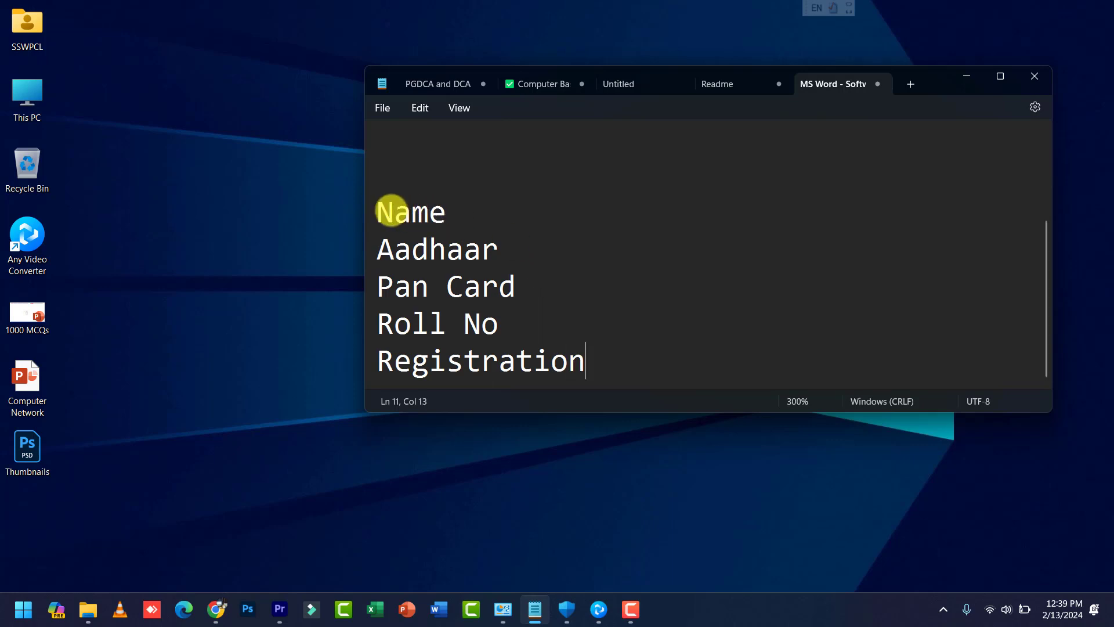
Step: Practise selecting the Name and Aadhaar entries, leaving the cursor after Name
drag(378, 212, 450, 211)
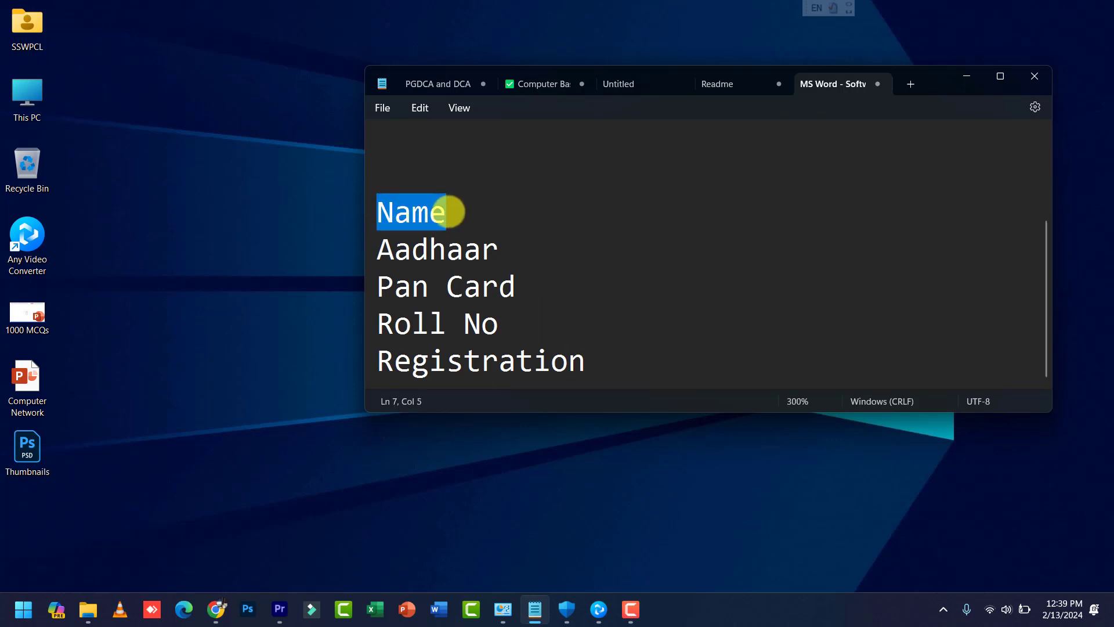
drag(395, 249, 495, 253)
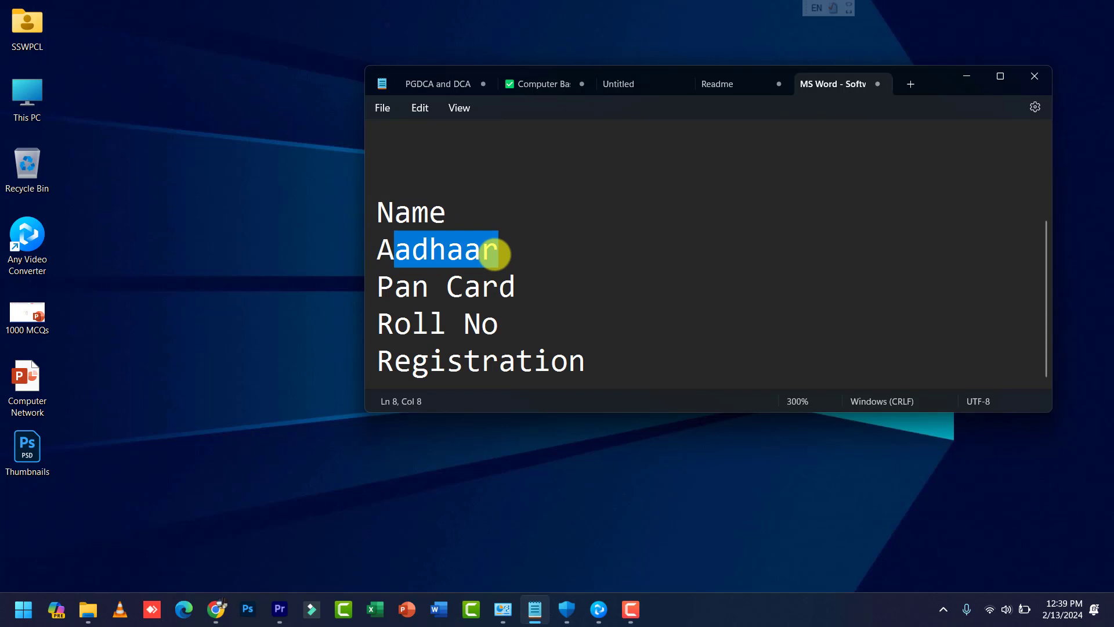
click(484, 254)
triple_click(406, 215)
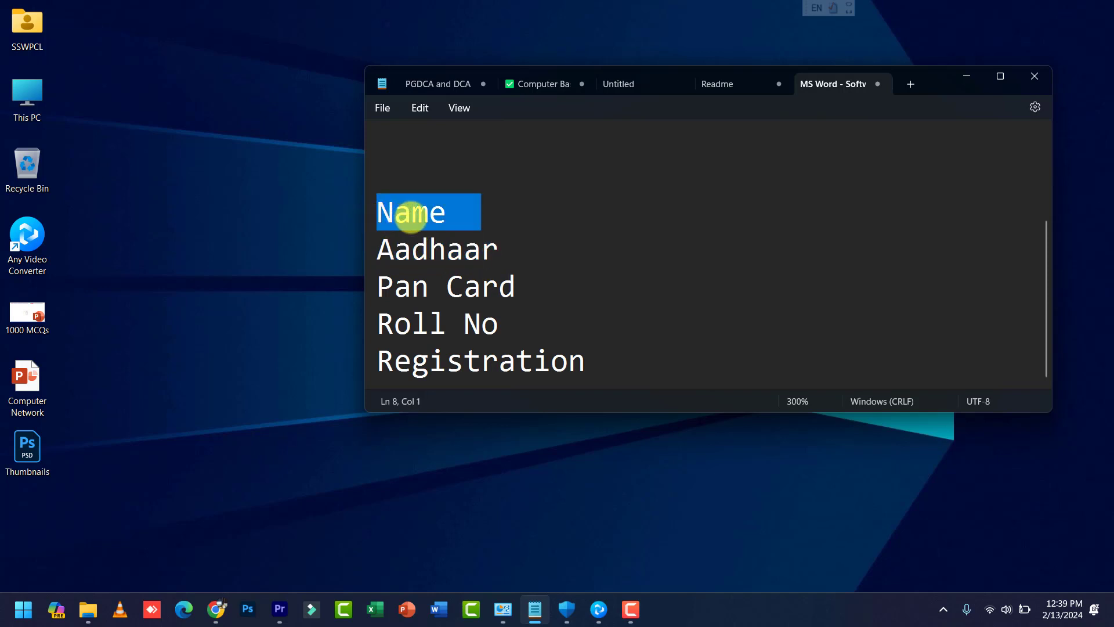
scroll(435, 255, up, 1)
scroll(441, 255, down, 1)
click(468, 199)
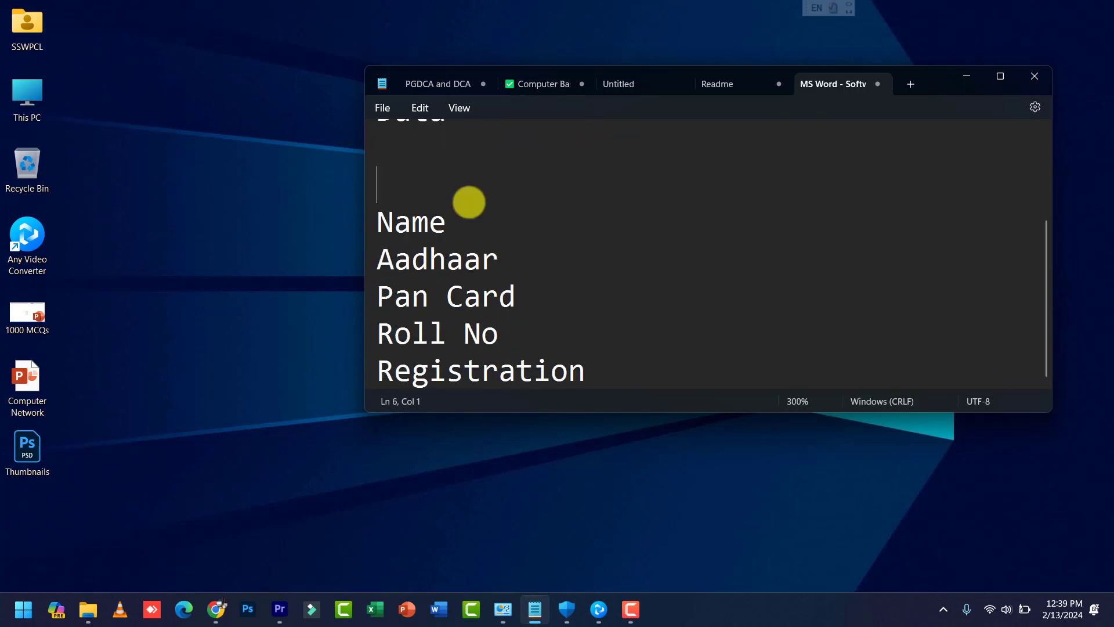
Step: Fill in the Name line as 'Name = ' followed by the person's full name
click(484, 218)
text(= )
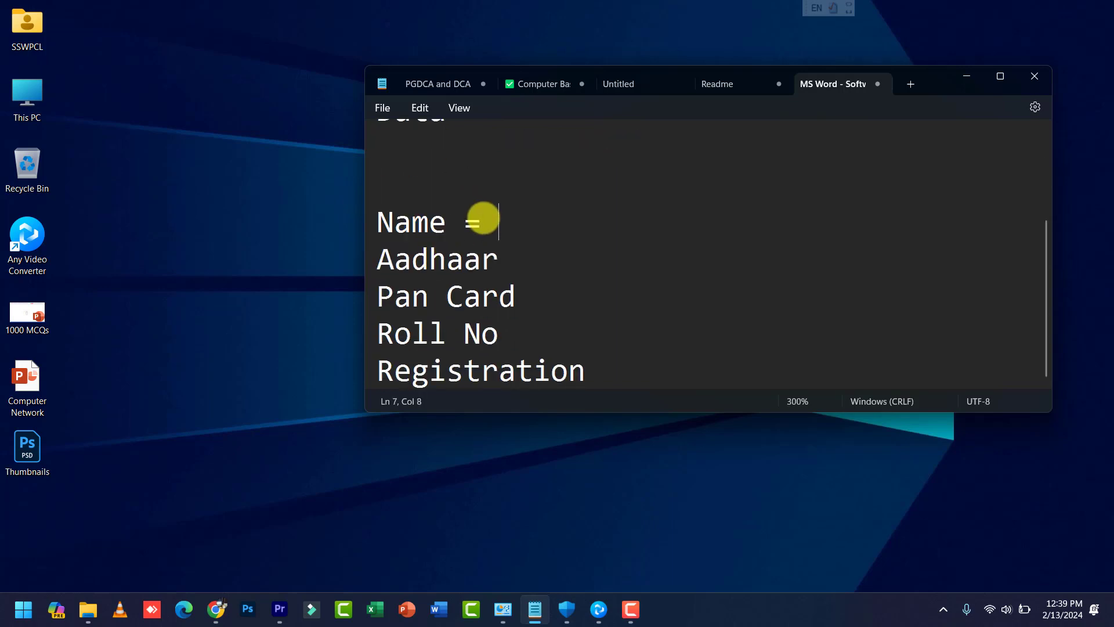
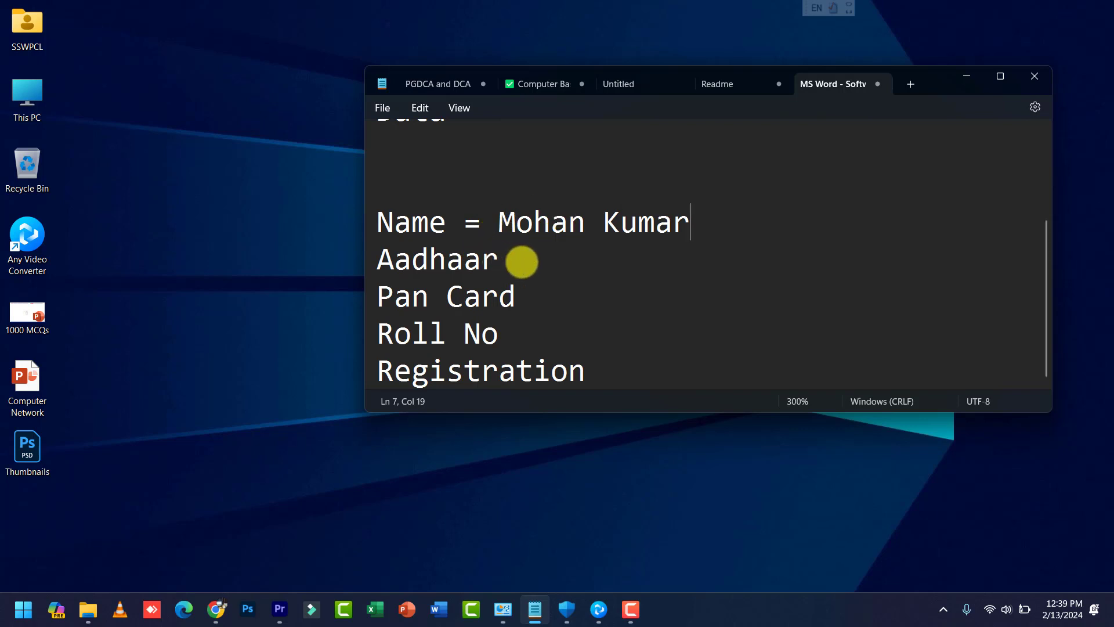
Step: Practise selecting text in the field list, from single words to the whole Name-to-Registration block
drag(511, 260, 398, 259)
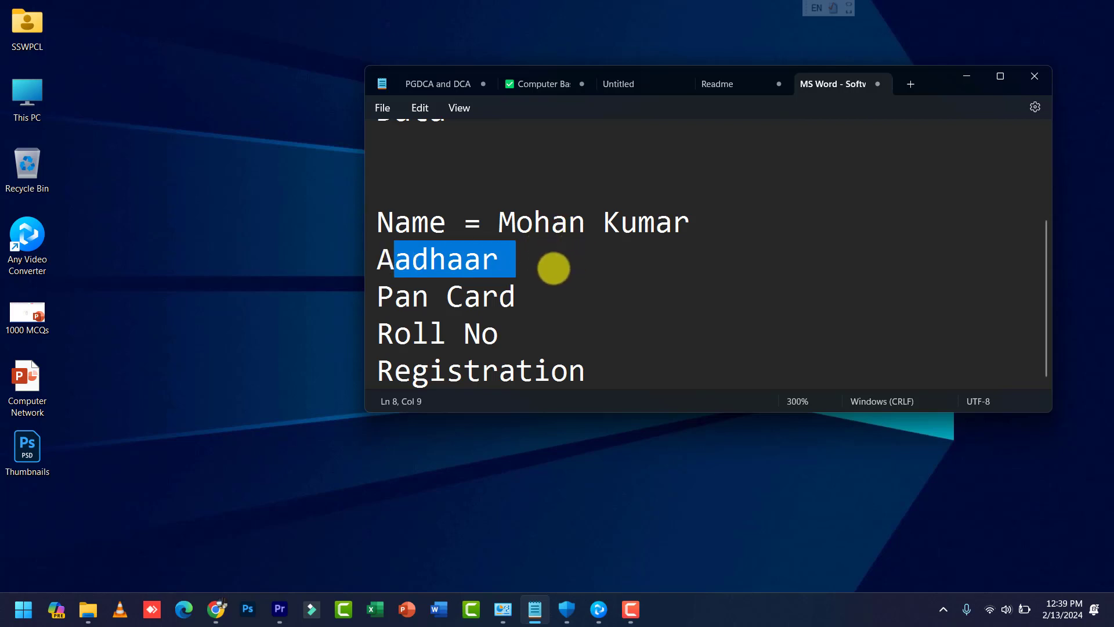
click(551, 270)
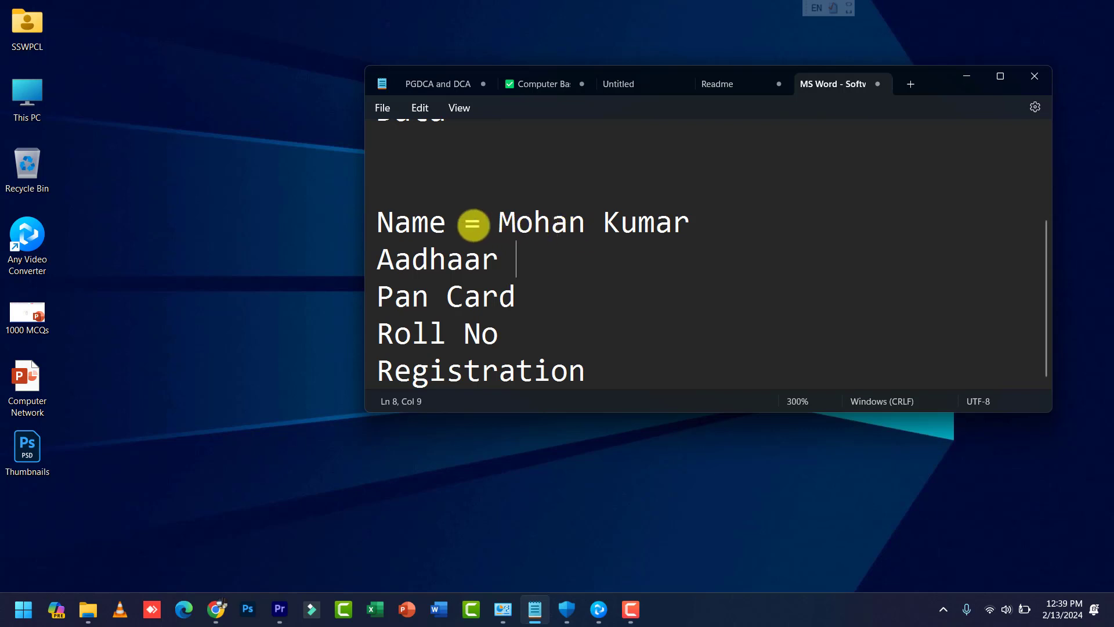
drag(378, 222, 621, 390)
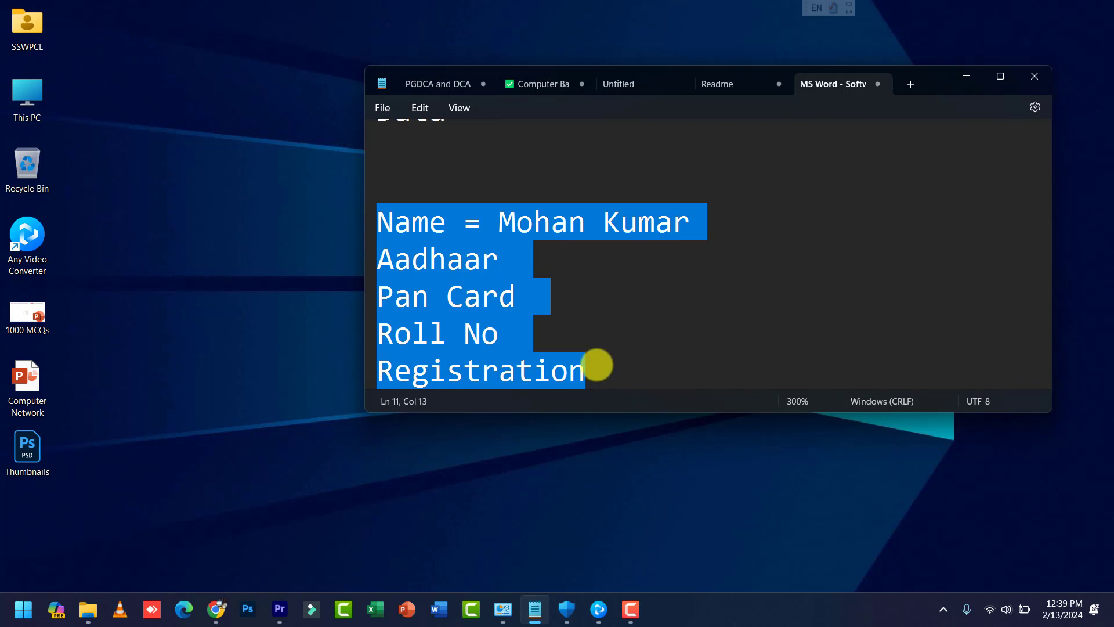
click(534, 325)
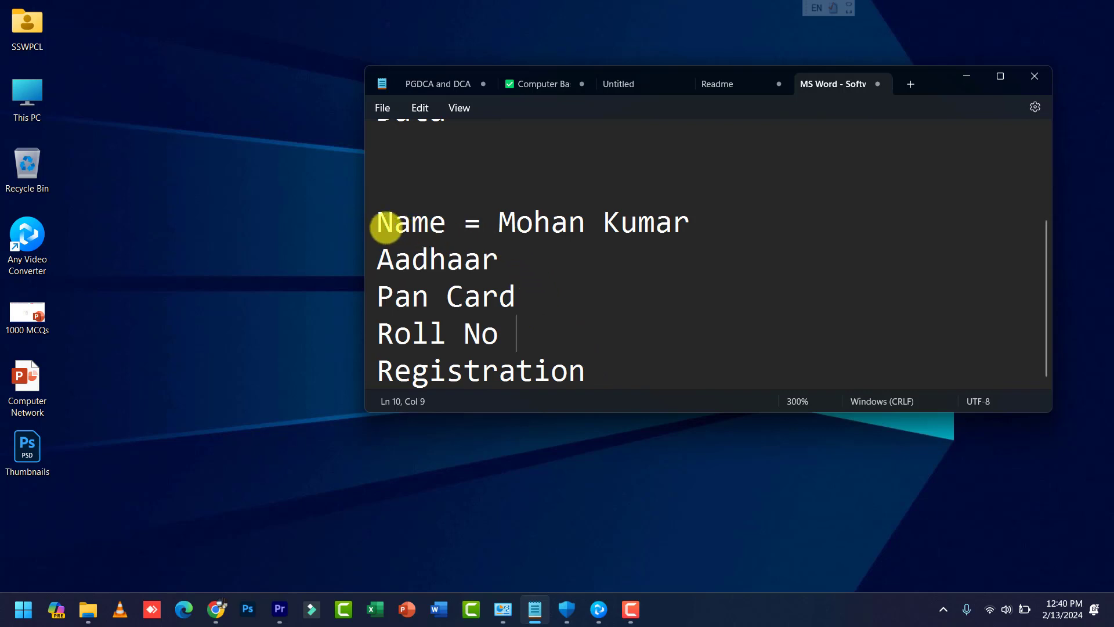
drag(395, 222, 415, 221)
drag(395, 336, 481, 367)
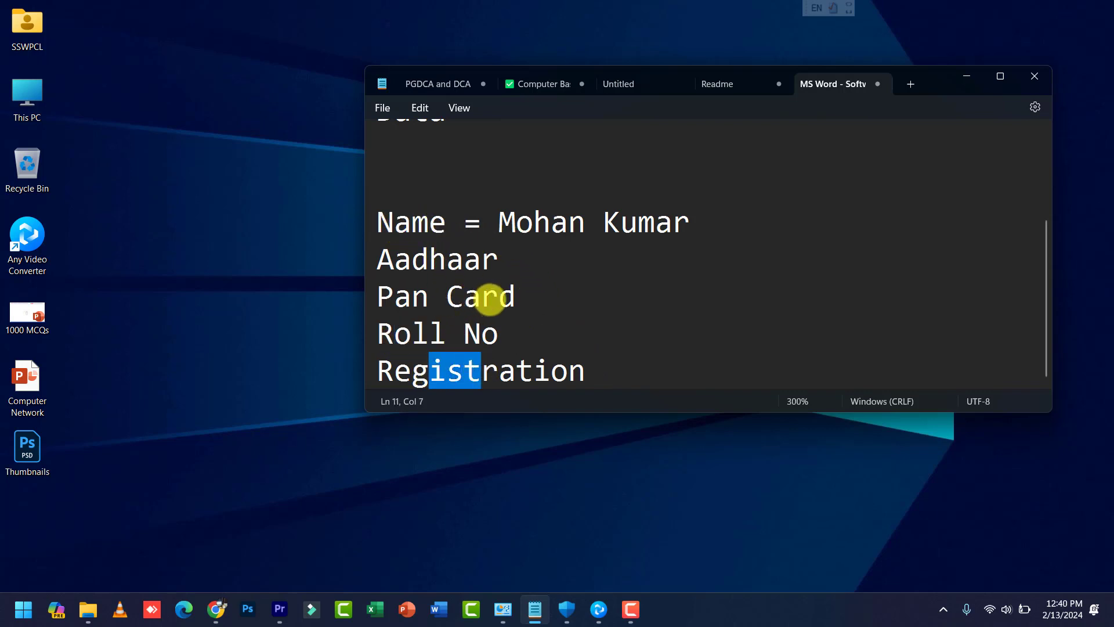
scroll(511, 293, up, 2)
Step: Append 'Processing - Information' to the Data line and highlight the word 'Processing'
click(524, 230)
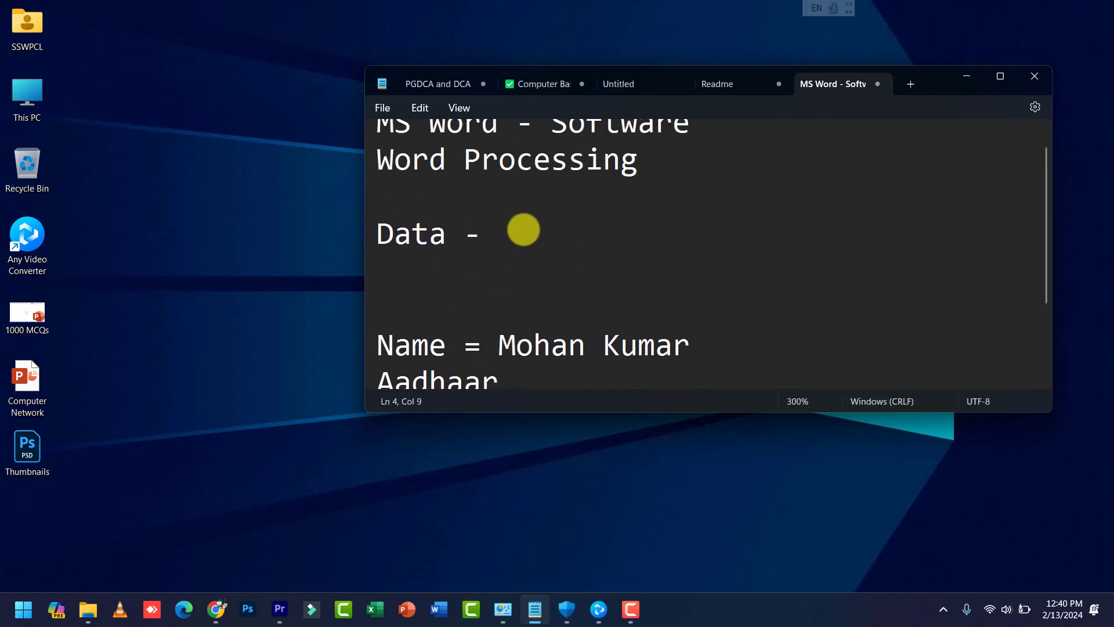
text(Processin)
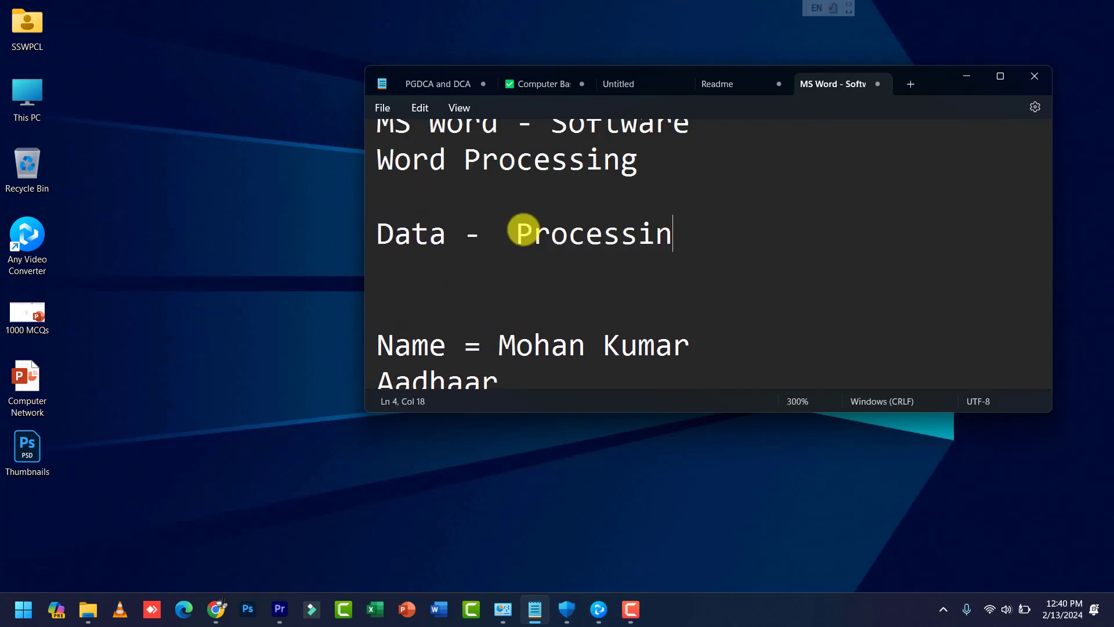
text(g - Inform)
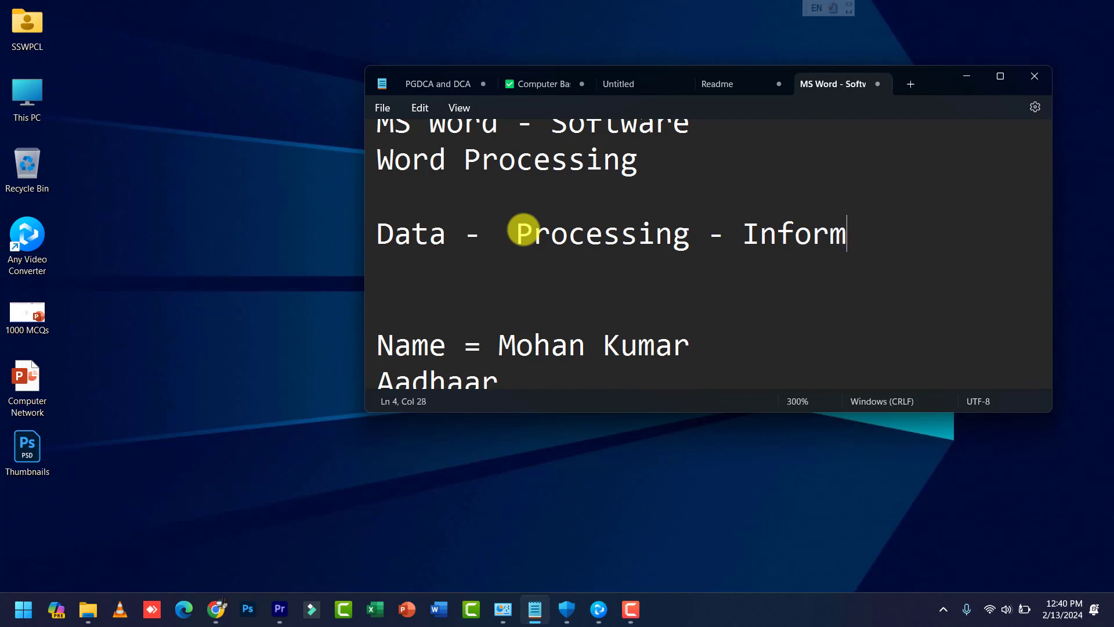
text(ation)
key(BackSpace)
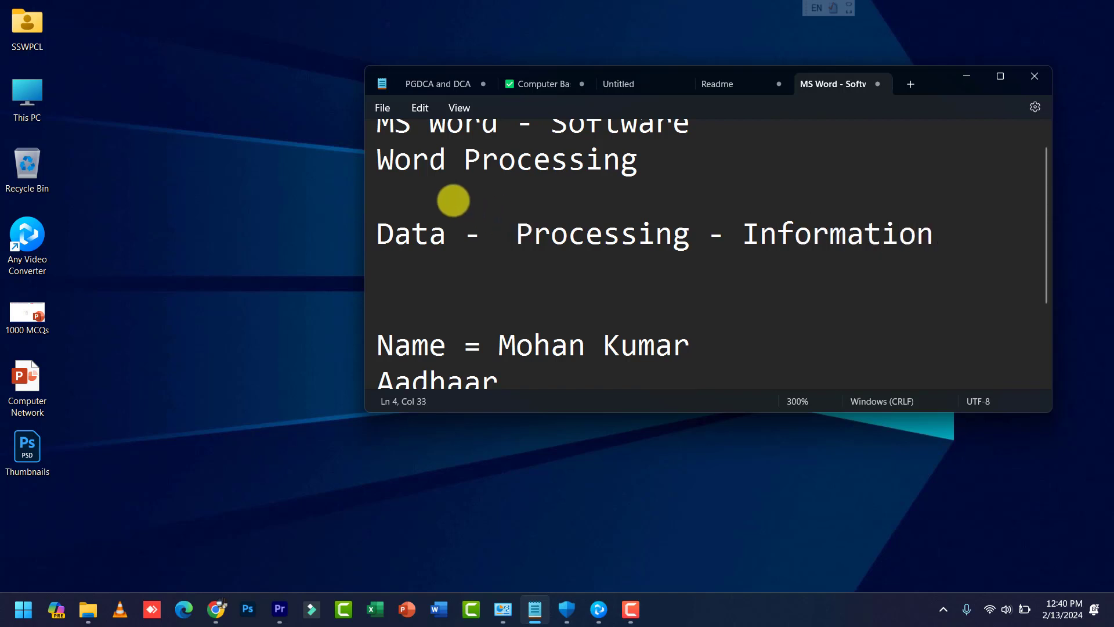
click(439, 235)
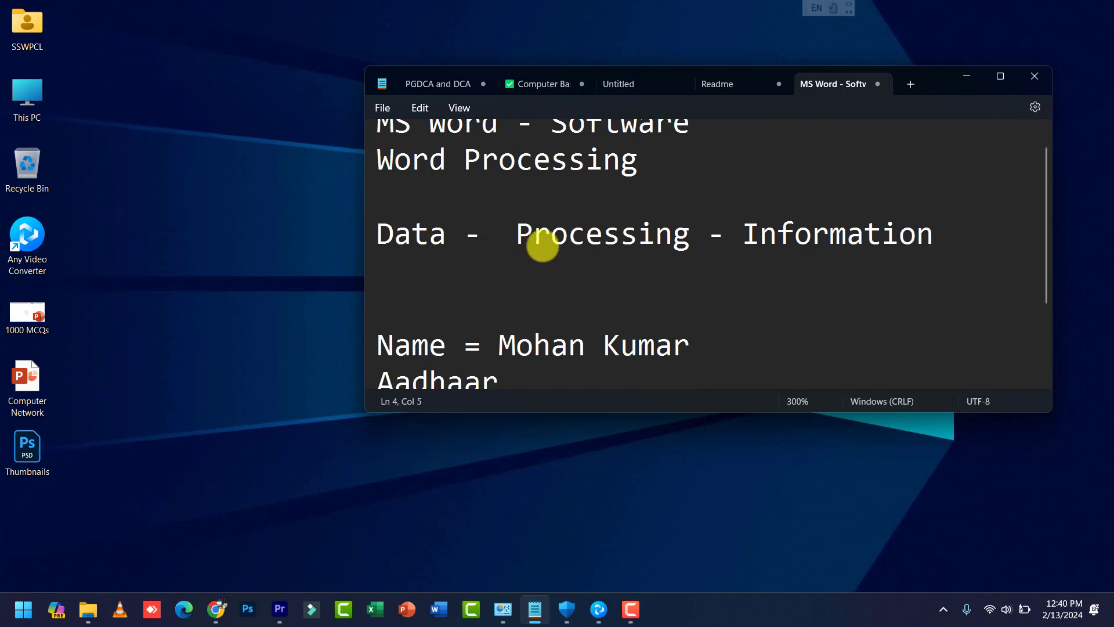
drag(516, 234, 686, 232)
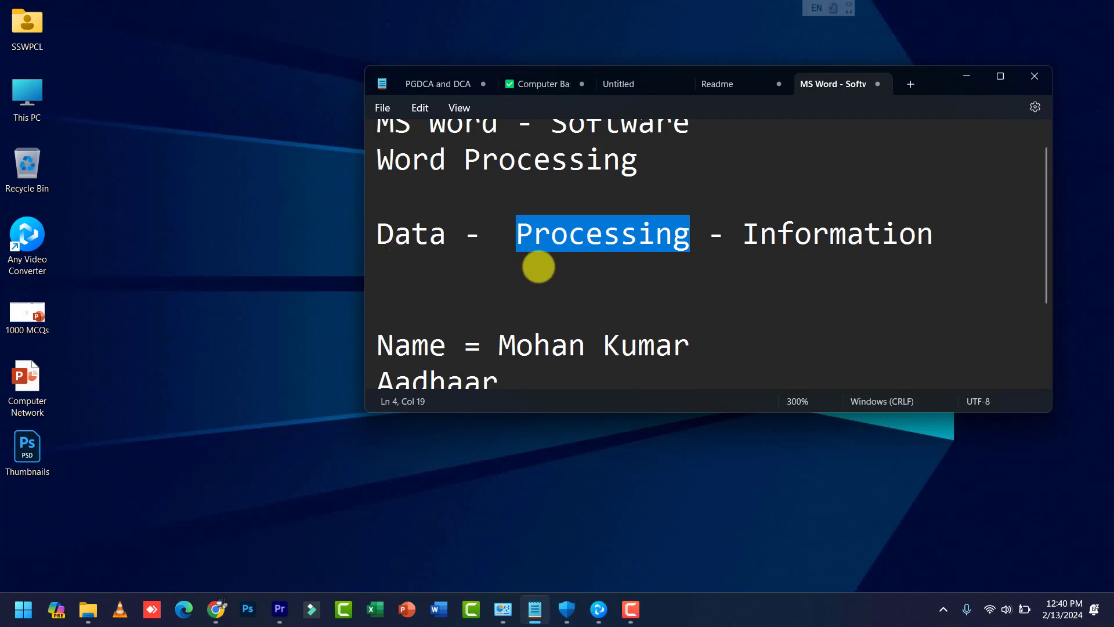
Step: Highlight Data, Processing and the full Data line to point out the chain
click(538, 266)
drag(380, 234, 428, 234)
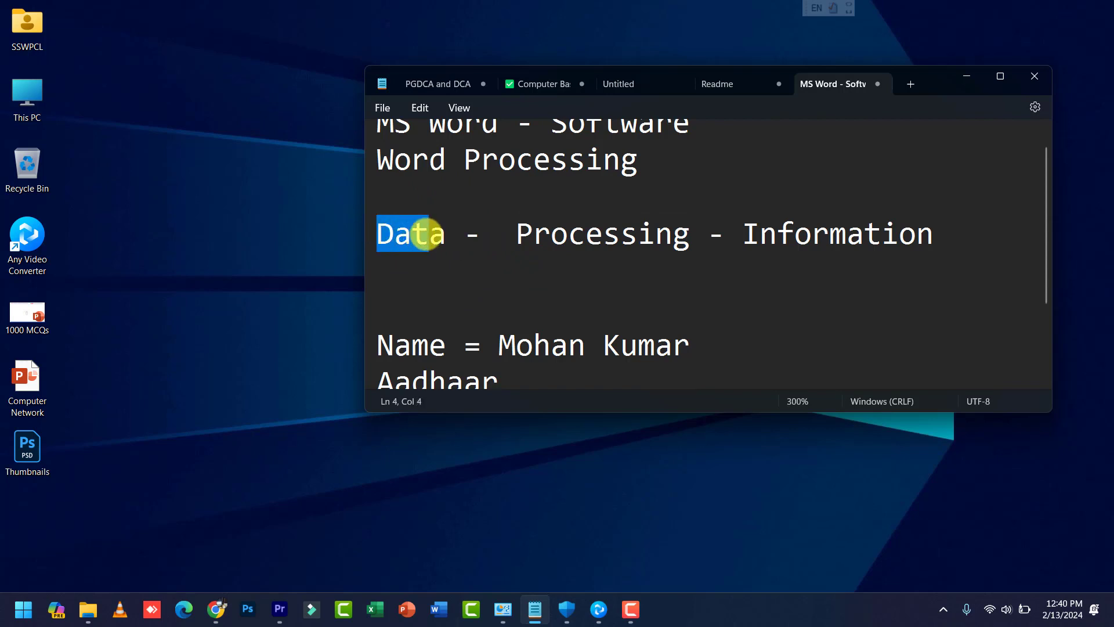
drag(517, 236, 930, 232)
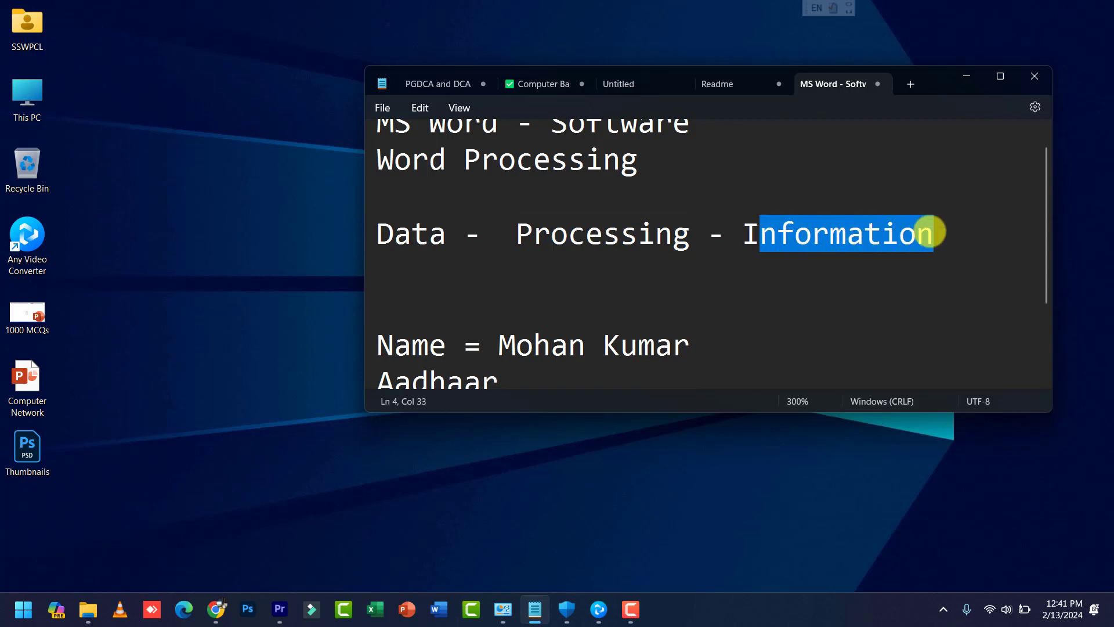
scroll(677, 246, up, 1)
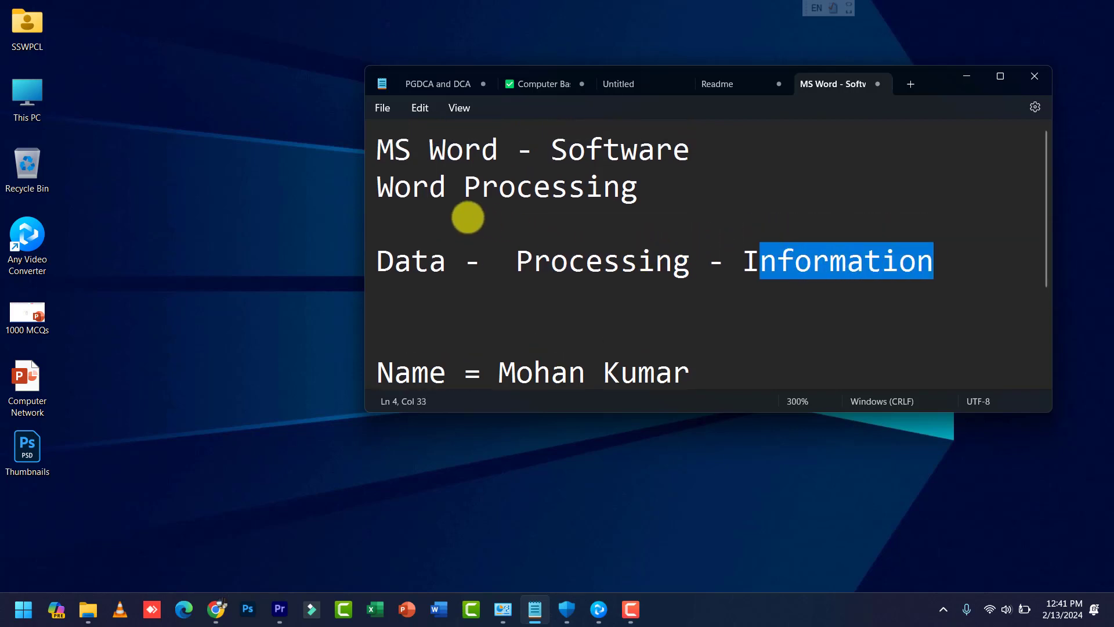
click(390, 189)
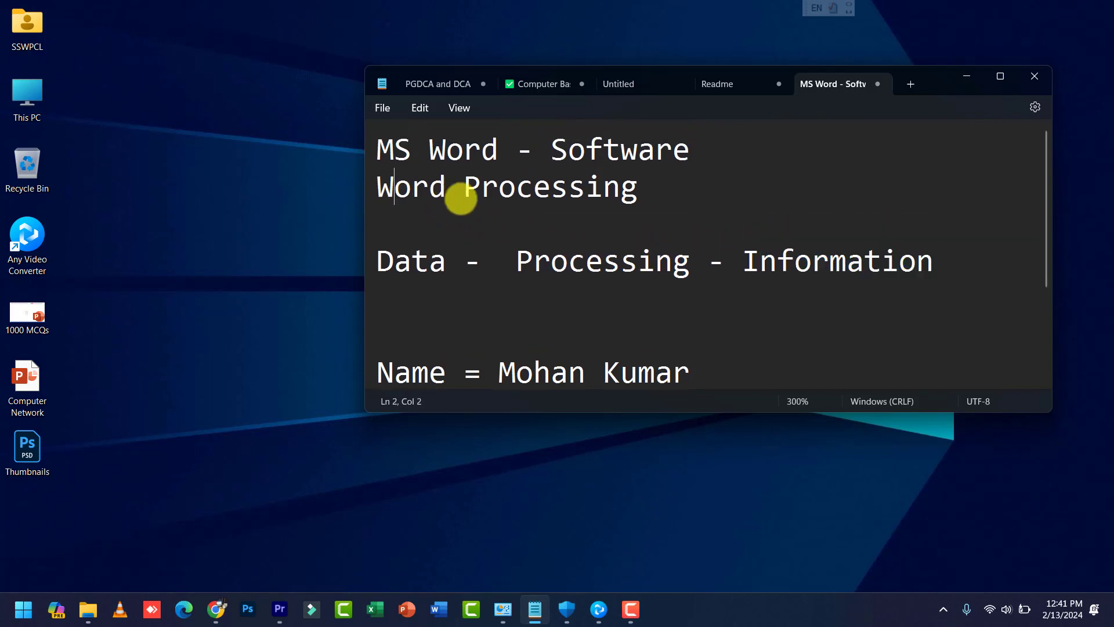
drag(472, 189, 667, 189)
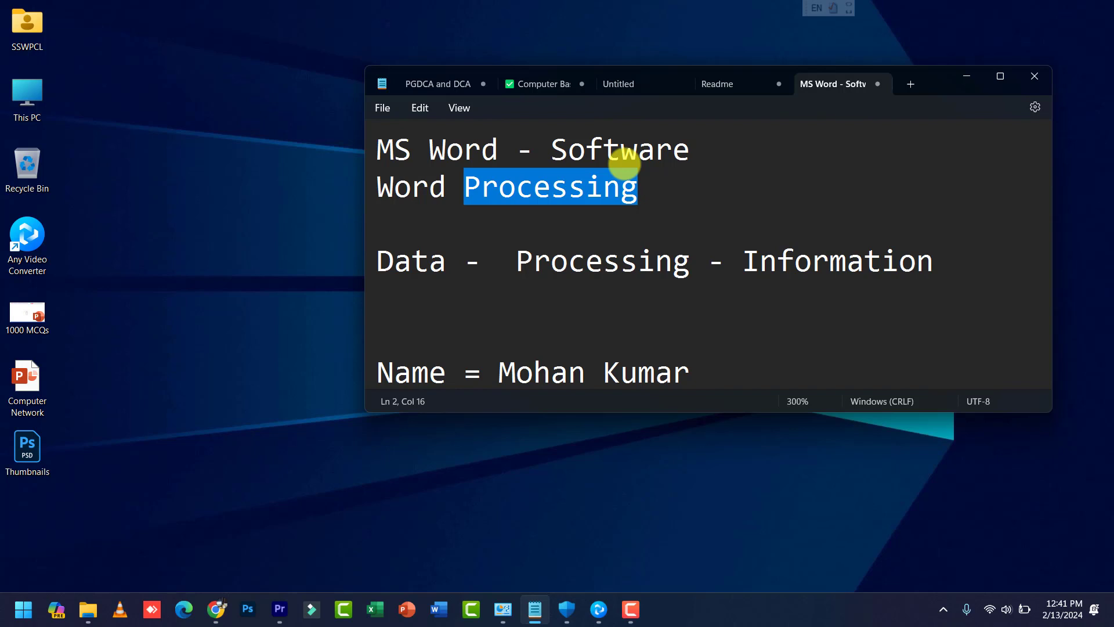
triple_click(388, 266)
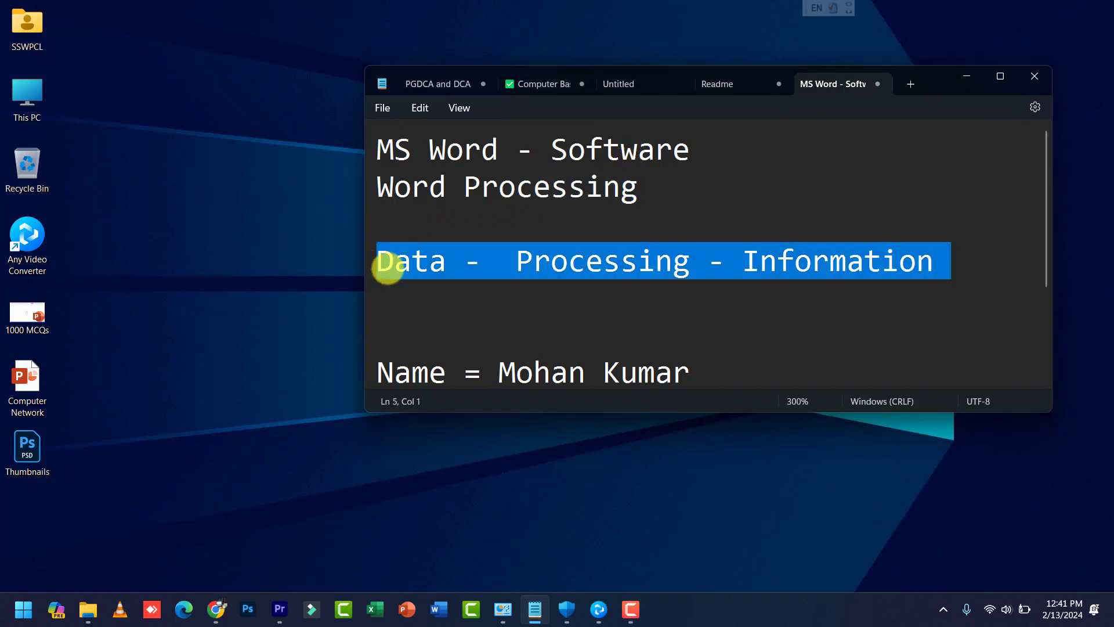
click(388, 267)
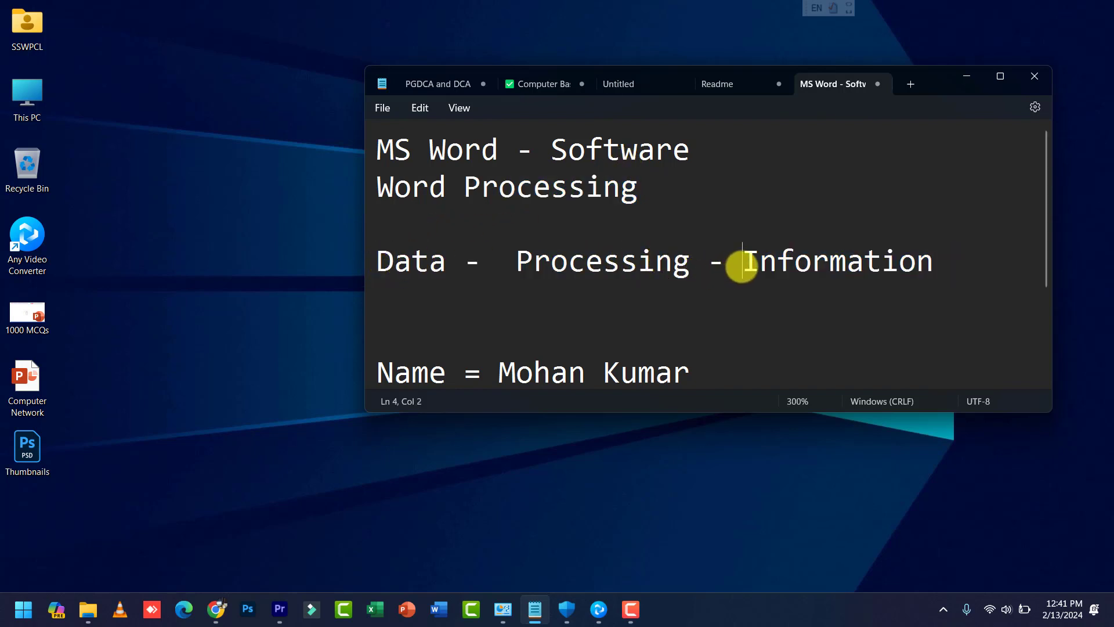
Step: Extend the Data line after Information with '- Knowledge'
drag(742, 267, 945, 257)
click(946, 259)
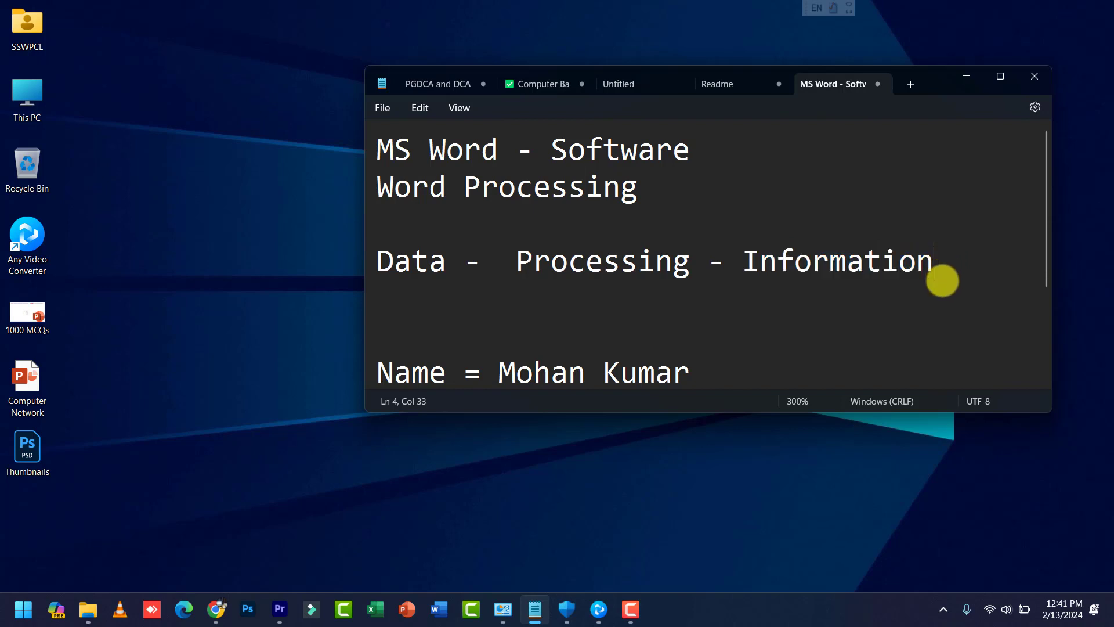
text(- )
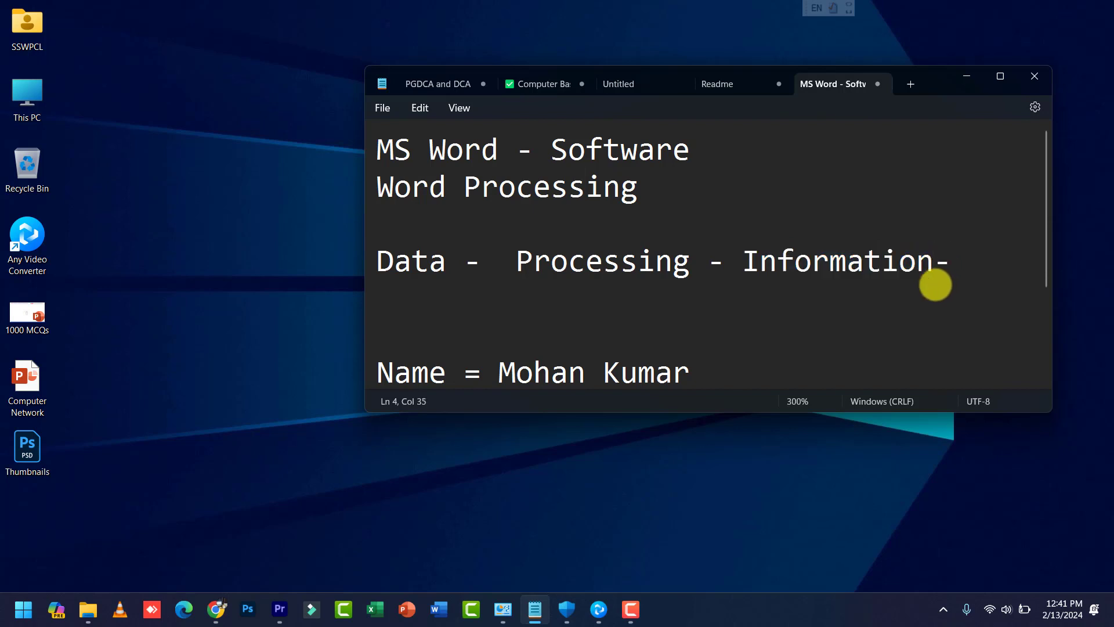
text(Kno)
key(BackSpace)
key(BackSpace)
key(BackSpace)
text(Kno)
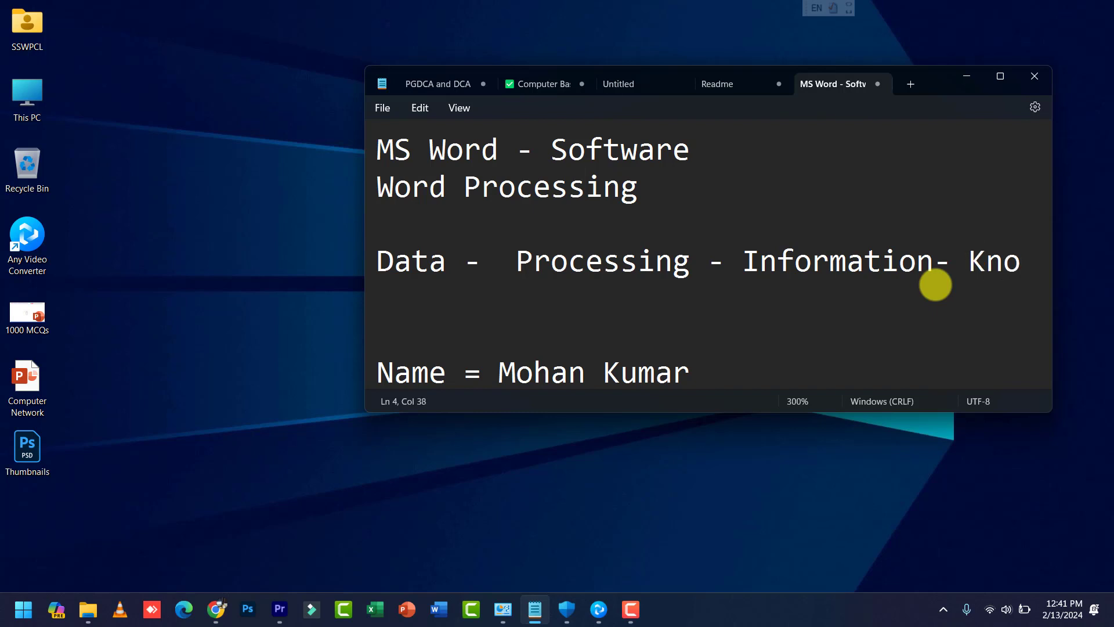
text(wledge)
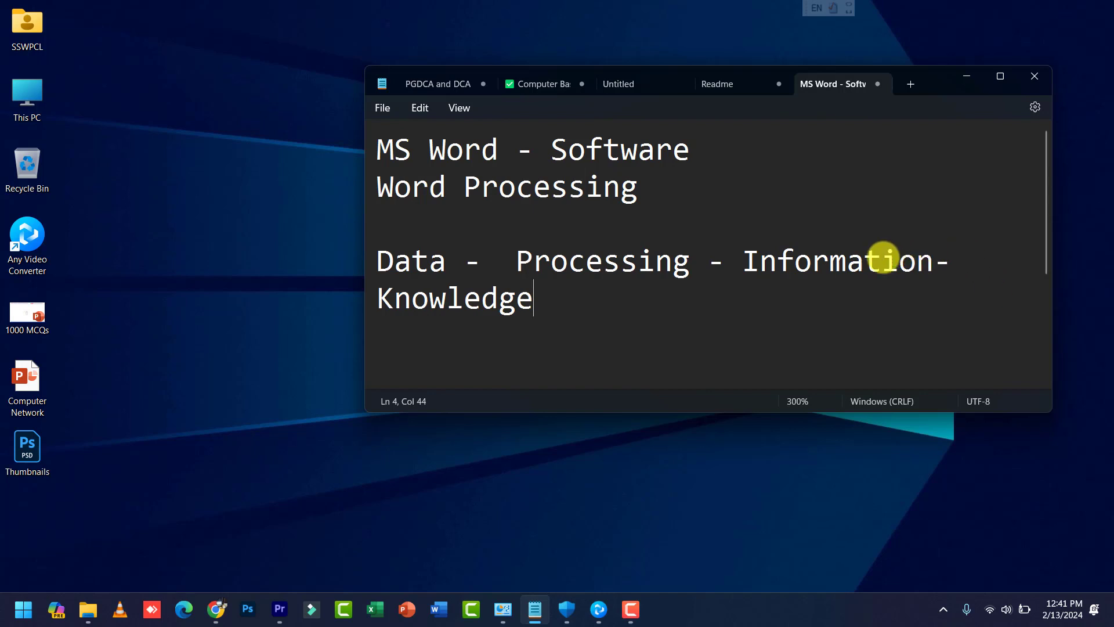
double_click(883, 260)
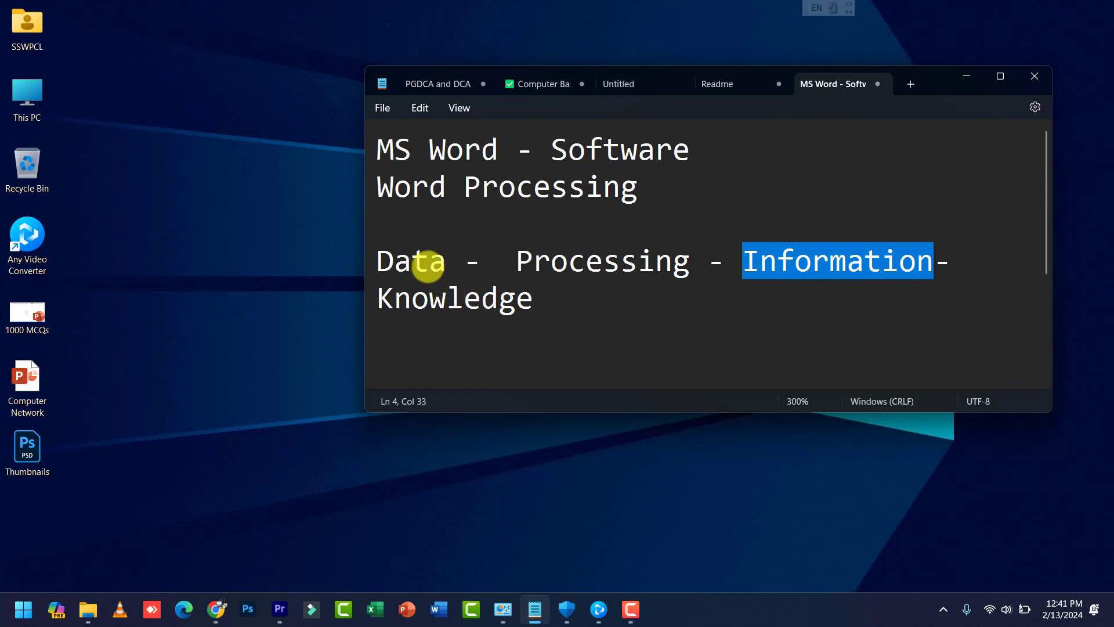
click(427, 265)
drag(395, 185, 678, 182)
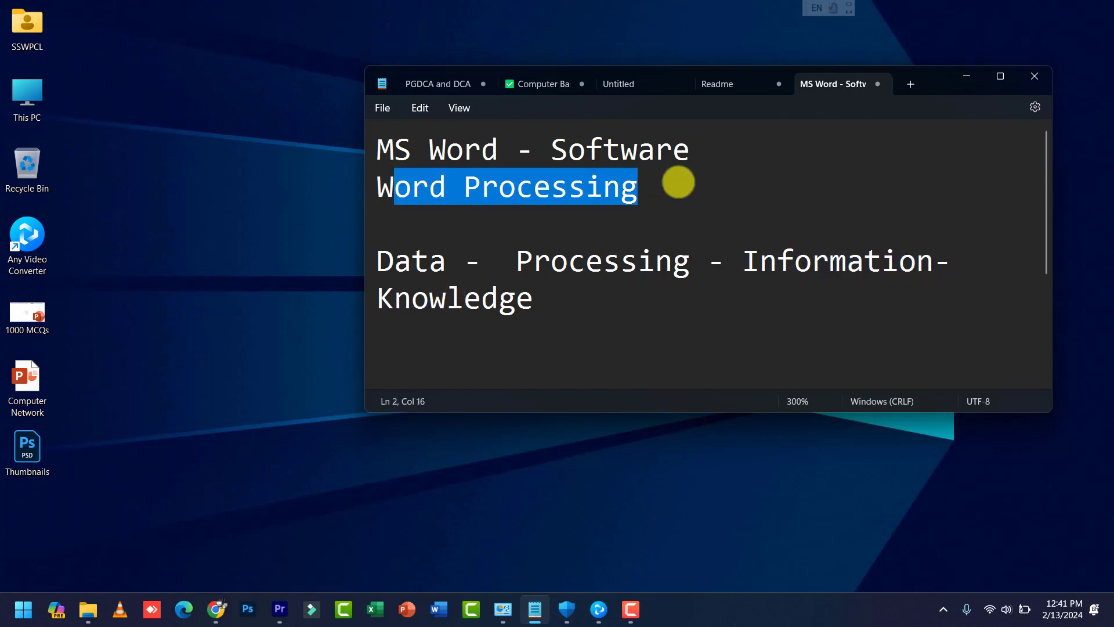
Step: Add '1. Typing', '2. Editing' and '3. Format' on new lines under Word Processing
click(677, 182)
key(Return)
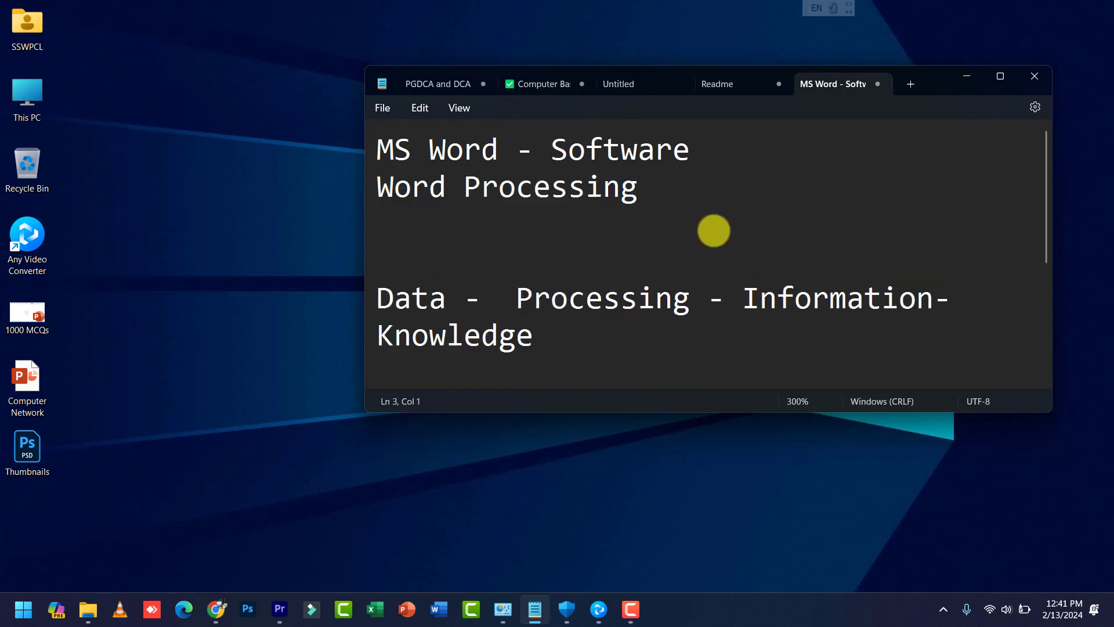
text(1. Typing)
key(Return)
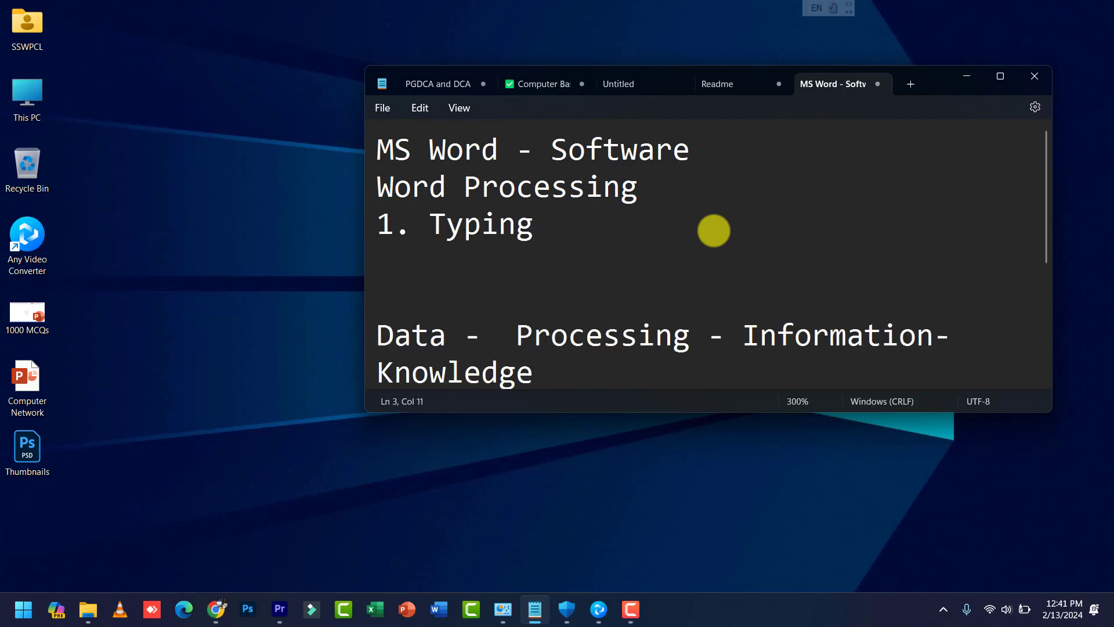
text(2. Editing)
key(Return)
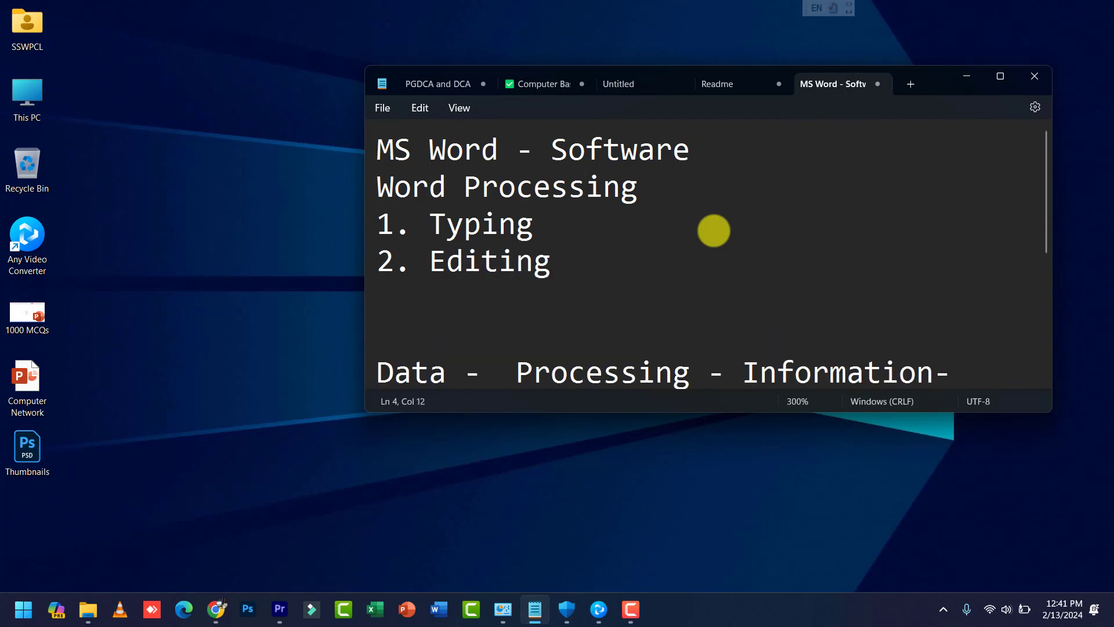
text(3. Format)
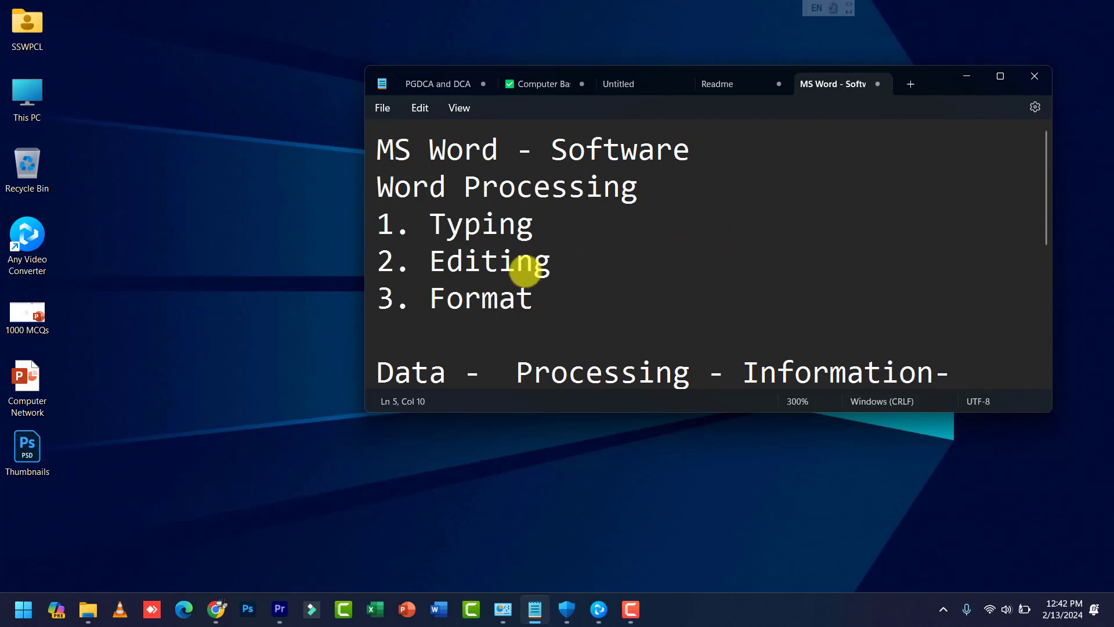
Step: Continue the numbered list with '4. Saving' and '5. Printing'
double_click(491, 308)
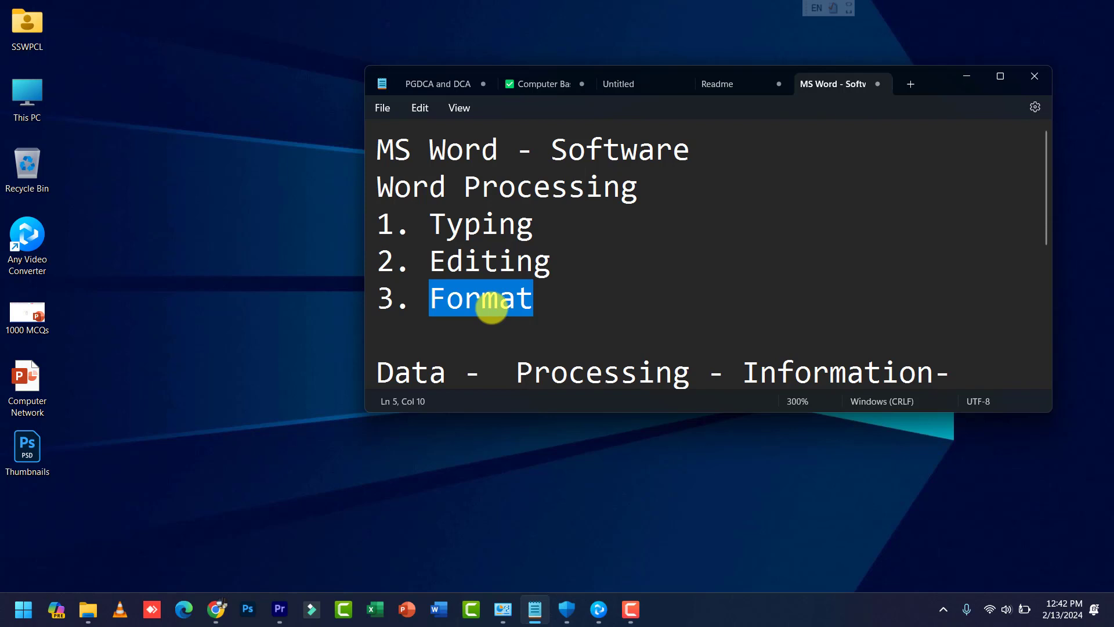
click(558, 299)
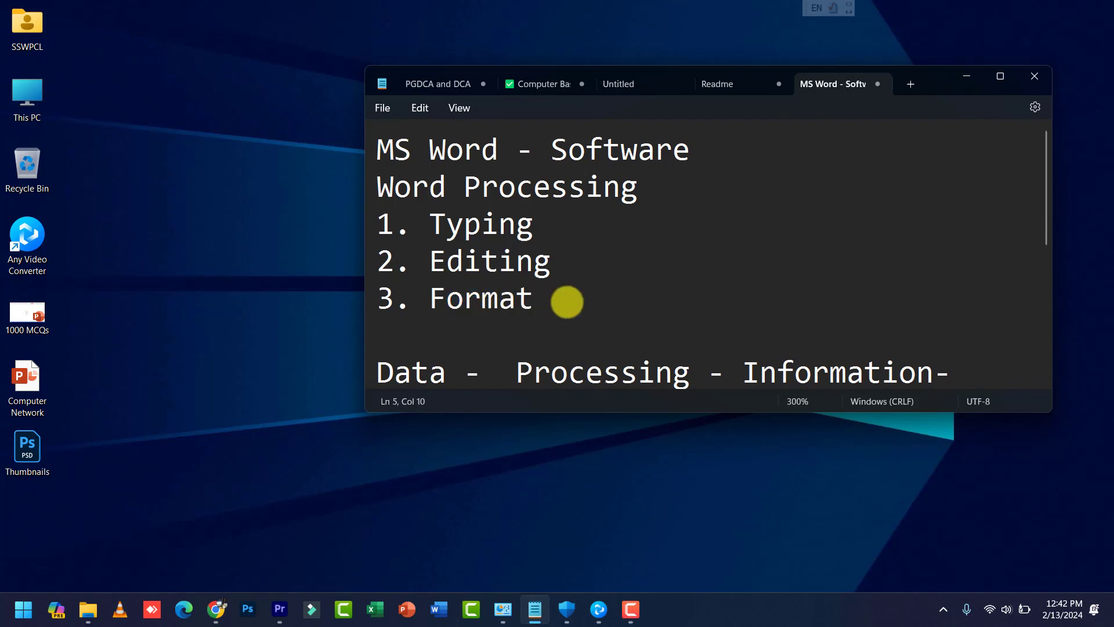
key(Return)
text(4.)
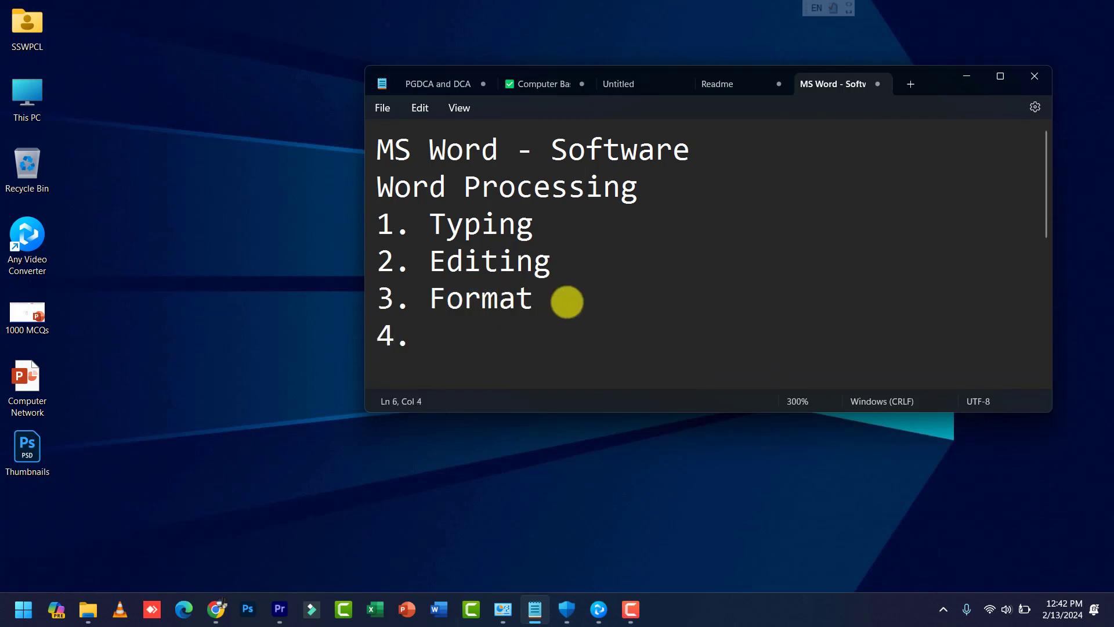
text( Saving)
key(Return)
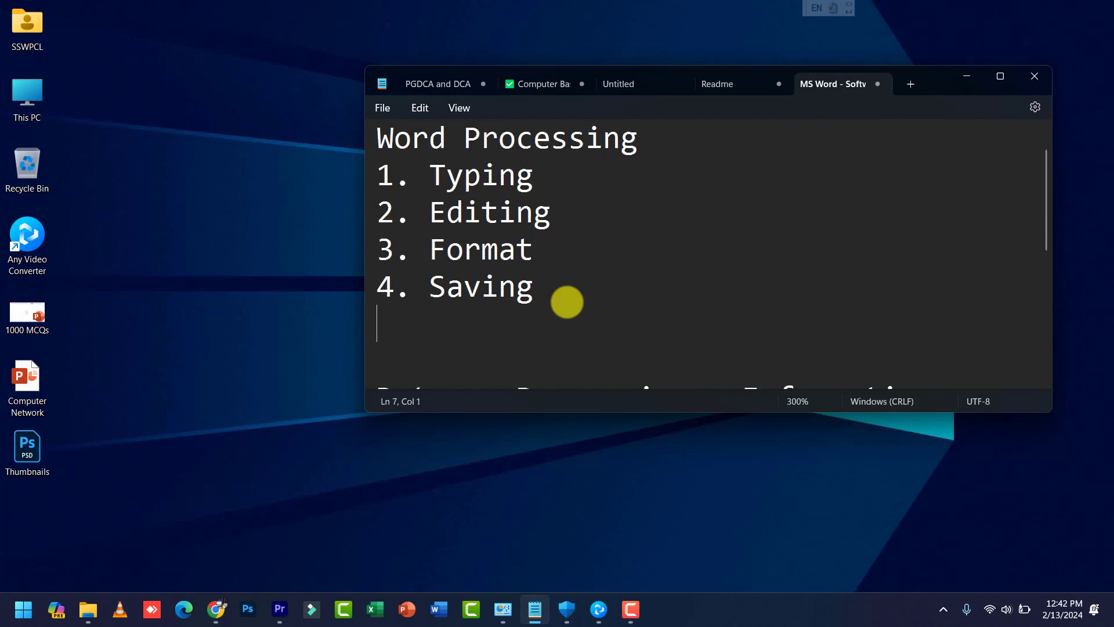
text(5. Printi)
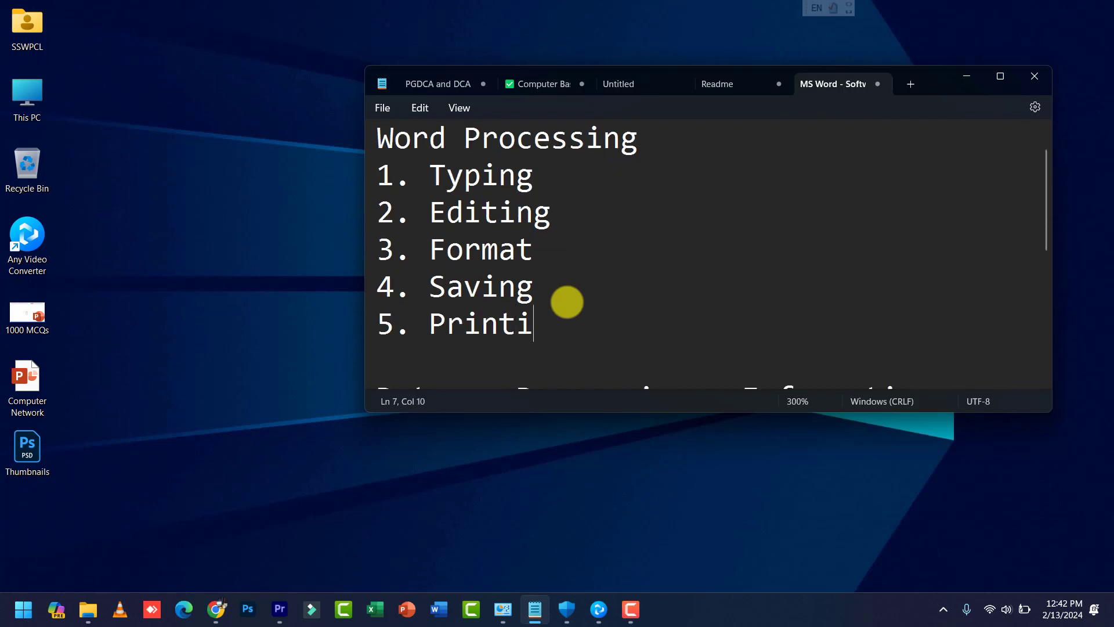
text(ng)
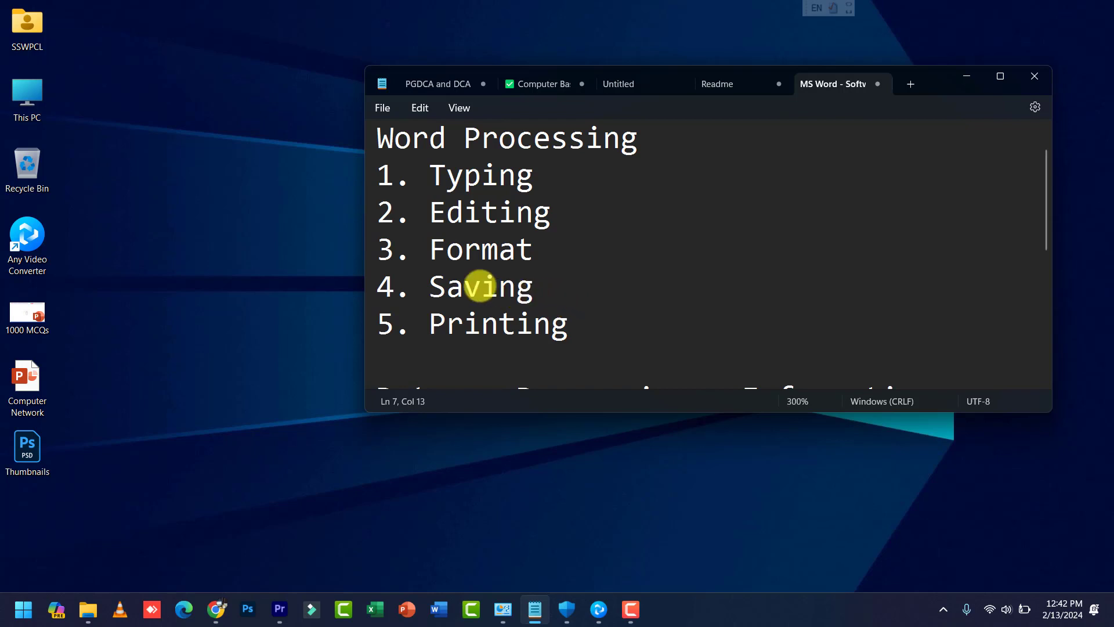
Step: Highlight the five numbered items and the Word Processing heading for review
drag(430, 174, 556, 318)
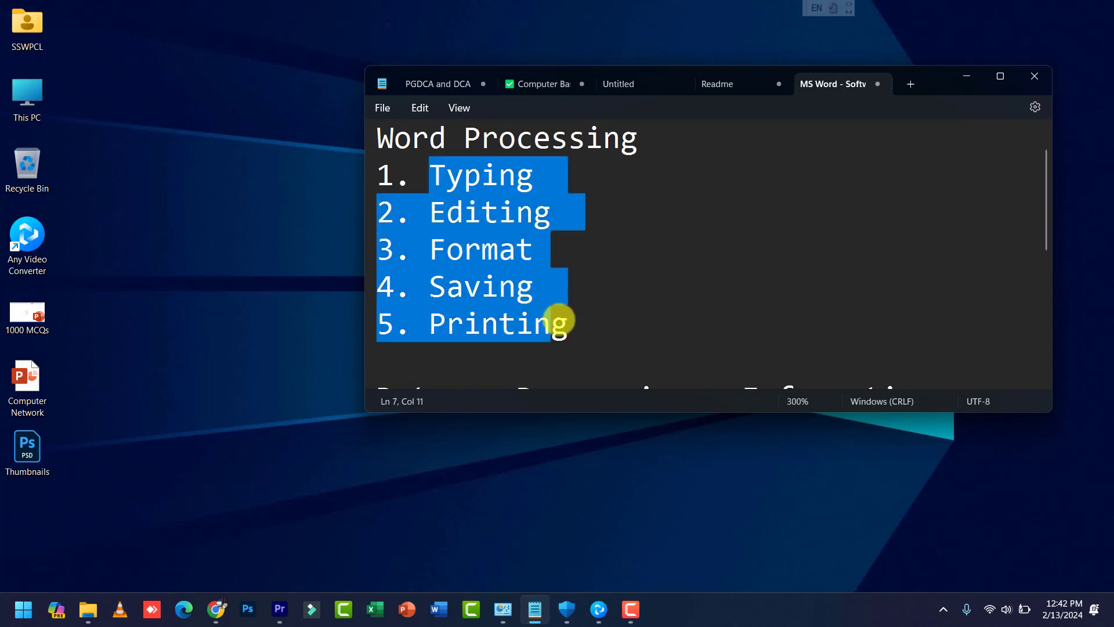
drag(413, 137, 604, 140)
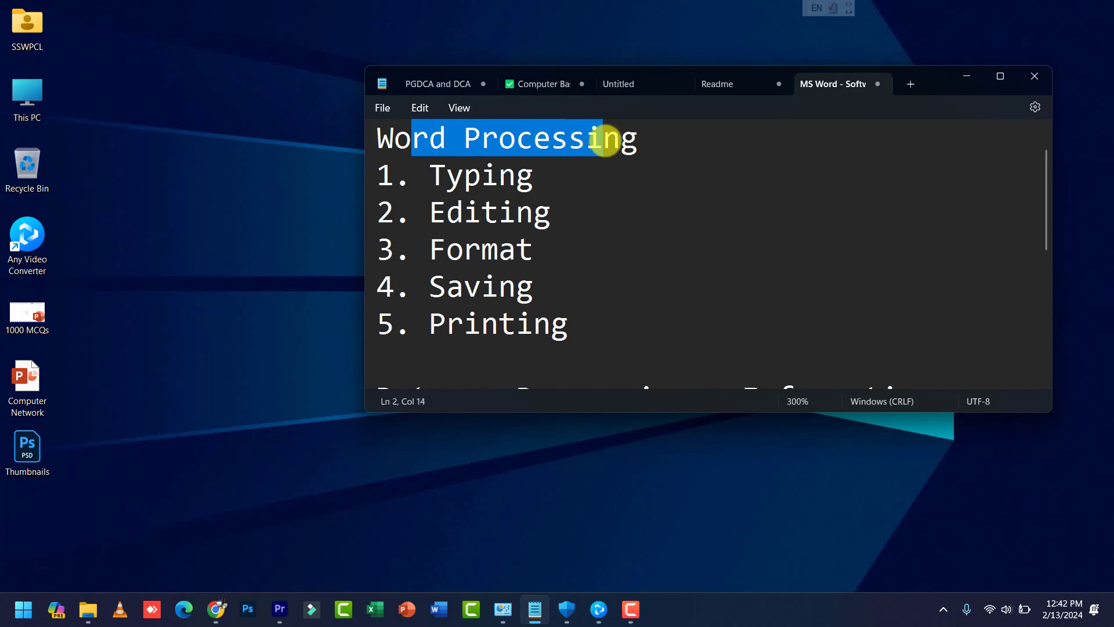
click(587, 305)
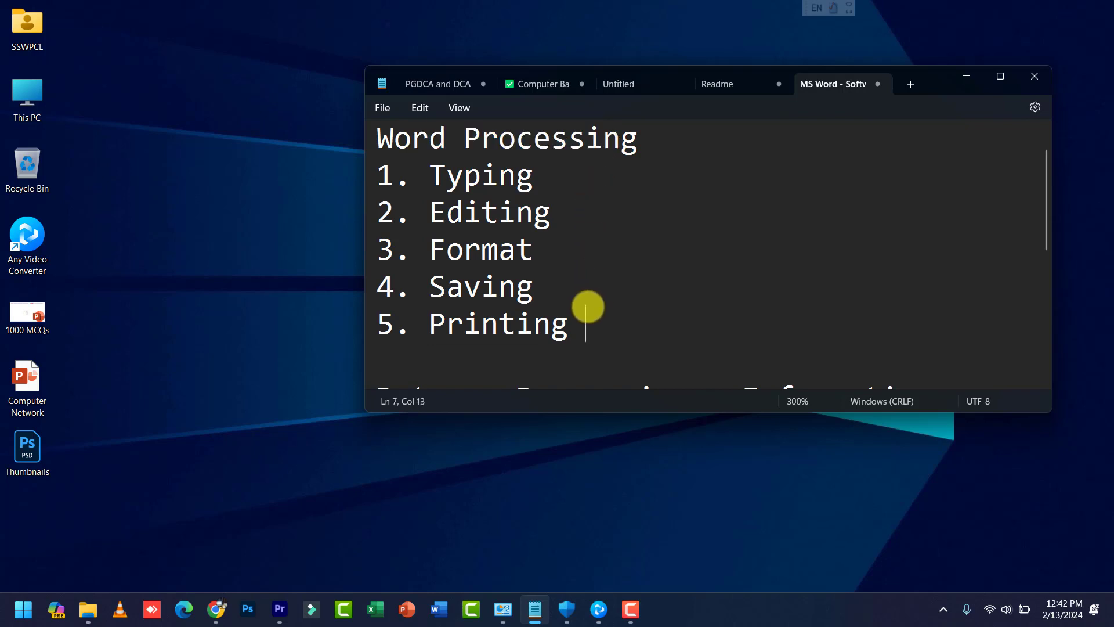
scroll(587, 306, up, 1)
Step: Append ' - Family - MS Office' to the first line after Software
drag(377, 144, 499, 148)
click(698, 159)
text(- Software)
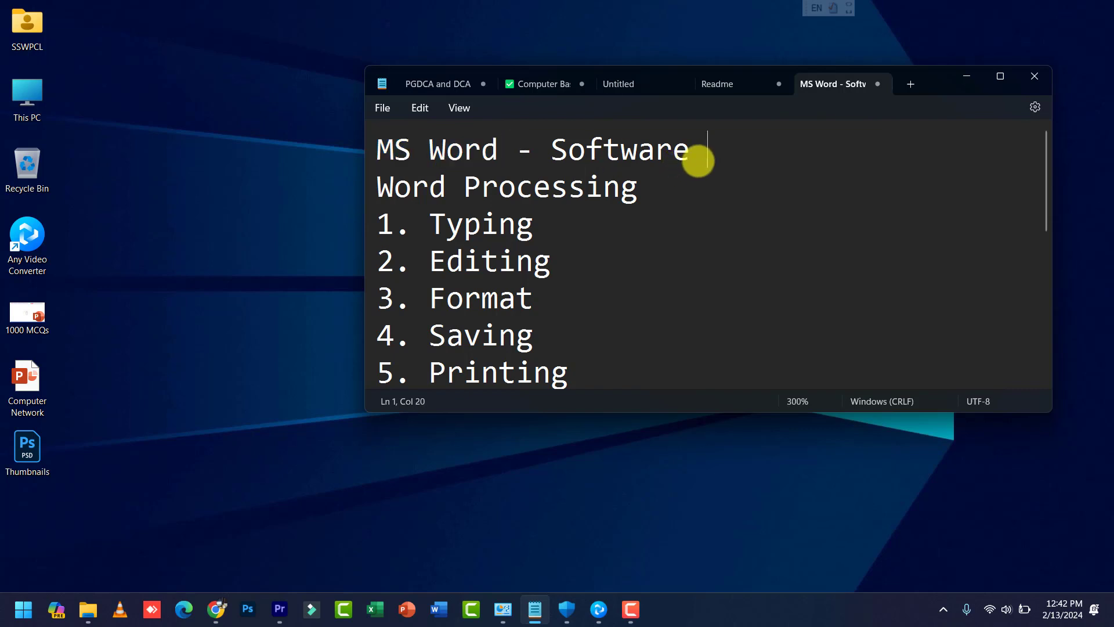
text(- Family)
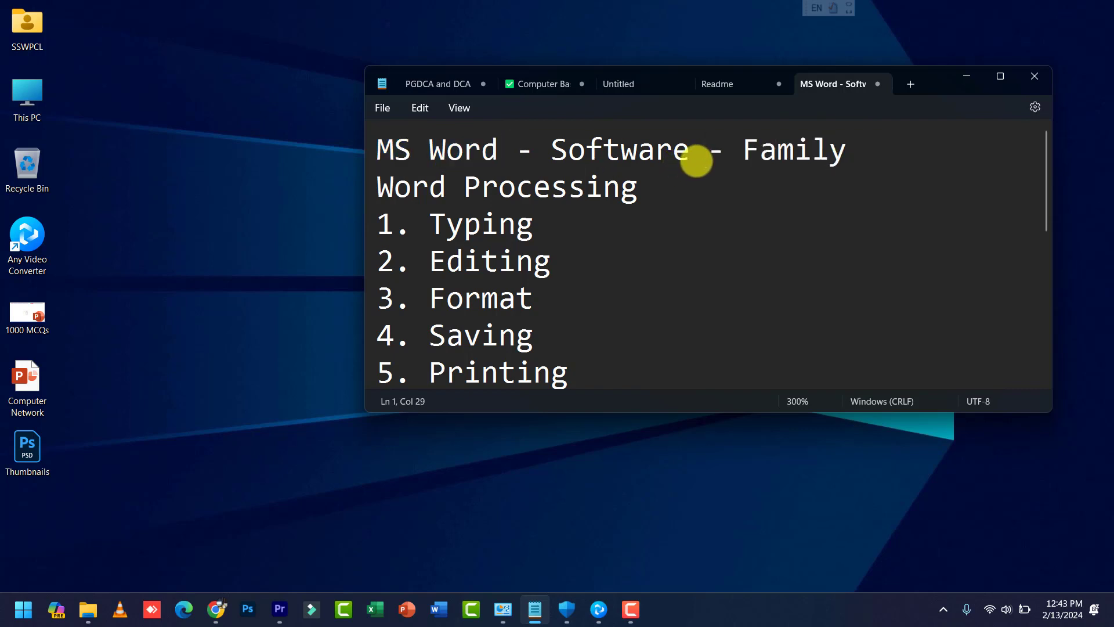
text( - MS Office)
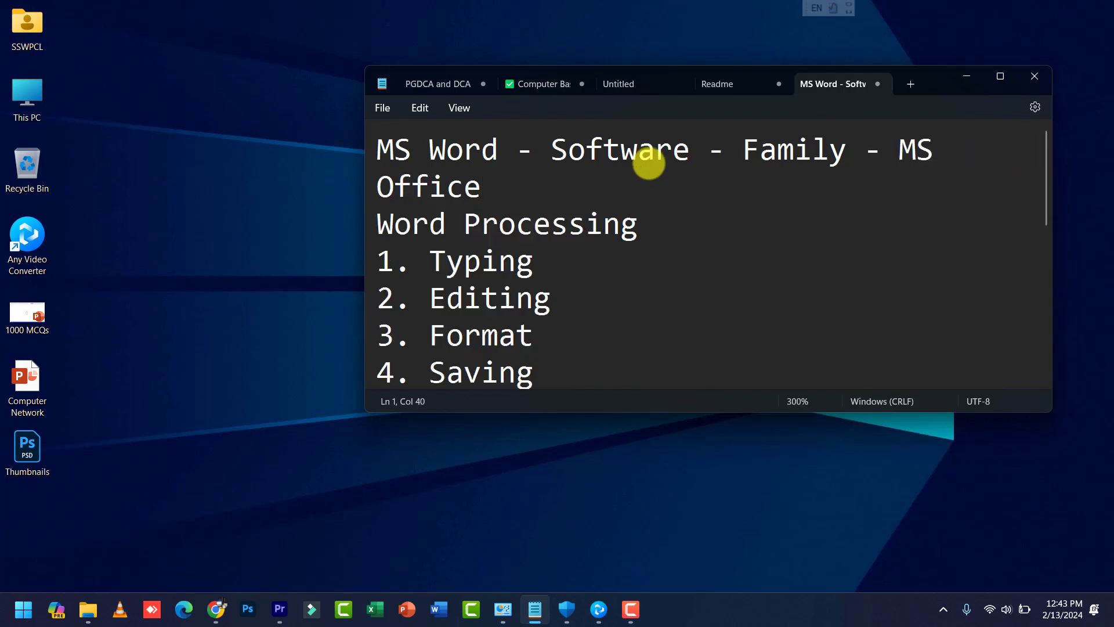
drag(497, 154, 368, 154)
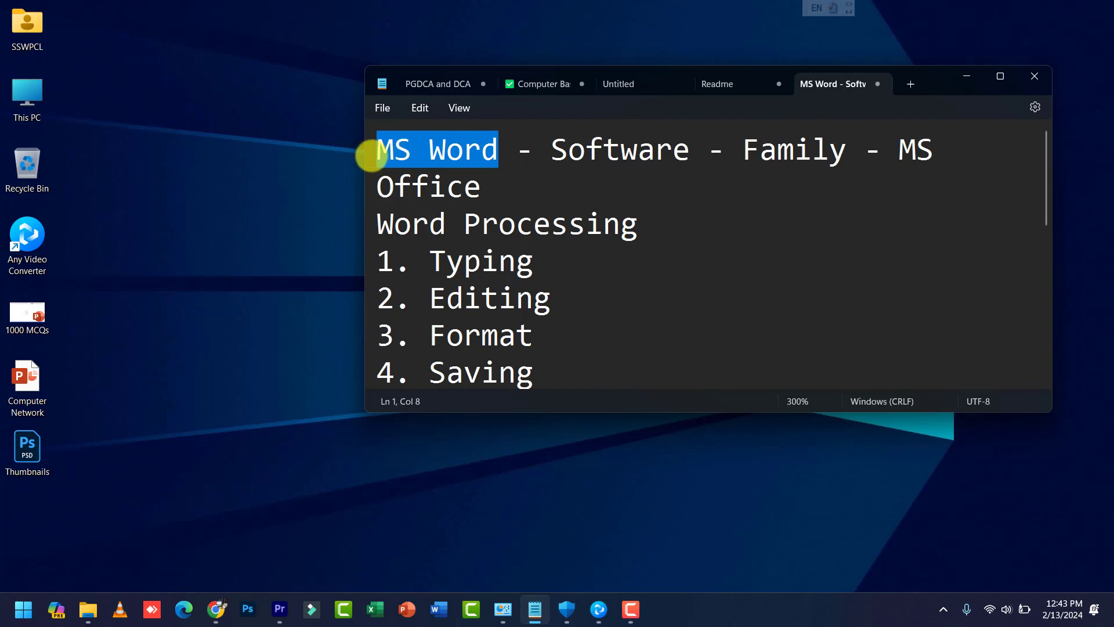
click(405, 164)
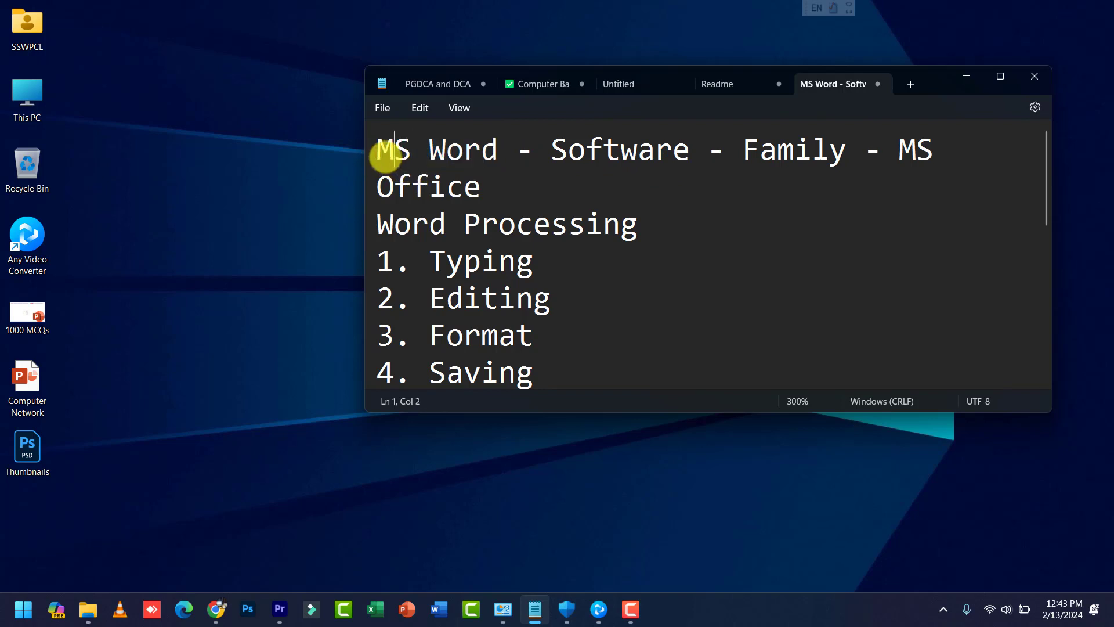
Step: Highlight parts of the MS Word title line to point them out
click(428, 153)
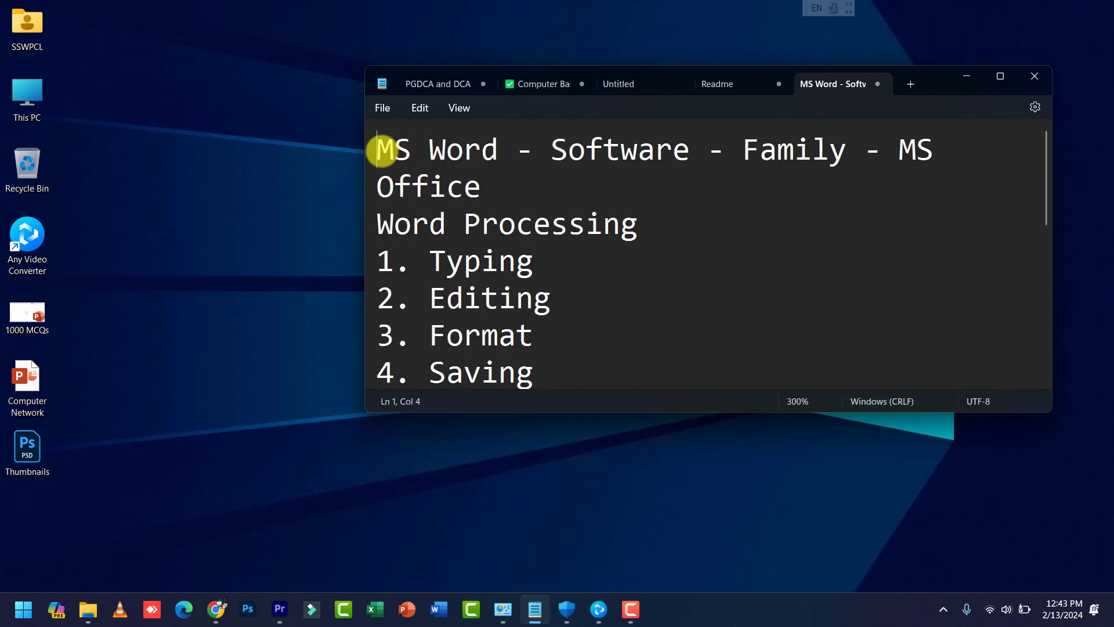
drag(378, 149, 461, 151)
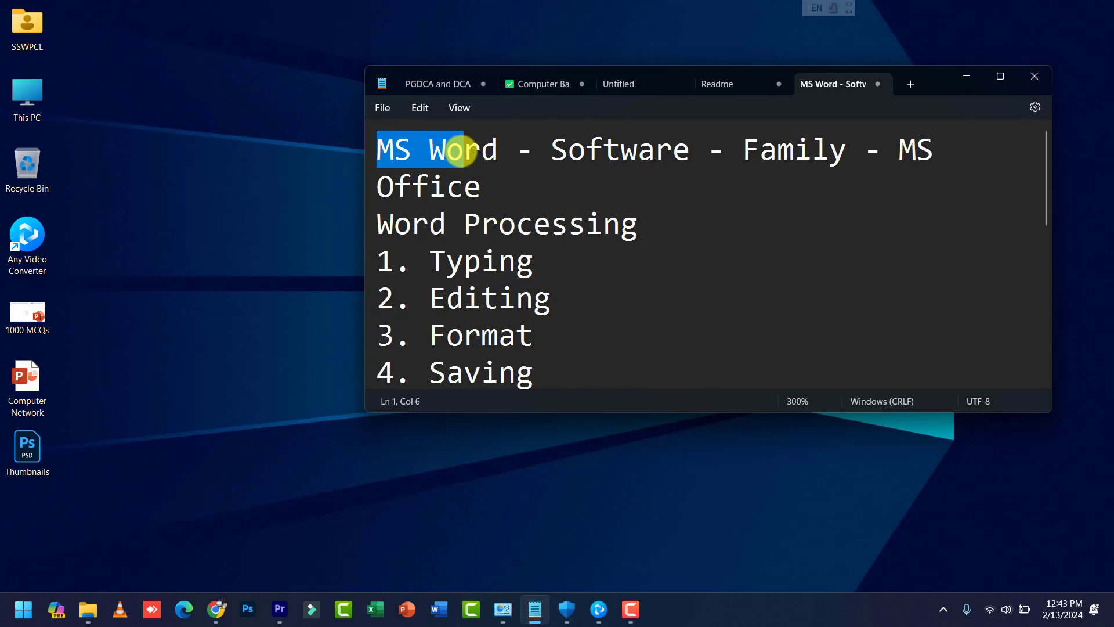
click(458, 151)
drag(376, 150, 933, 149)
click(898, 154)
click(933, 149)
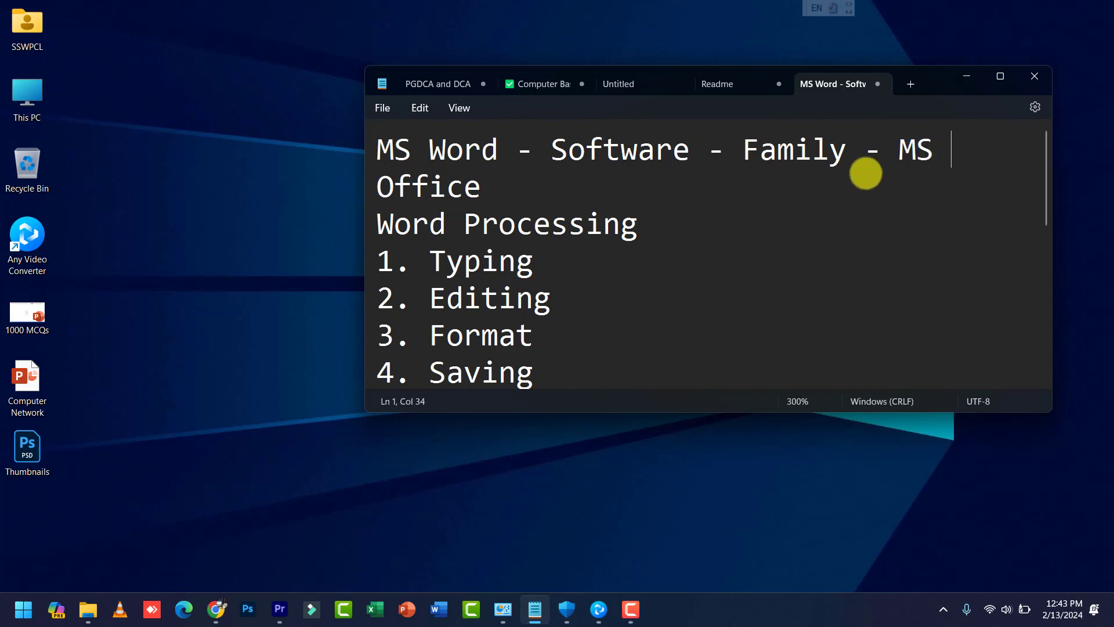
Step: Minimize Notepad and restore it from the taskbar
scroll(634, 241, down, 5)
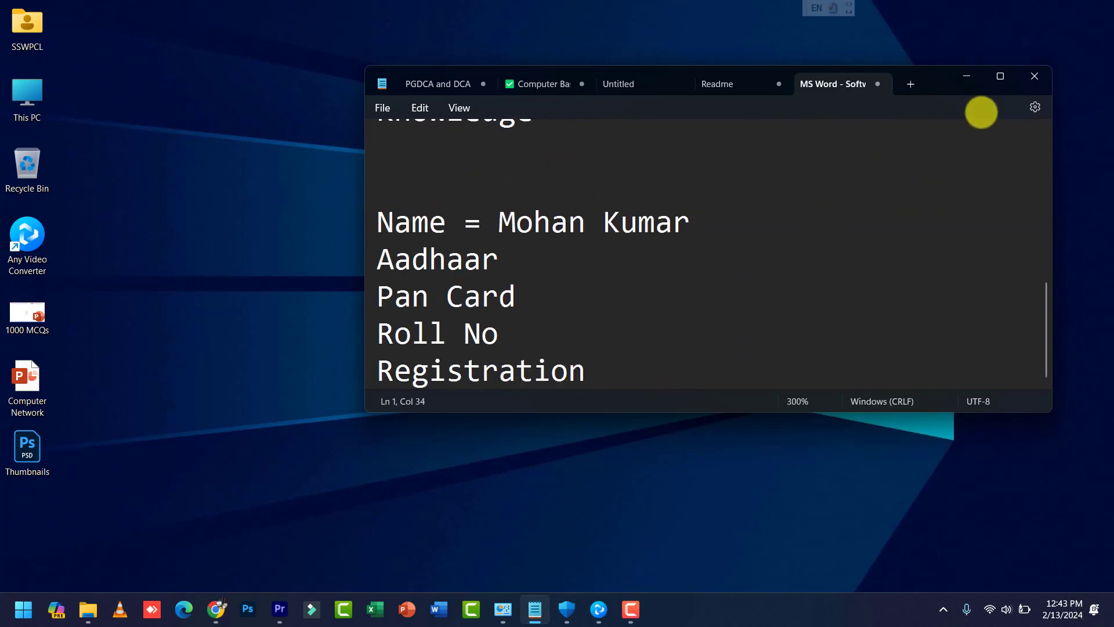
click(965, 76)
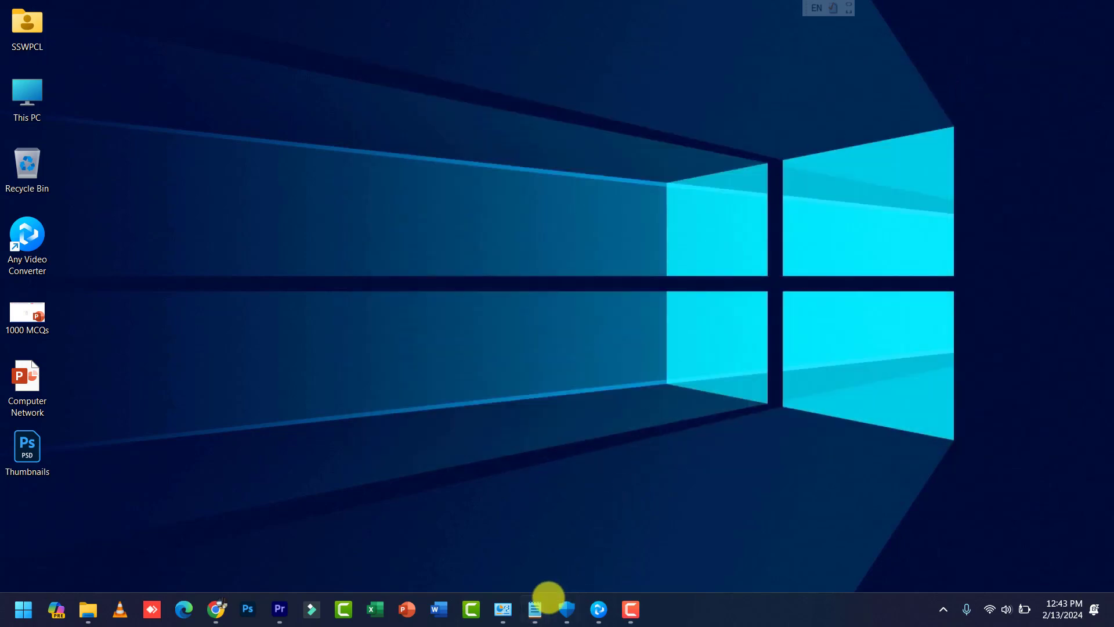
click(537, 607)
scroll(635, 288, up, 5)
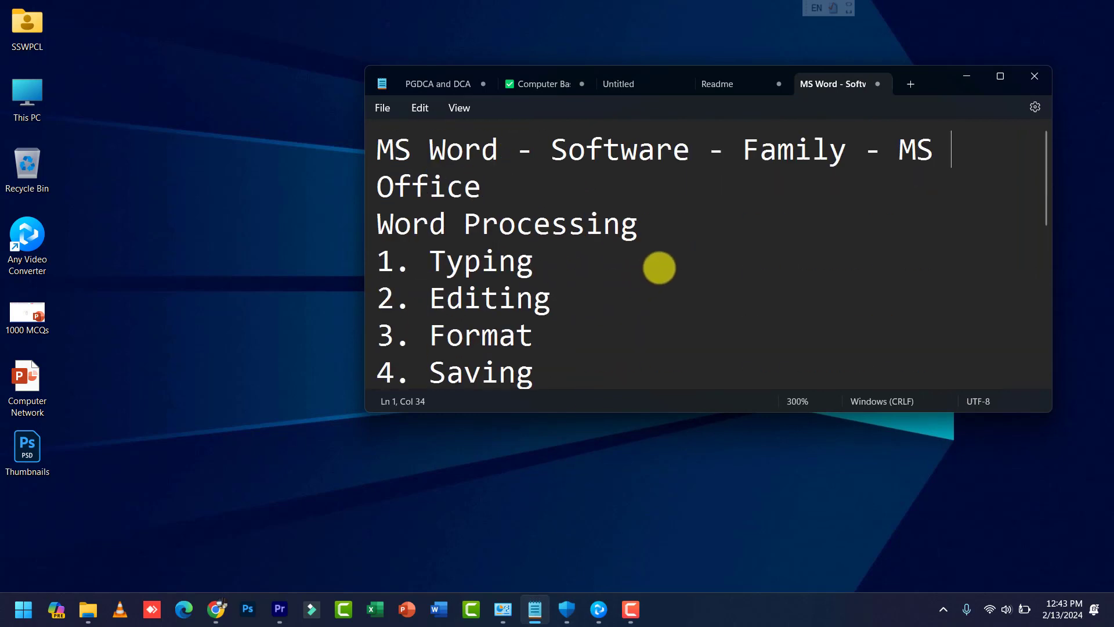
Step: Add '- 2013, 2016, 2019, 2021, 2024' after MS Office on the title line
drag(905, 156, 542, 182)
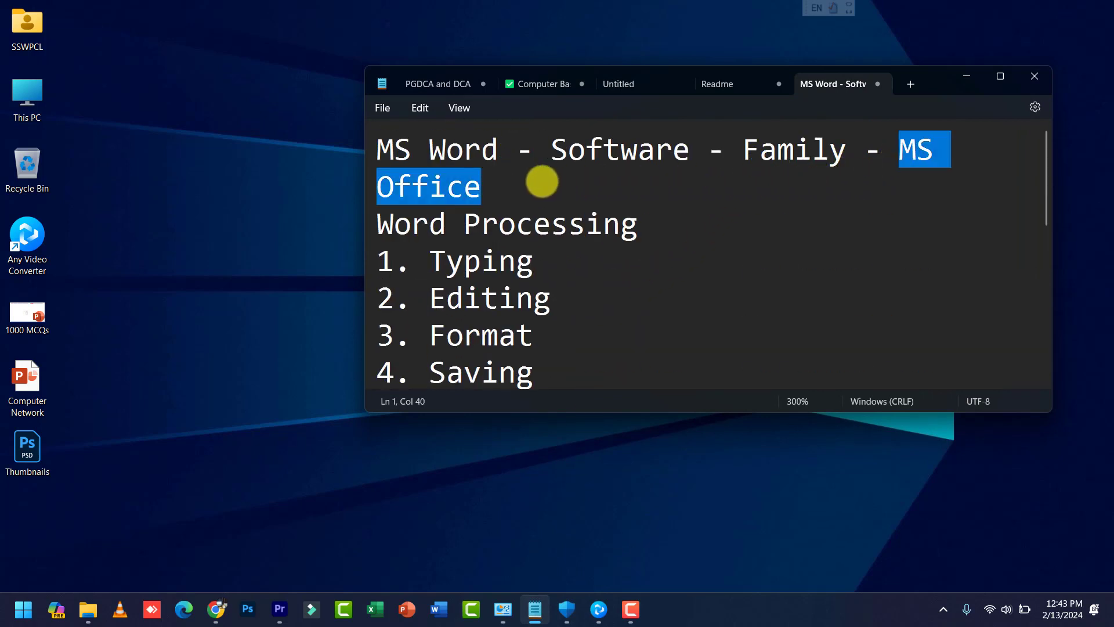
click(539, 183)
text(-)
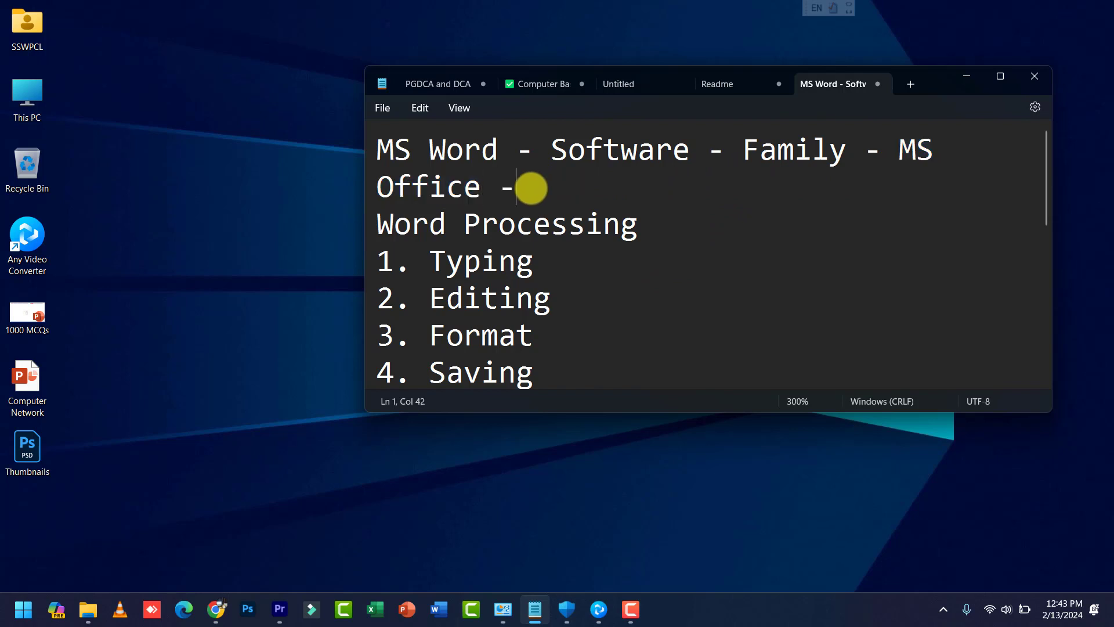
text( 2013)
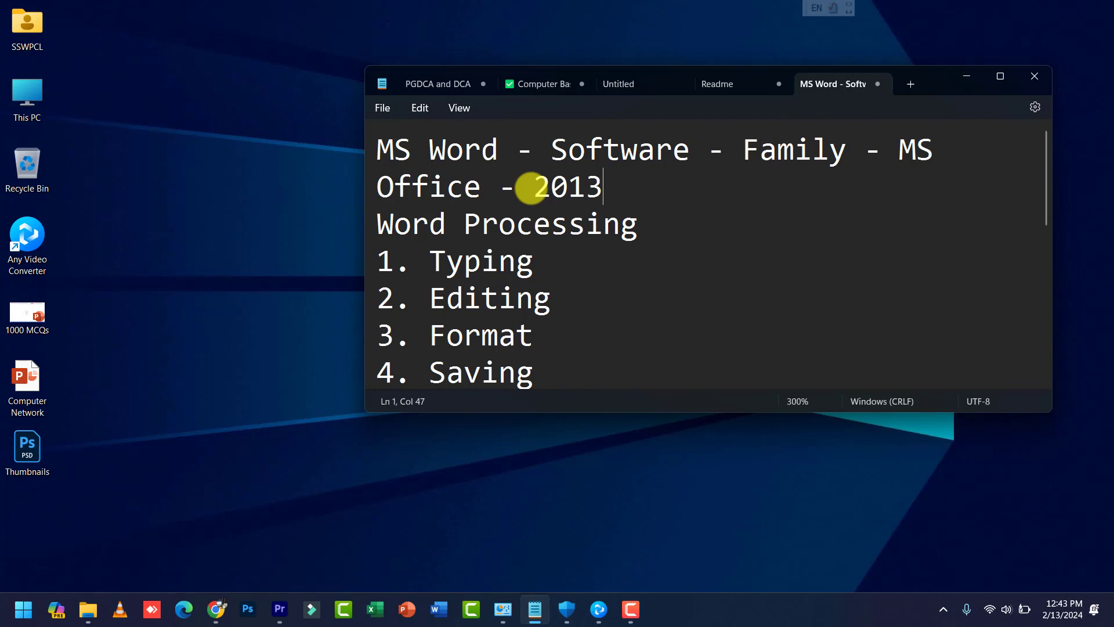
text(, 2016)
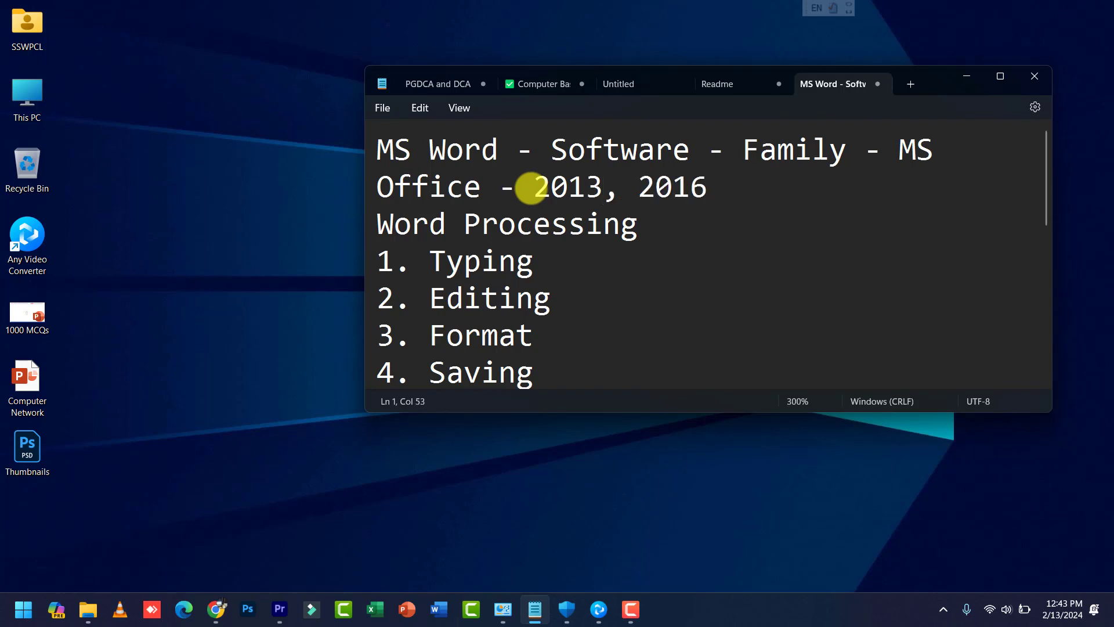
text(, 2019)
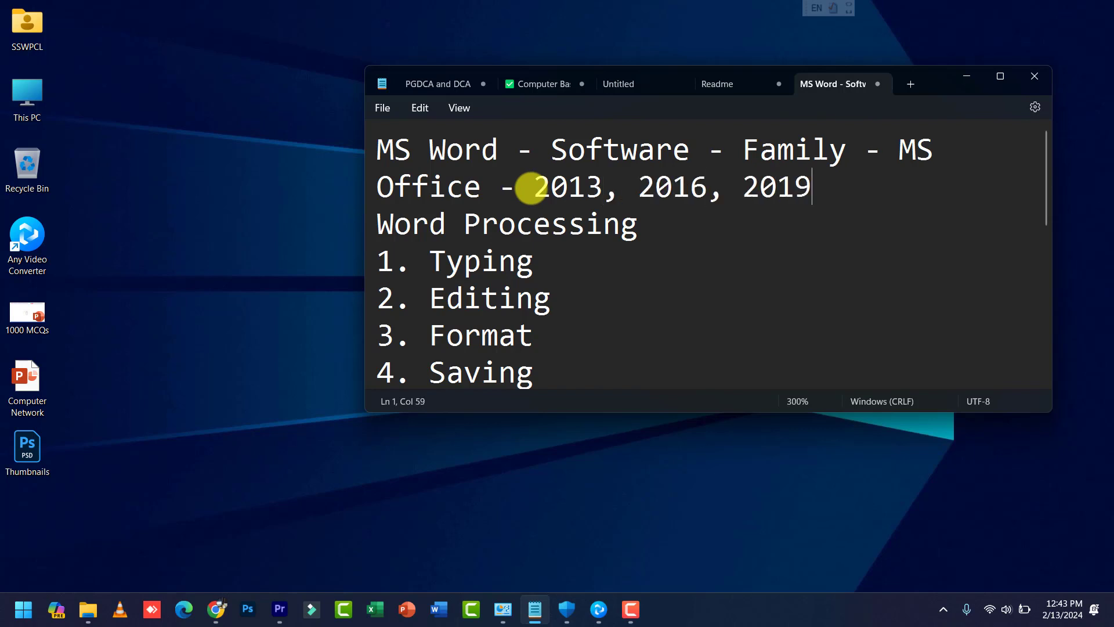
text(, 2021)
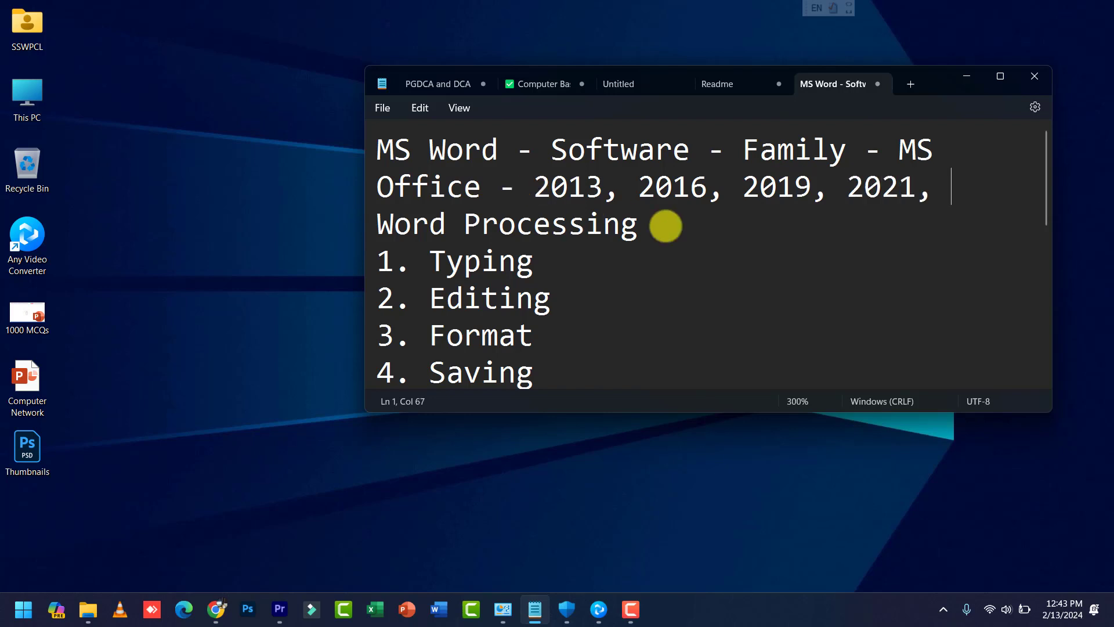
text(, 2024)
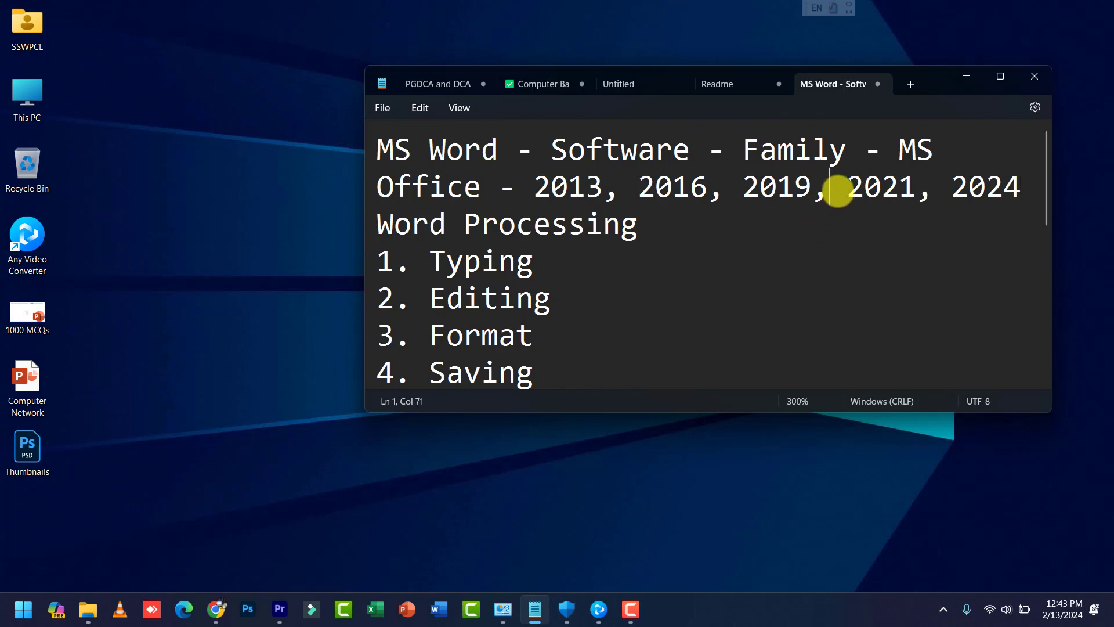
Step: Highlight the years 2021 and 2024, then maximize the Notepad window
drag(836, 187, 913, 186)
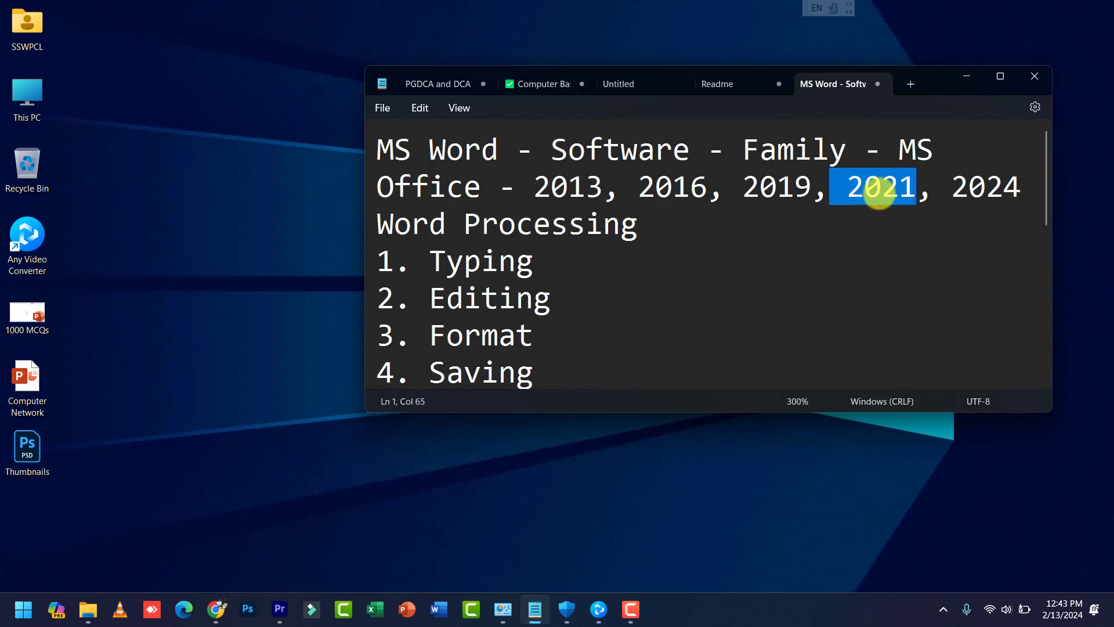
drag(959, 190, 1037, 187)
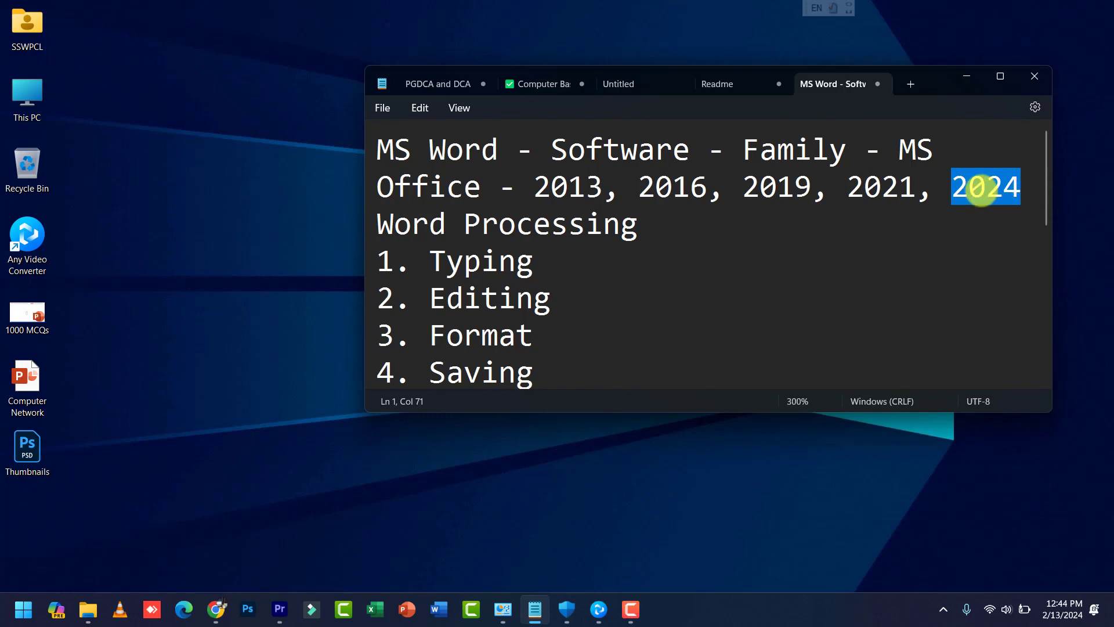
click(984, 187)
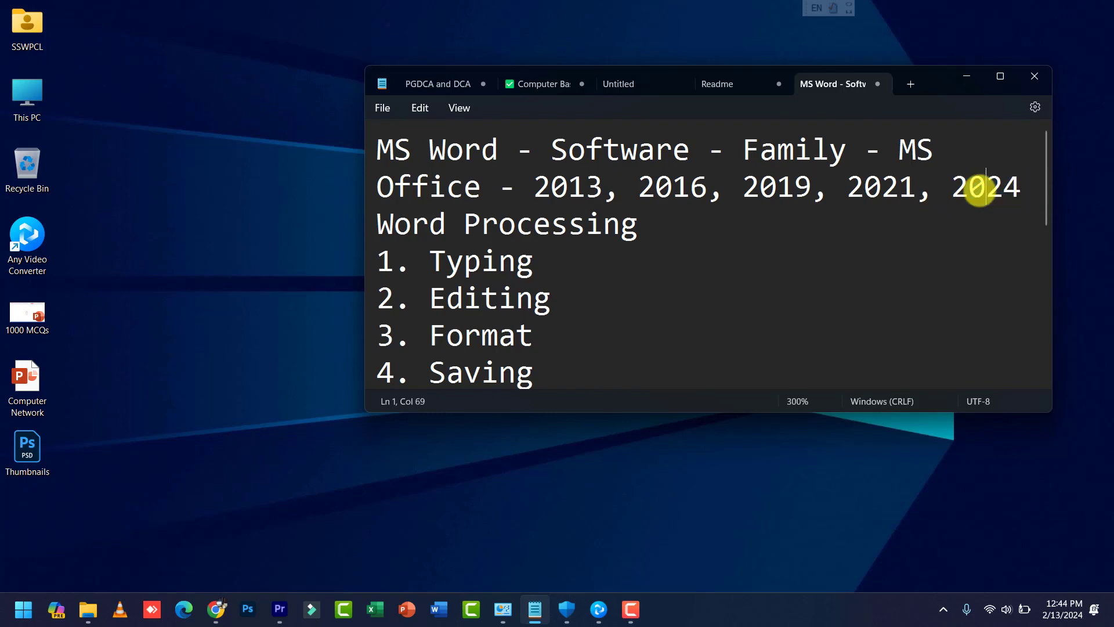
click(1000, 76)
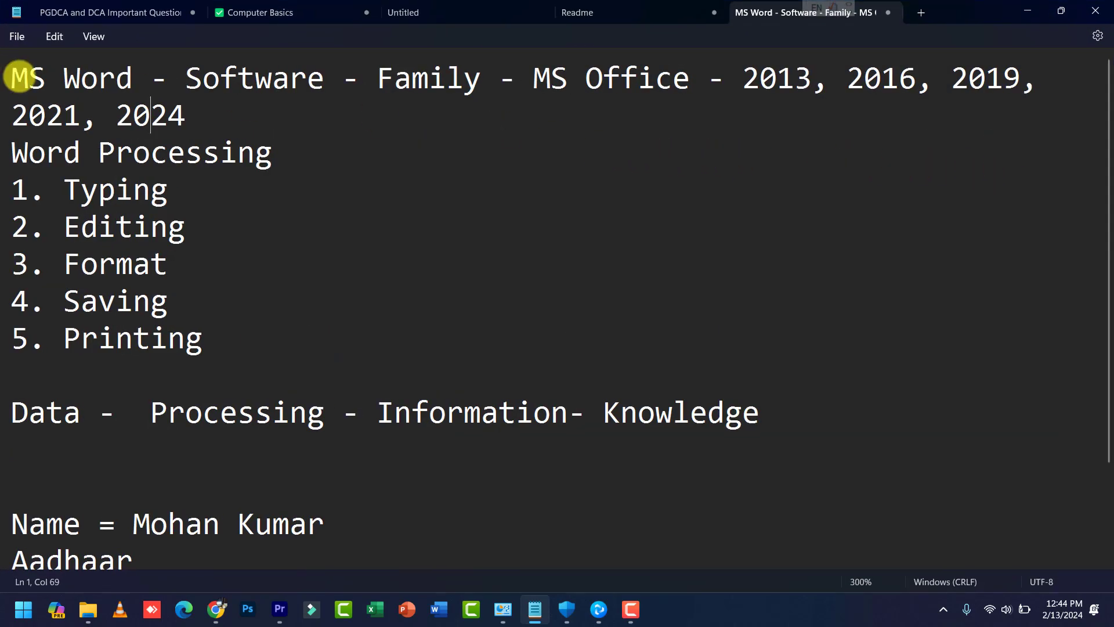
Step: Insert a top line 'Windows- Windows 11 , 12' above MS Word and highlight 12
click(18, 77)
key(Return)
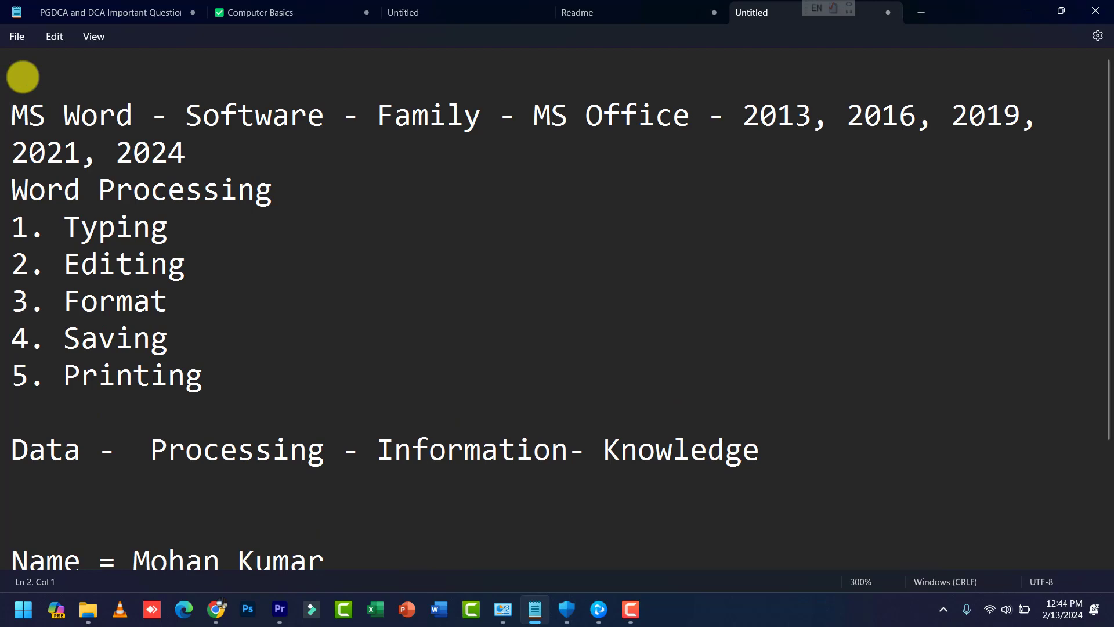
text(Wi)
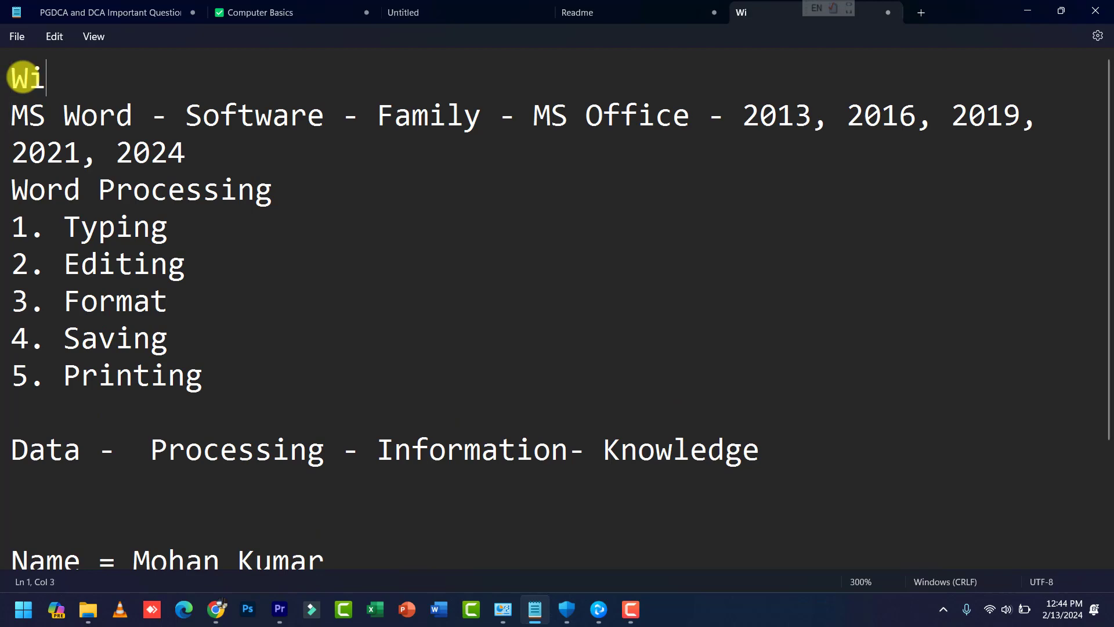
text(ndows-)
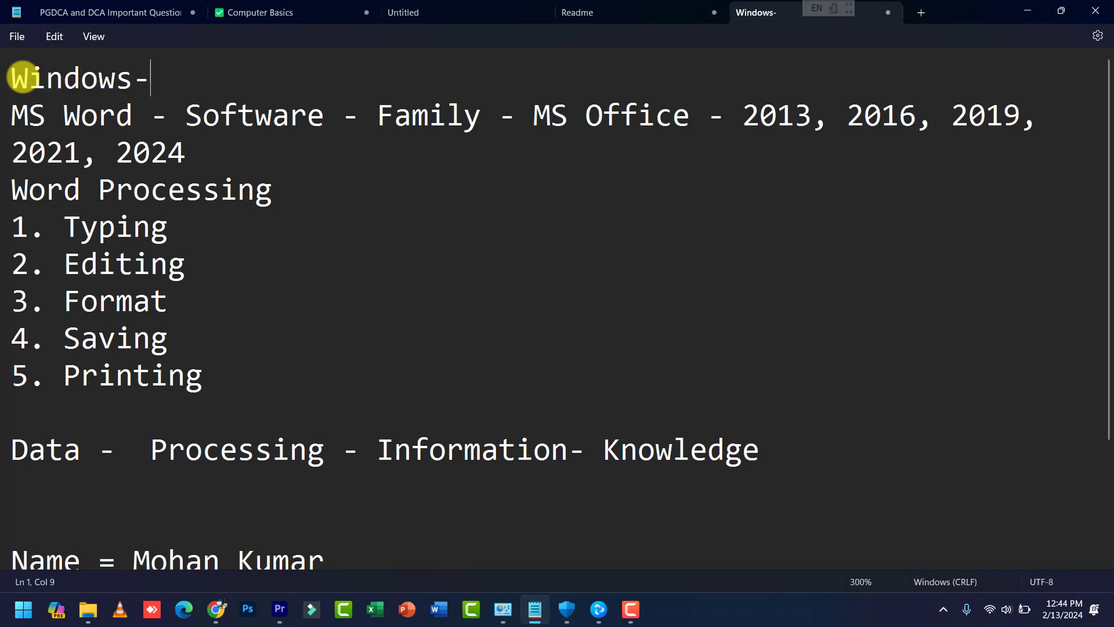
text( Windows)
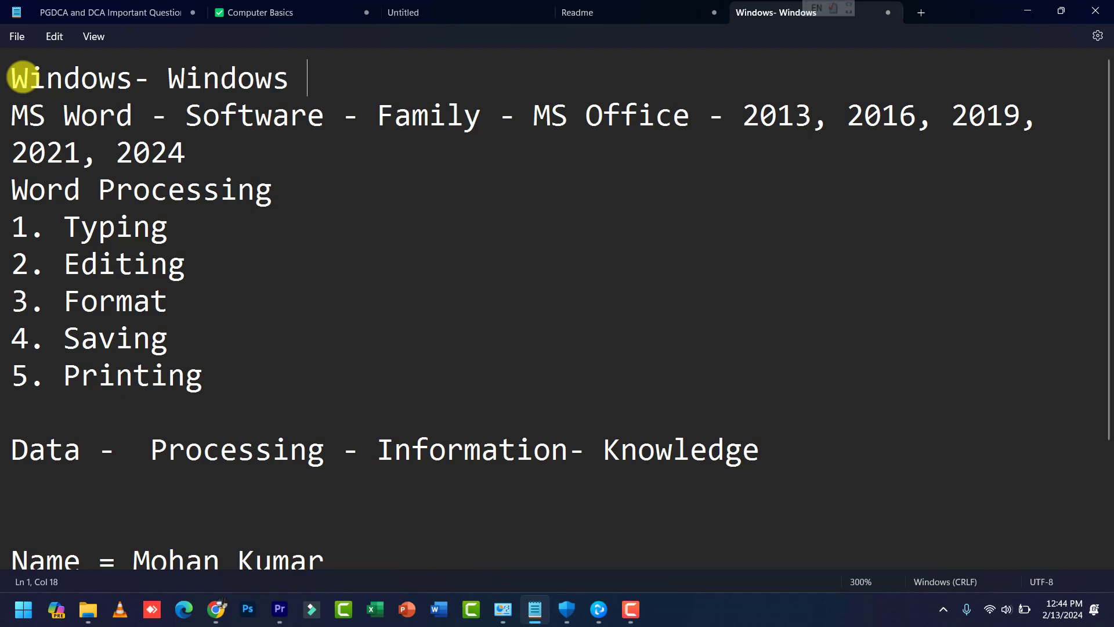
text( 11 , 12)
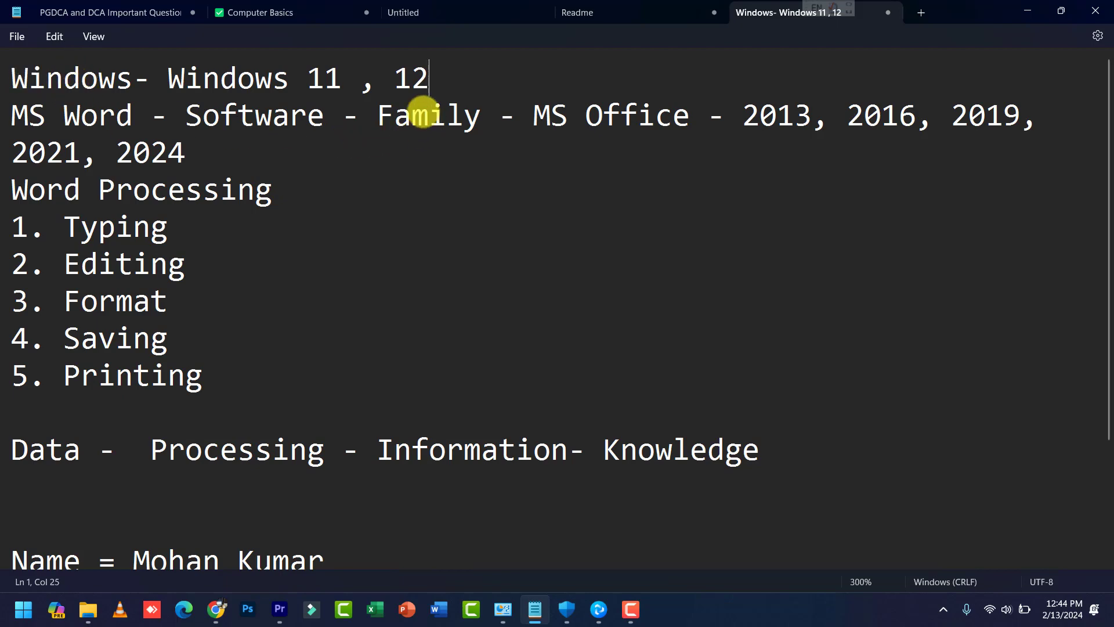
double_click(406, 85)
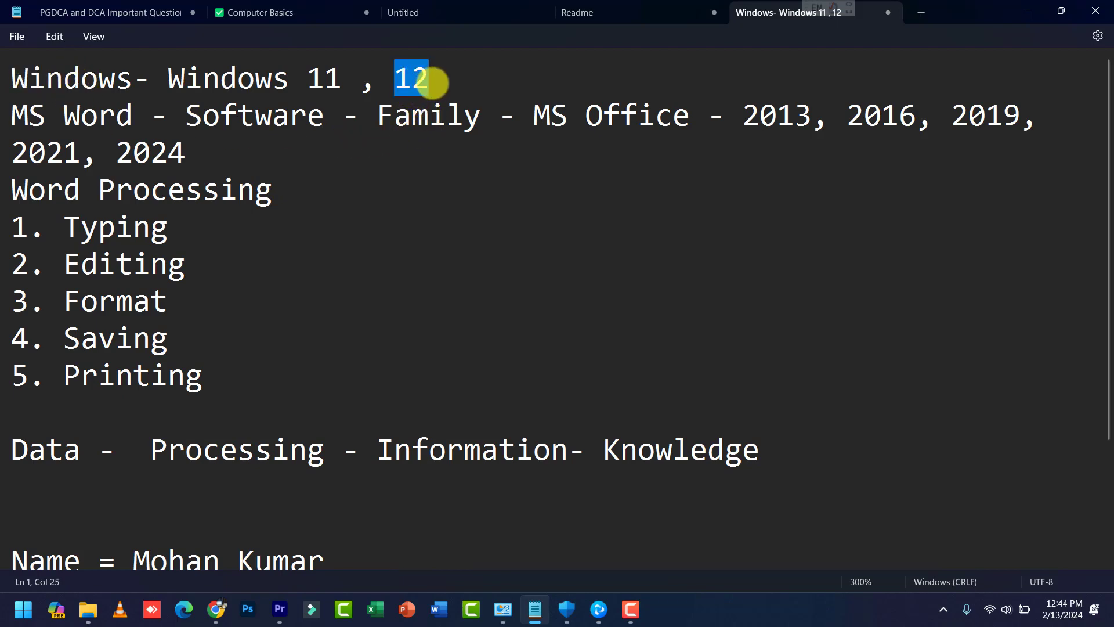
Step: Search the Start menu for 'word' and launch the Word app from the results
click(432, 84)
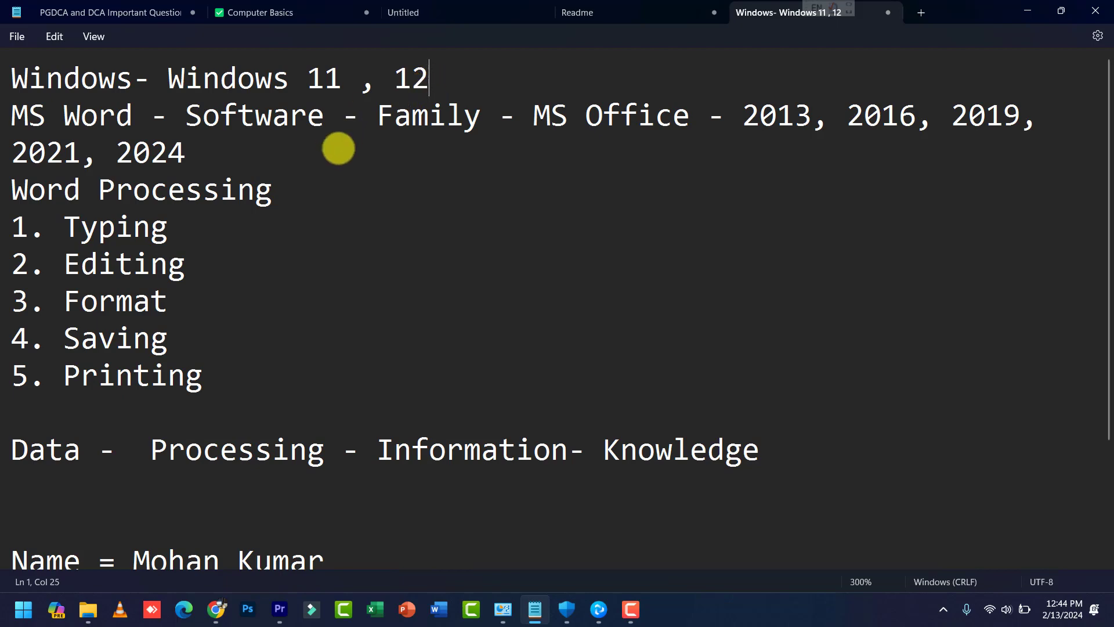
scroll(343, 176, down, 2)
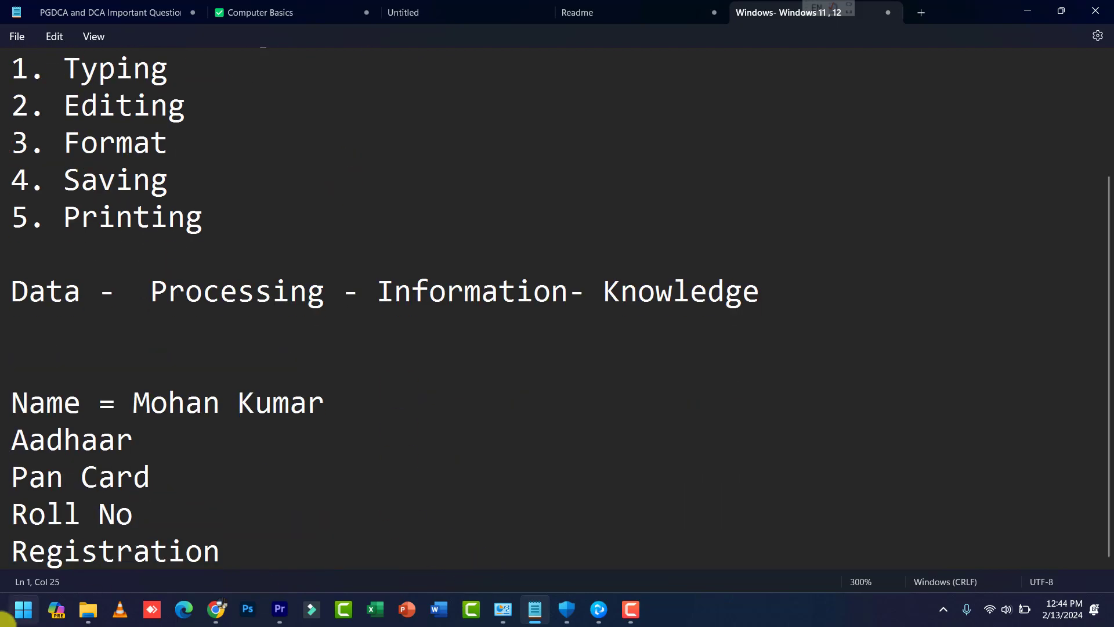
click(6, 617)
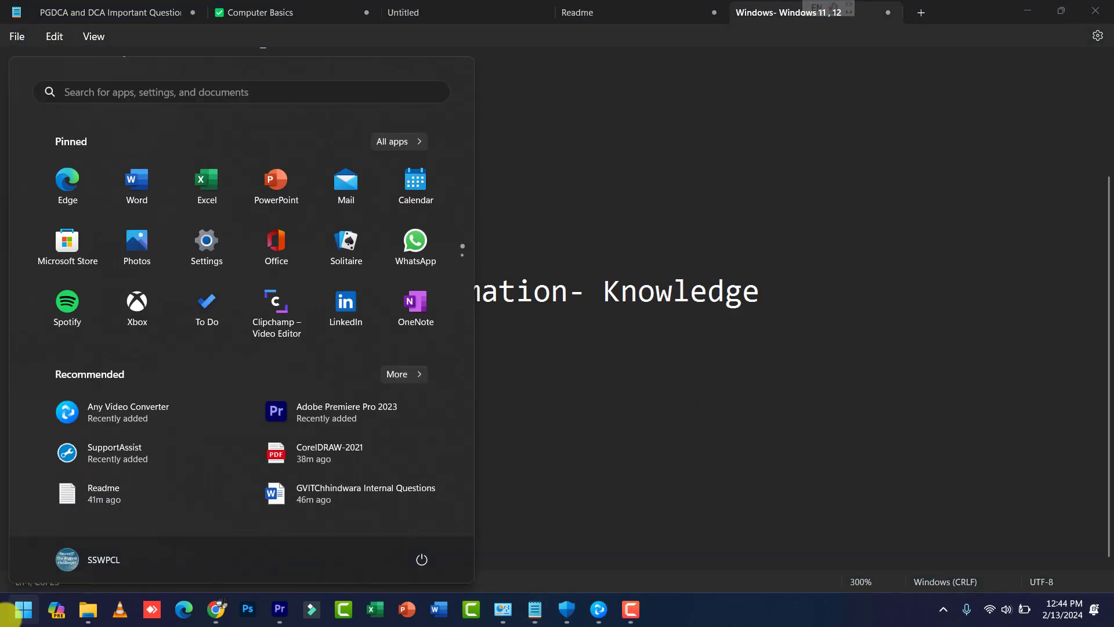
text(word)
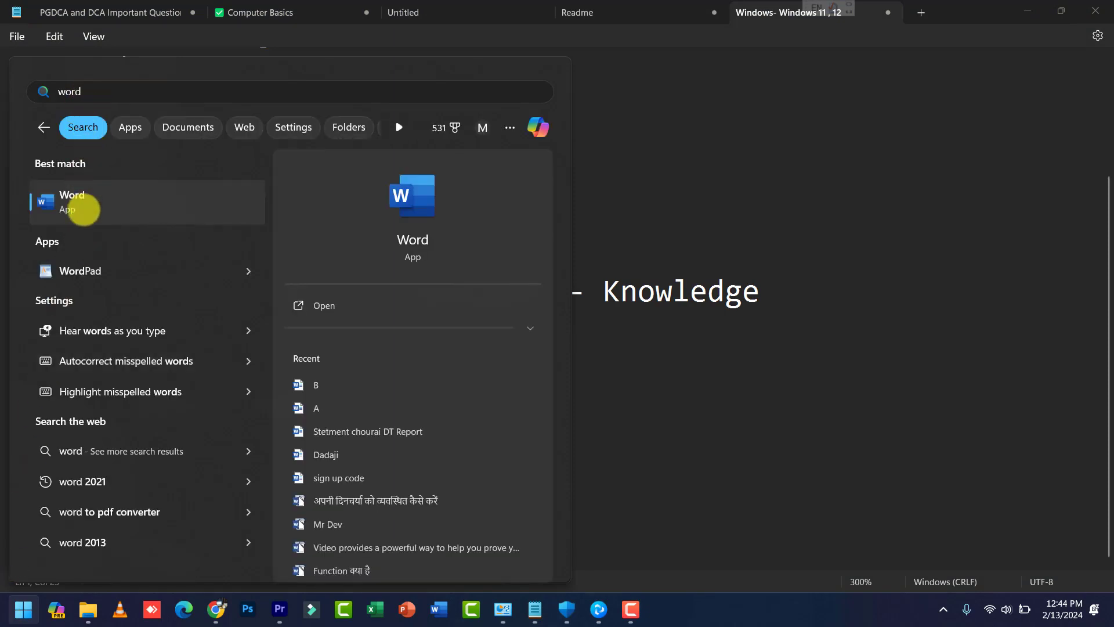
click(84, 209)
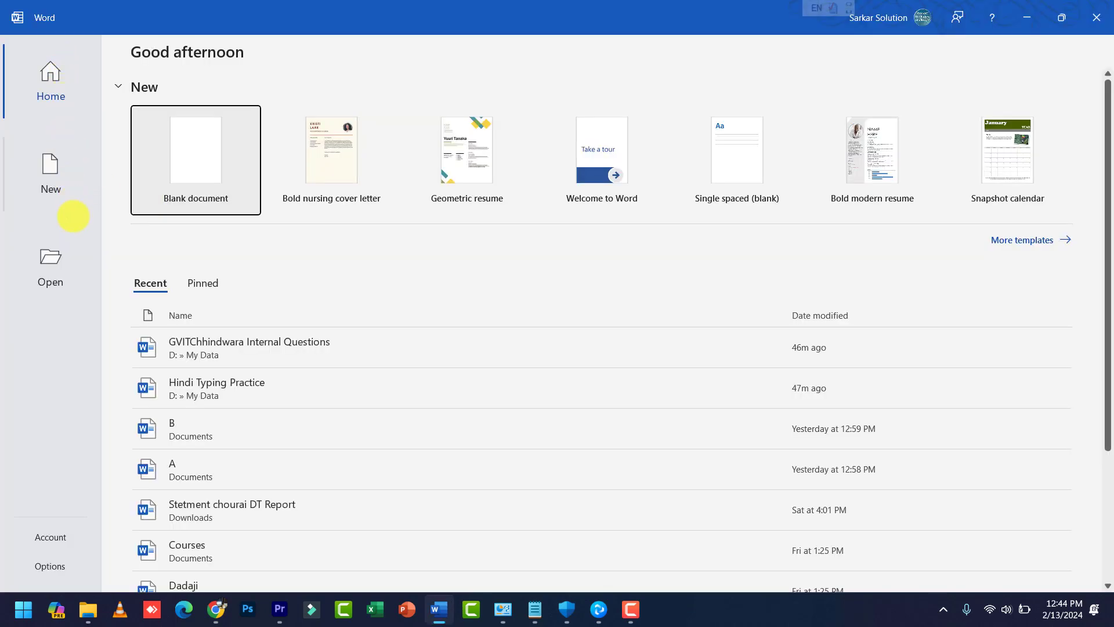
Step: Switch between Word's New and Open pages, scrolling through the Open page's list
click(51, 173)
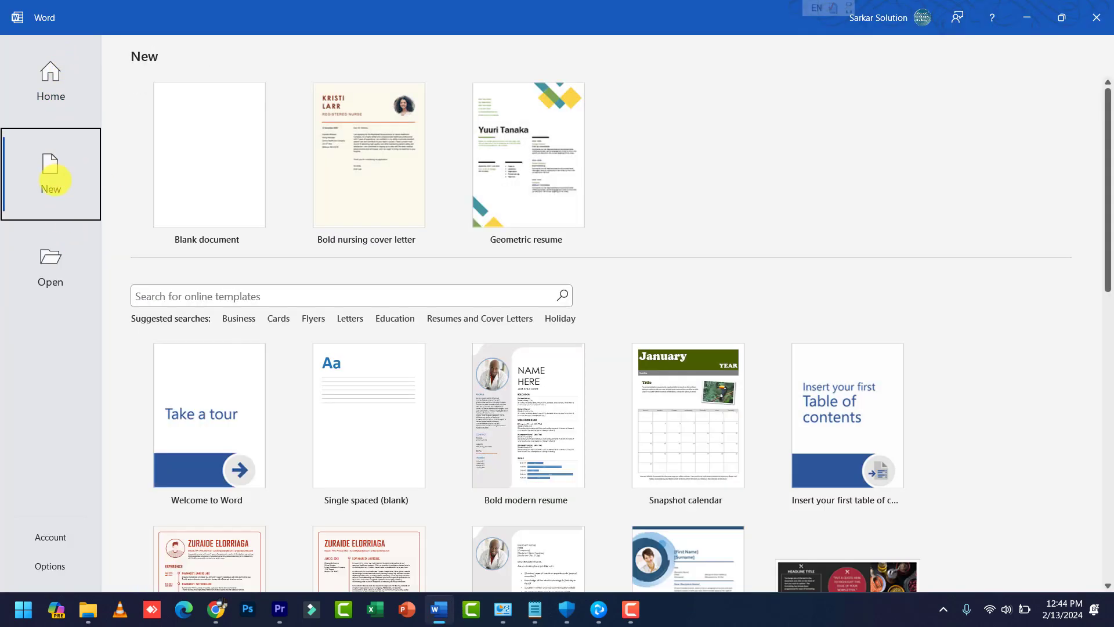
click(62, 266)
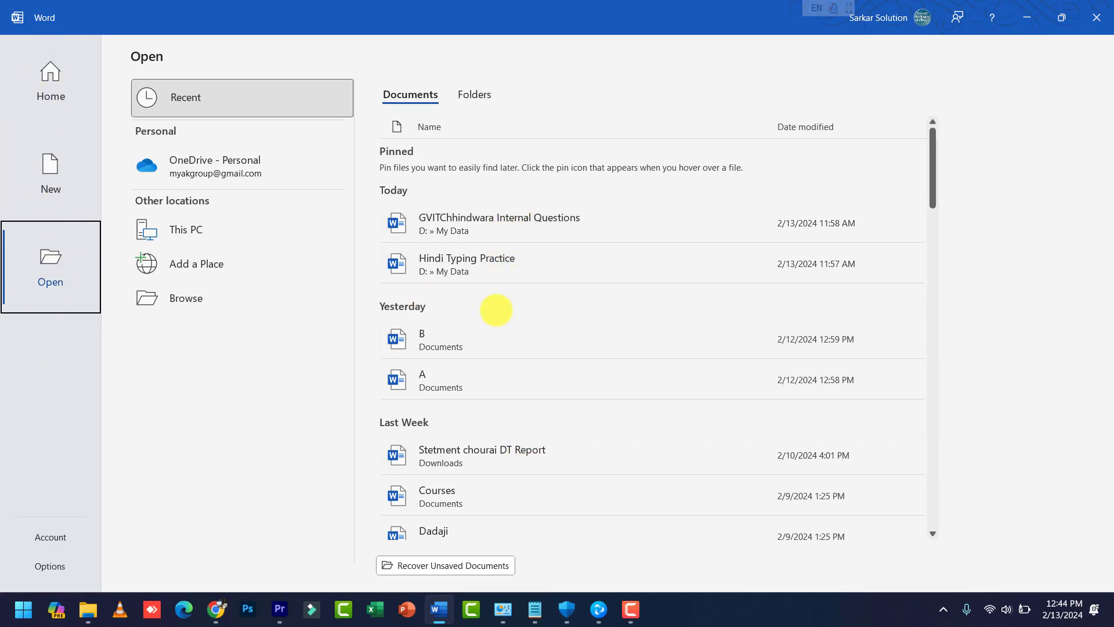
scroll(497, 309, down, 3)
scroll(497, 310, up, 3)
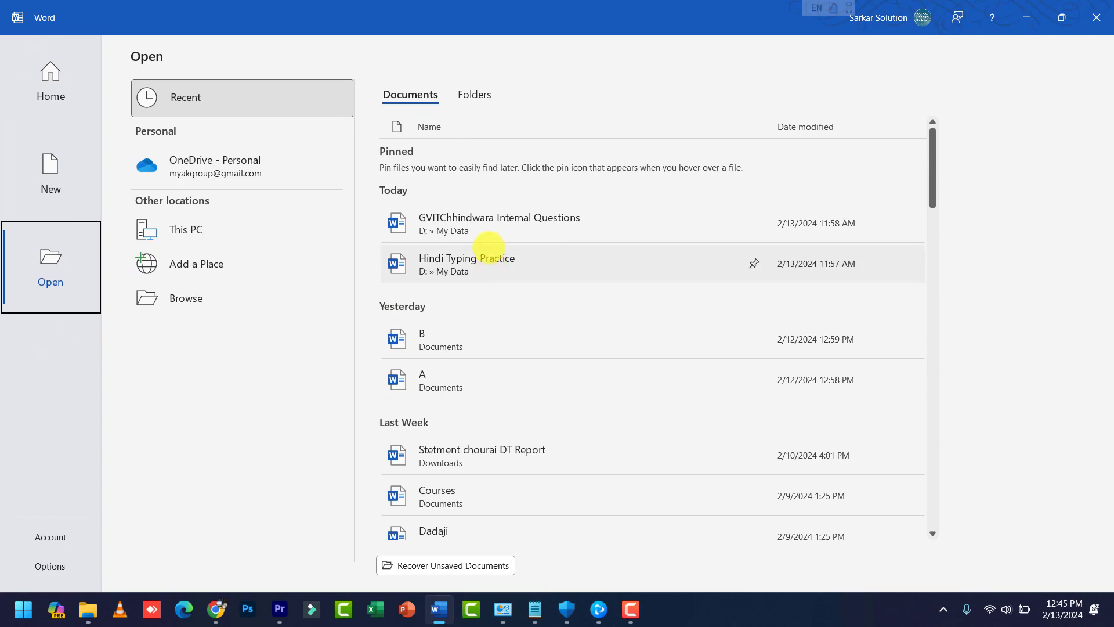
scroll(488, 253, down, 5)
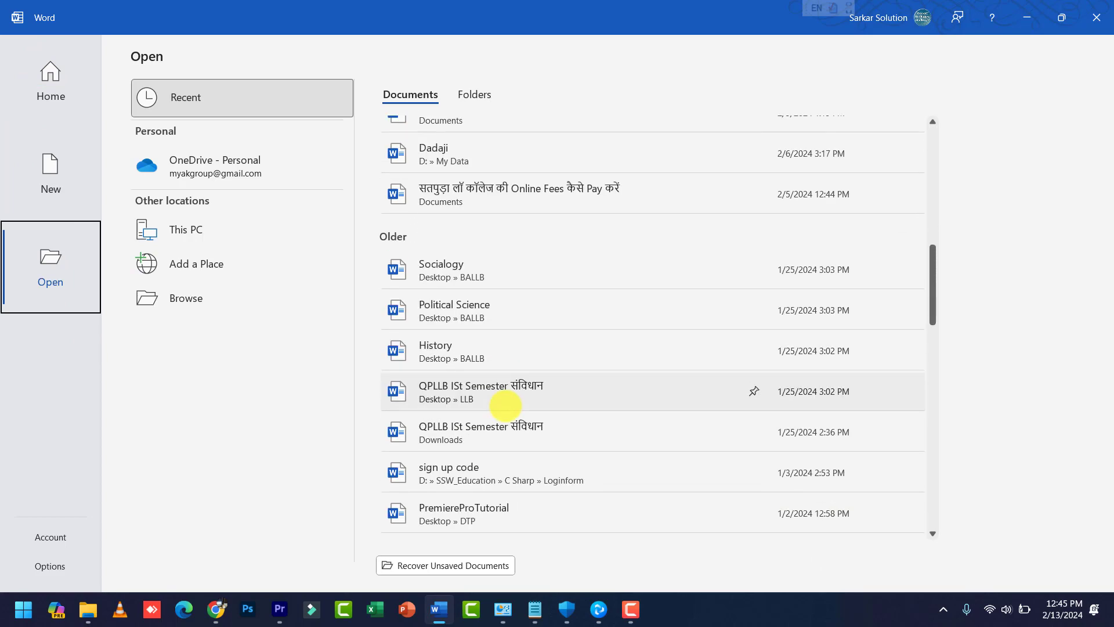
scroll(505, 406, up, 2)
scroll(503, 405, up, 4)
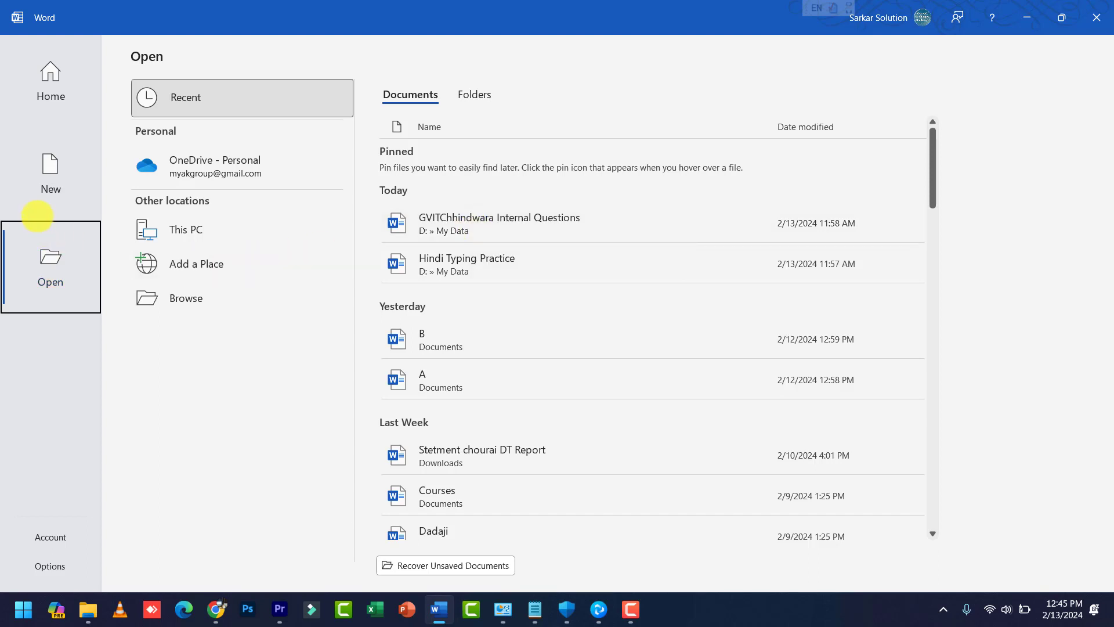
click(51, 172)
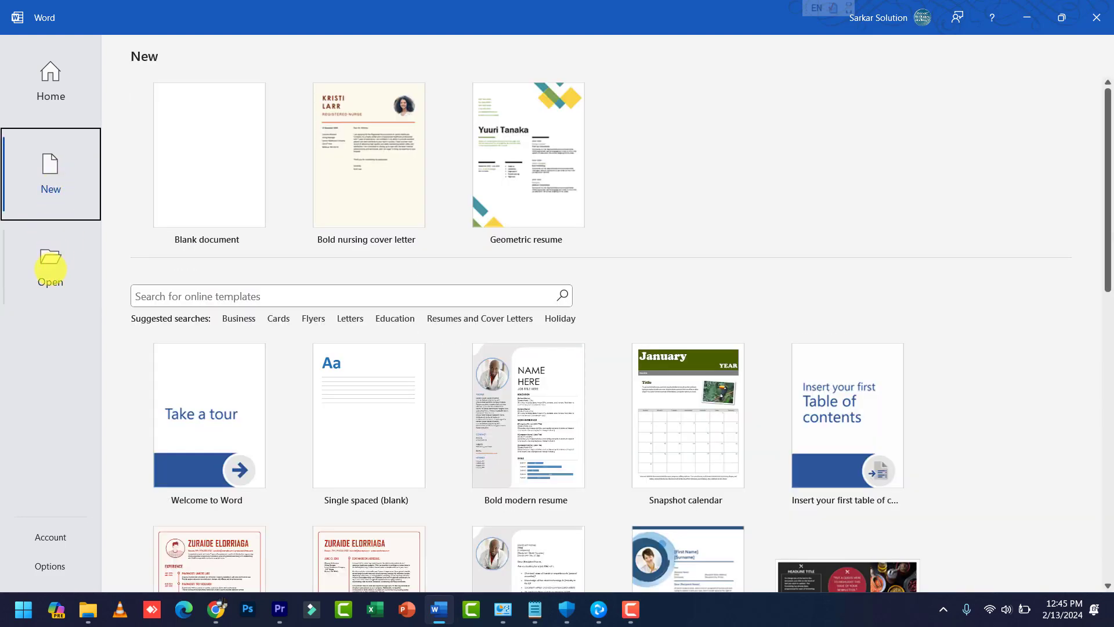
click(50, 269)
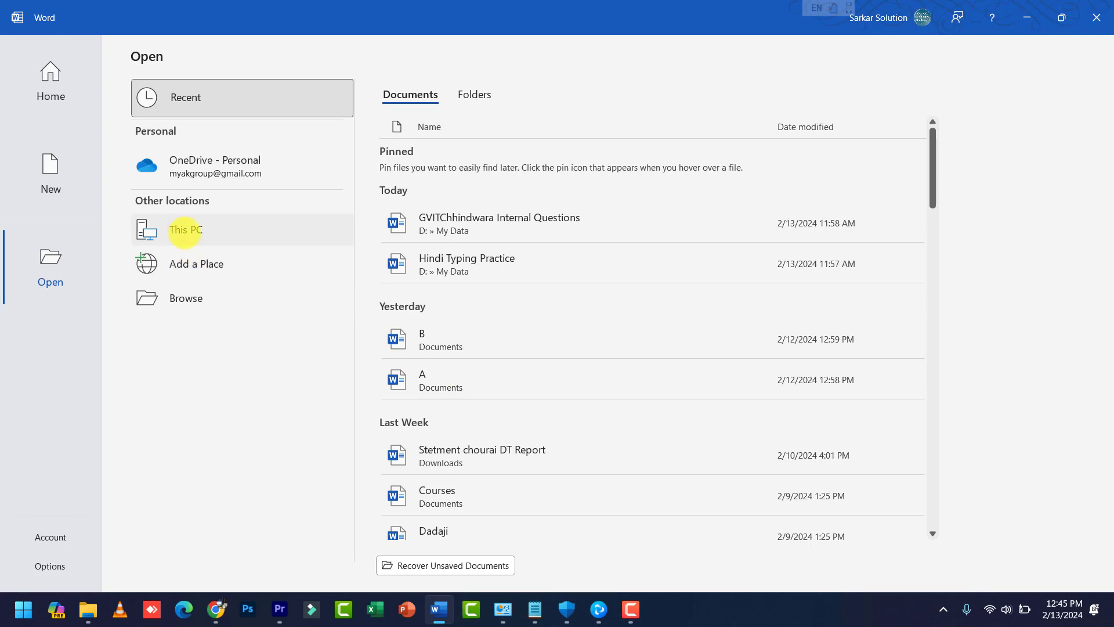
Step: List This PC's Documents folder and scroll through its files and folders
click(184, 230)
scroll(458, 248, down, 3)
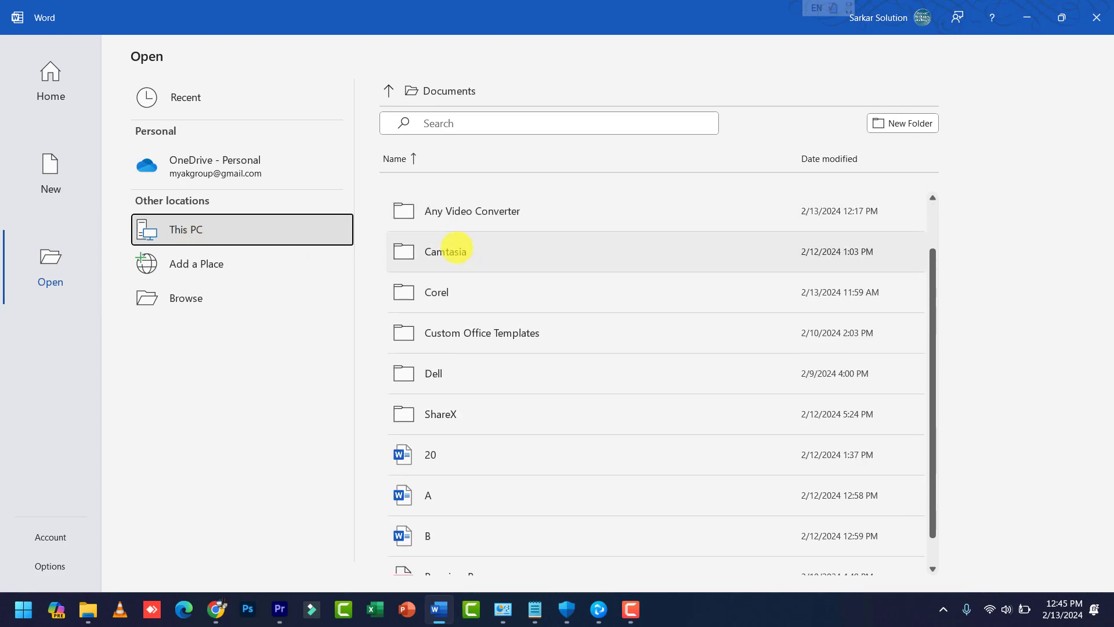
scroll(456, 226, up, 3)
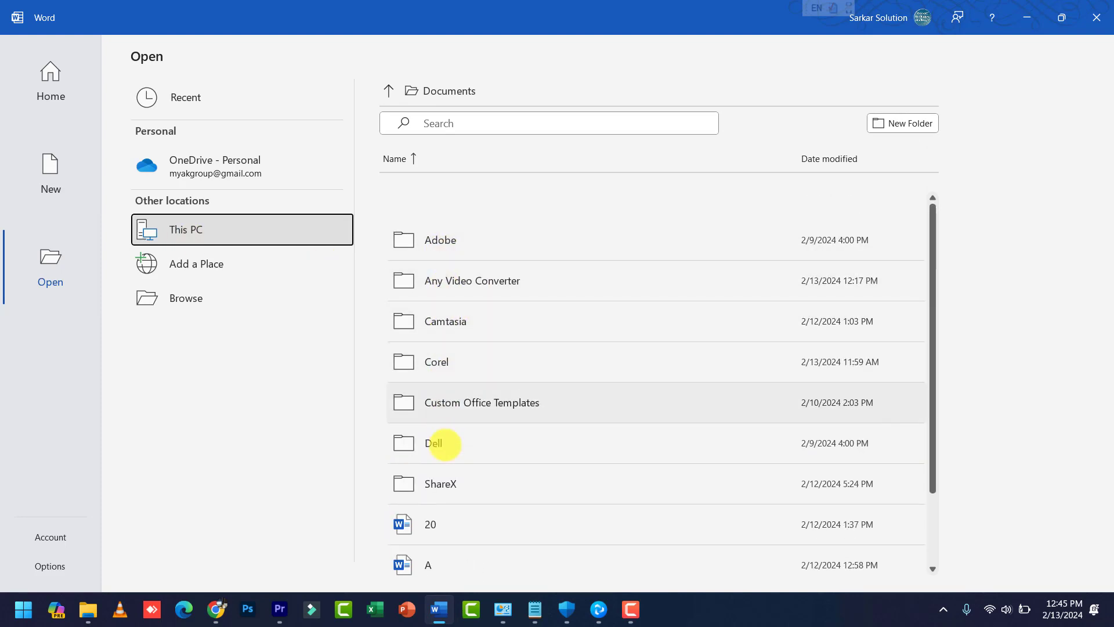
scroll(445, 283, down, 1)
scroll(444, 287, down, 1)
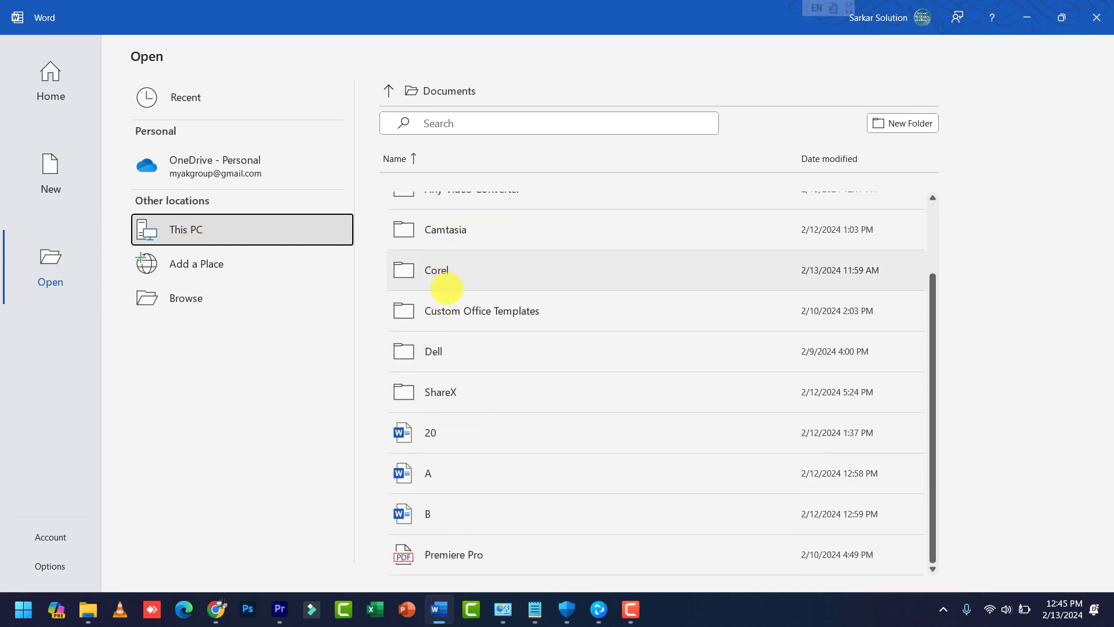
scroll(446, 406, up, 2)
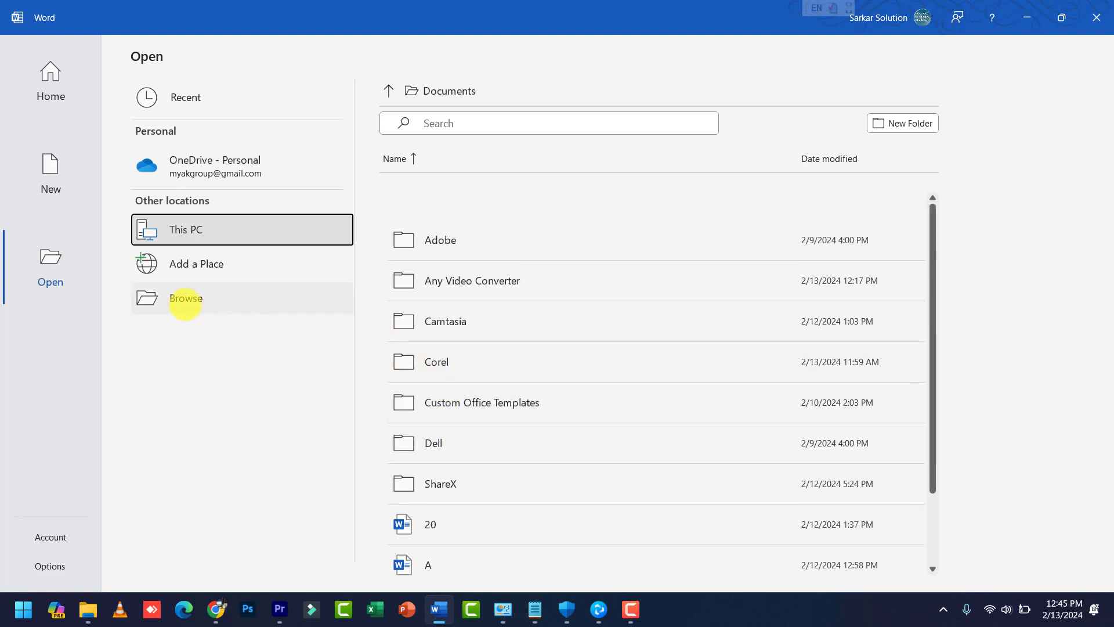
Step: Browse to the Data (D:) drive in the Open dialog and select the CorelDraw document
click(183, 298)
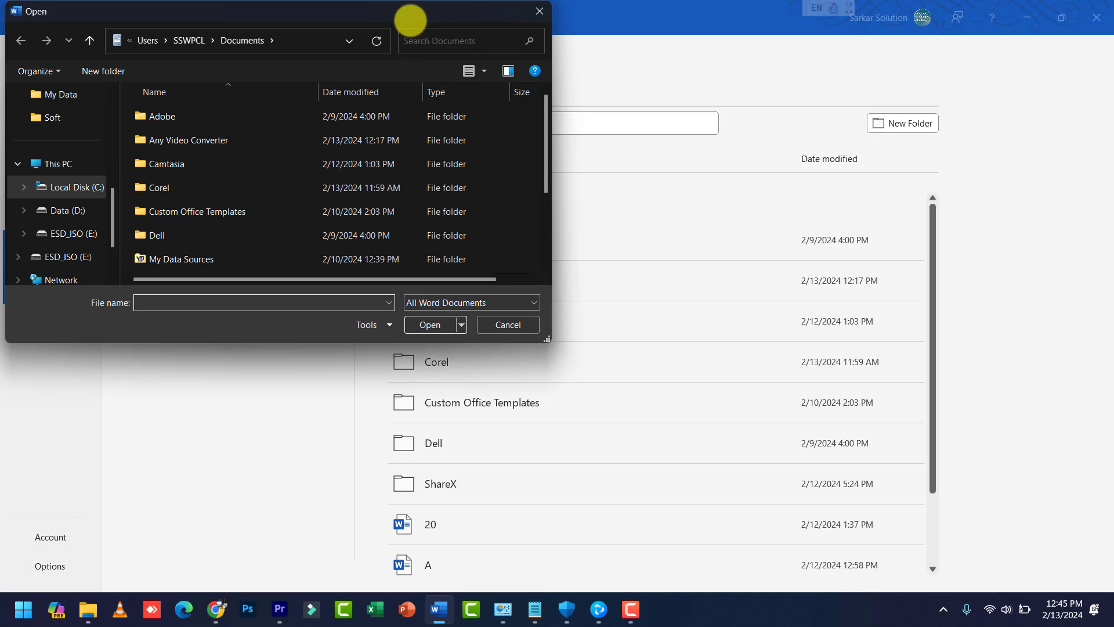
drag(406, 20, 804, 111)
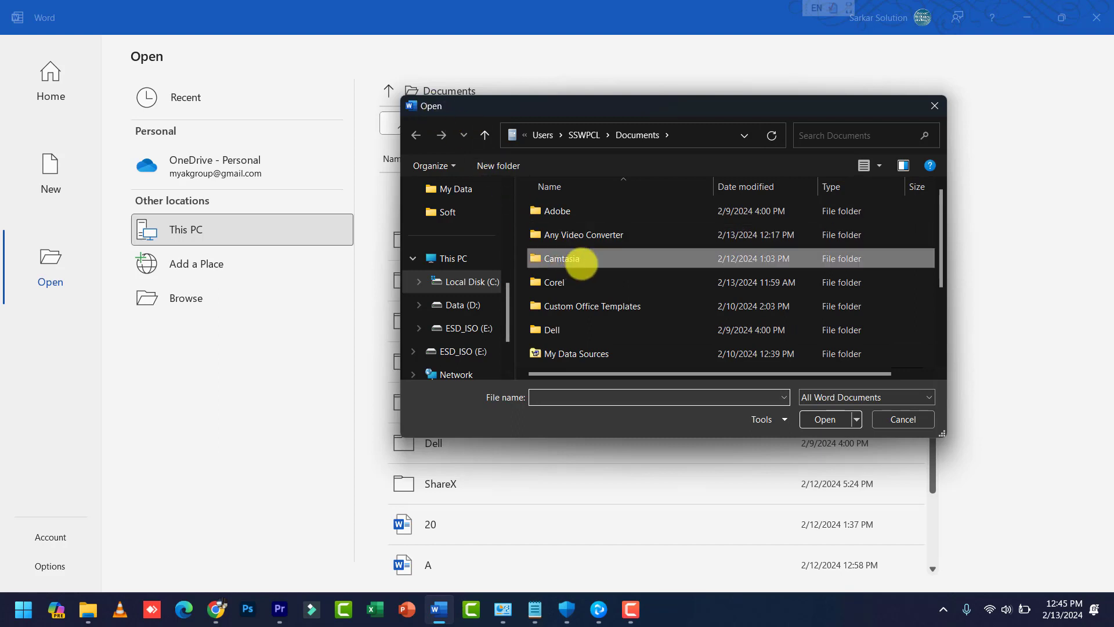
scroll(567, 272, down, 2)
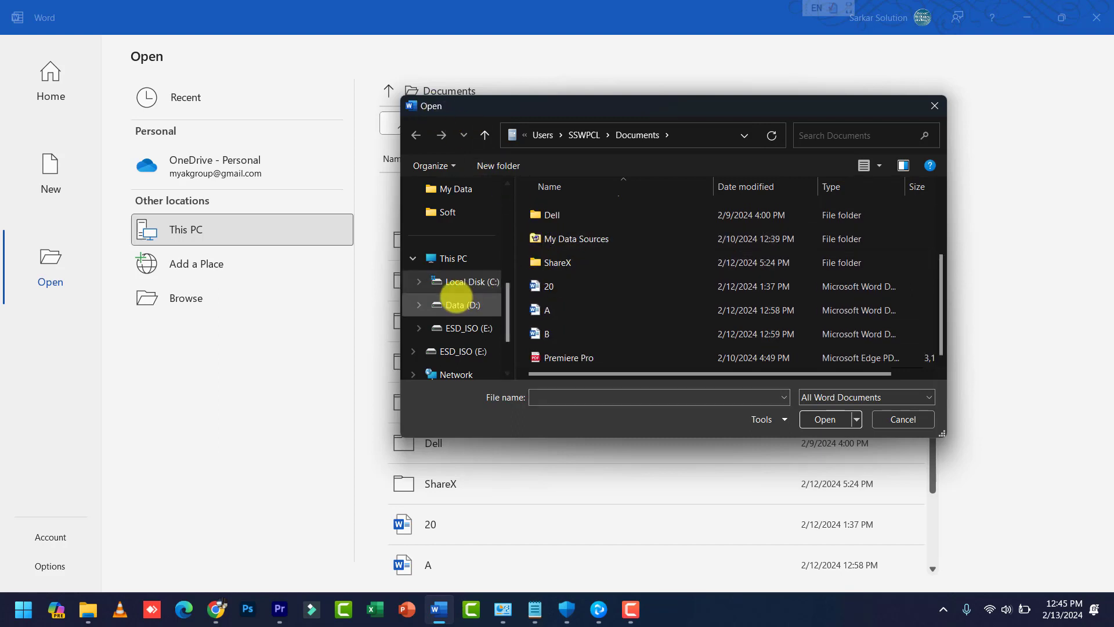
click(462, 306)
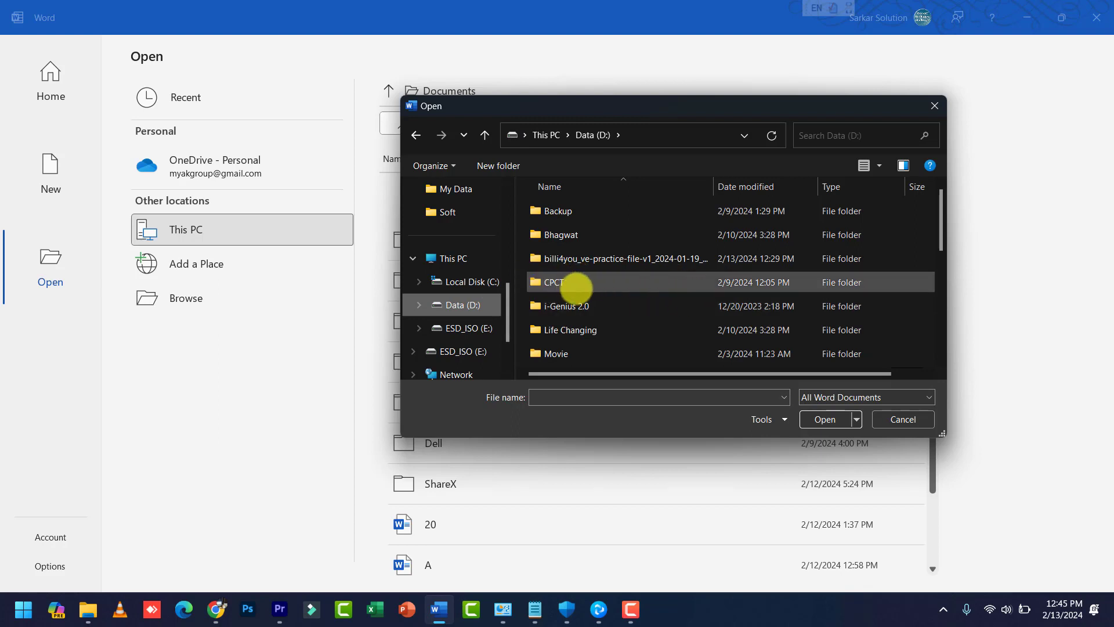
scroll(563, 284, down, 5)
click(577, 335)
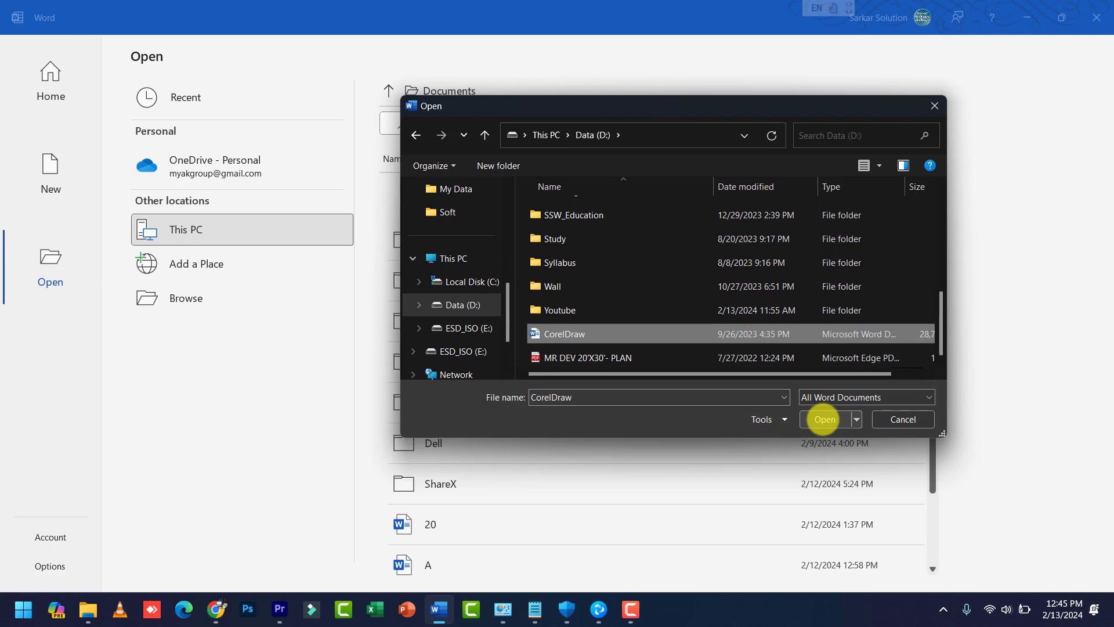
Step: Look over the Open button's alternative opening options, then open CorelDraw normally
click(857, 418)
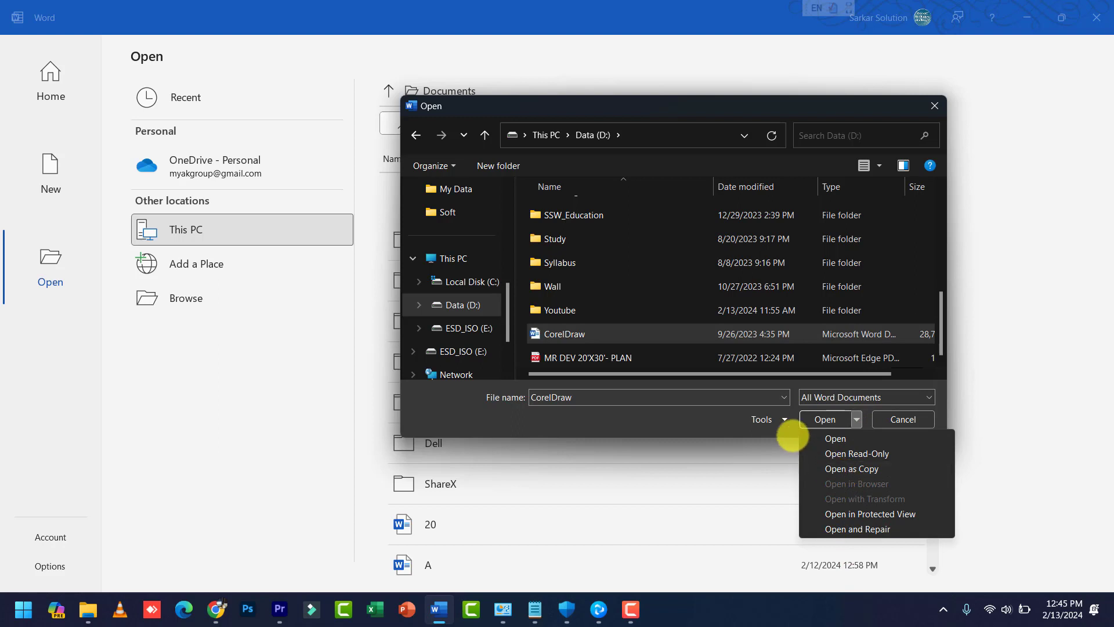
click(716, 422)
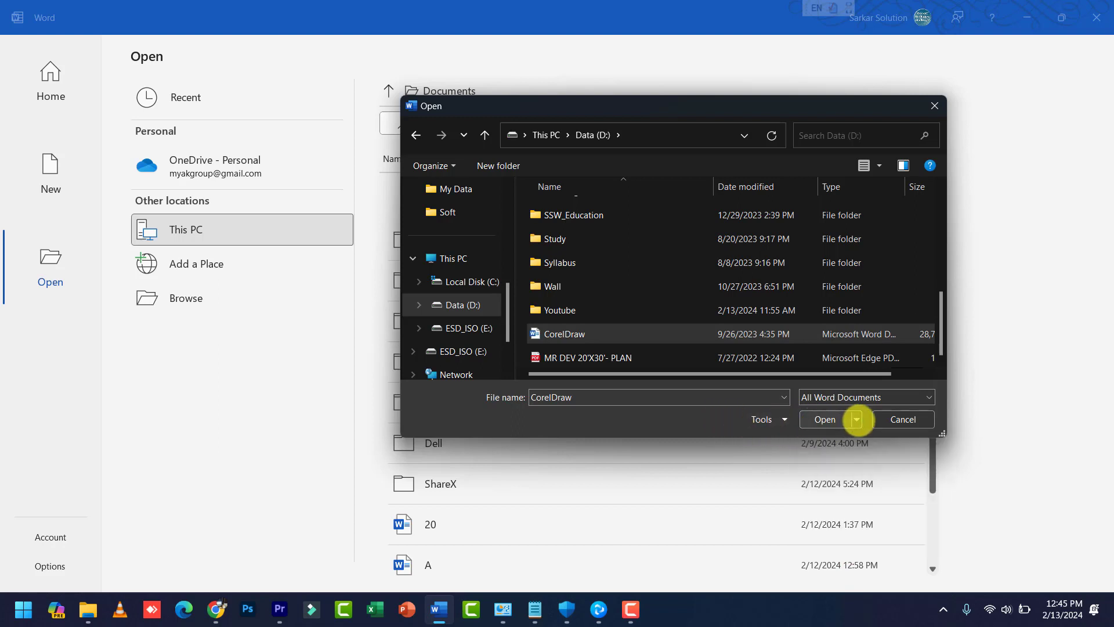
click(856, 419)
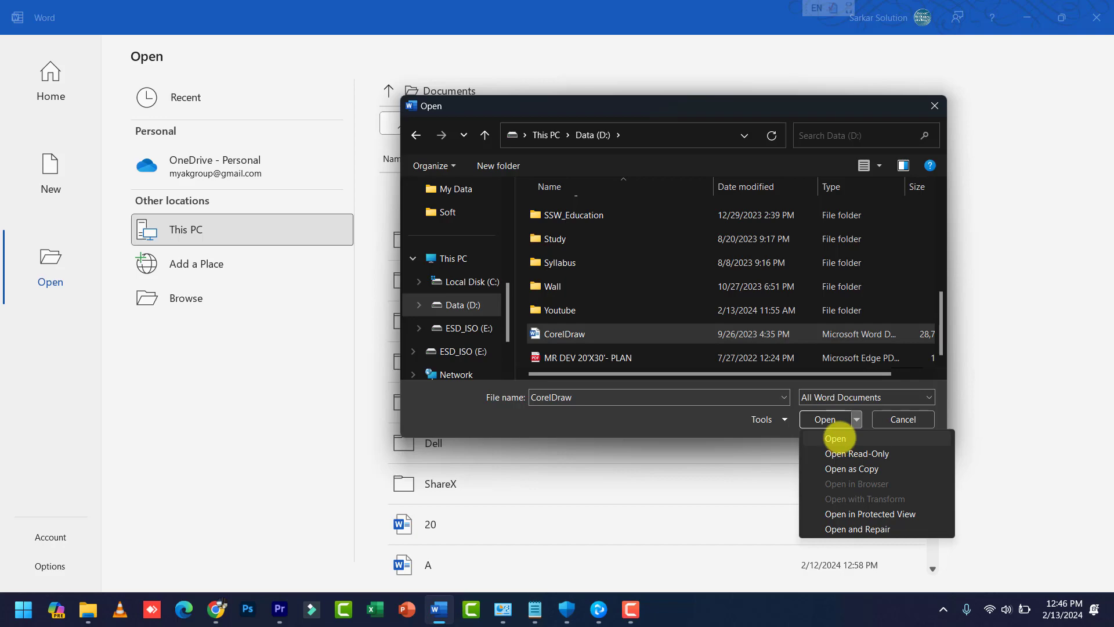
click(722, 415)
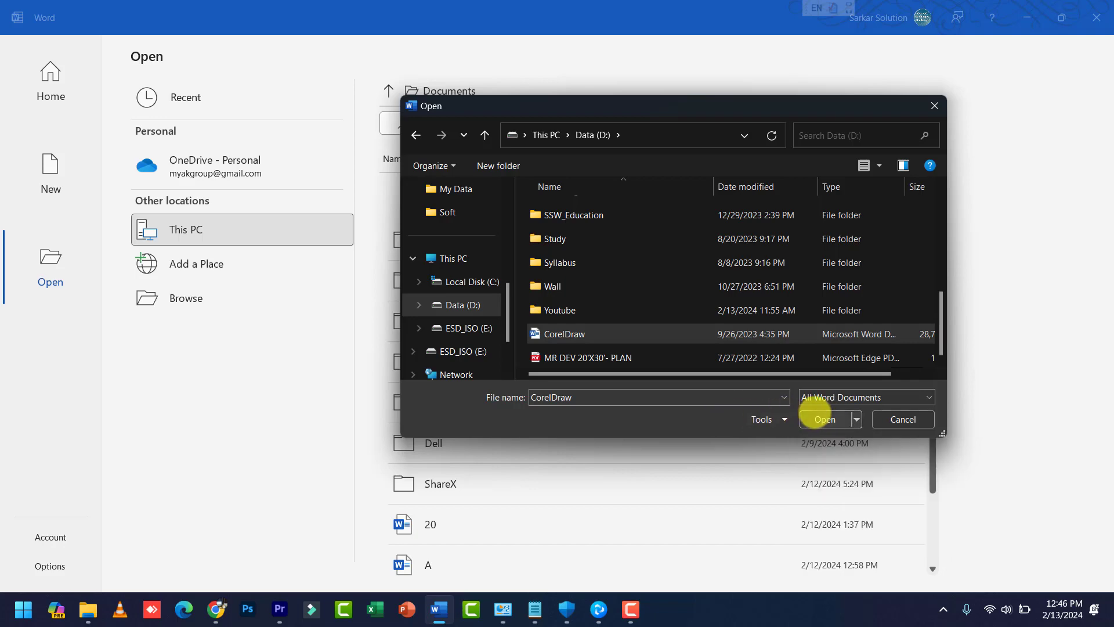
click(819, 419)
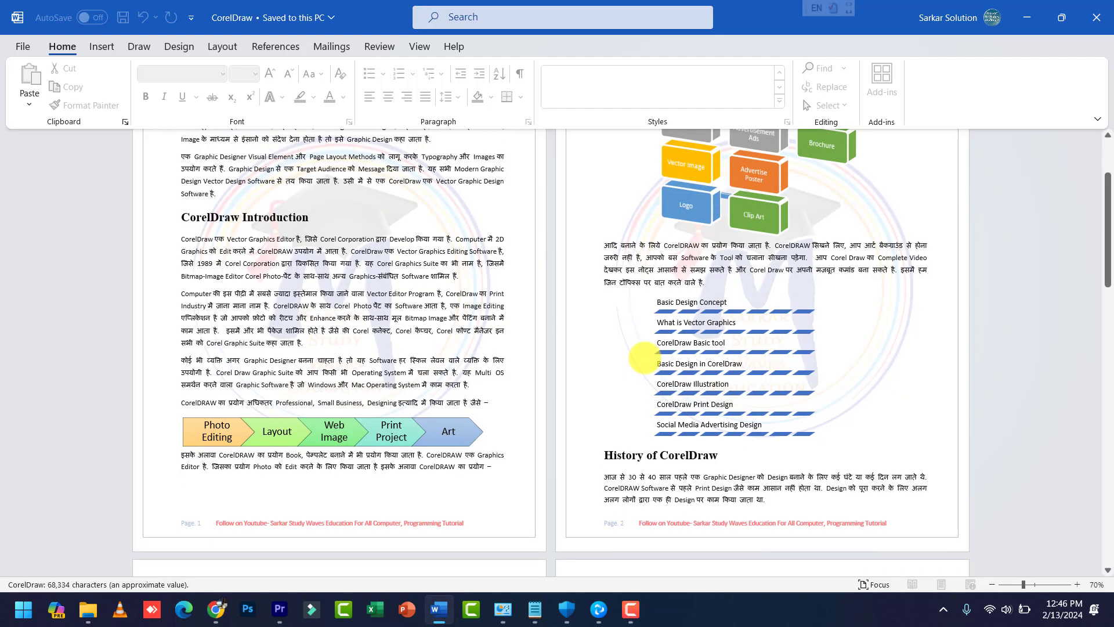
Step: Scroll through the CorelDraw document's pages, then show Word's Home screen with recent files
scroll(645, 358, down, 5)
scroll(644, 358, down, 5)
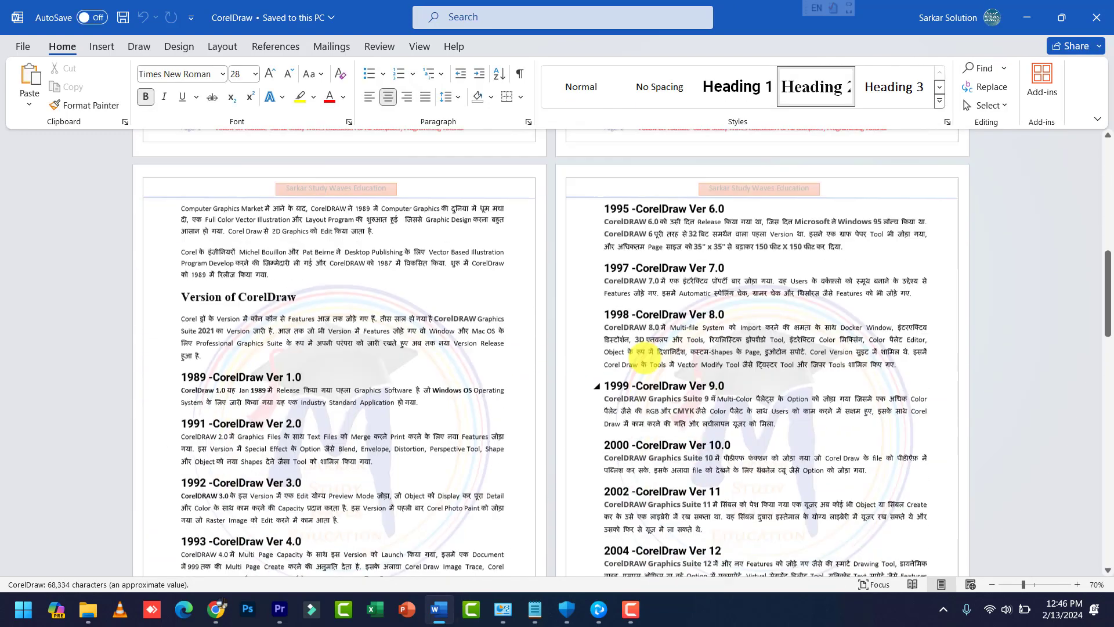
scroll(644, 355, down, 6)
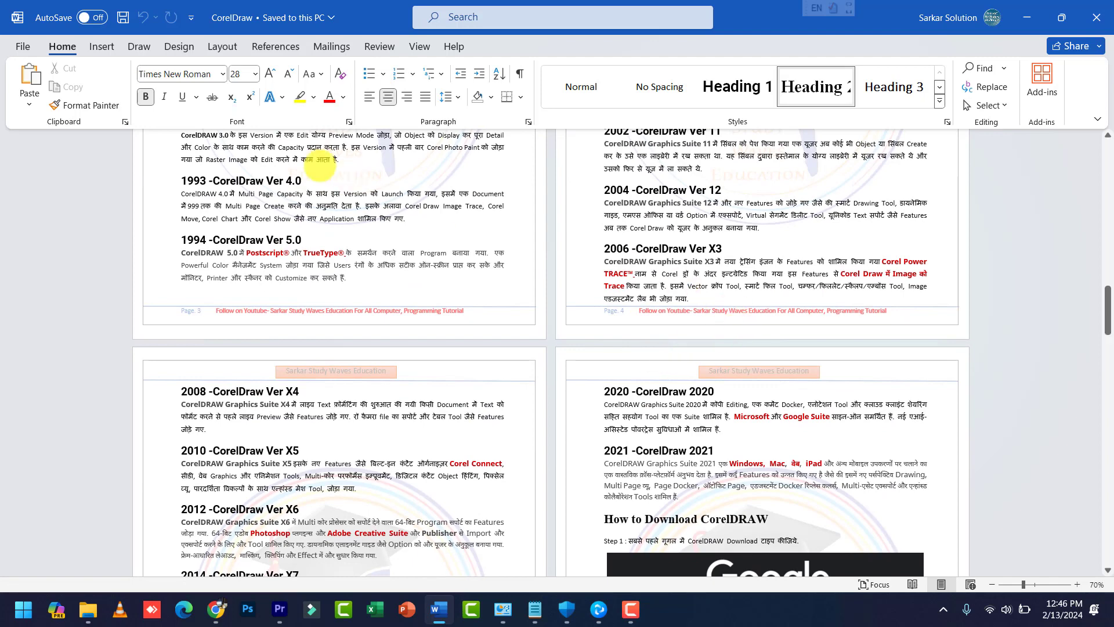
click(23, 46)
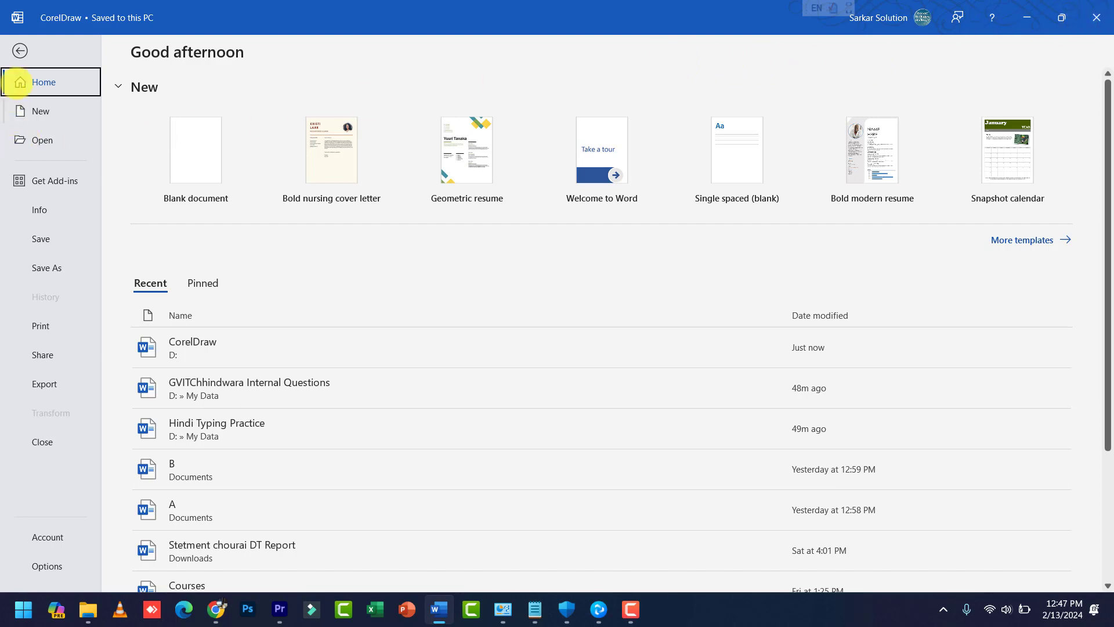
Step: Return to CorelDraw, then create a new blank Document1 from the New page
click(18, 50)
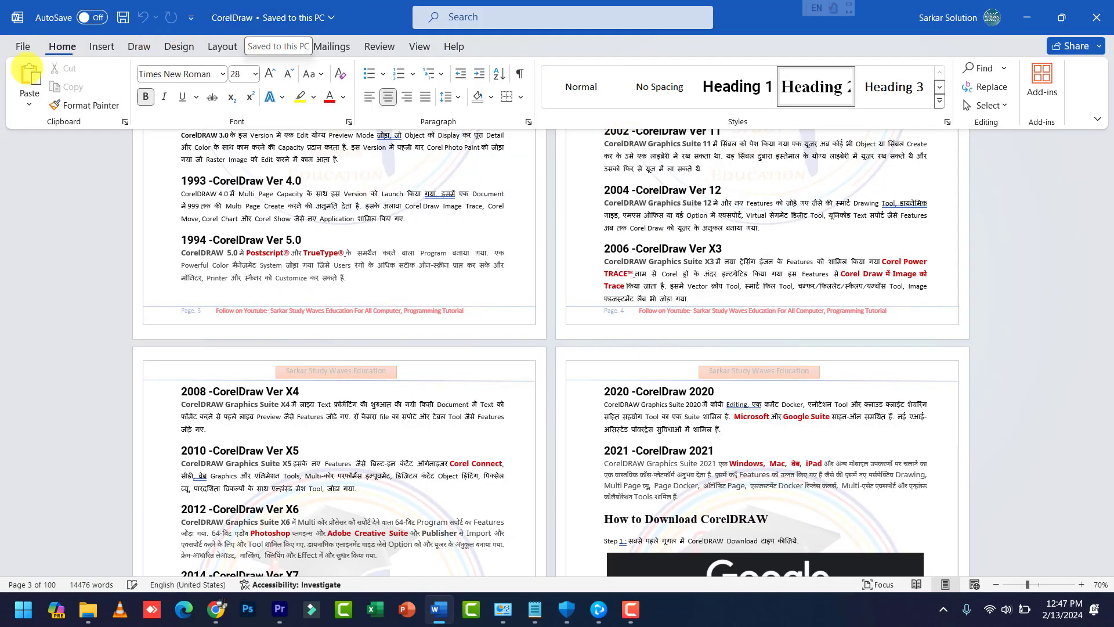
click(22, 47)
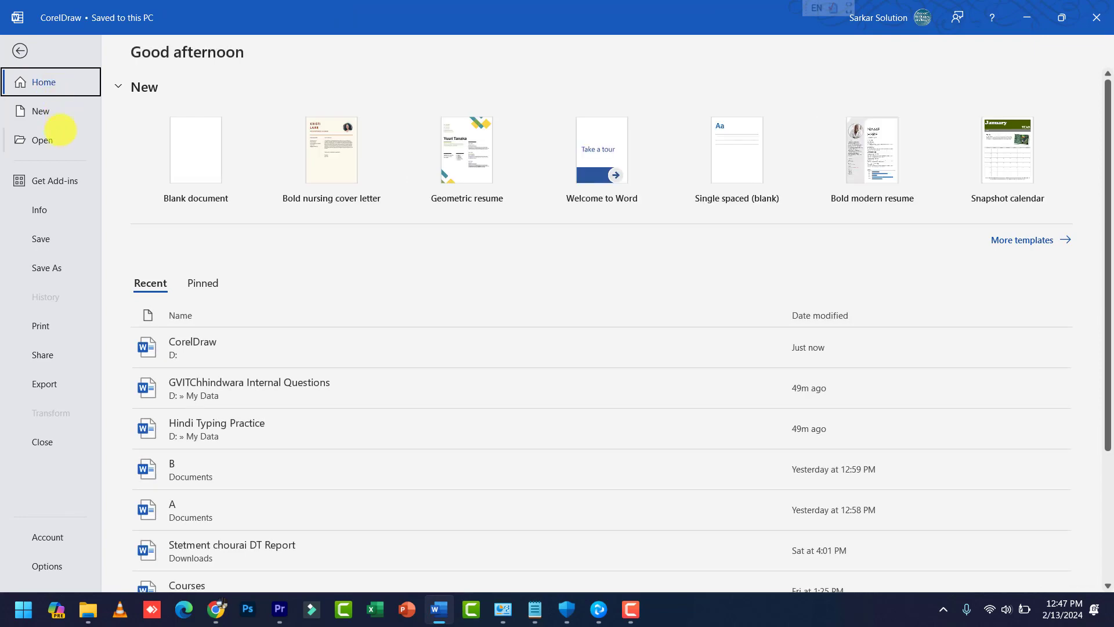
click(60, 115)
click(224, 162)
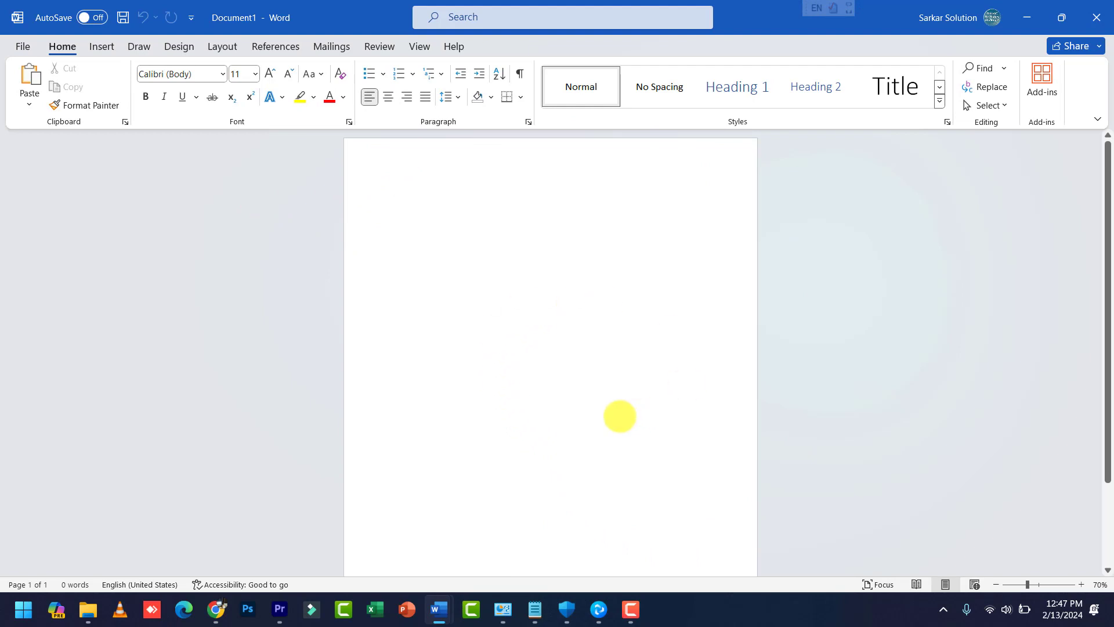
Step: Use View > Switch Windows to jump to CorelDraw and back to Document1
click(420, 46)
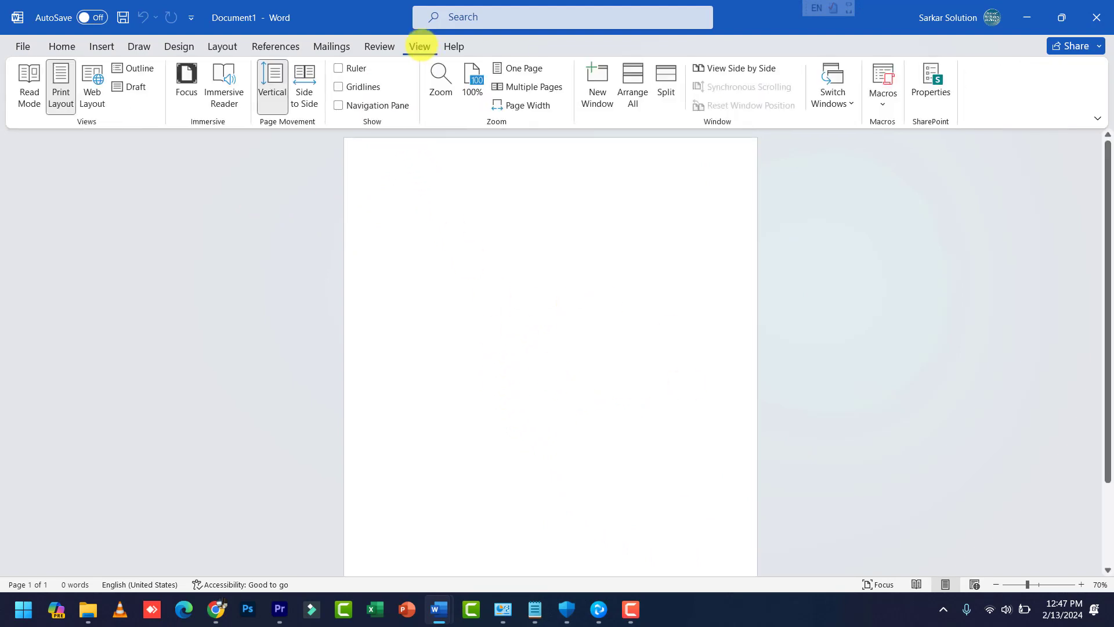
click(836, 99)
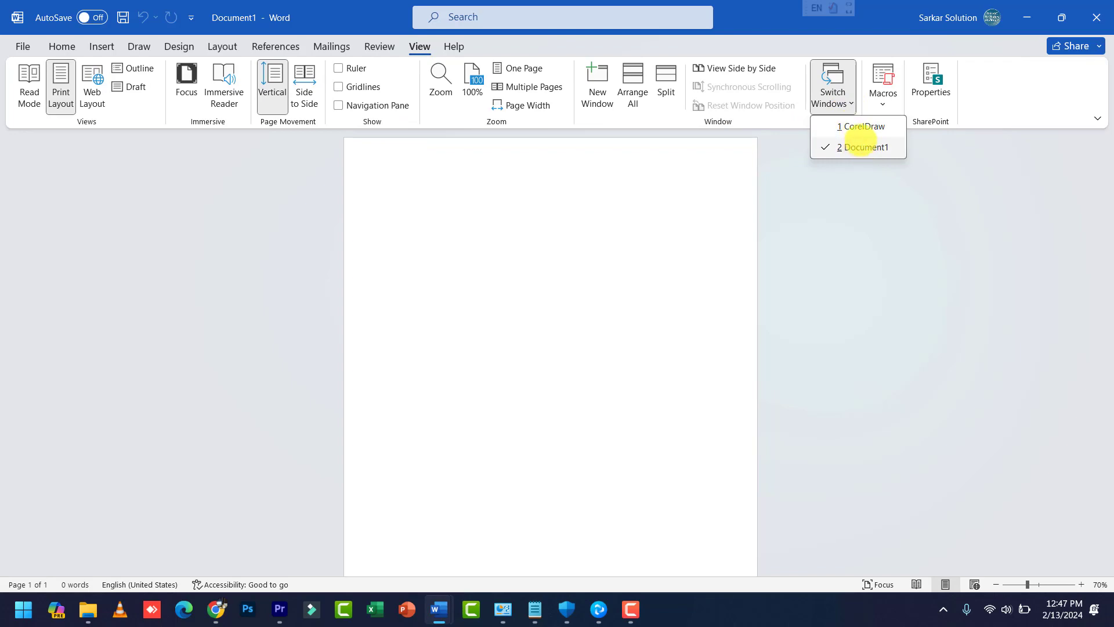
click(856, 125)
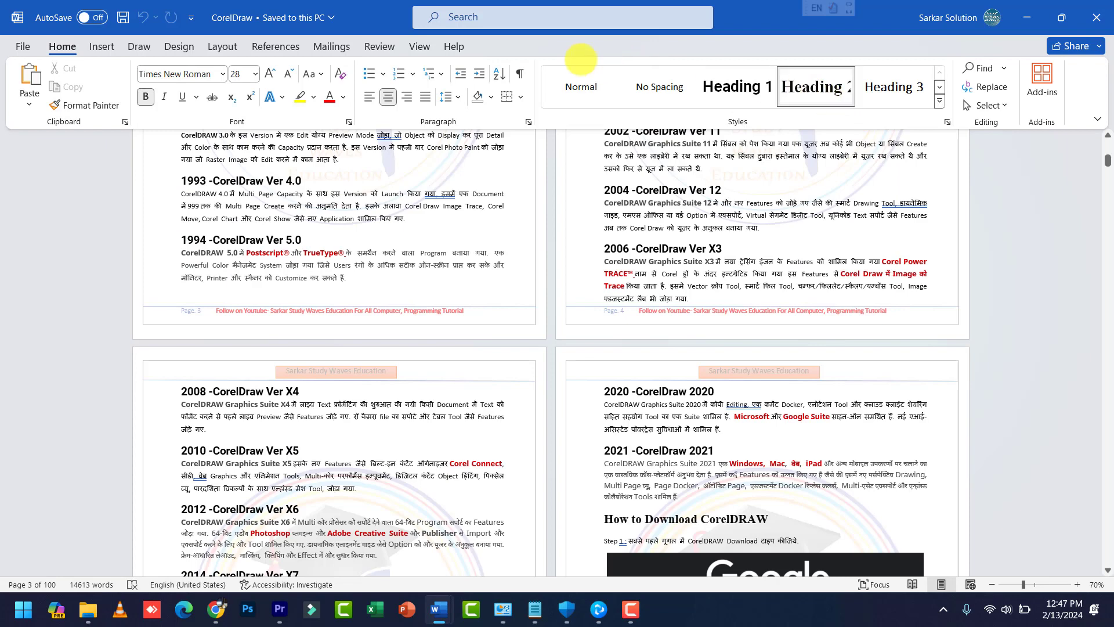
click(421, 45)
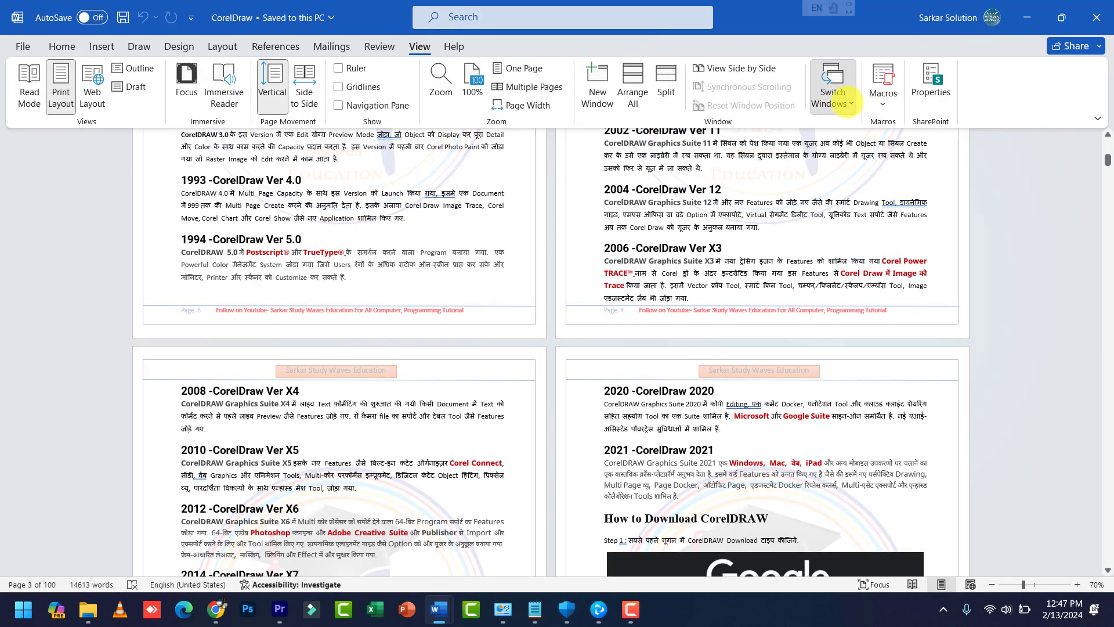
click(848, 102)
click(860, 147)
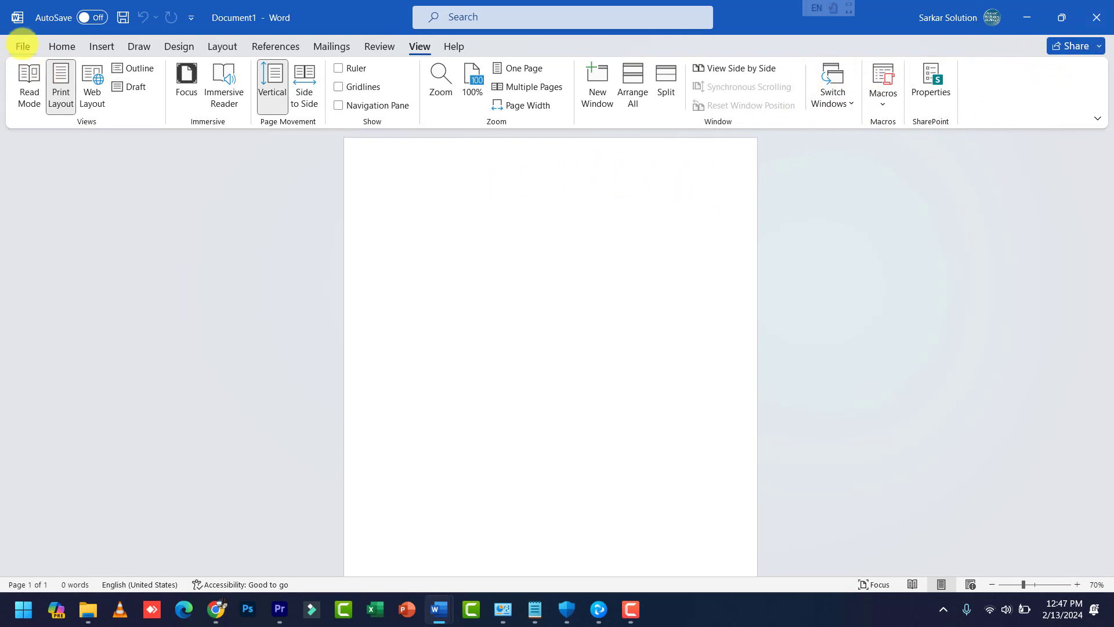
Step: Close Document1 and then the CorelDraw document via File > Close
click(22, 46)
click(49, 443)
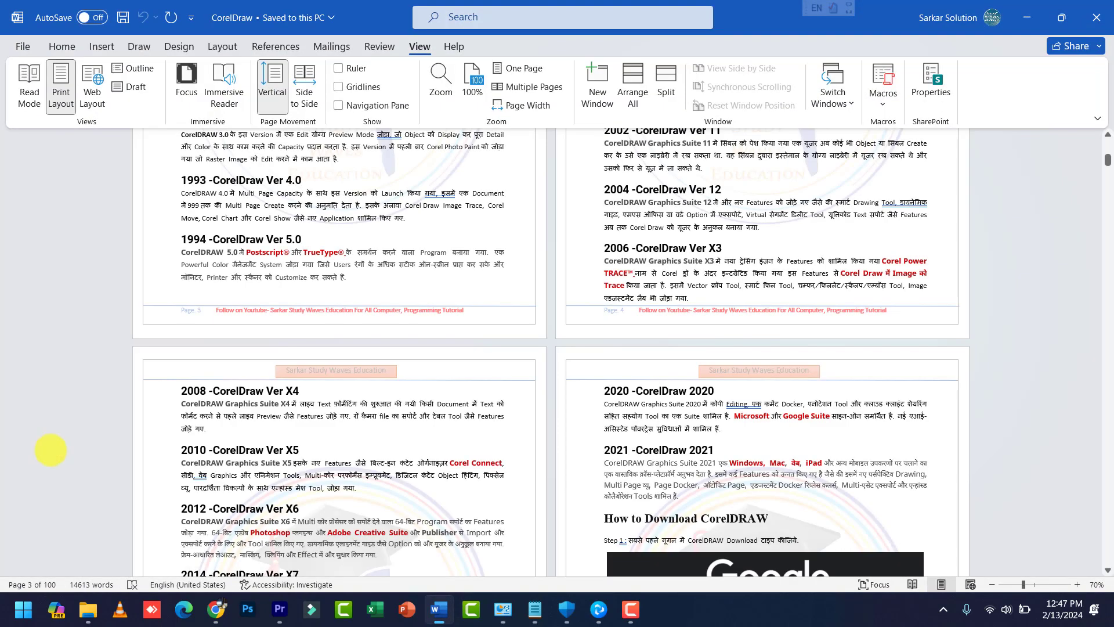
click(23, 45)
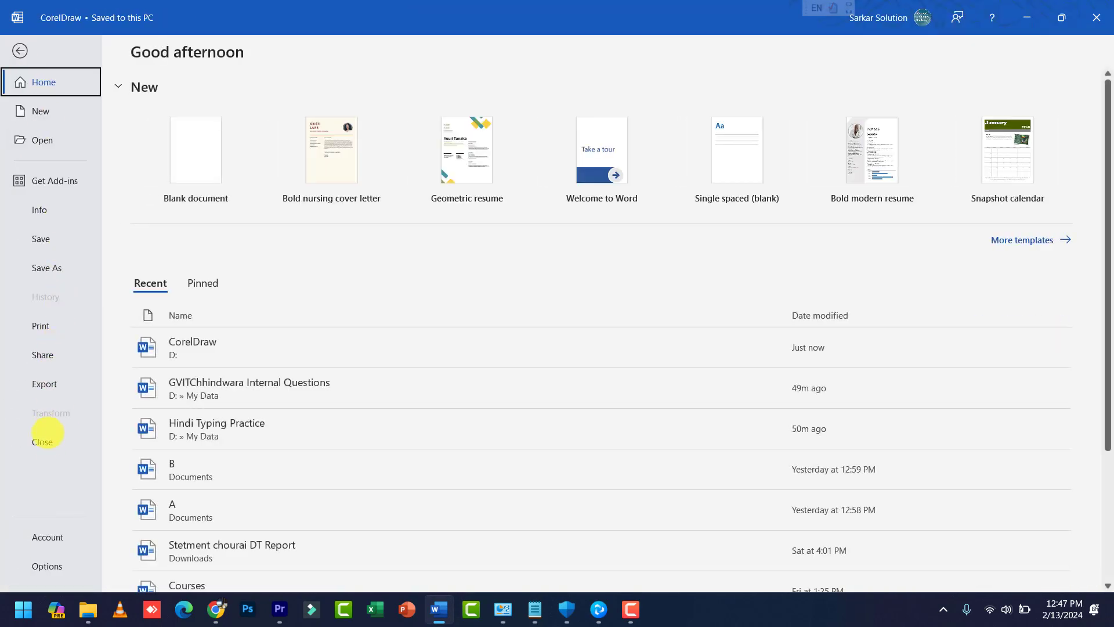
click(47, 443)
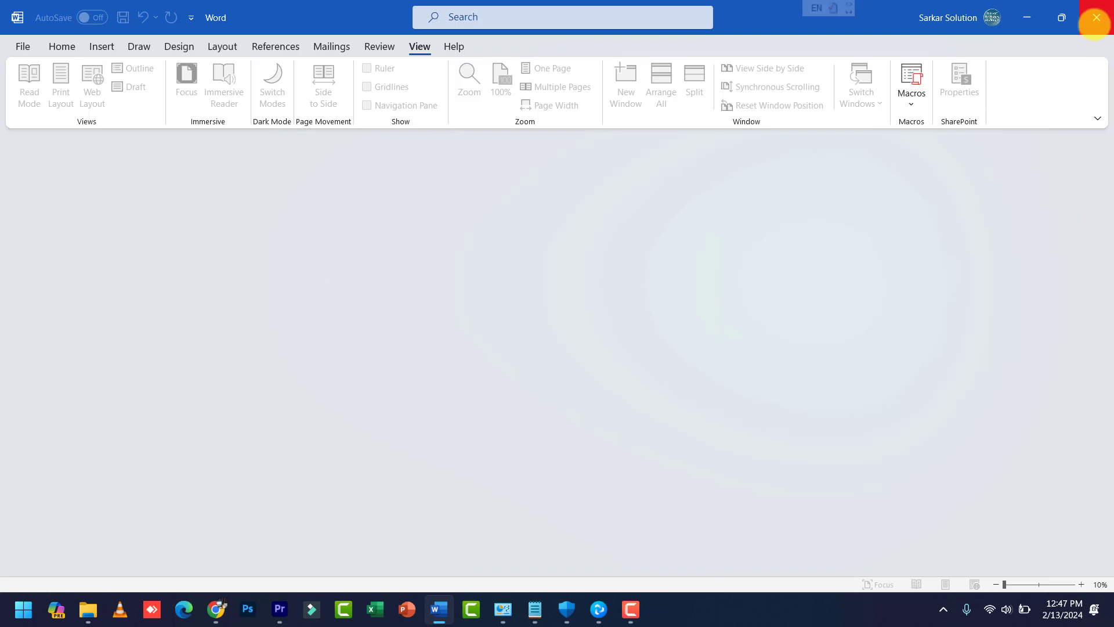
Step: Relaunch Word and create a document from the Employee of the month certificate template
click(1095, 18)
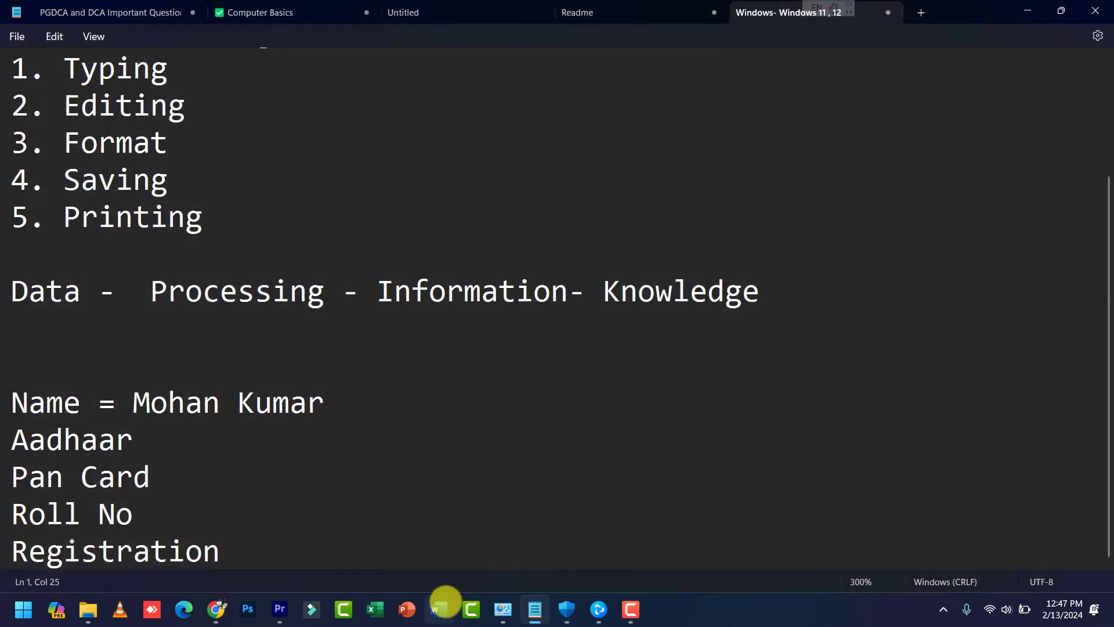
click(442, 606)
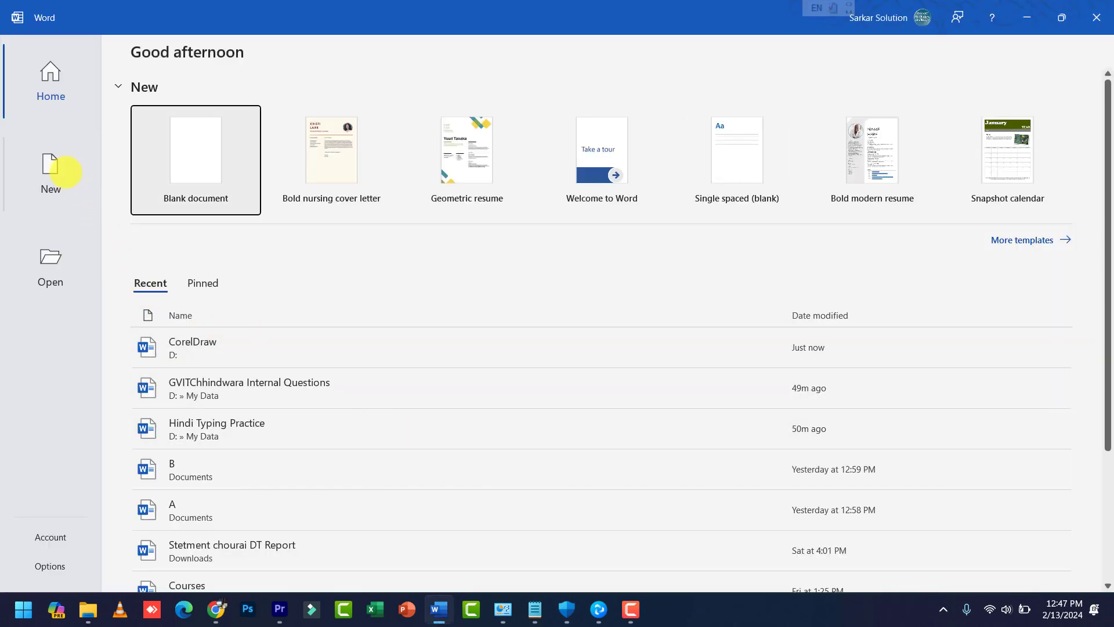
click(63, 173)
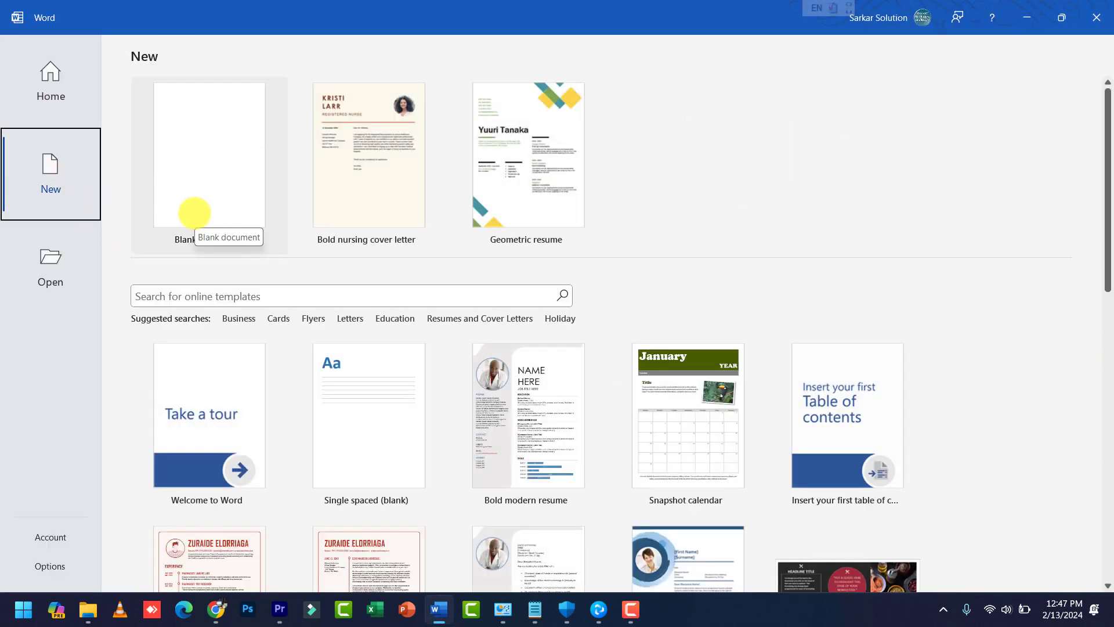
scroll(604, 514, down, 2)
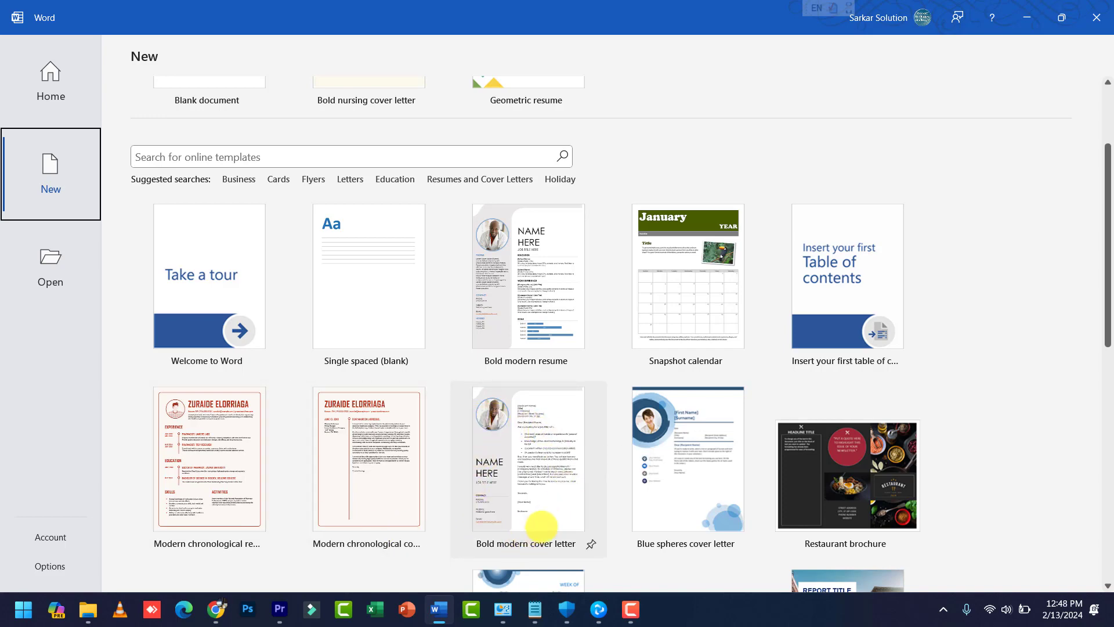
scroll(746, 514, down, 6)
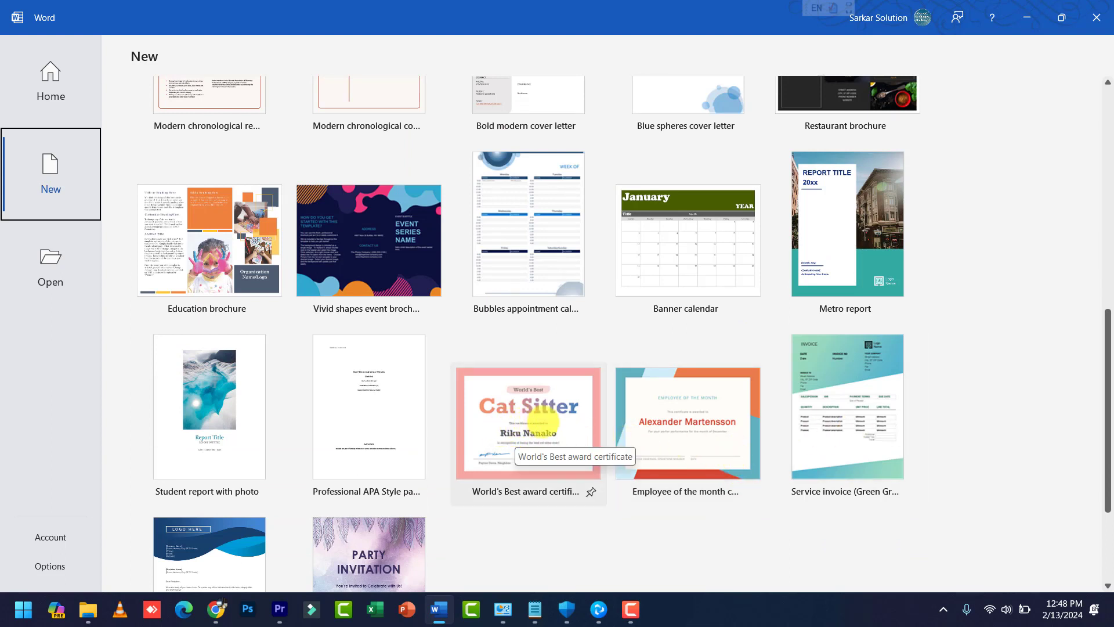
click(682, 434)
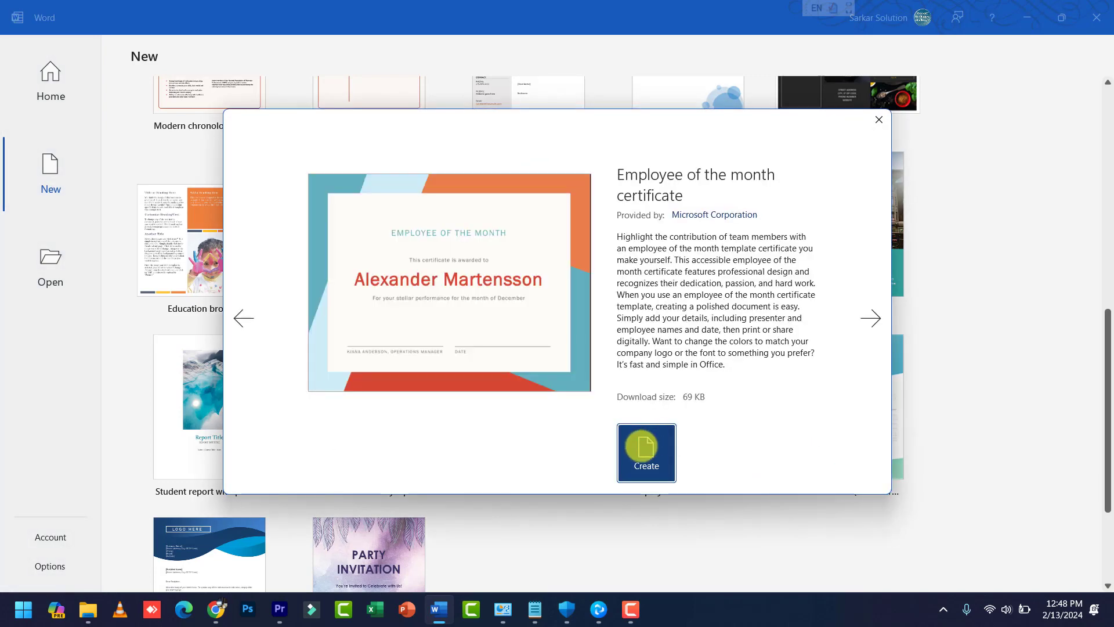
click(641, 446)
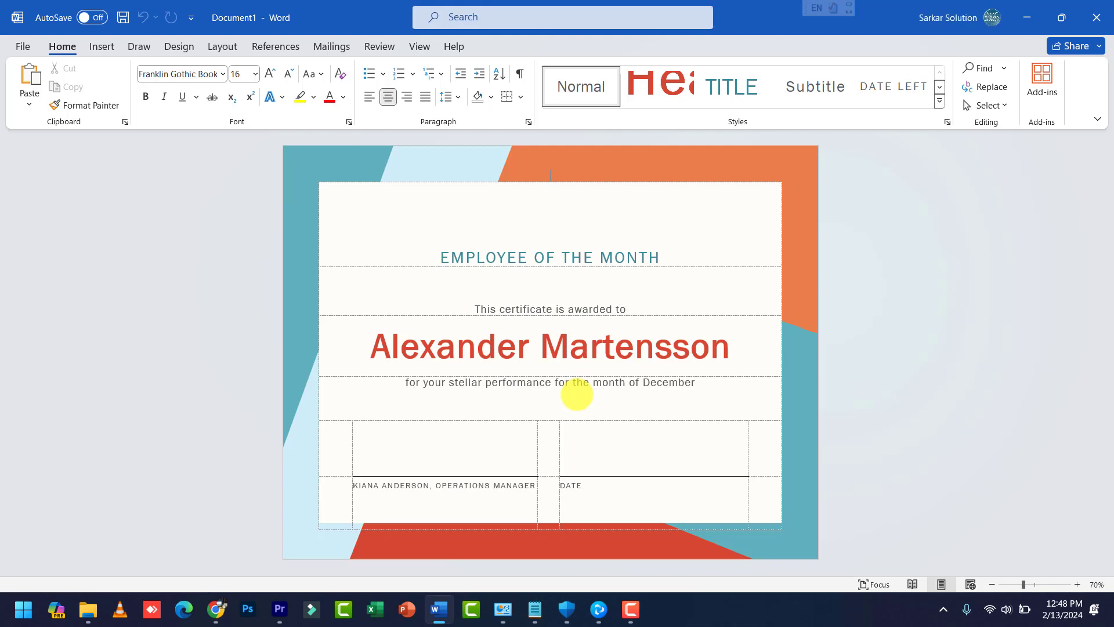
Step: Select the certificate's title and name lines, then browse File > New's template gallery
triple_click(464, 256)
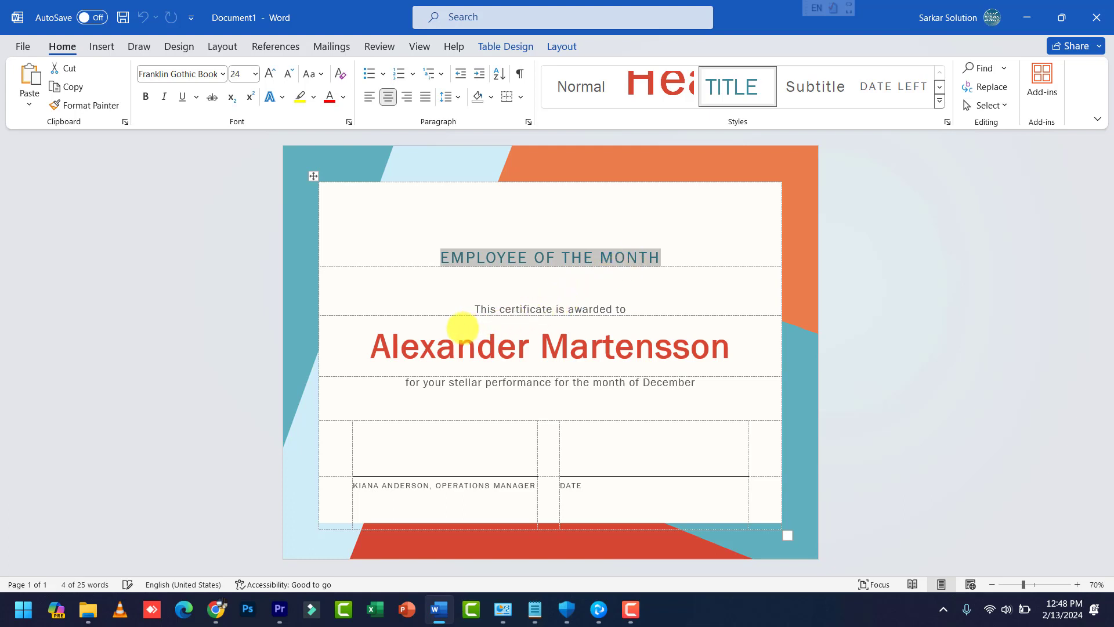
triple_click(418, 342)
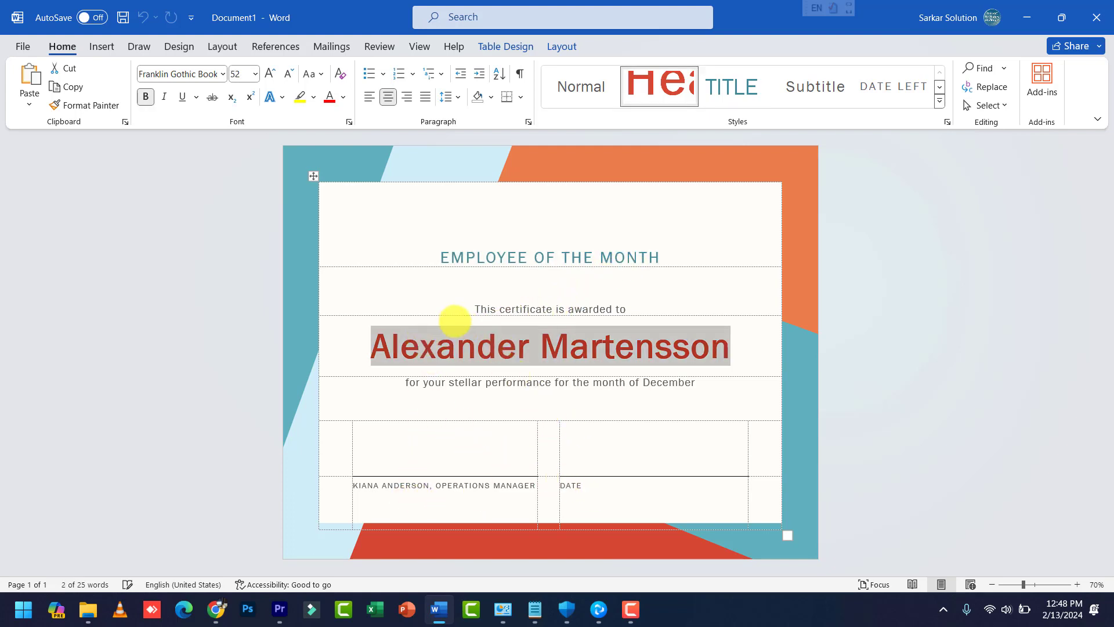
click(22, 46)
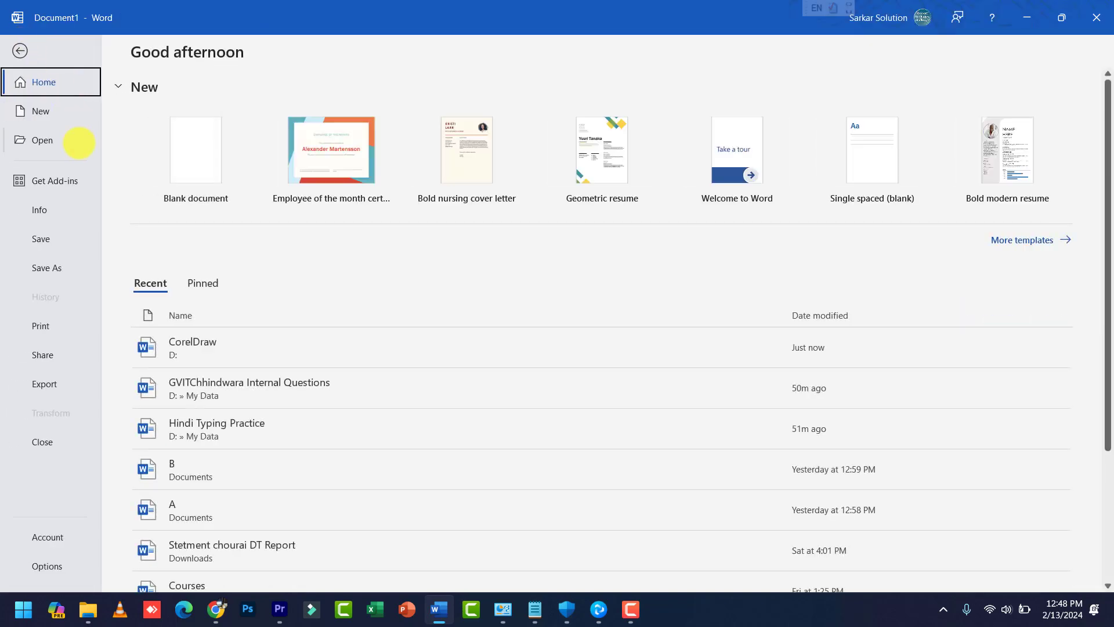
click(64, 117)
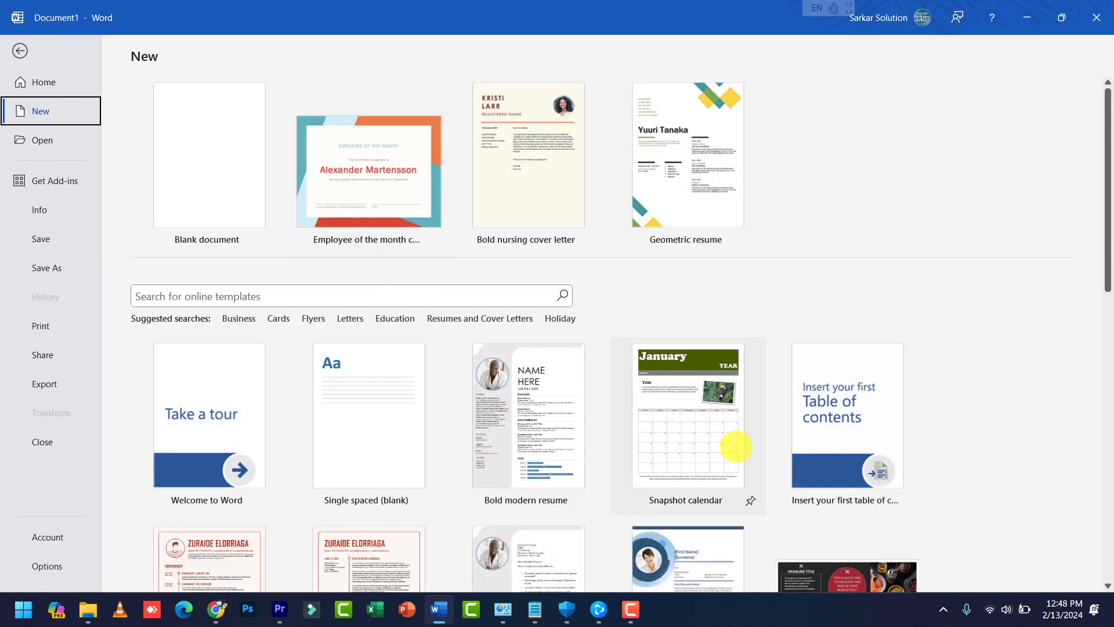
scroll(742, 447, down, 3)
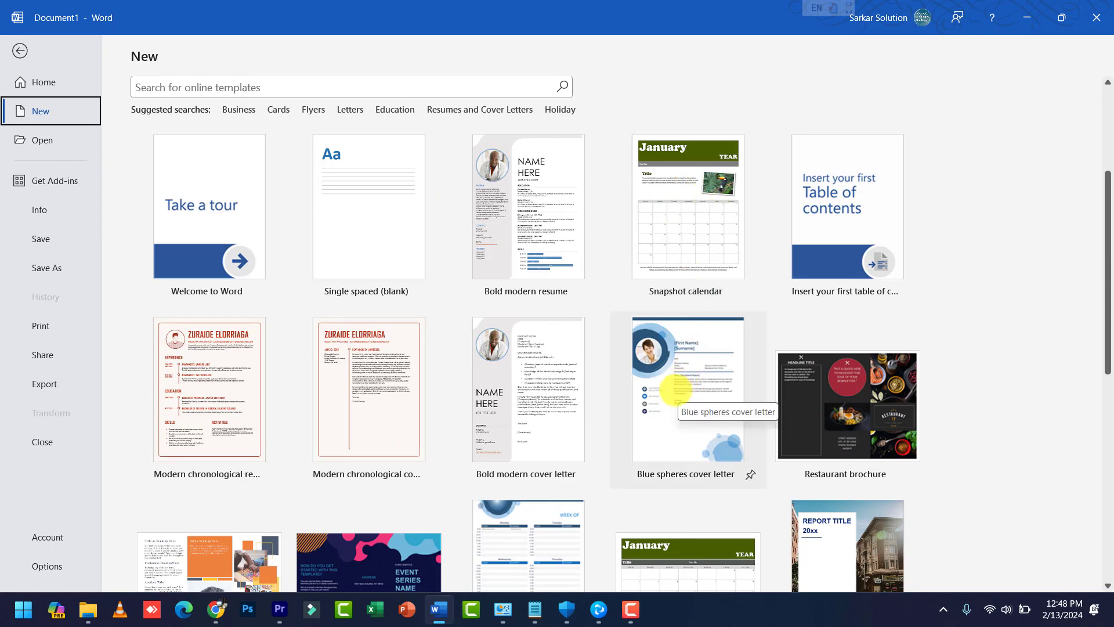
scroll(675, 390, down, 5)
scroll(812, 401, up, 1)
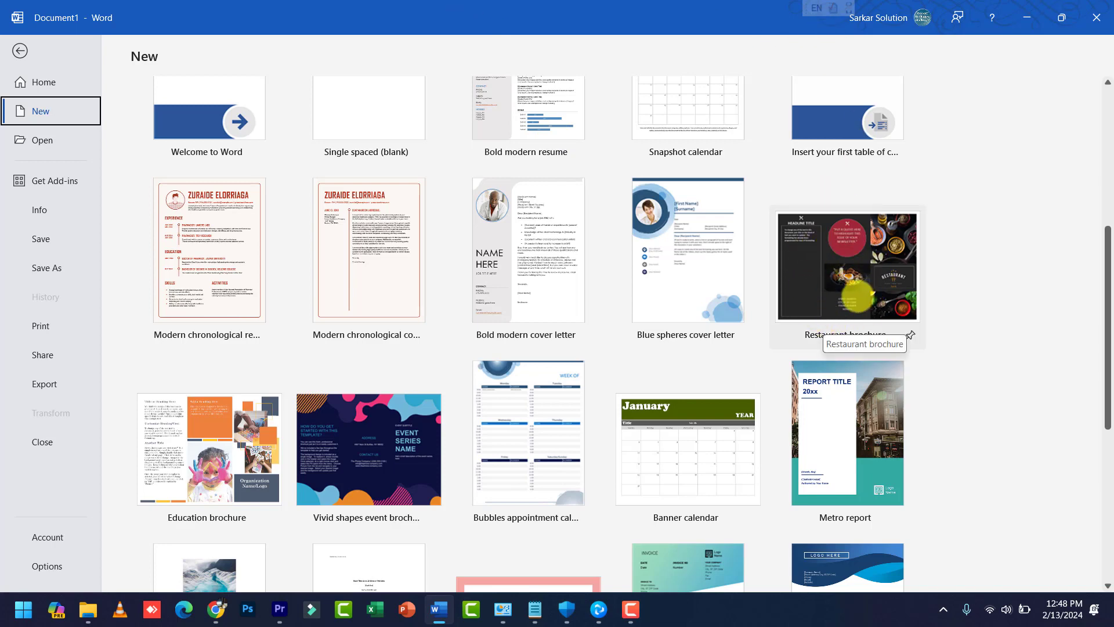
scroll(255, 191, up, 5)
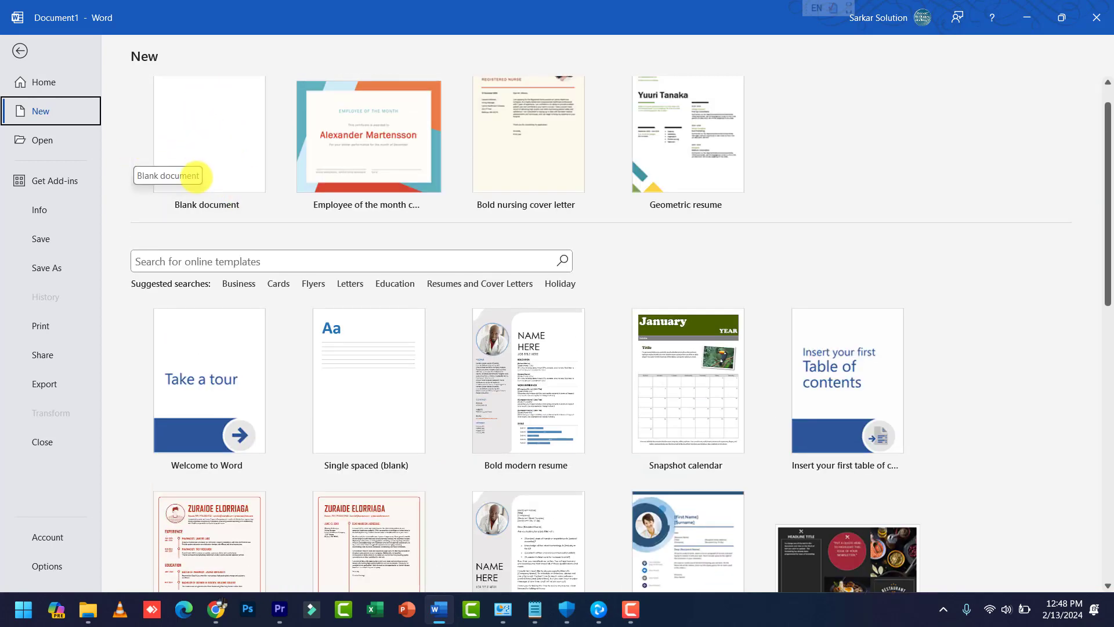
Step: Create a blank document filled with sample paragraphs using =rand()
click(217, 162)
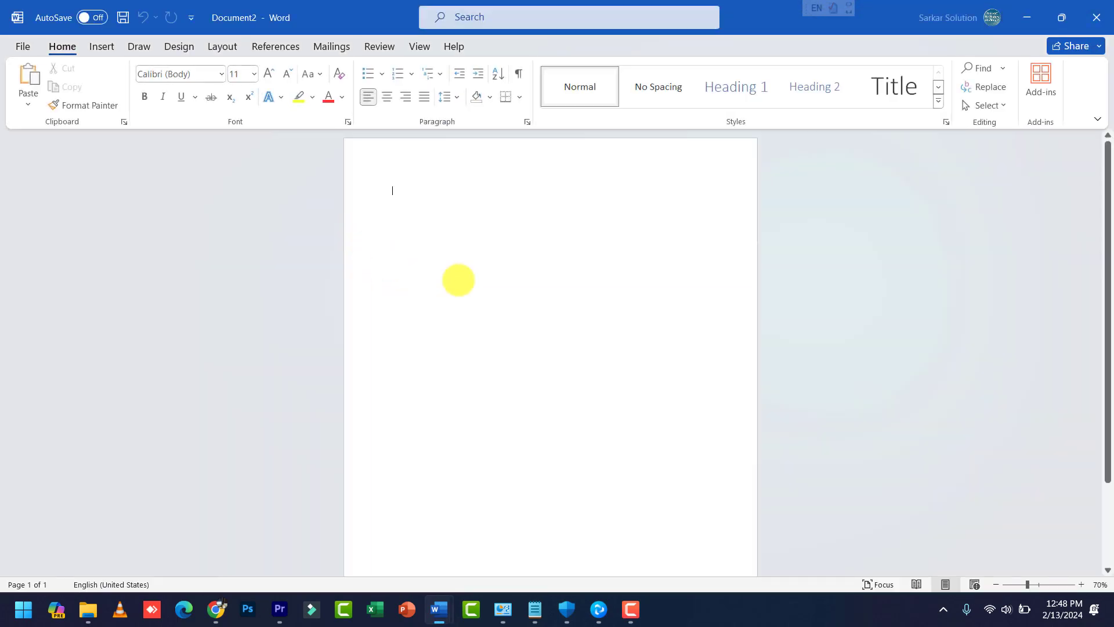
text(=)
scroll(440, 229, up, 6)
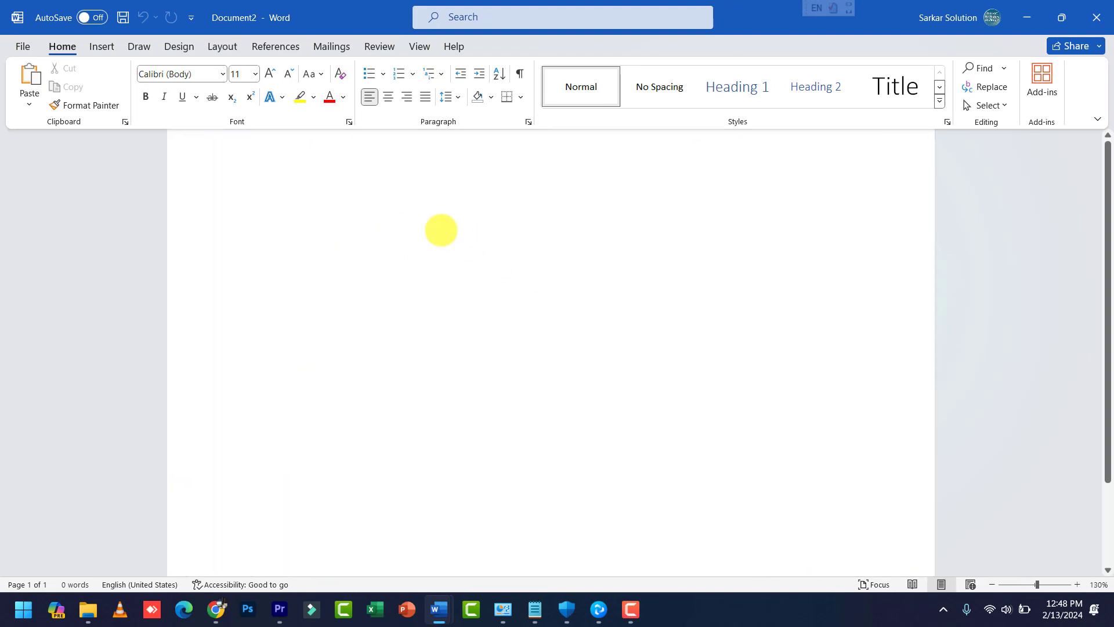
text(rand())
key(Return)
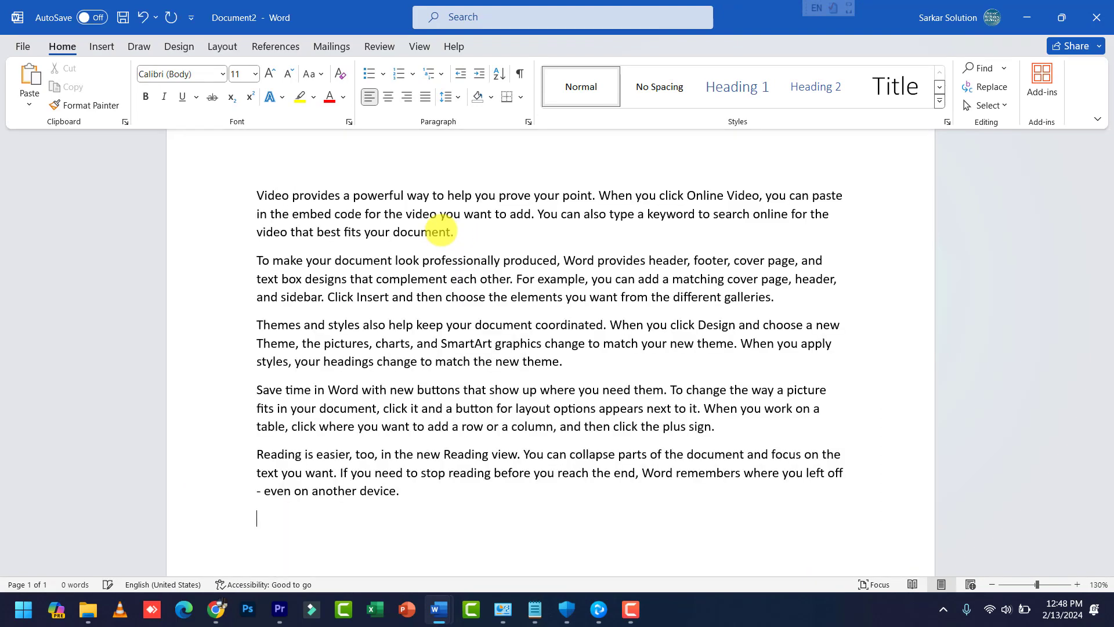
key(ctrl+a)
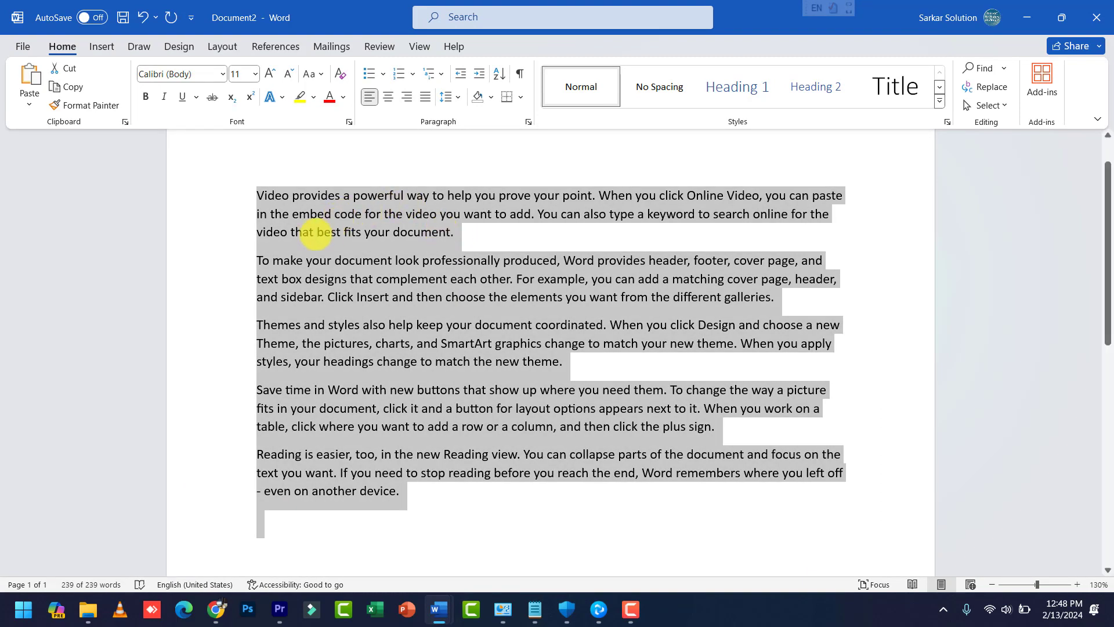
click(276, 208)
Step: Select the first paragraph, then insert an empty line above it
click(264, 199)
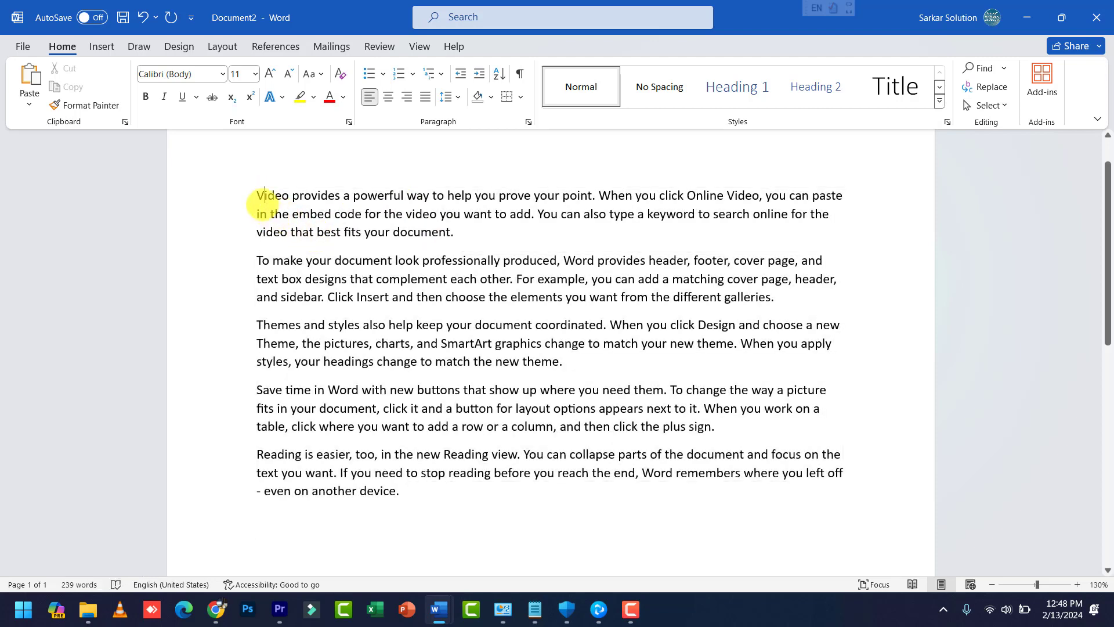
scroll(256, 199, up, 4)
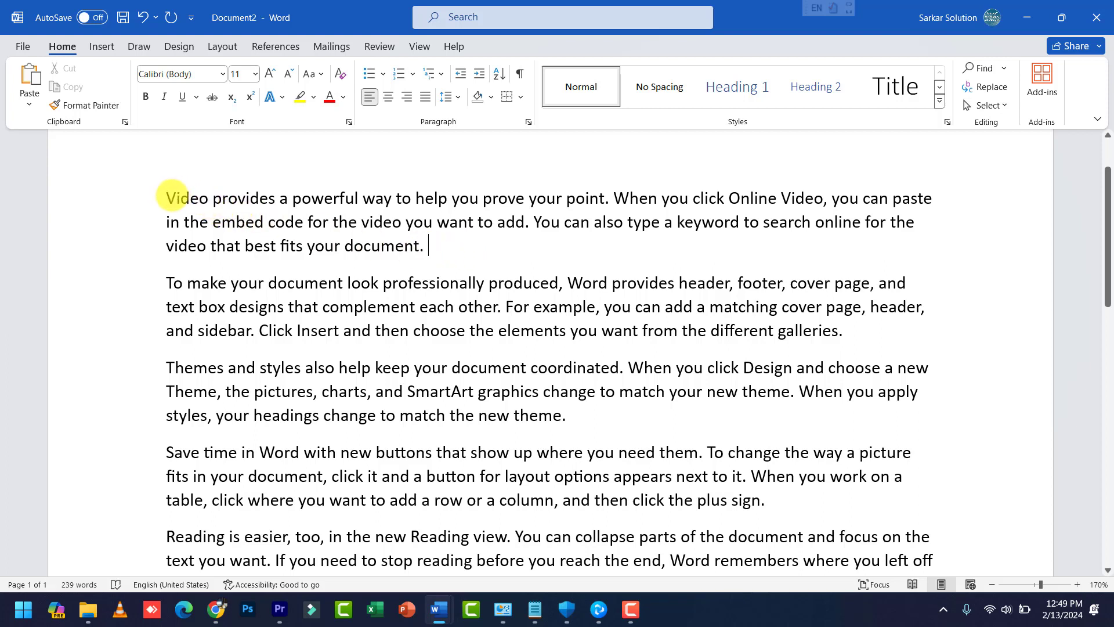
mouse_move(167, 198)
mouse_down()
mouse_move(425, 231)
mouse_move(463, 247)
mouse_move(178, 192)
mouse_up()
click(461, 244)
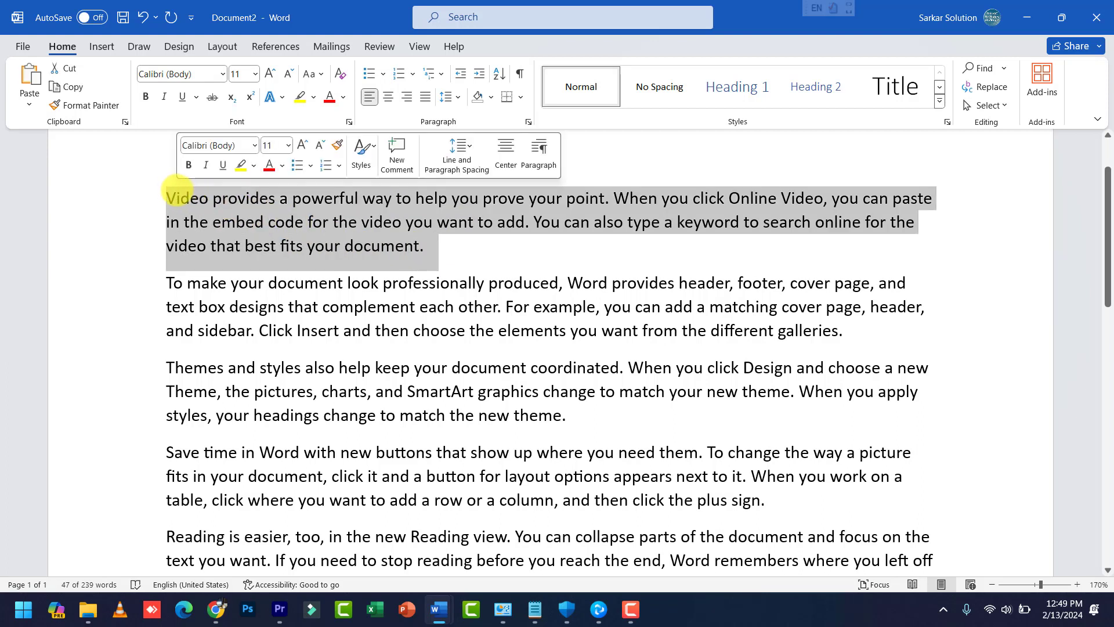
click(197, 202)
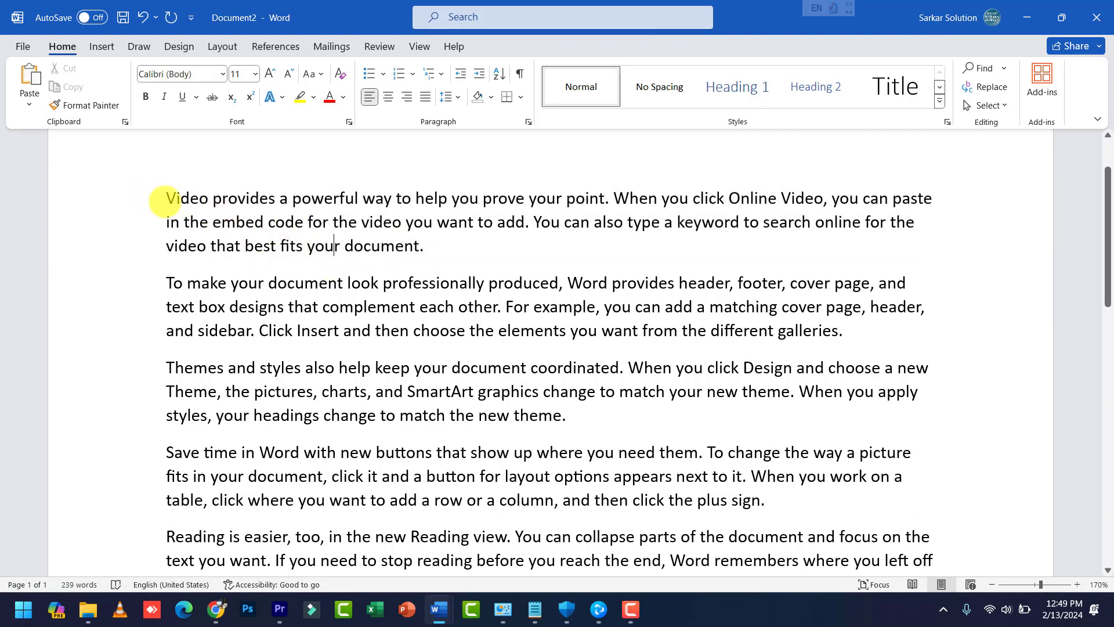
click(166, 200)
key(Return)
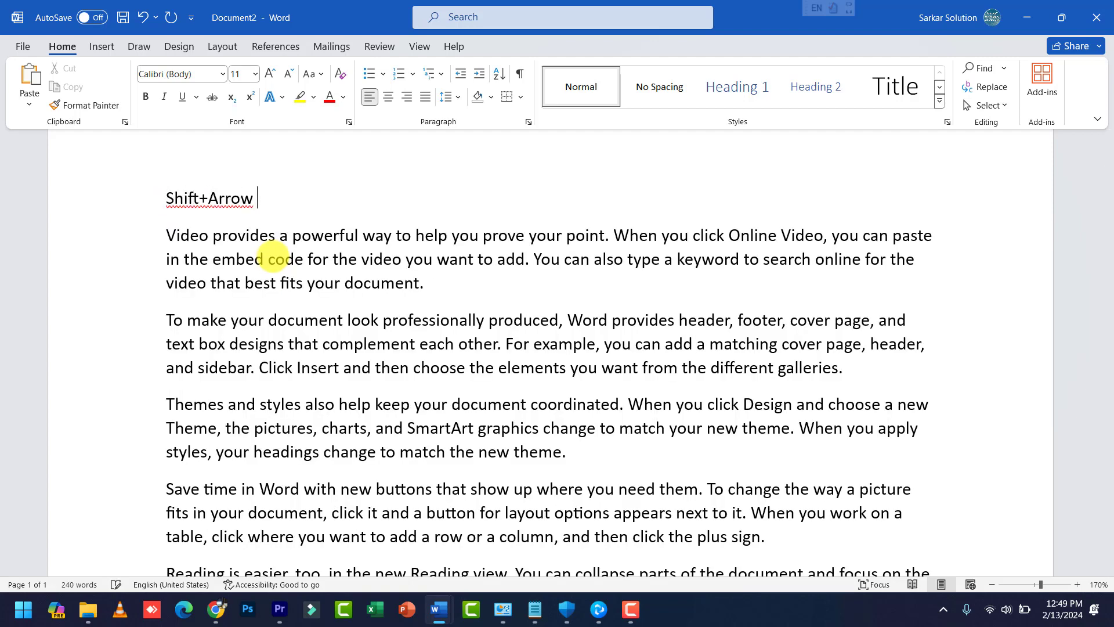
Step: Select the first paragraph's opening words with Shift+Right, then return to the title
click(209, 199)
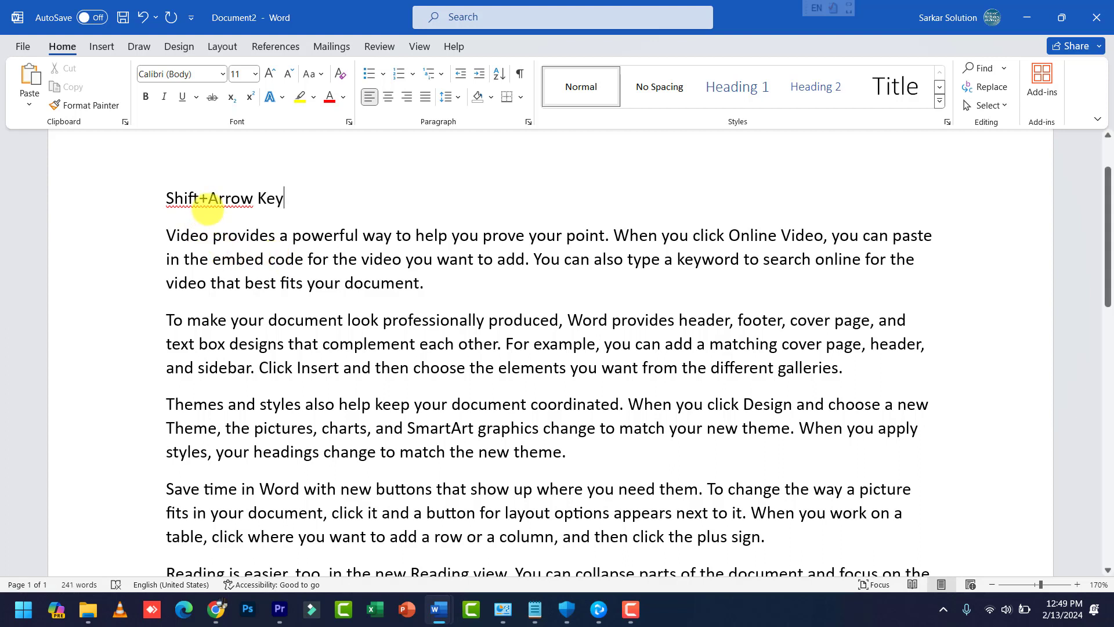
click(167, 235)
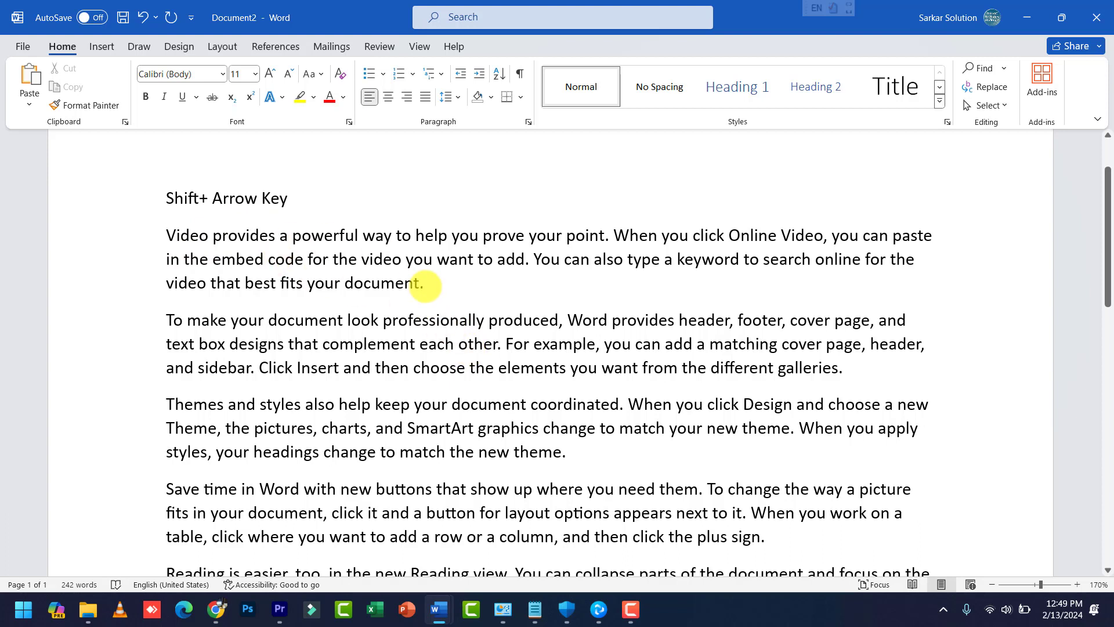
key(shift+Right)
key(shift+Right)
key(shift+Right)
key(shift+Right)
key(shift+Right)
key(shift+Right)
key(shift+Right)
key(shift+Right)
key(shift+Right)
key(shift+Right)
key(shift+Right)
key(shift+Right)
key(shift+Right)
key(shift+Right)
key(shift+Right)
key(shift+Right)
key(shift+Right)
key(shift+Right)
key(shift+Right)
key(shift+Right)
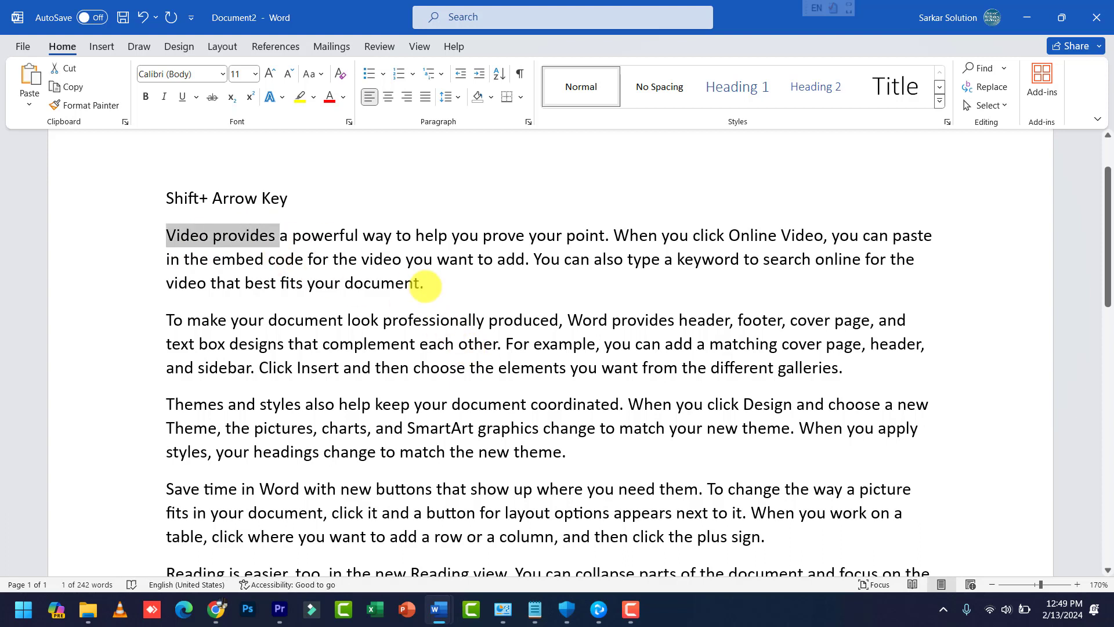
click(313, 199)
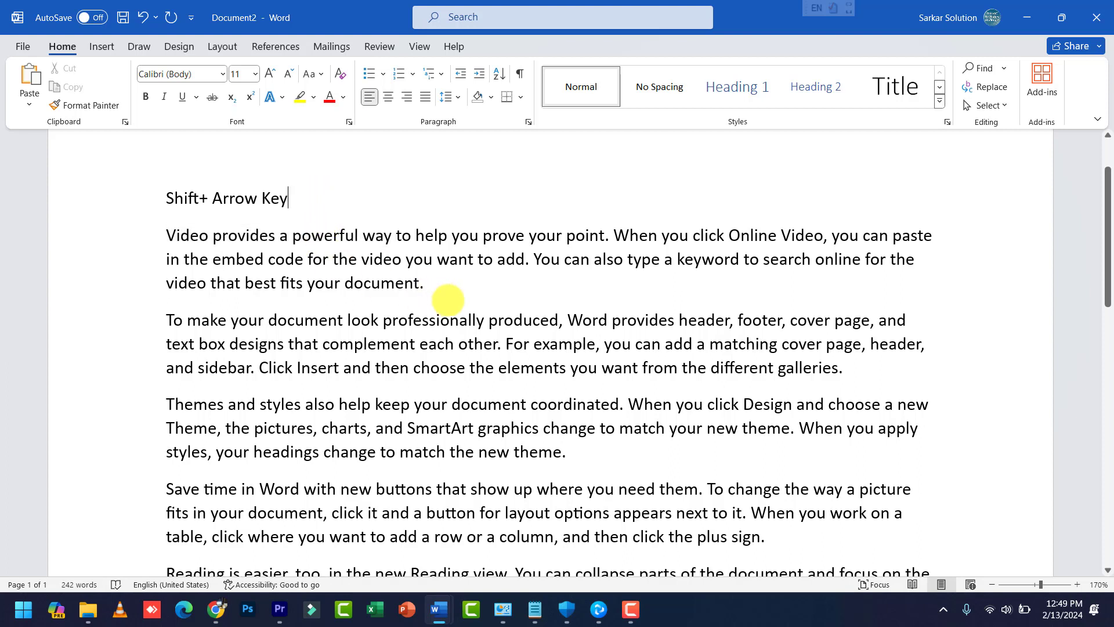
Step: Extend and shrink a selection with Shift+Up/Down, then start a new line below the title
click(444, 289)
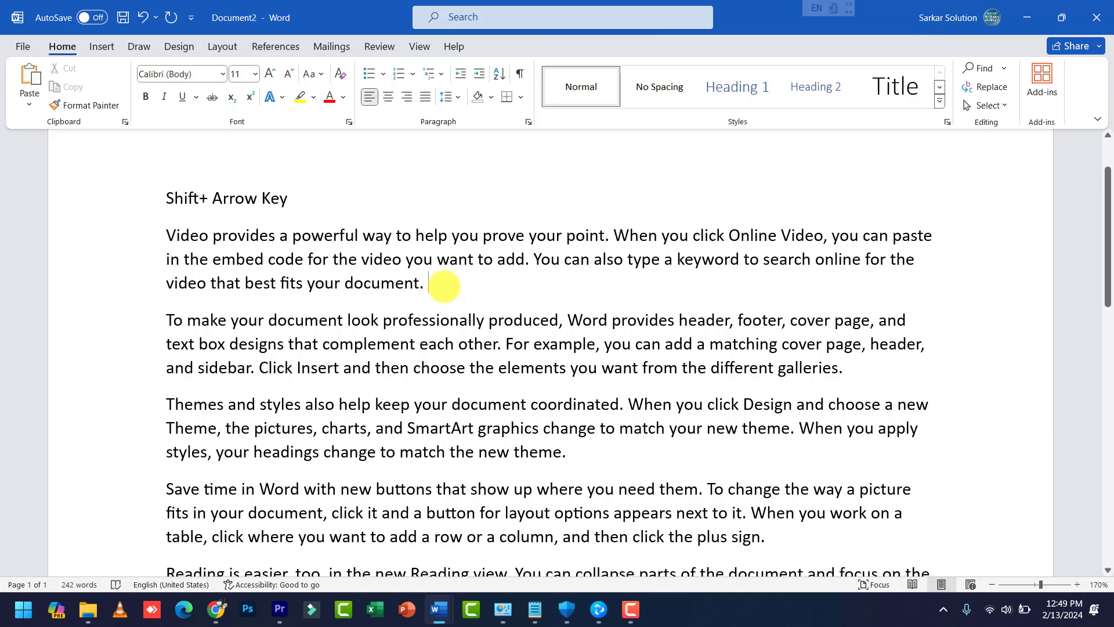
key(shift+Up)
key(shift+Up)
key(shift+Up)
key(shift+Up)
key(shift+Down)
key(shift+Down)
key(shift+Down)
key(shift+Down)
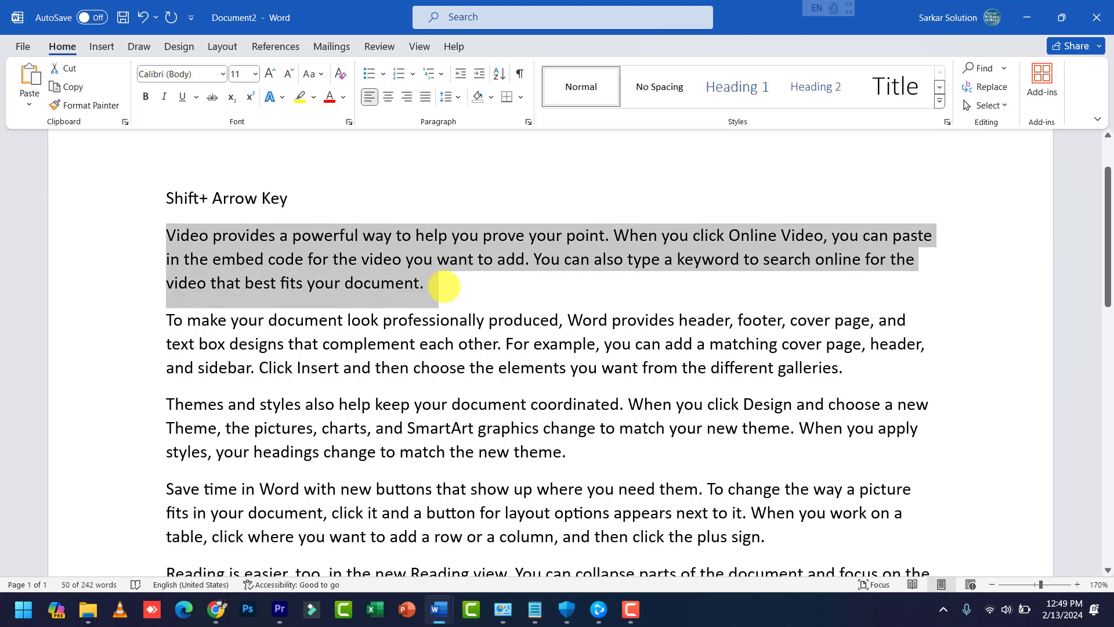
key(shift+Down)
key(shift+Down)
key(shift+Down)
click(294, 206)
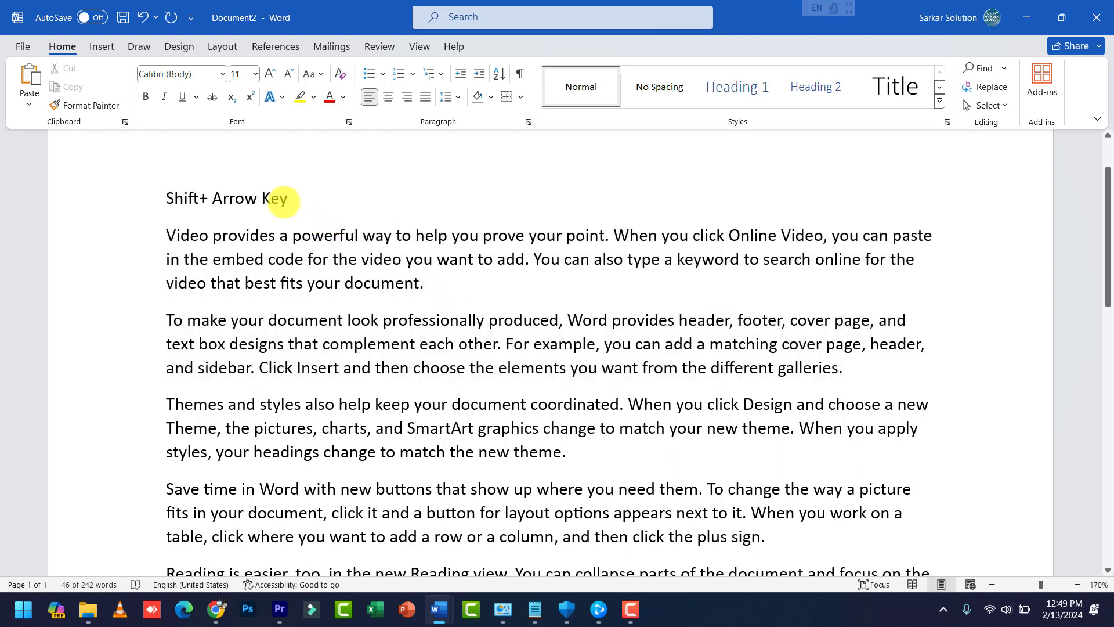
key(Return)
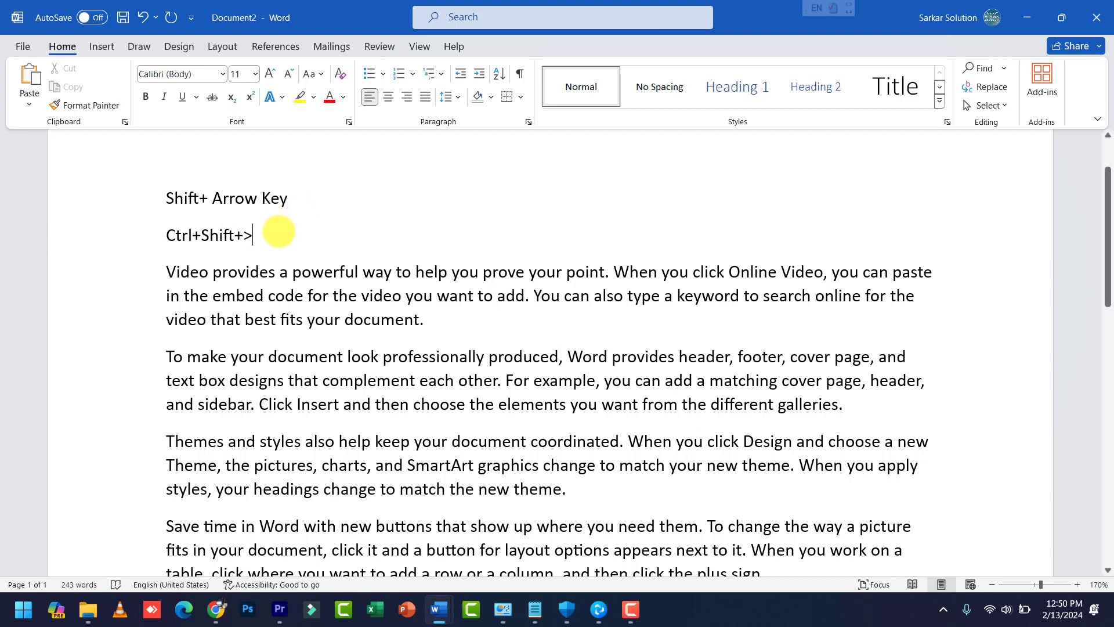
Step: Enlarge the Ctrl+Shift+> line to 28 pt with repeated Ctrl+Shift+>
drag(164, 236, 279, 248)
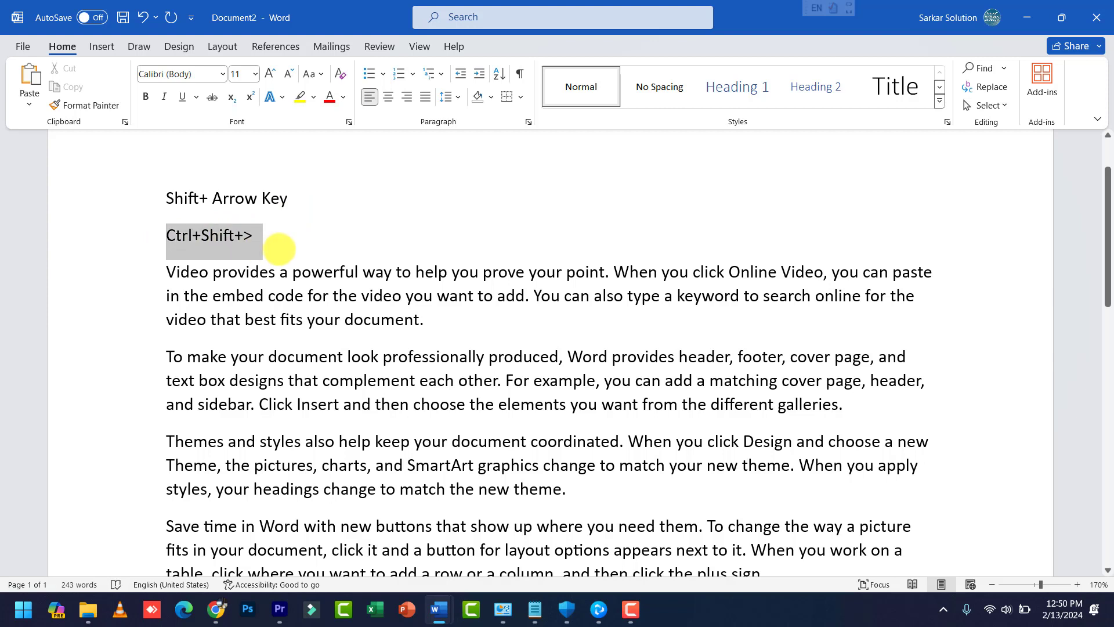
key(ctrl+shift+period)
key(ctrl+shift+period)
key(ctrl+shift+period)
key(ctrl+shift+period)
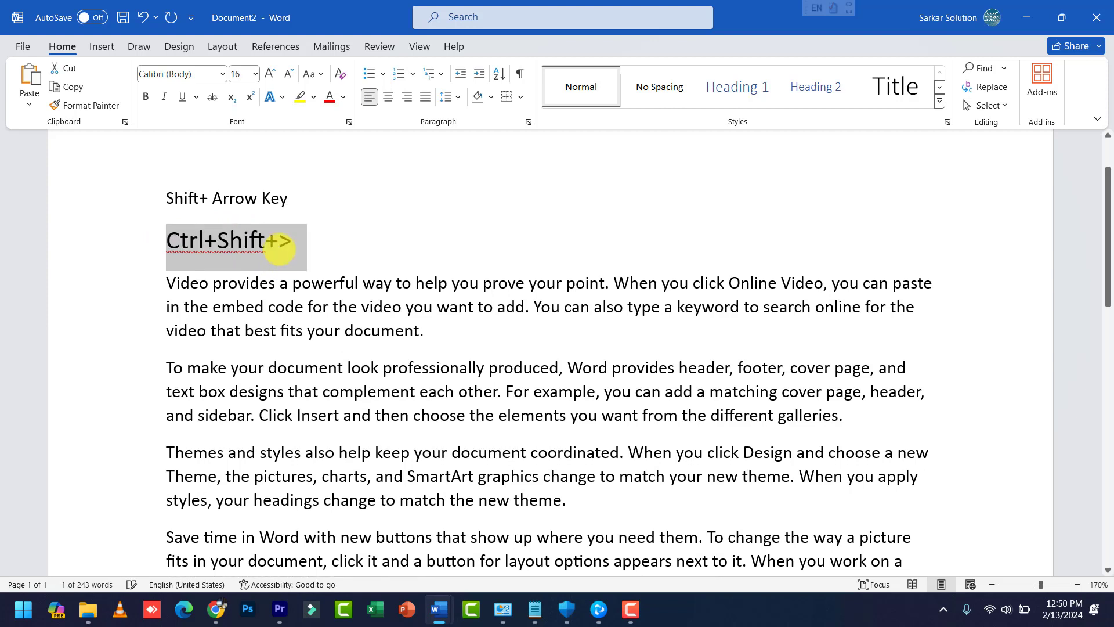
key(ctrl+shift+period)
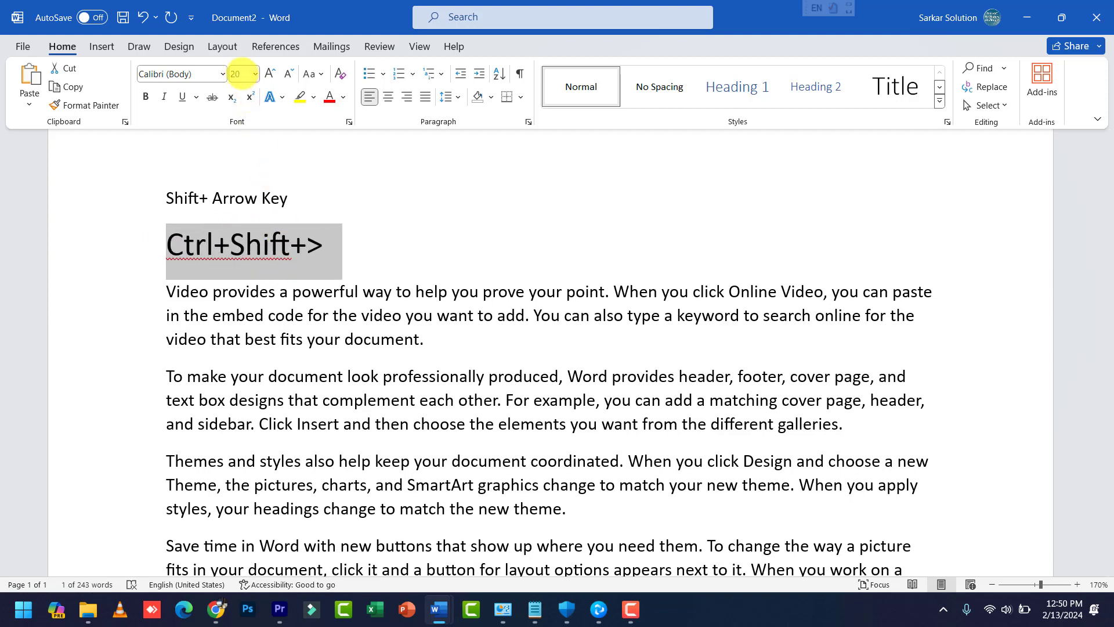
key(ctrl+shift+period)
key(ctrl+shift+period)
key(ctrl+shift+period)
key(ctrl+shift+period)
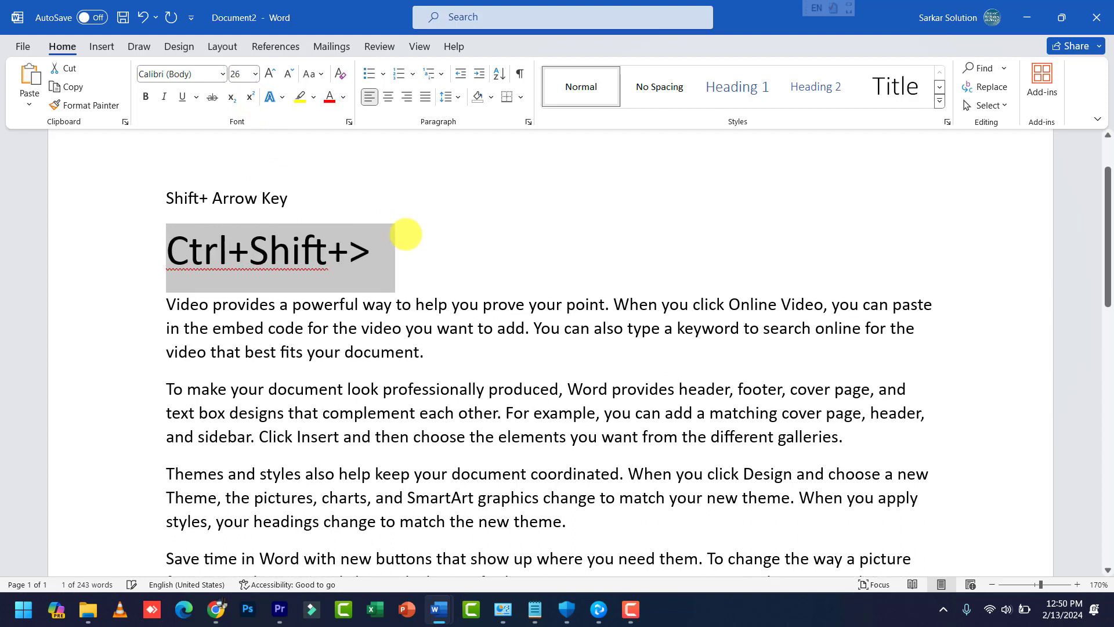
Step: Go to the end of the heading line and add empty lines below it
click(408, 250)
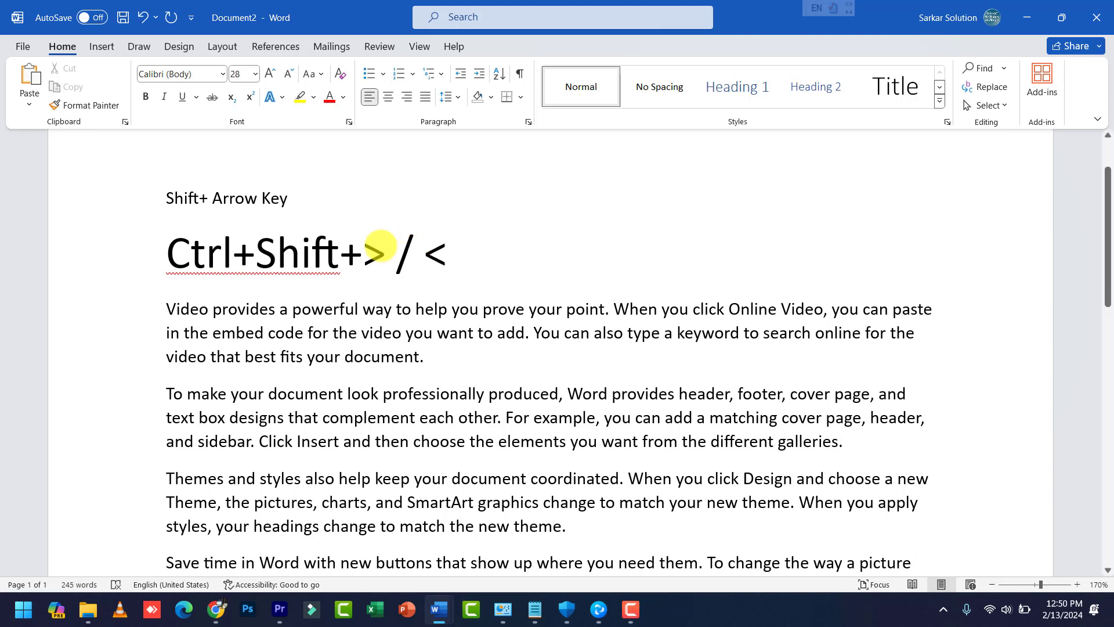
mouse_move(377, 250)
mouse_down()
mouse_move(427, 252)
mouse_move(366, 248)
mouse_up()
click(442, 256)
click(444, 254)
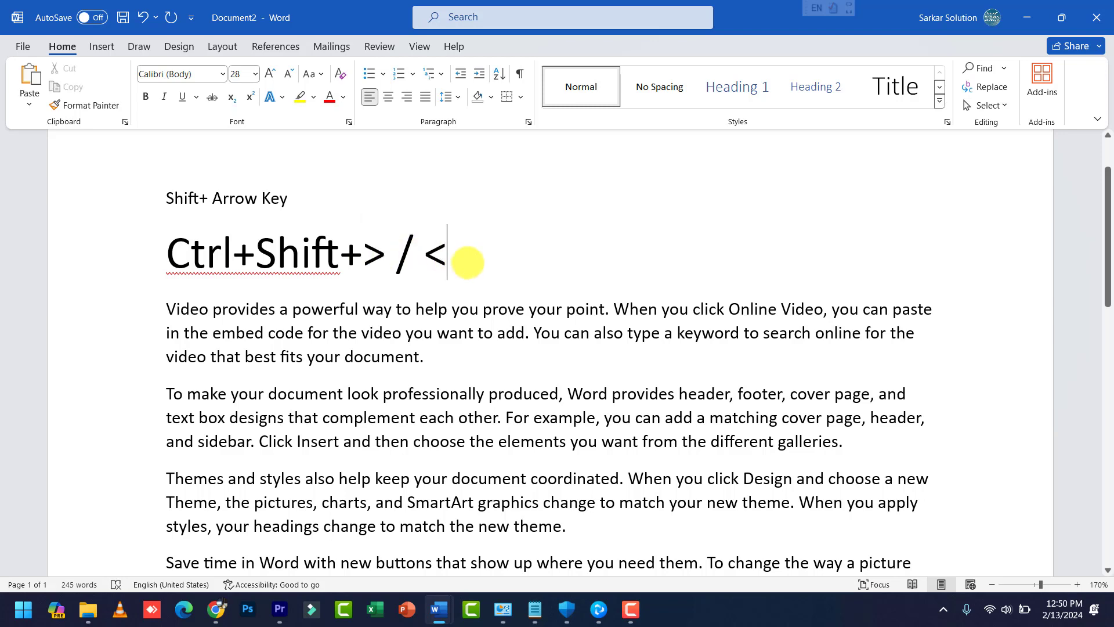
key(Return)
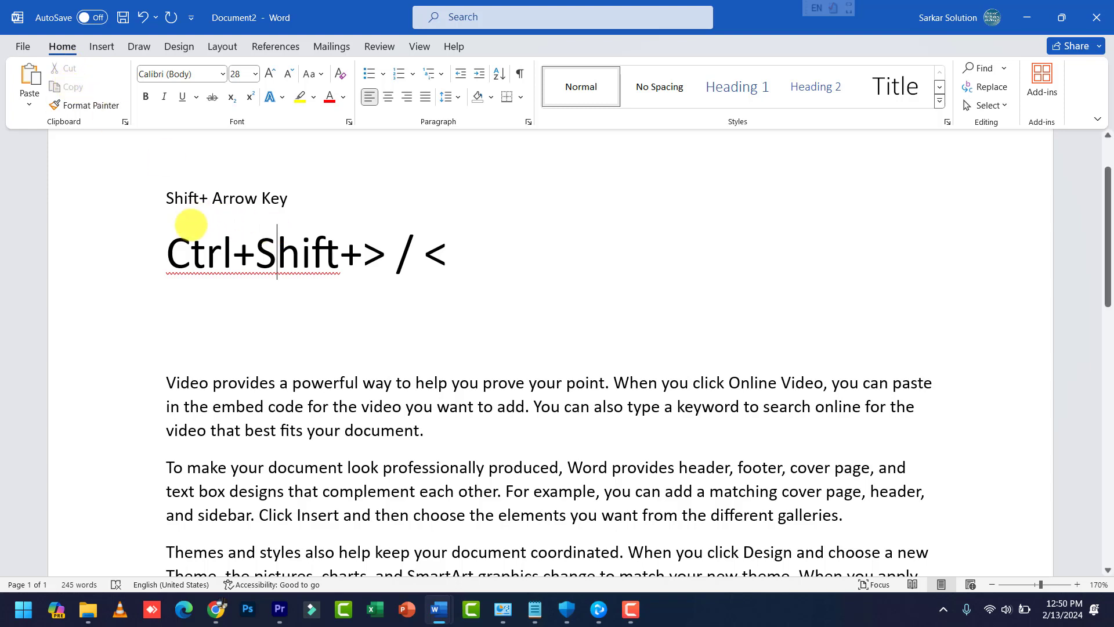
Step: Cut the Ctrl+Shift+> / < heading and paste it after the first paragraph
drag(168, 251, 450, 243)
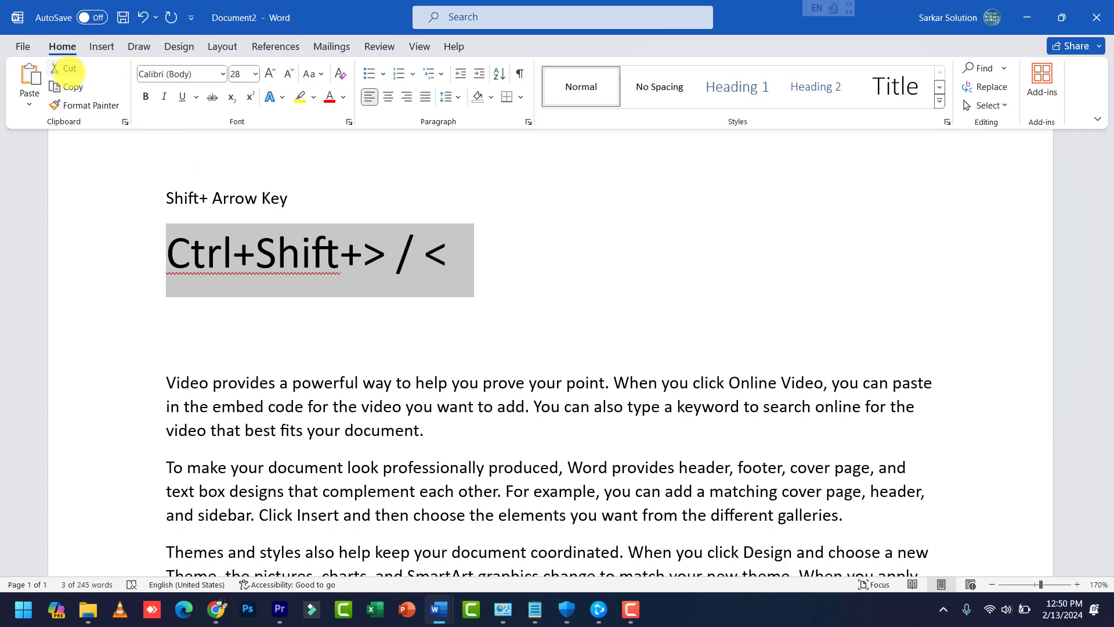
click(68, 69)
click(506, 367)
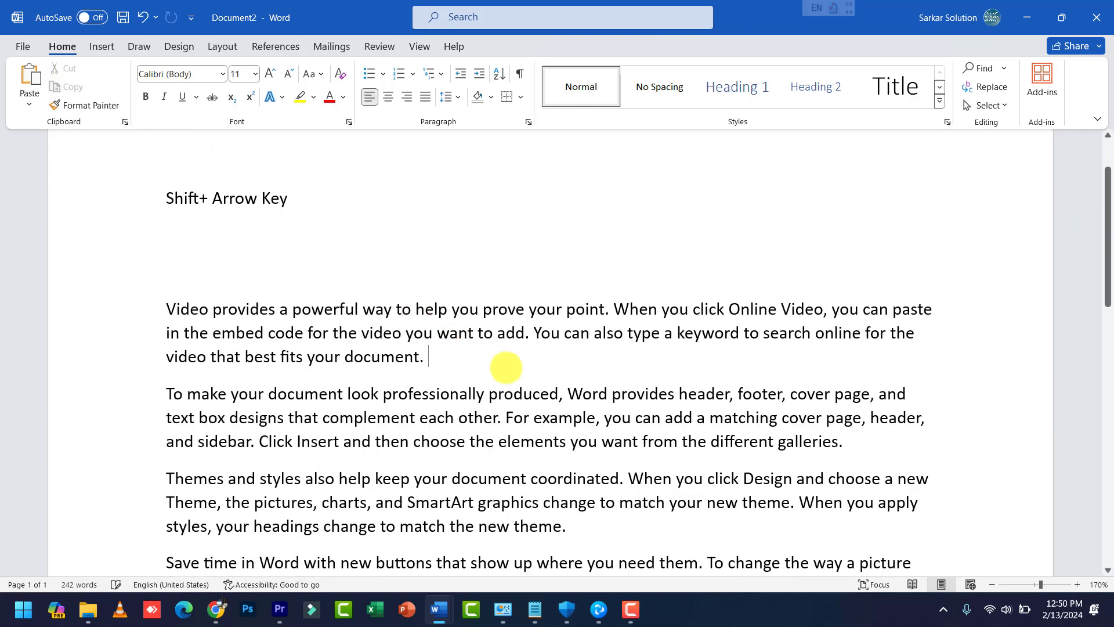
key(Return)
click(31, 81)
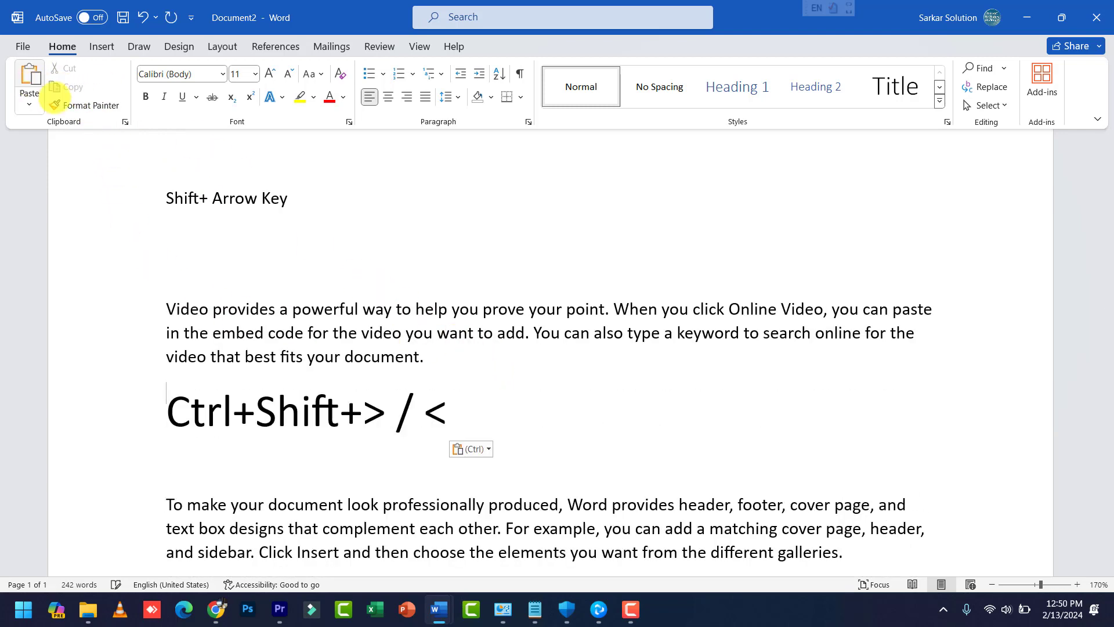
Step: Copy the pasted heading and paste it into the empty line under the title
drag(170, 406, 460, 411)
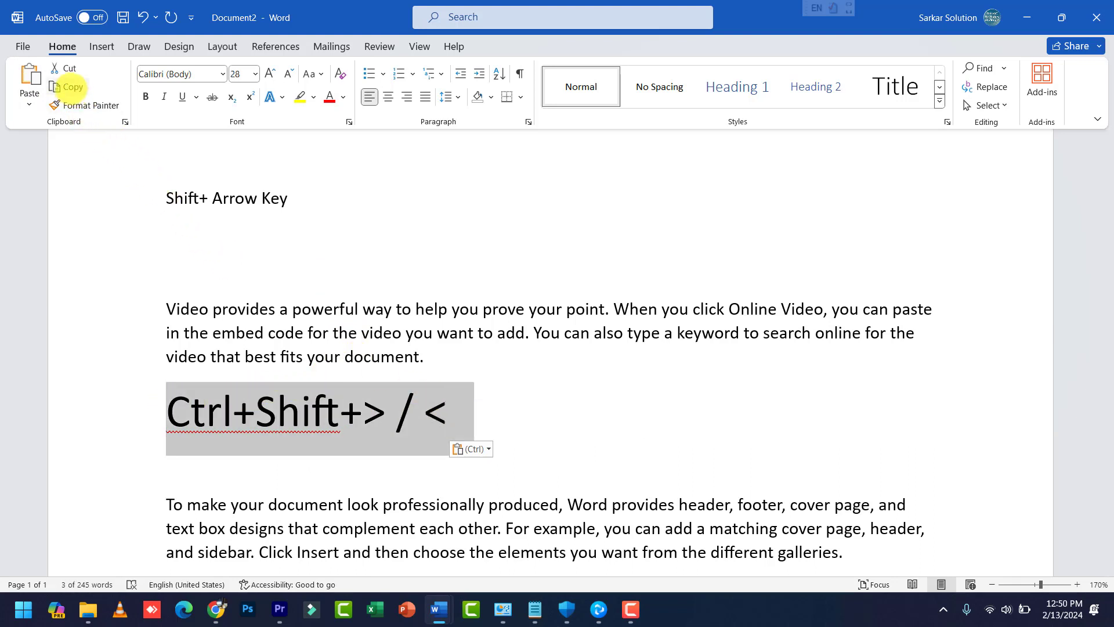
click(70, 87)
click(201, 240)
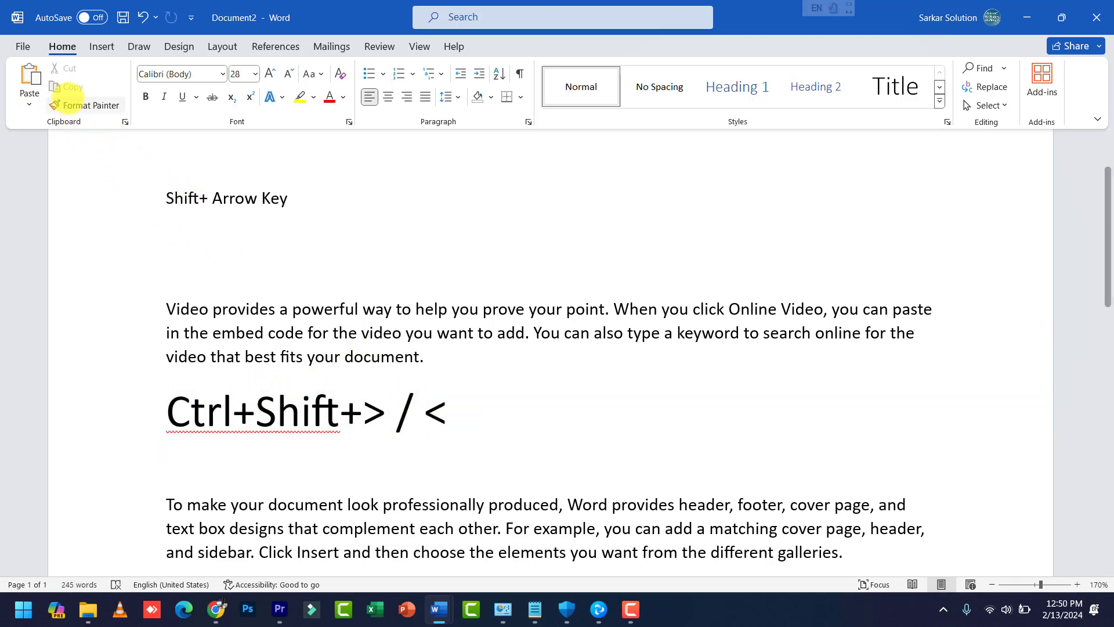
click(30, 75)
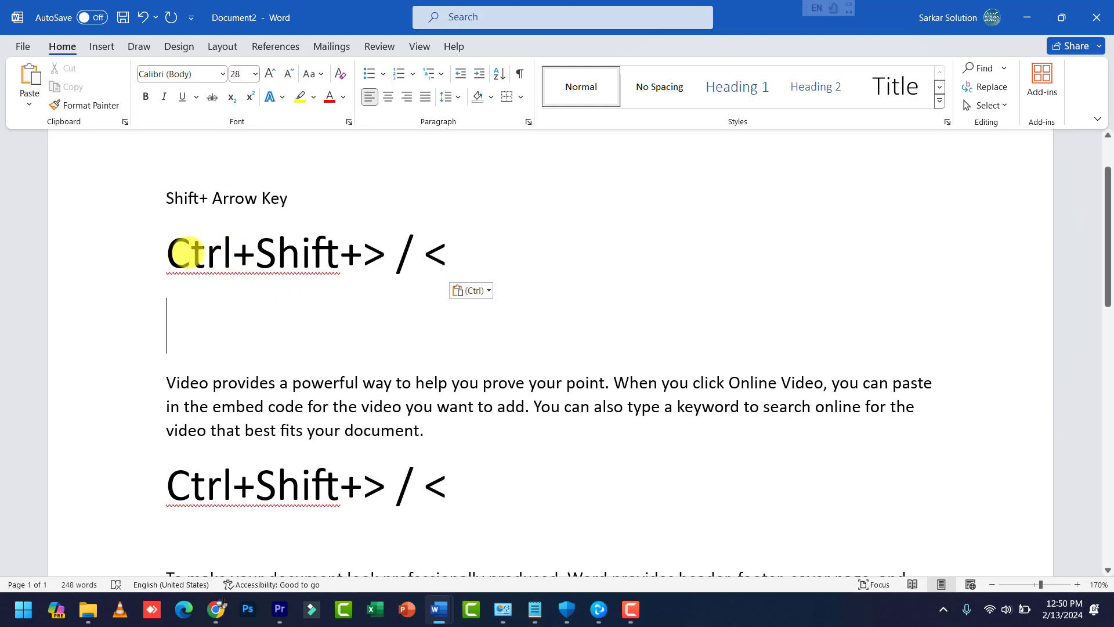
Step: Select the top 'Ctrl+Shift+> / <' heading and colour it red
drag(177, 252, 464, 255)
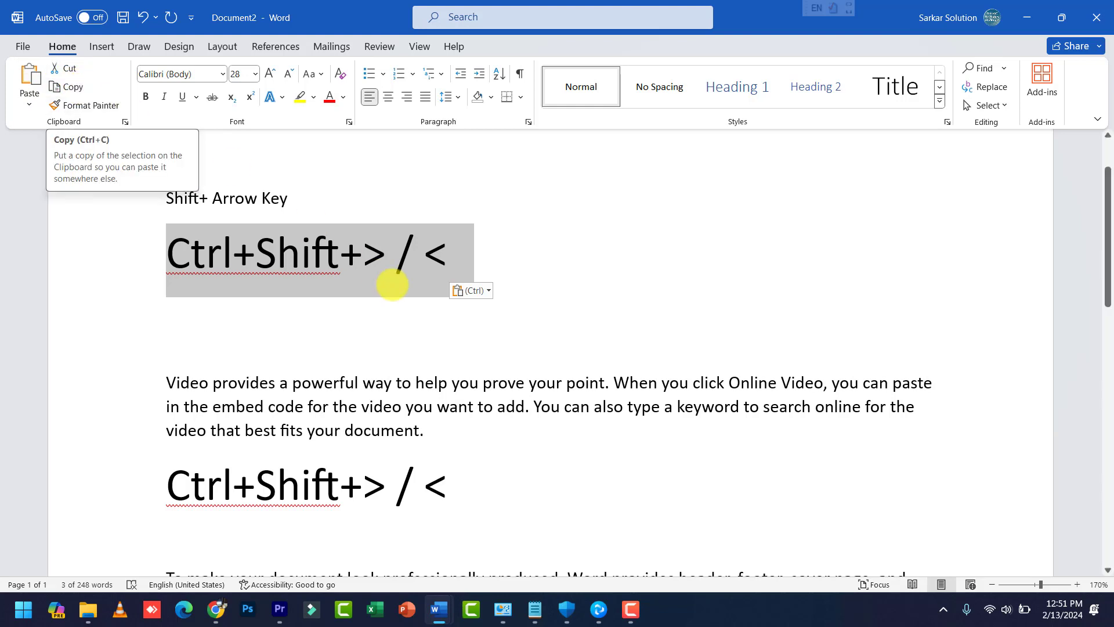
click(174, 252)
drag(166, 251, 441, 252)
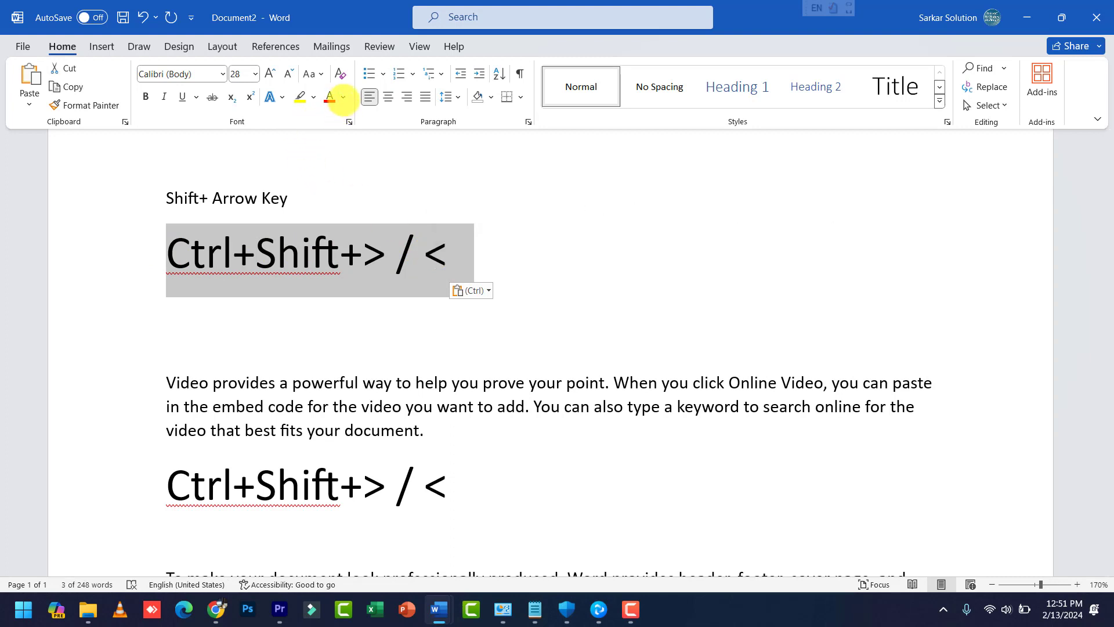
click(343, 97)
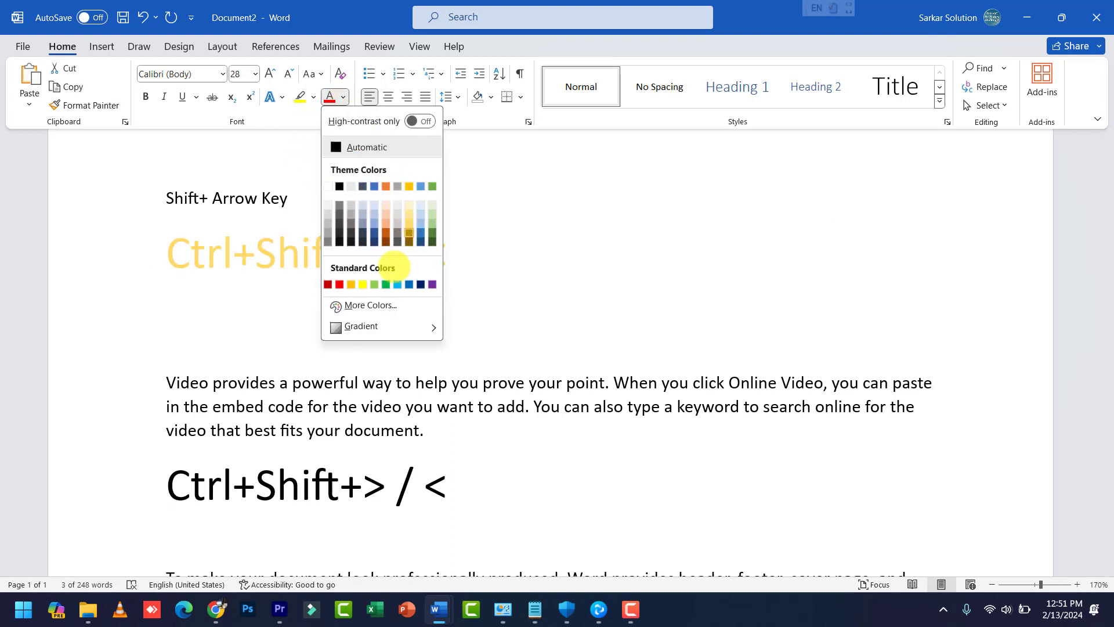
click(328, 284)
Step: Make the heading bold and grow it to 36 pt
click(146, 96)
click(148, 93)
click(148, 93)
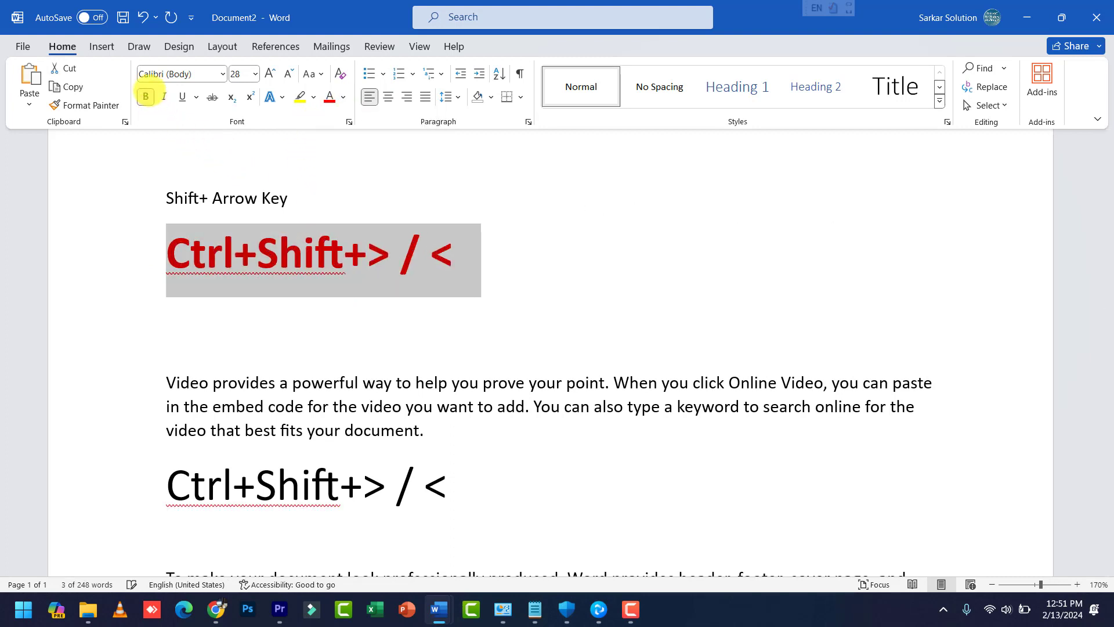
click(149, 93)
click(149, 93)
click(271, 73)
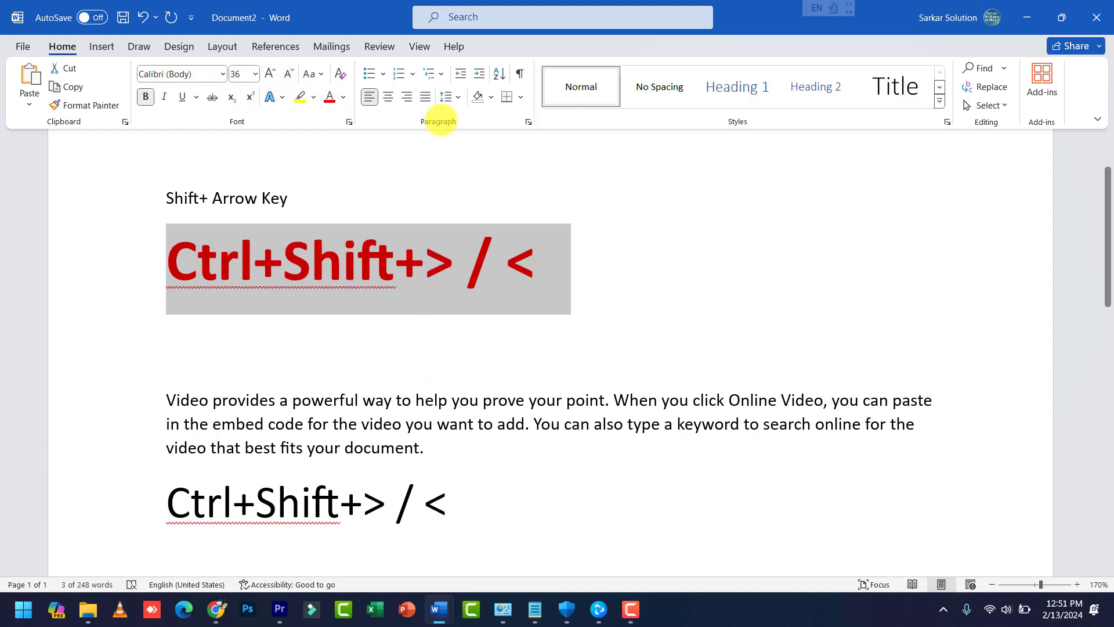
Step: Centre the red 36 pt heading on the page and reselect the whole line
click(390, 98)
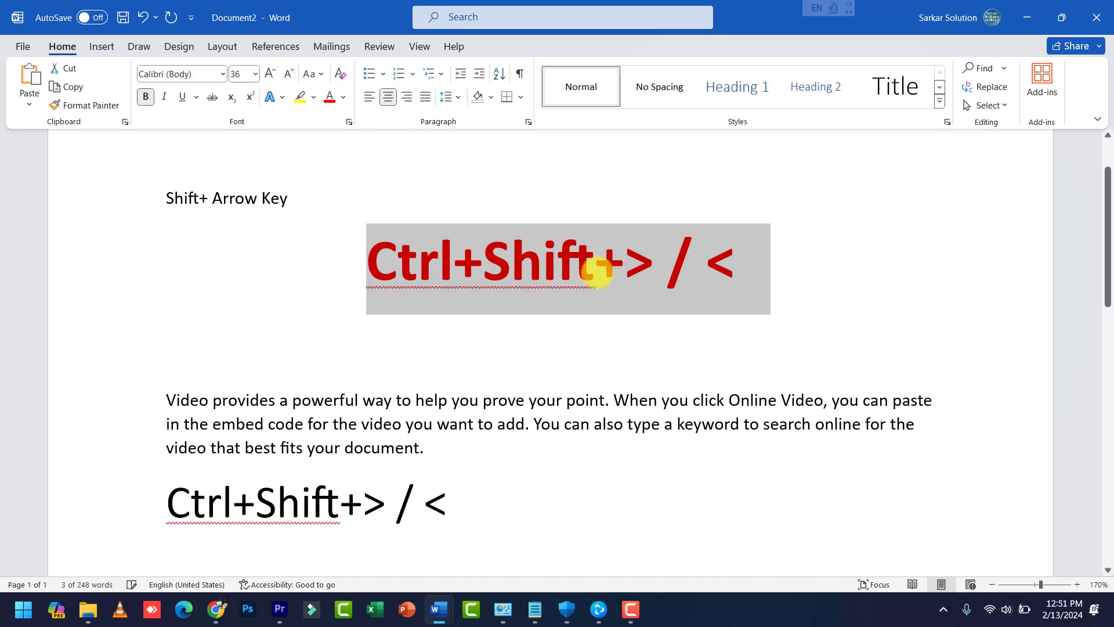
click(596, 271)
drag(370, 258, 724, 260)
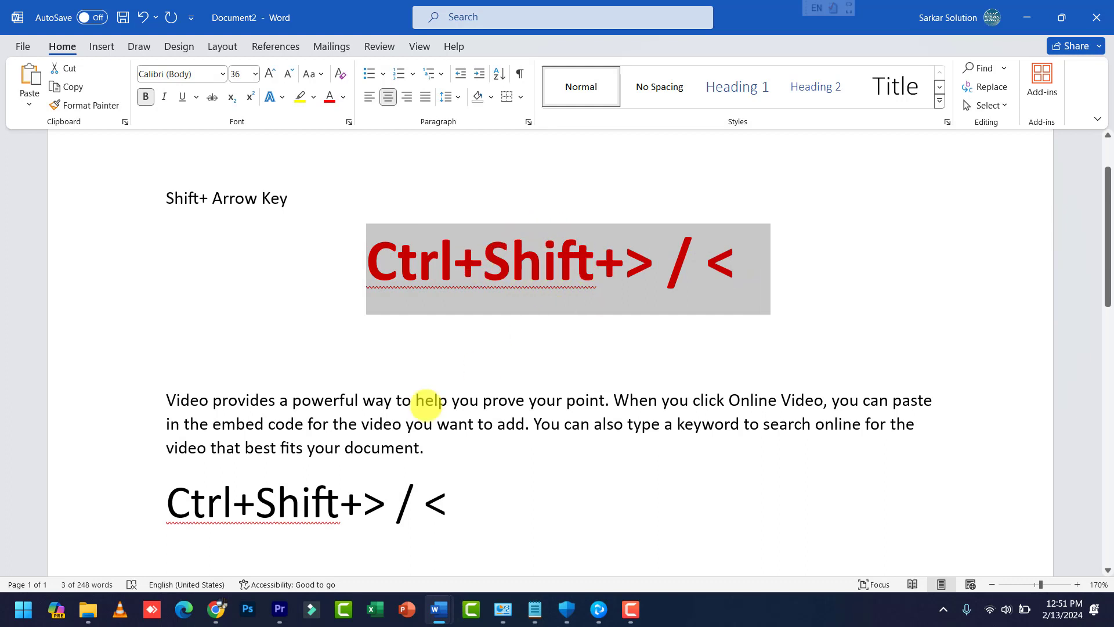
scroll(224, 464, down, 1)
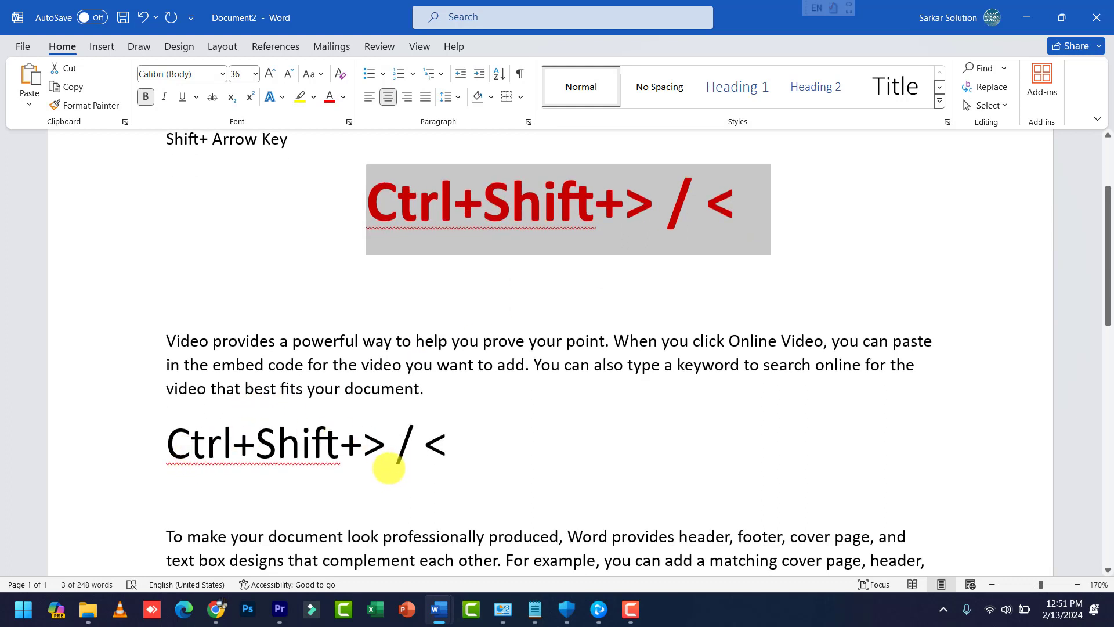
scroll(516, 400, up, 1)
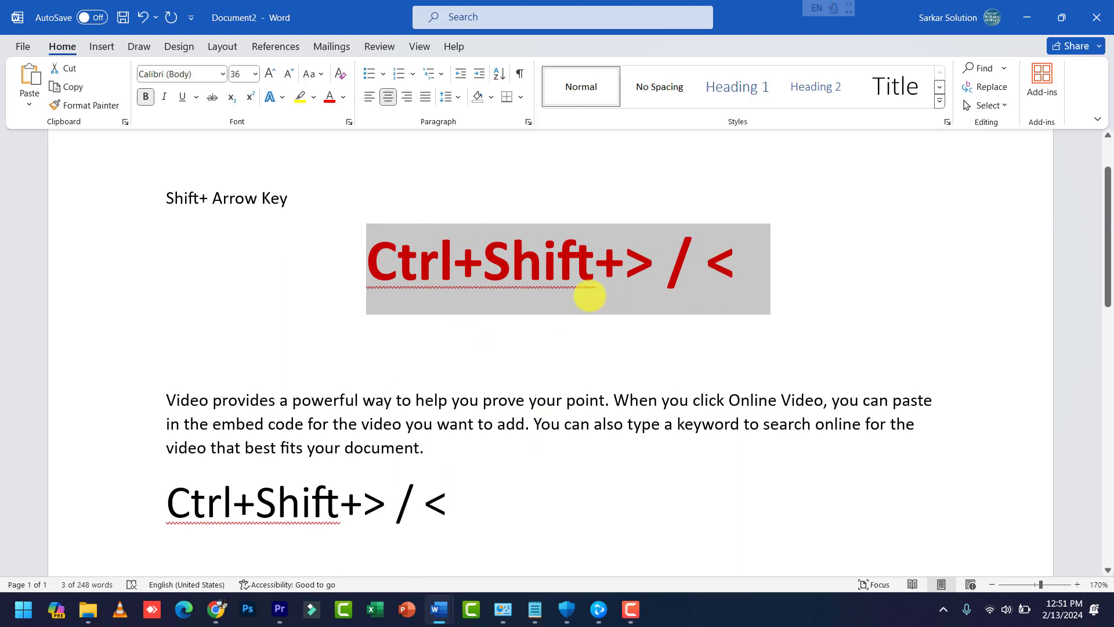
click(592, 293)
drag(374, 258, 726, 255)
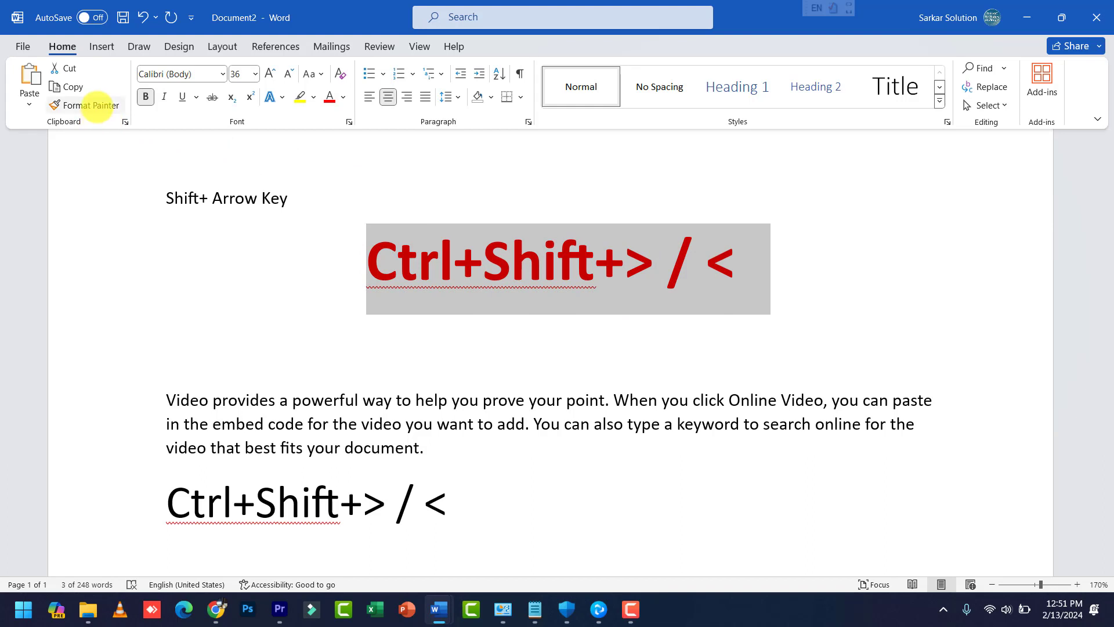
Step: Copy the red heading's formatting onto the lower 'Ctrl+Shift+> / <' line with Format Painter
click(96, 104)
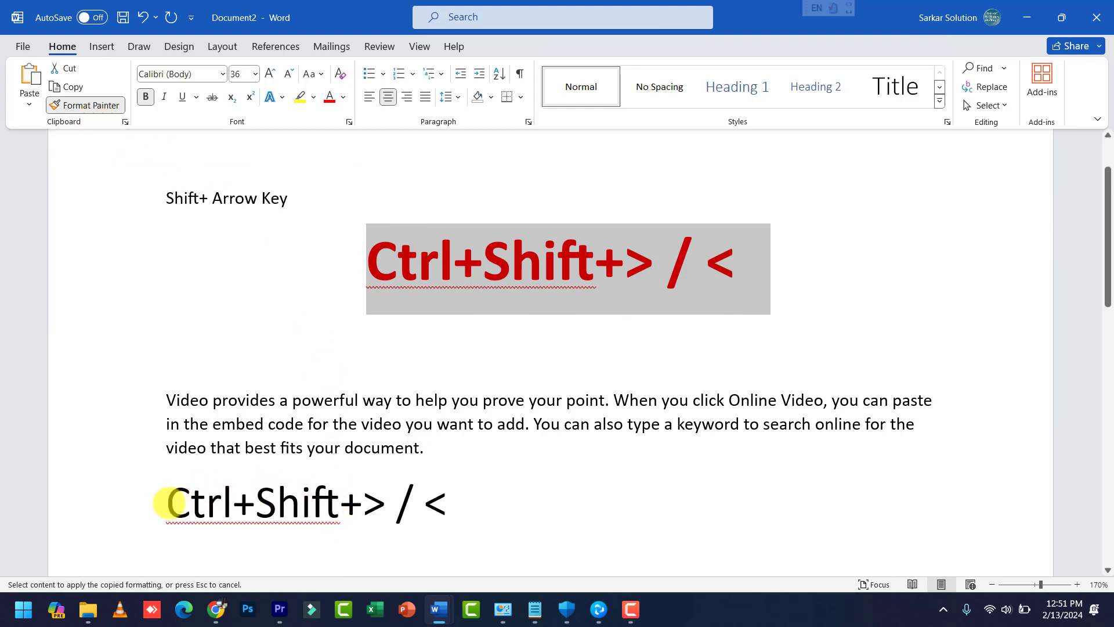
drag(167, 502, 449, 500)
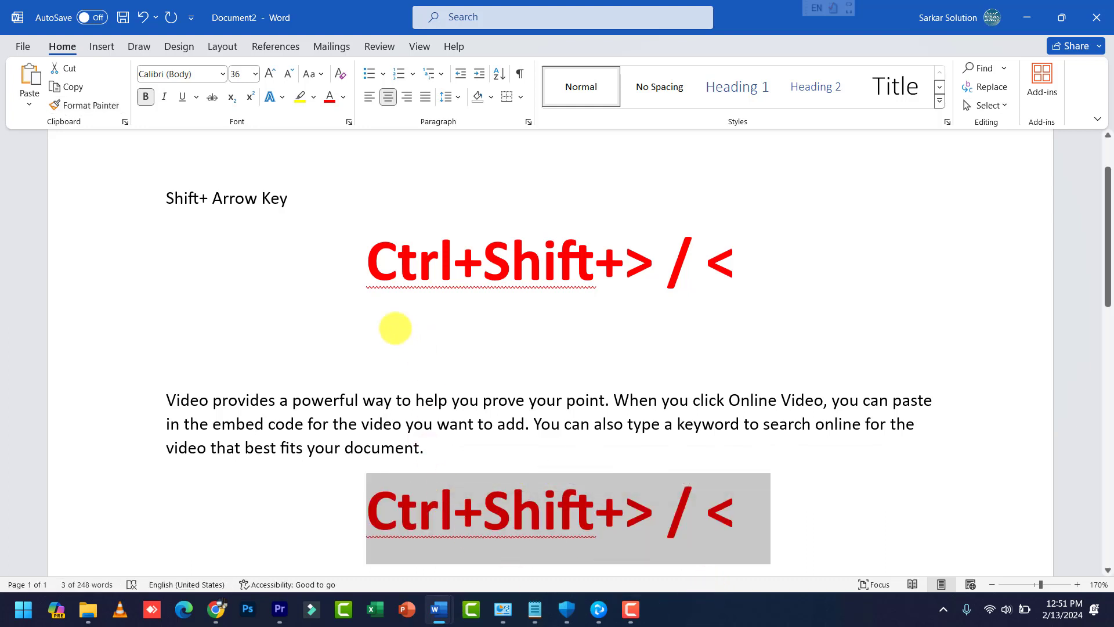
scroll(550, 533, down, 1)
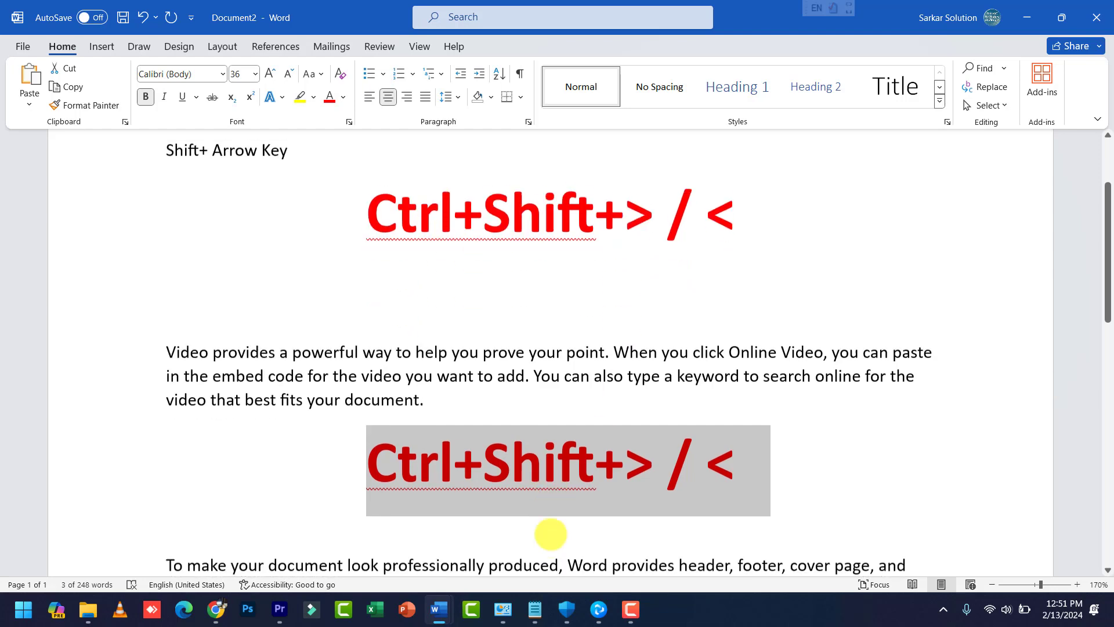
scroll(563, 494, down, 1)
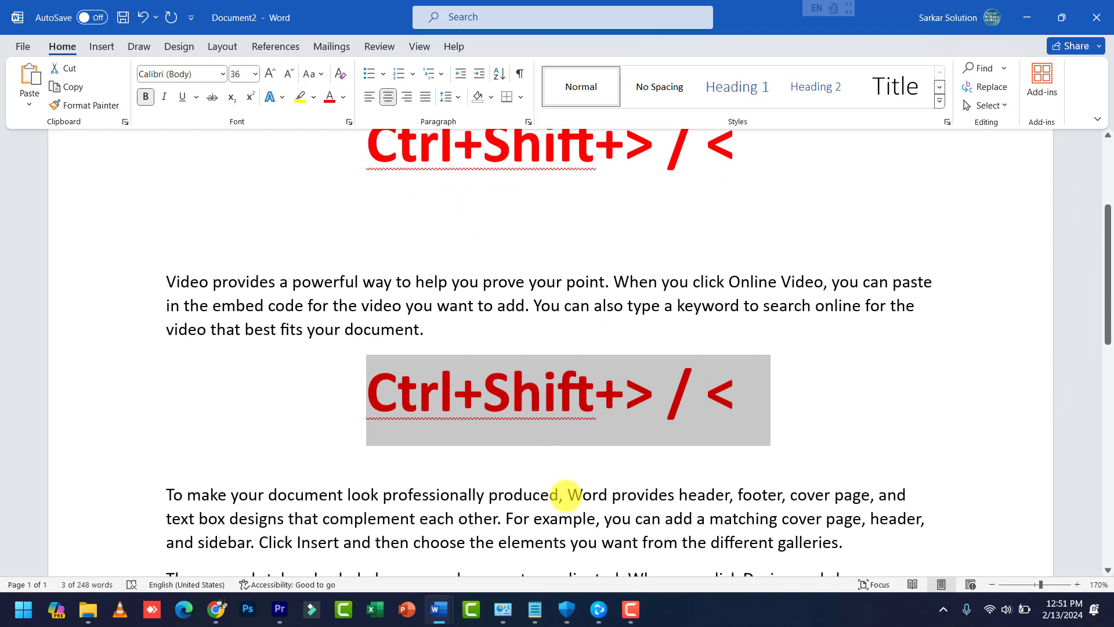
scroll(566, 482, down, 1)
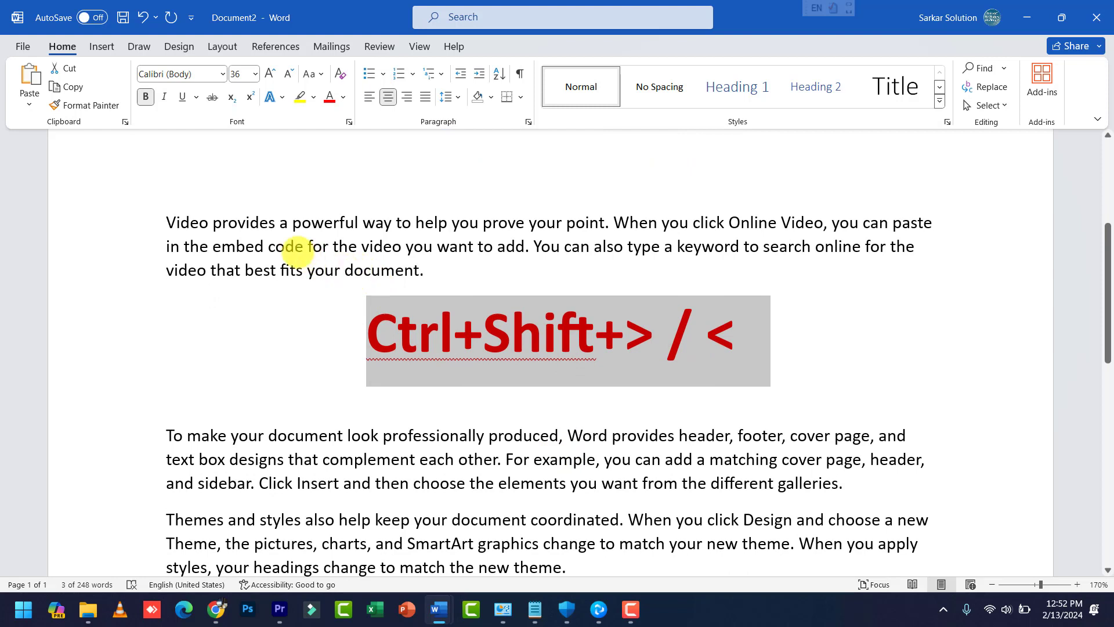
Step: Format-paint plain body-text formatting back onto that lower line, leaving it 11 pt and centred
mouse_move(268, 246)
mouse_down()
mouse_move(368, 249)
mouse_move(388, 264)
mouse_move(348, 269)
mouse_move(421, 275)
mouse_up()
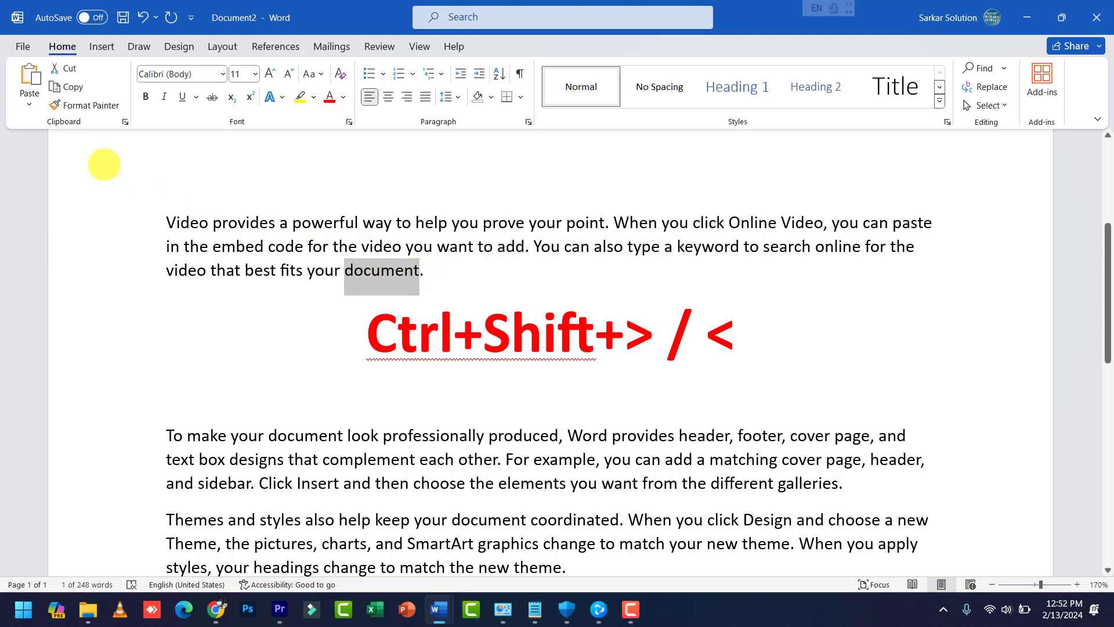
click(77, 107)
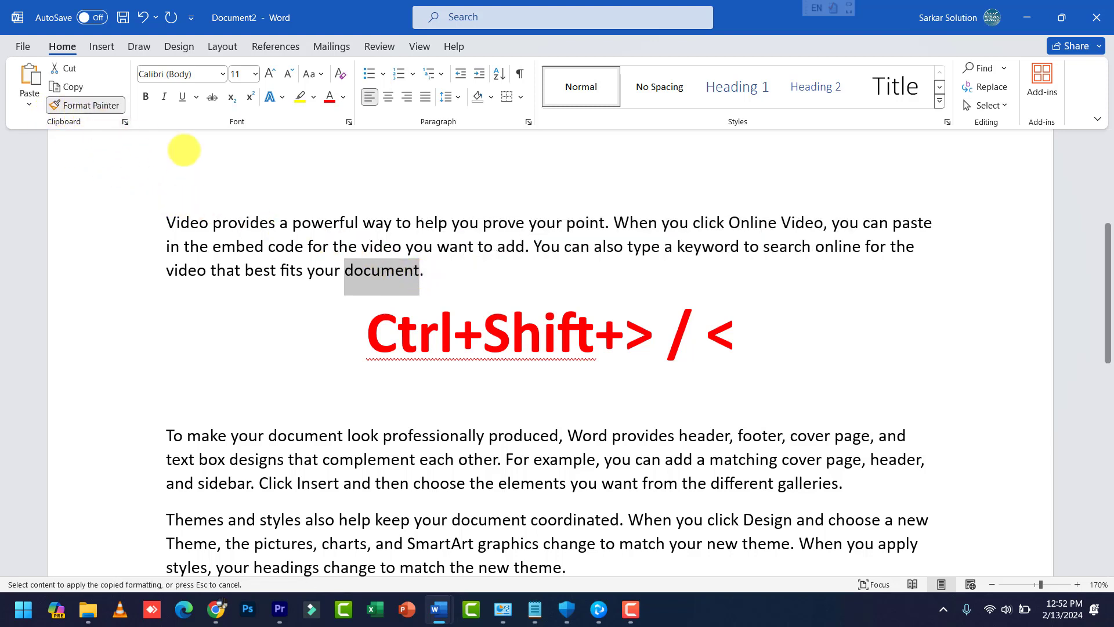
mouse_move(367, 334)
mouse_down()
mouse_move(727, 327)
mouse_move(729, 336)
mouse_up()
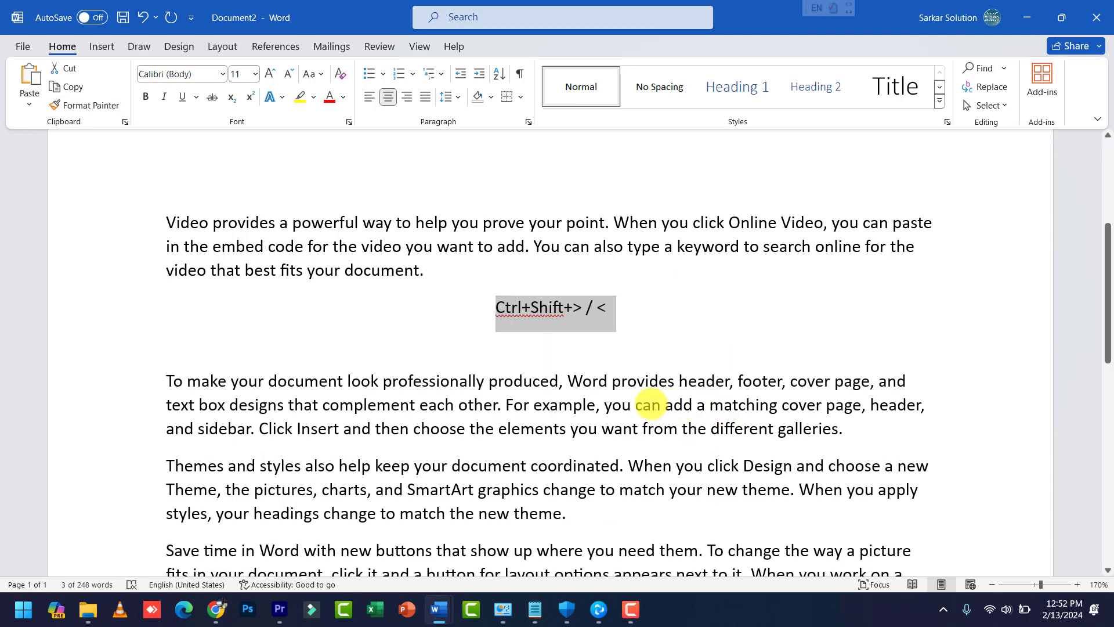
click(429, 310)
scroll(428, 290, up, 3)
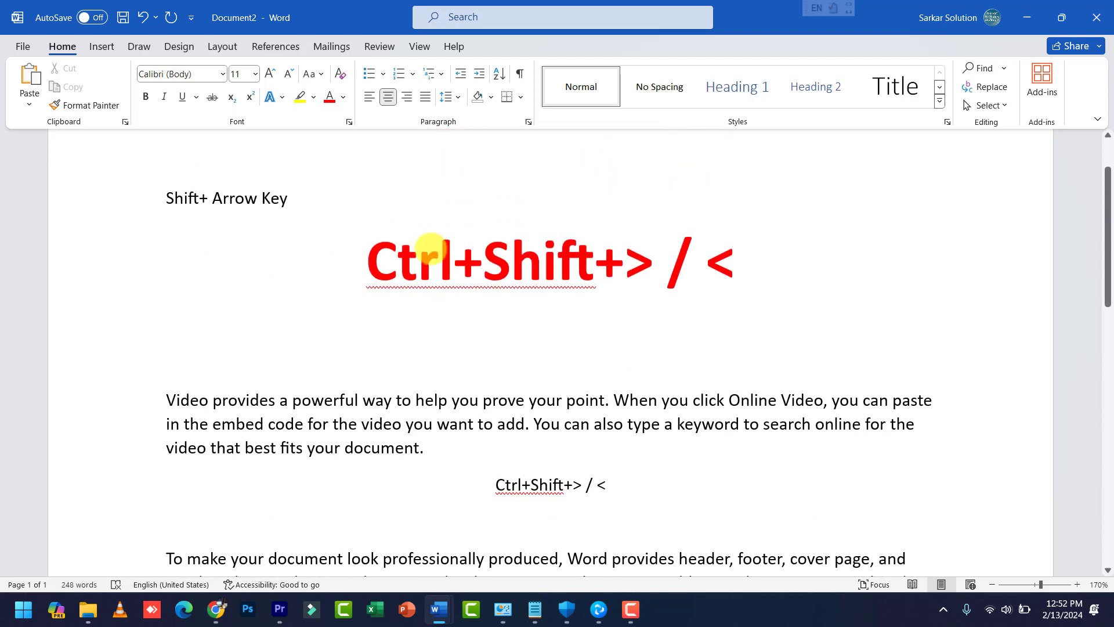
drag(418, 259, 728, 256)
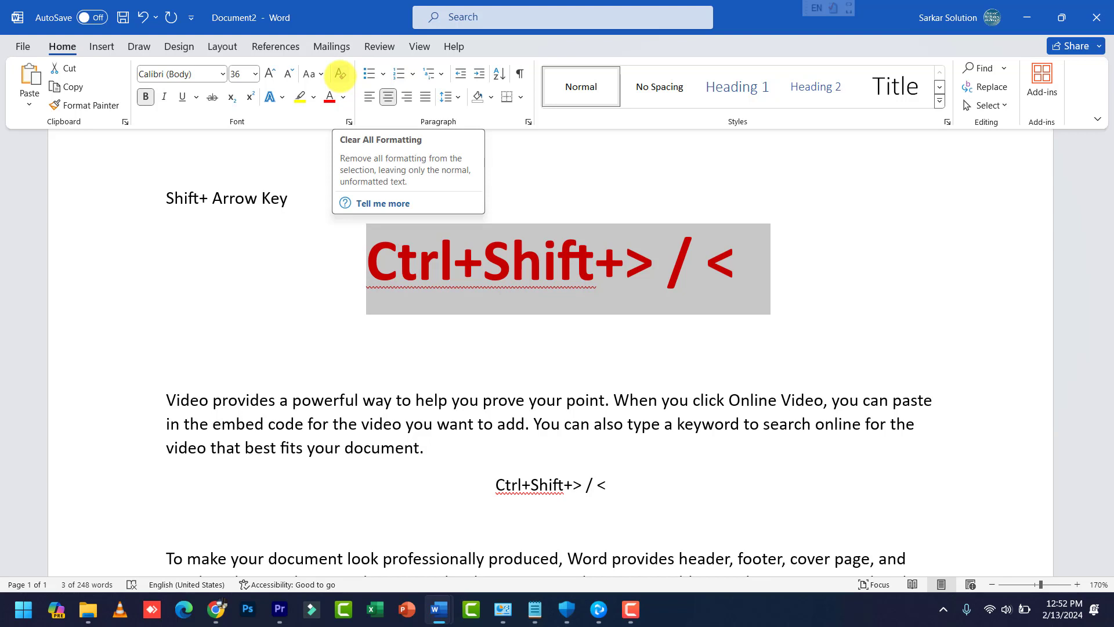
click(340, 73)
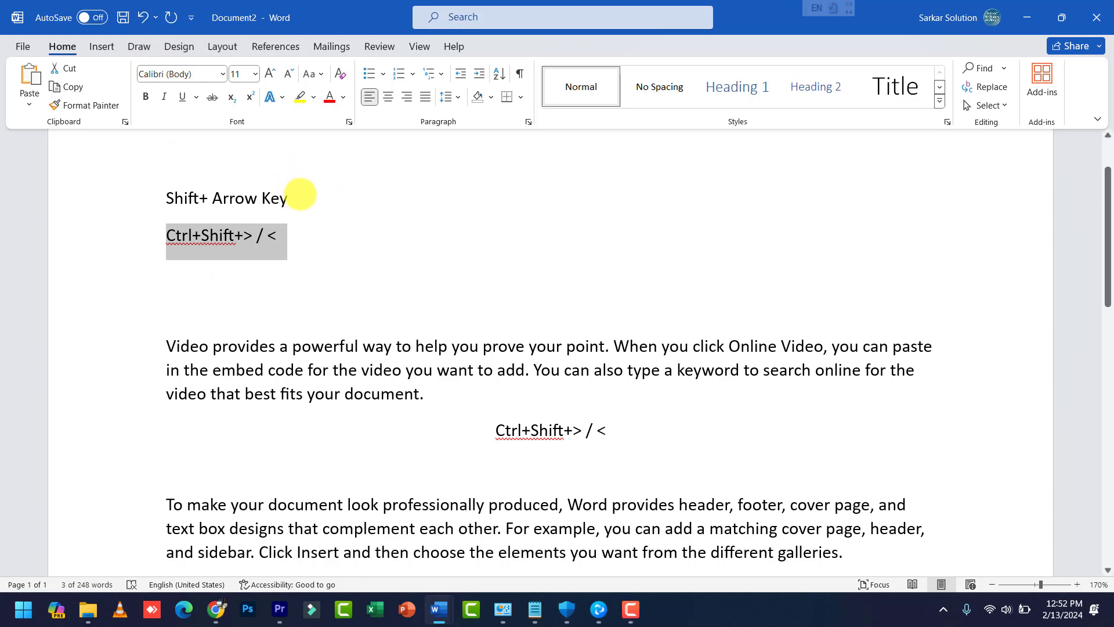
click(300, 194)
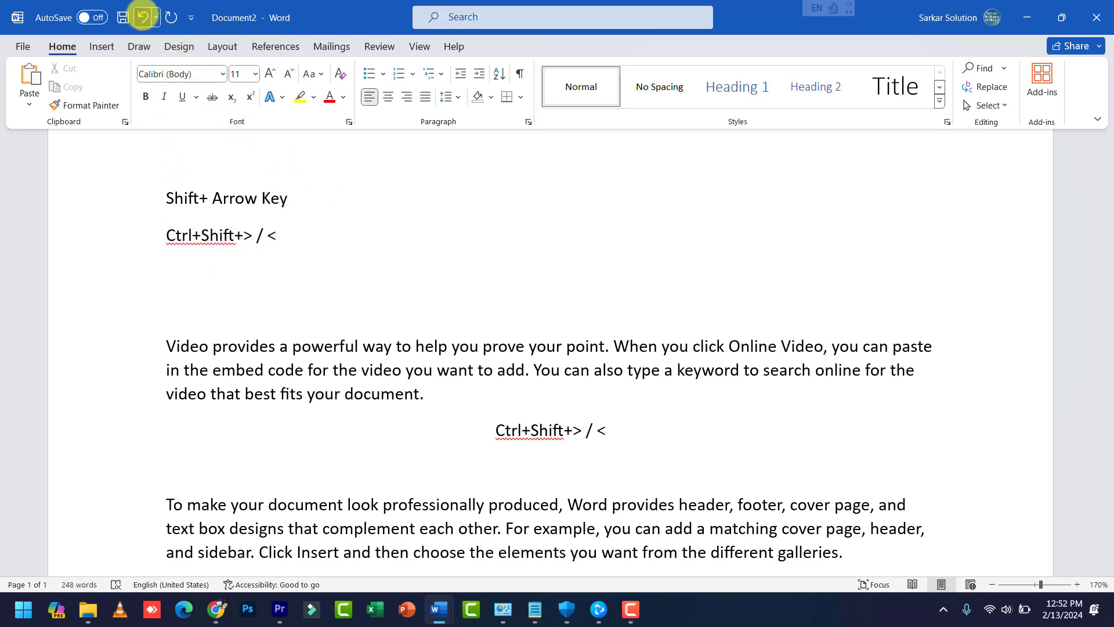
click(142, 17)
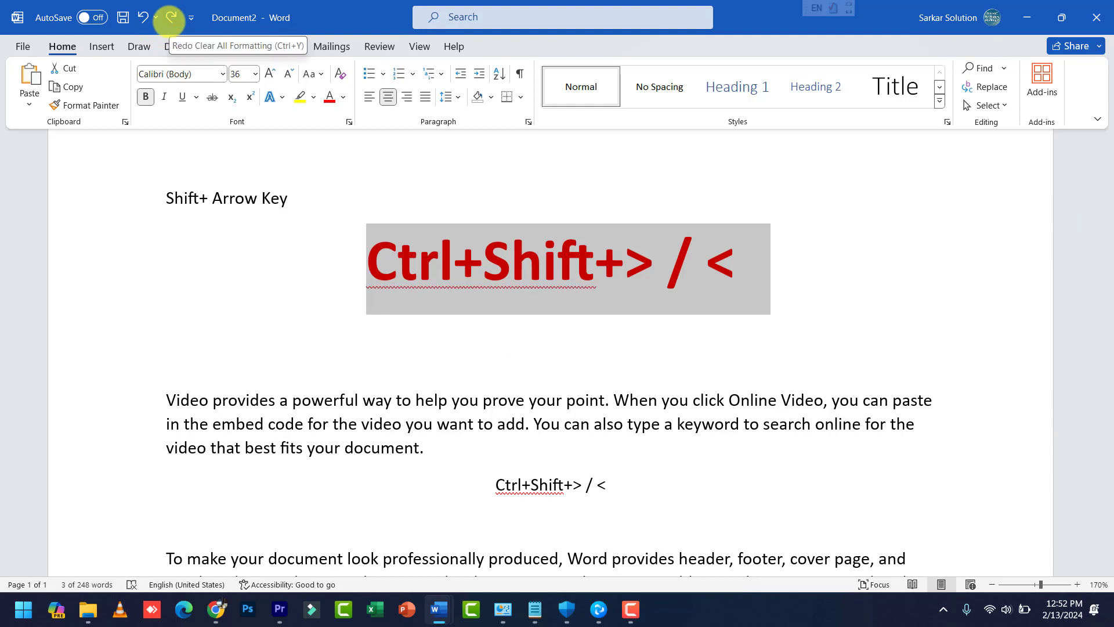
drag(367, 268, 732, 265)
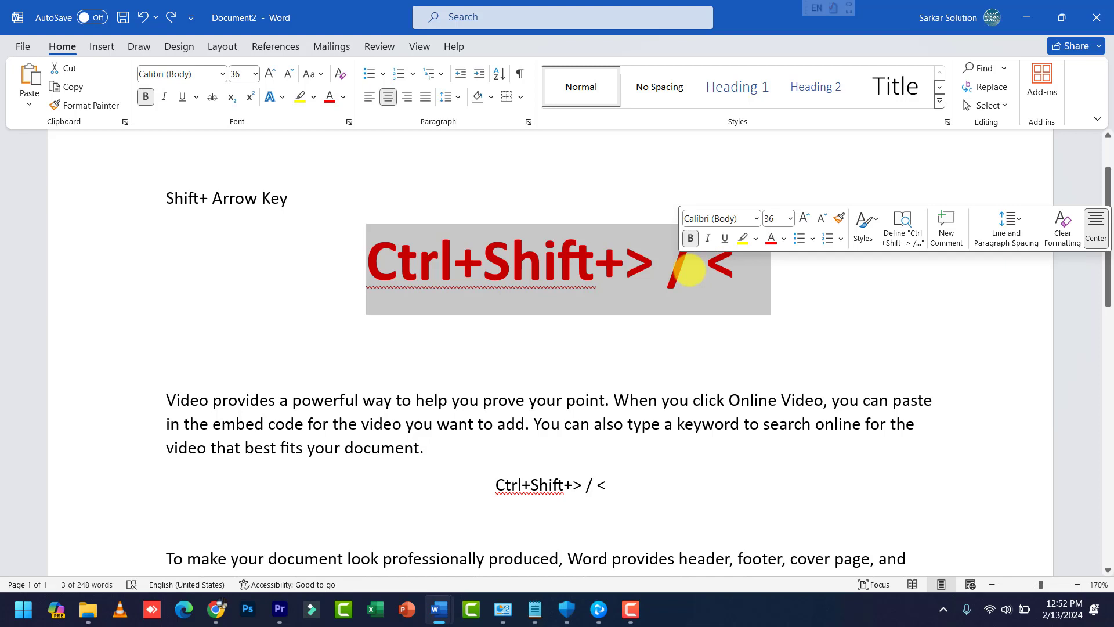
click(171, 17)
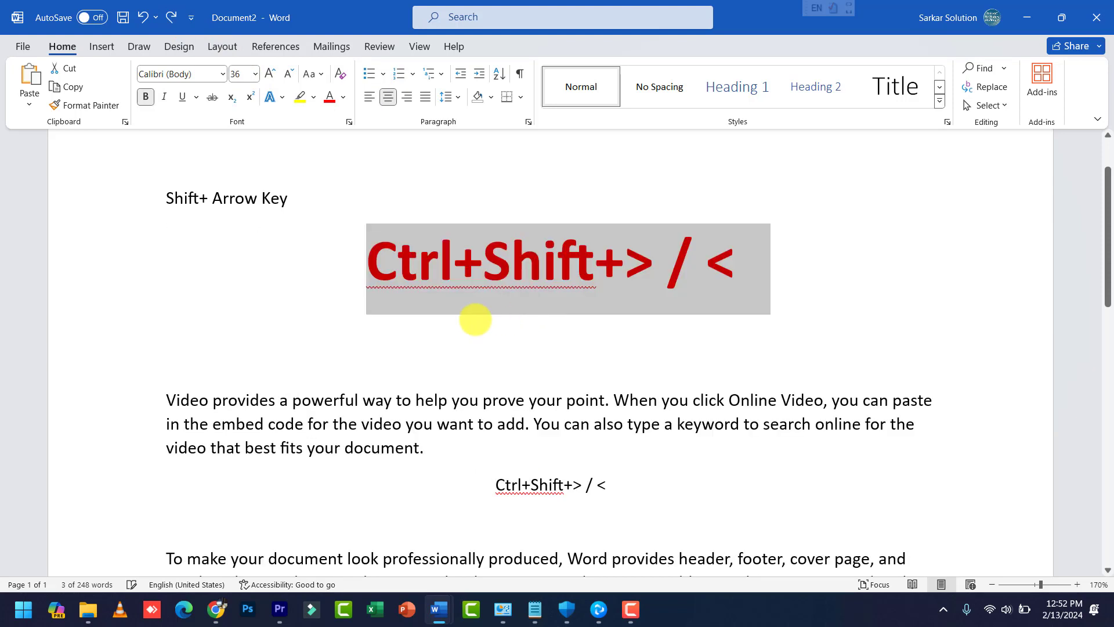
key(ctrl+z)
click(384, 352)
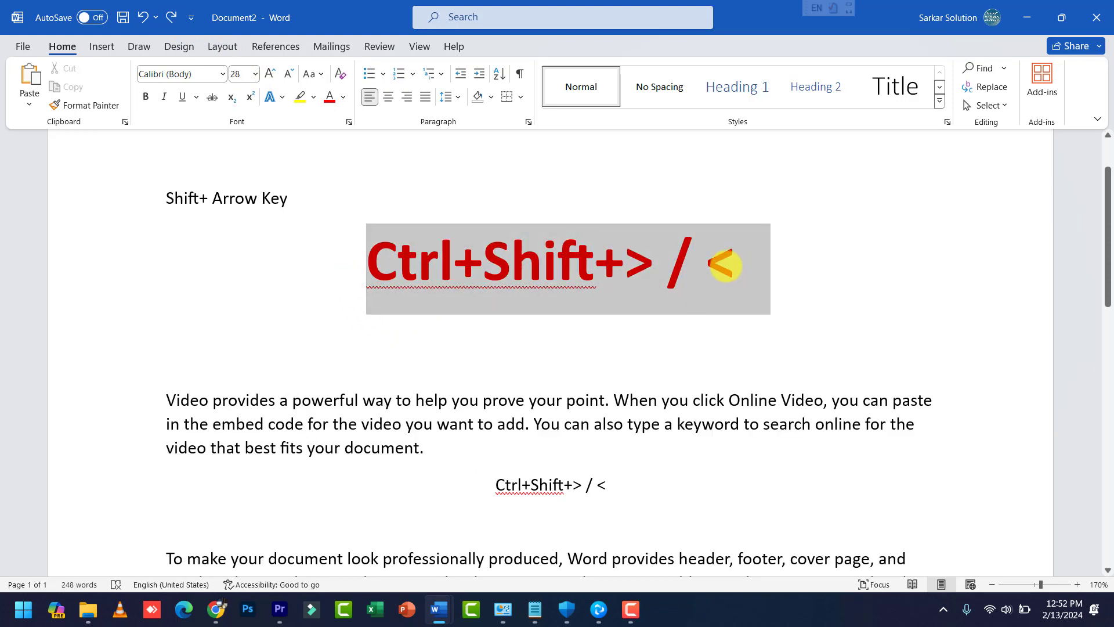
triple_click(725, 265)
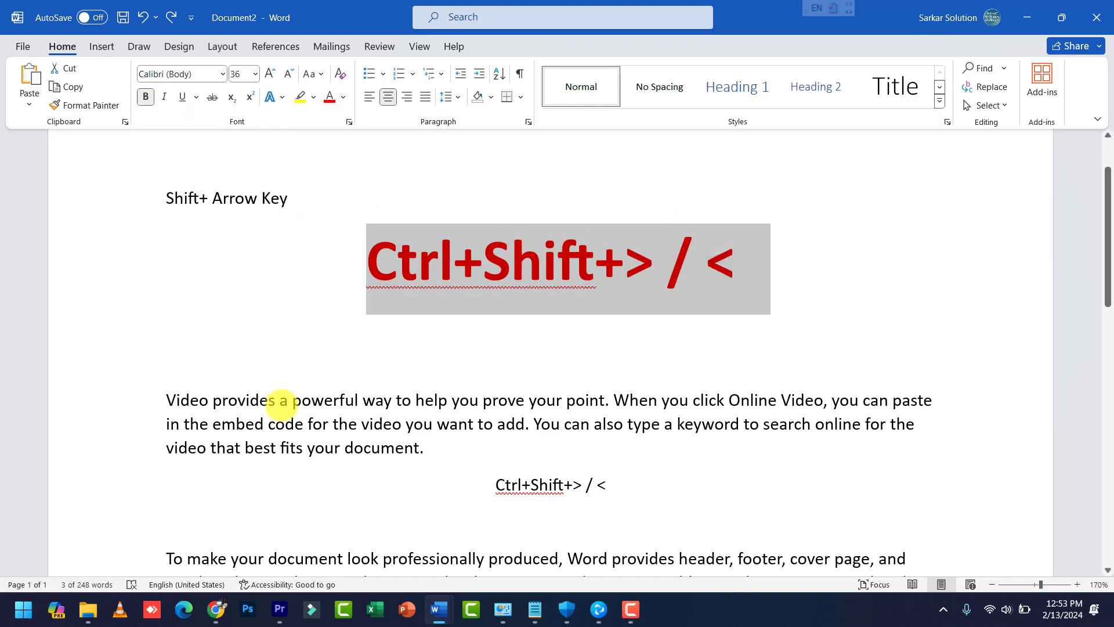
Step: Select the 'Video provides' paragraph and toggle bold, italic and underline on, then off again
drag(164, 397, 458, 452)
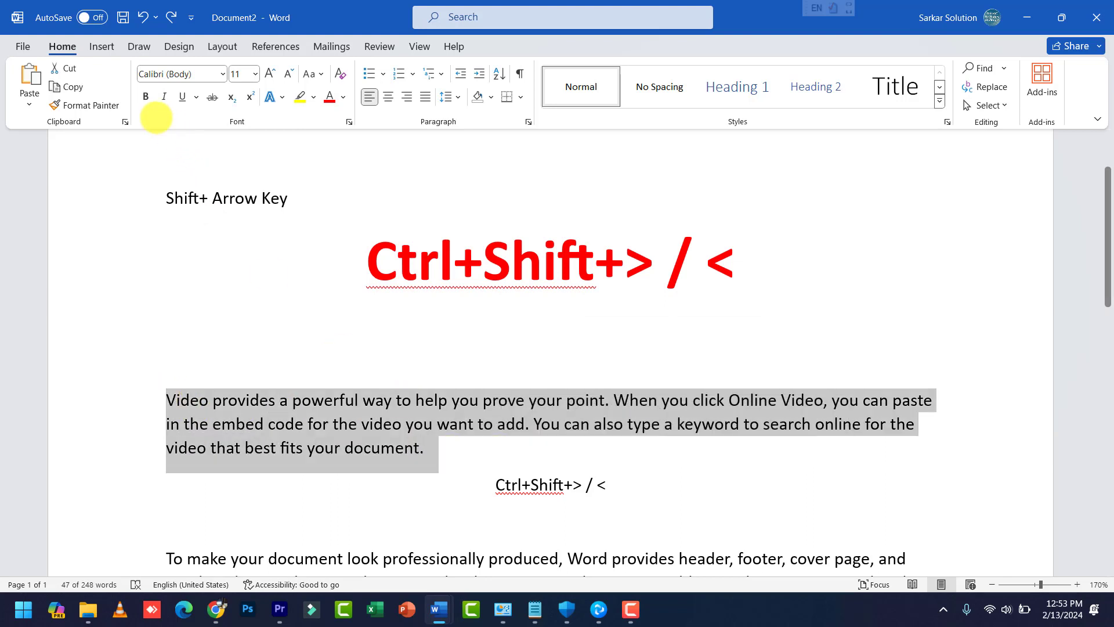
click(145, 97)
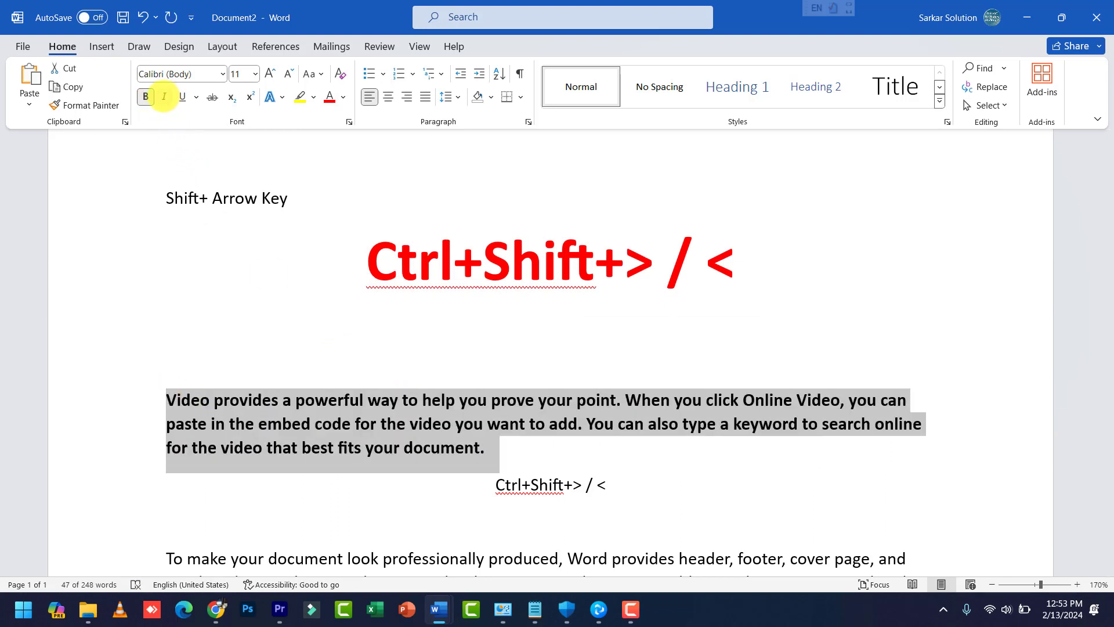
click(164, 97)
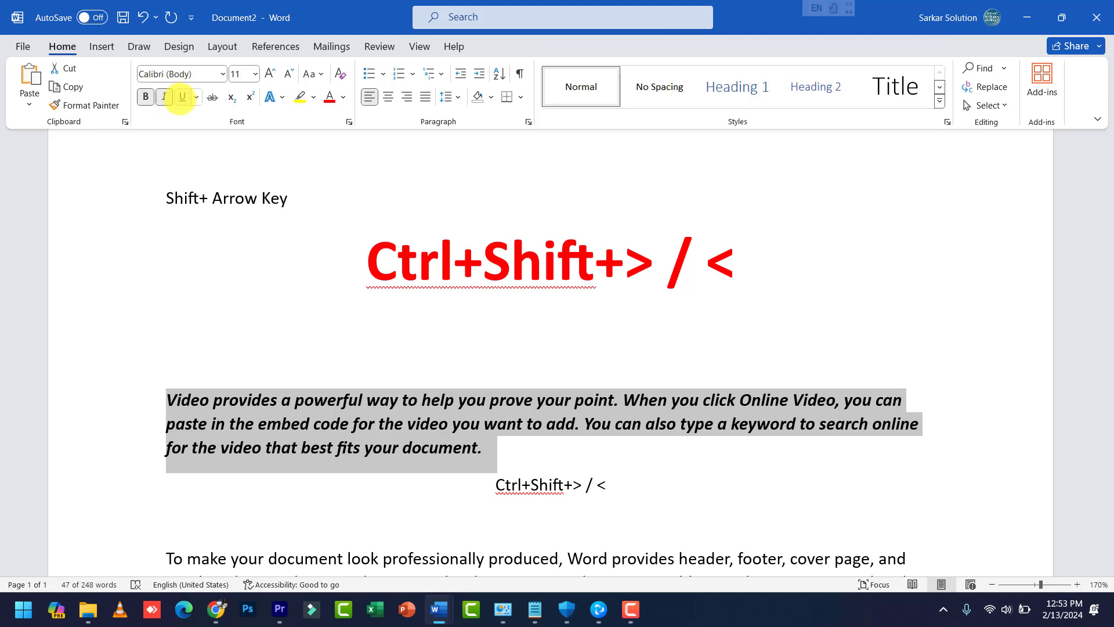
click(182, 96)
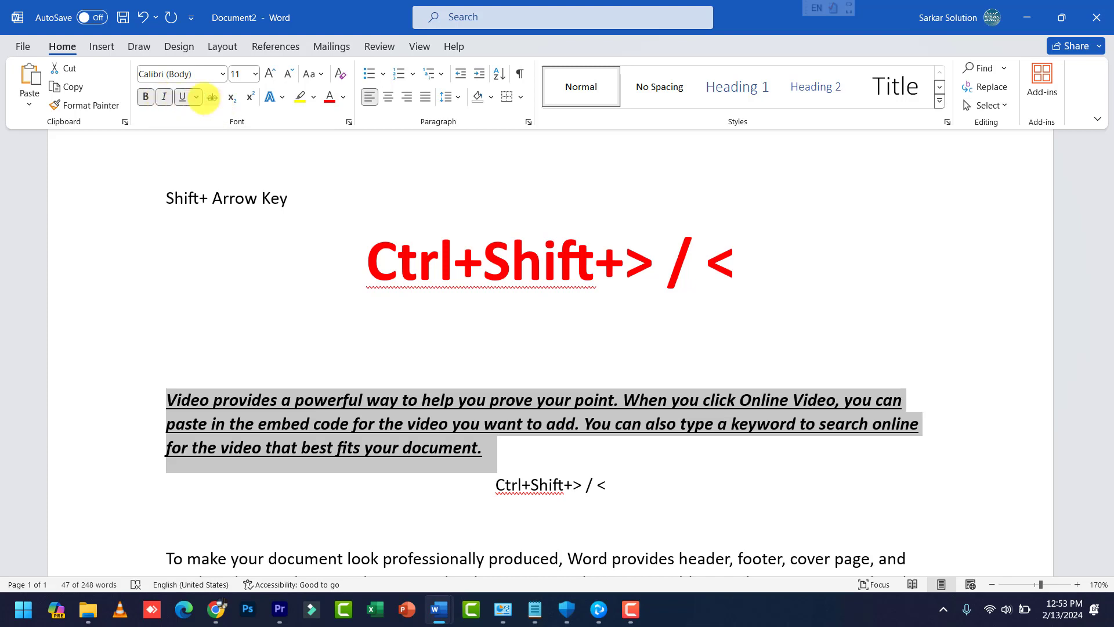
click(186, 96)
click(165, 97)
click(145, 97)
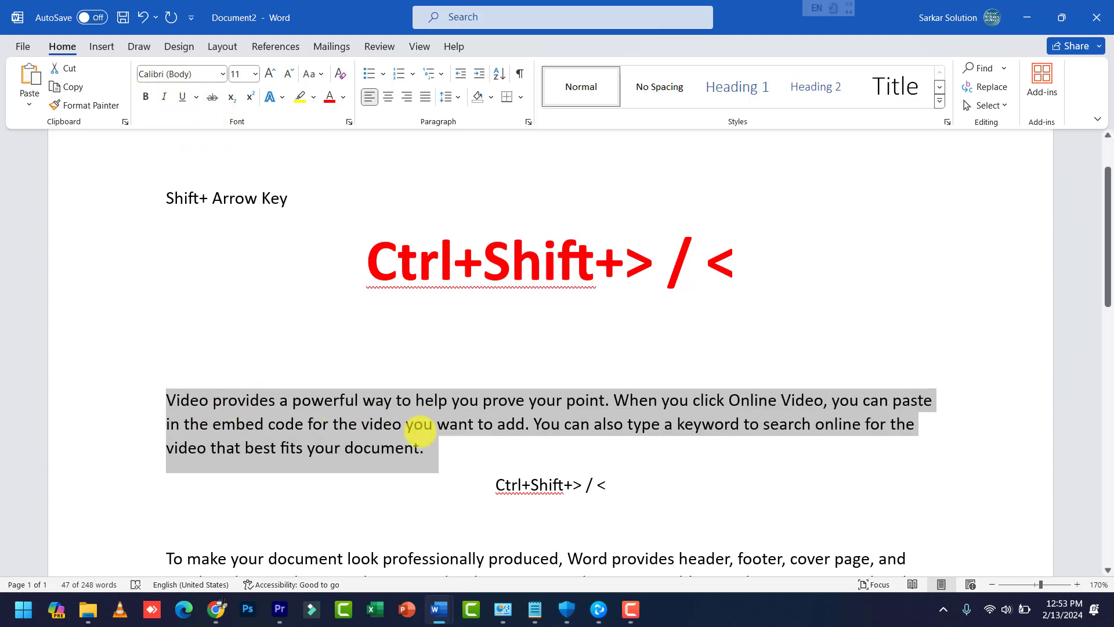
Step: Grow the paragraph's font to 16 pt and strike it through
click(269, 73)
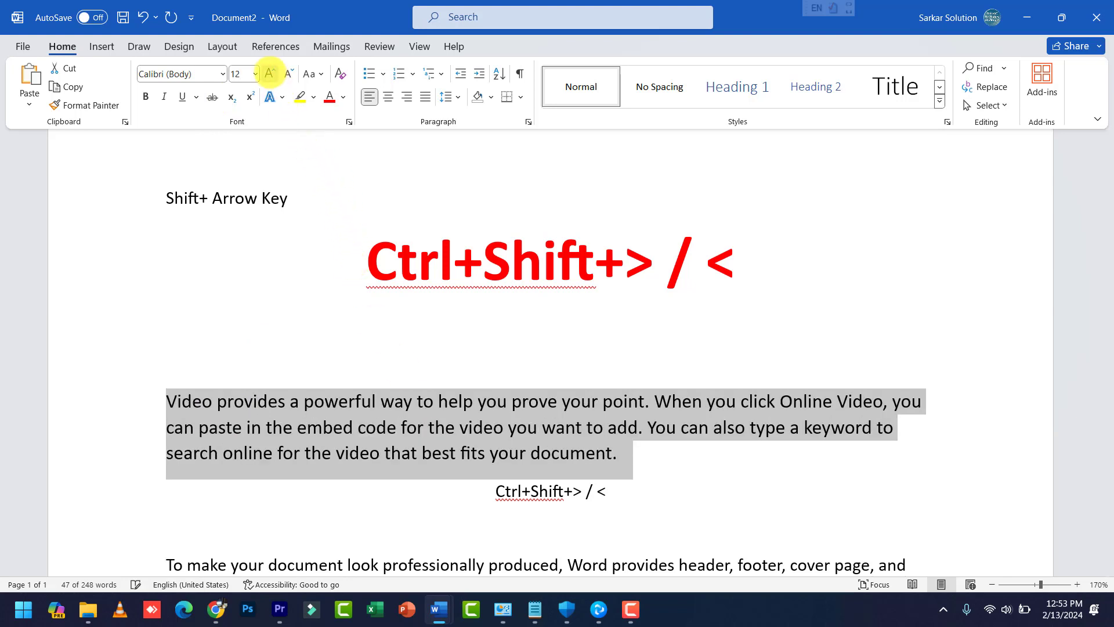
click(269, 73)
click(269, 74)
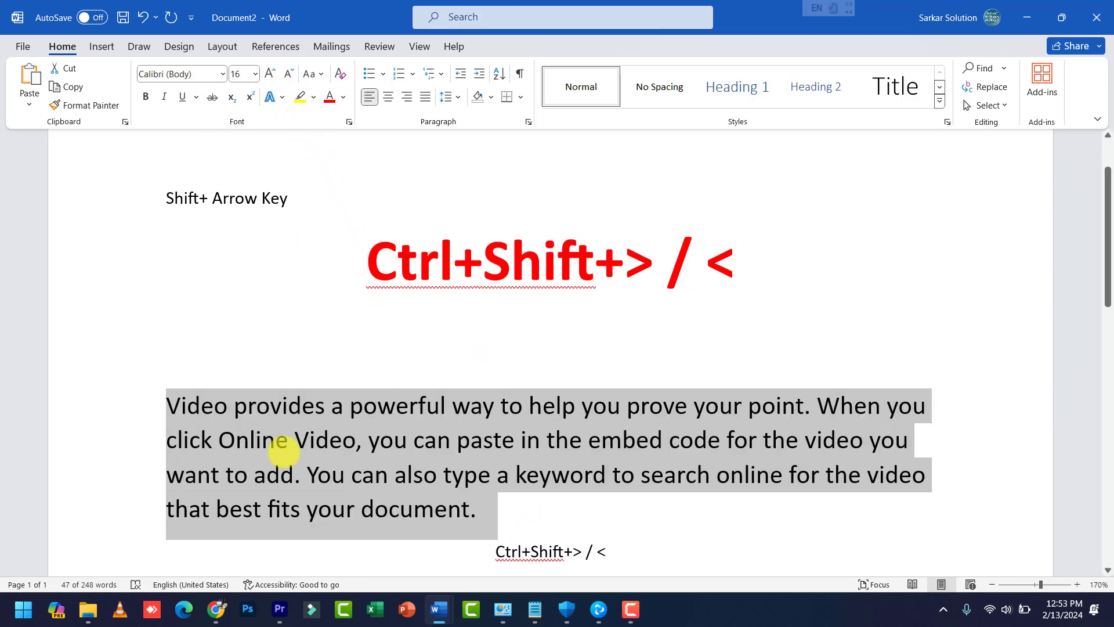
click(212, 97)
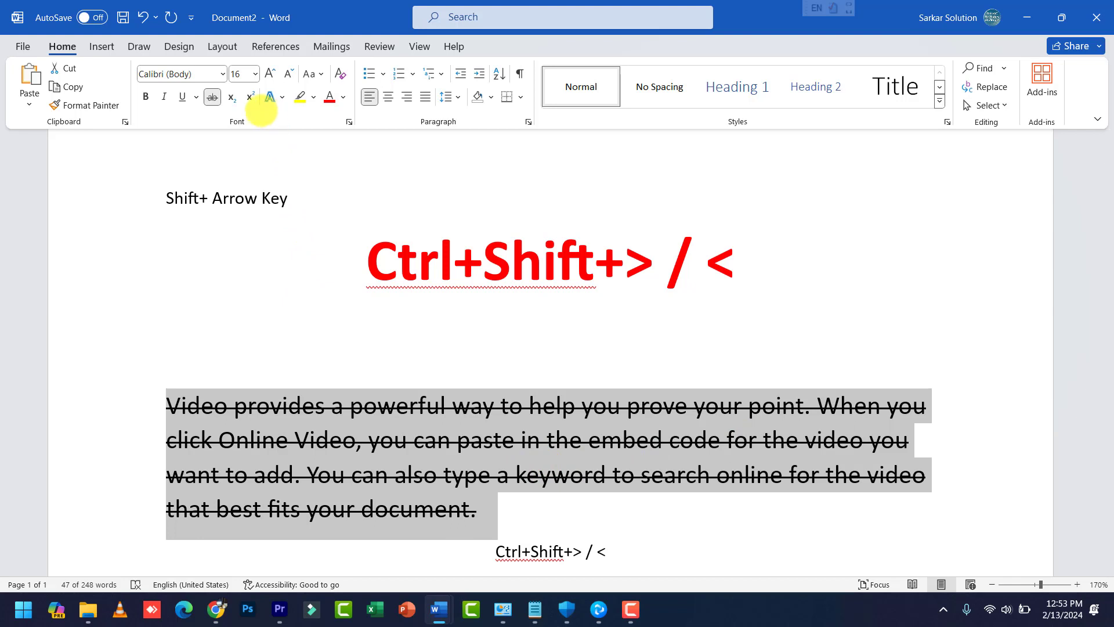
click(725, 267)
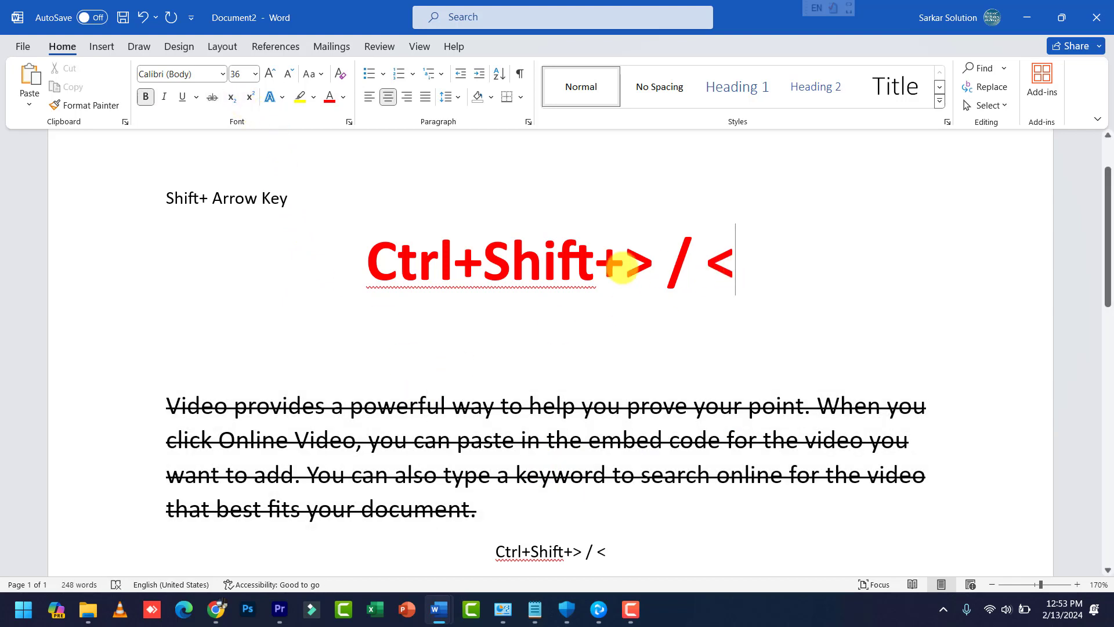
click(317, 199)
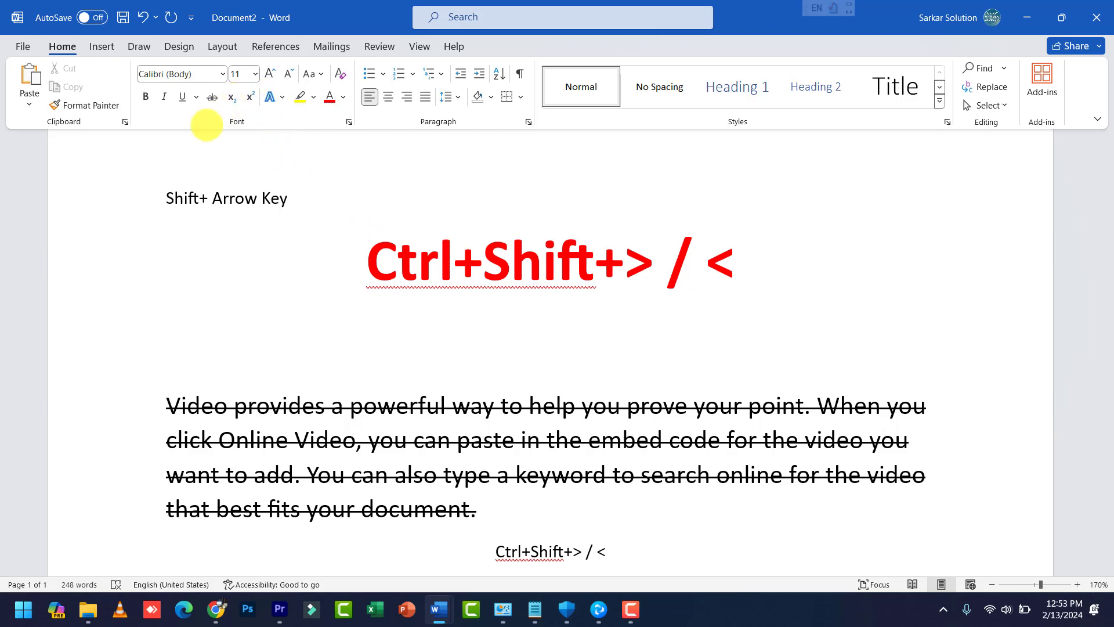
scroll(224, 187, up, 6)
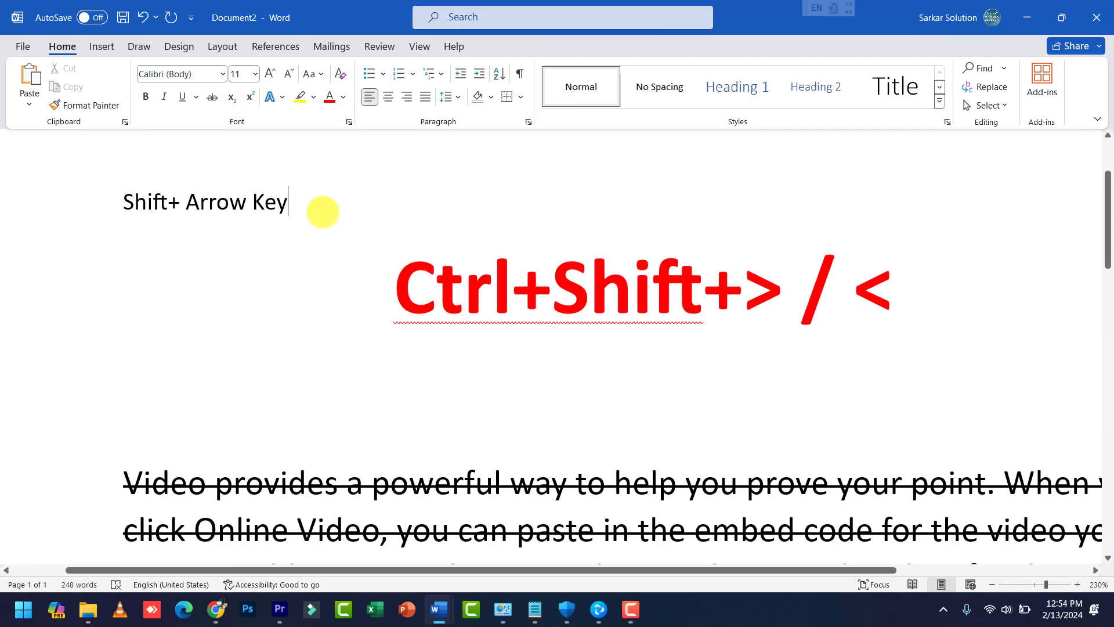
key(Return)
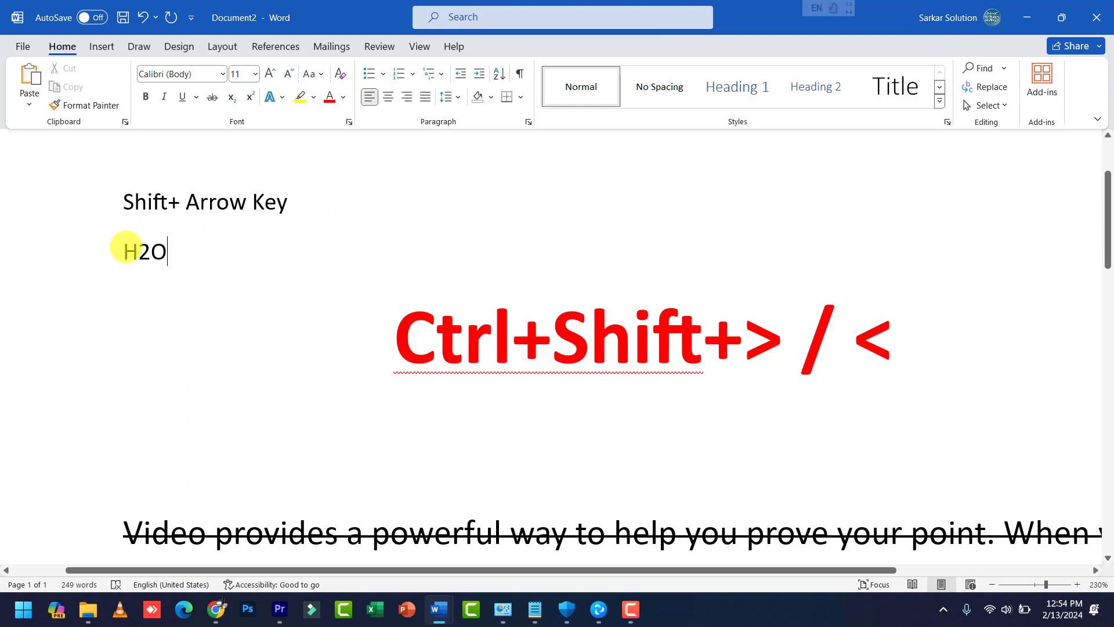
drag(122, 250, 139, 251)
click(231, 96)
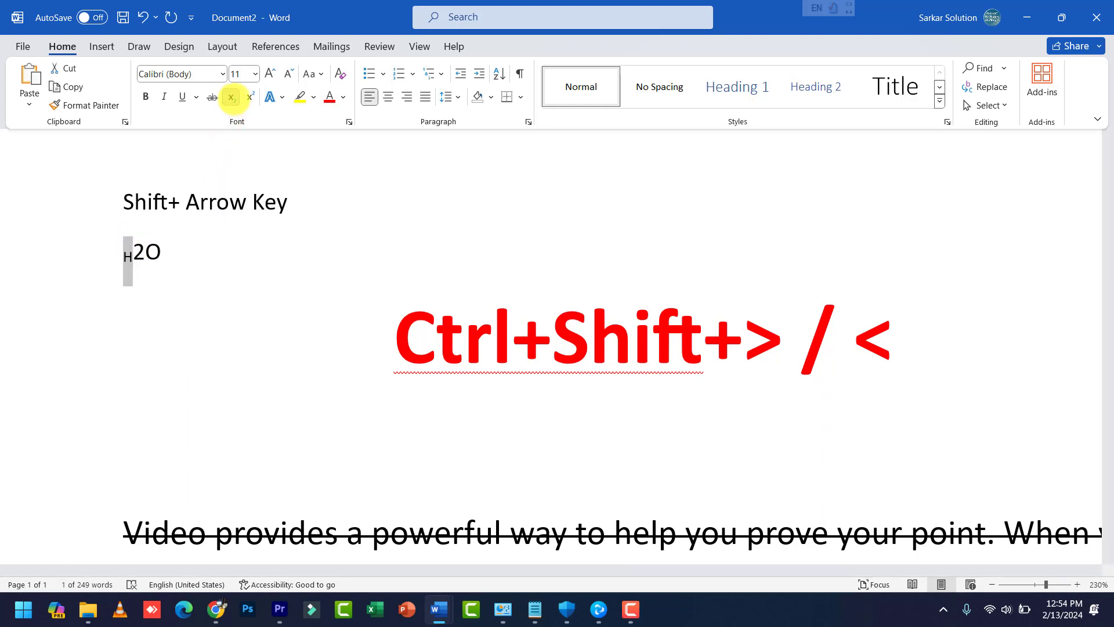
click(234, 99)
click(170, 262)
drag(150, 252, 143, 251)
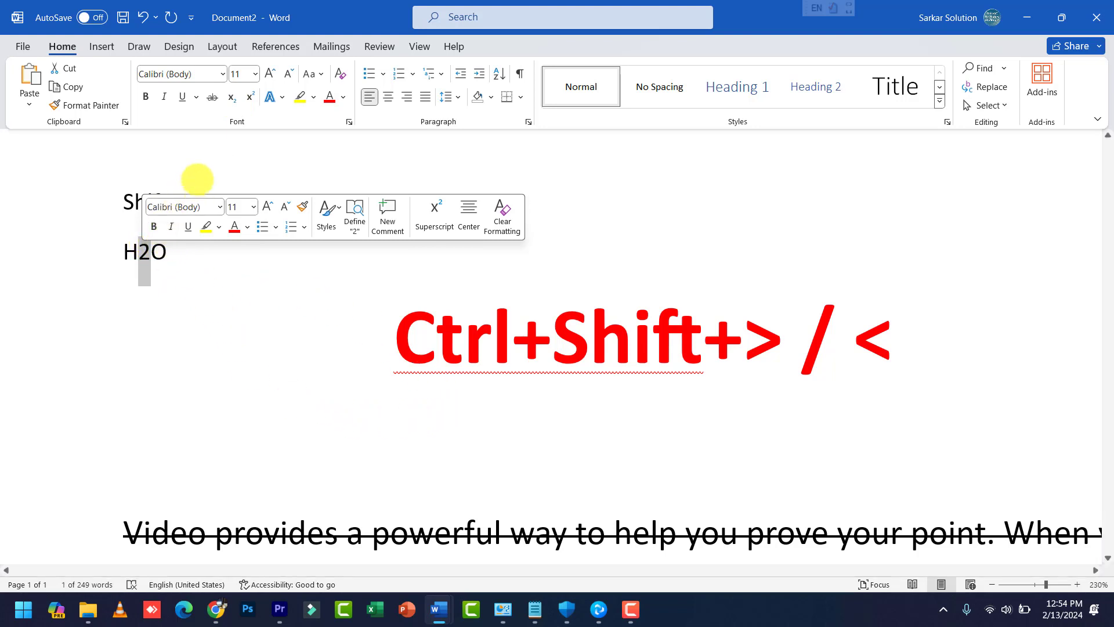
click(164, 250)
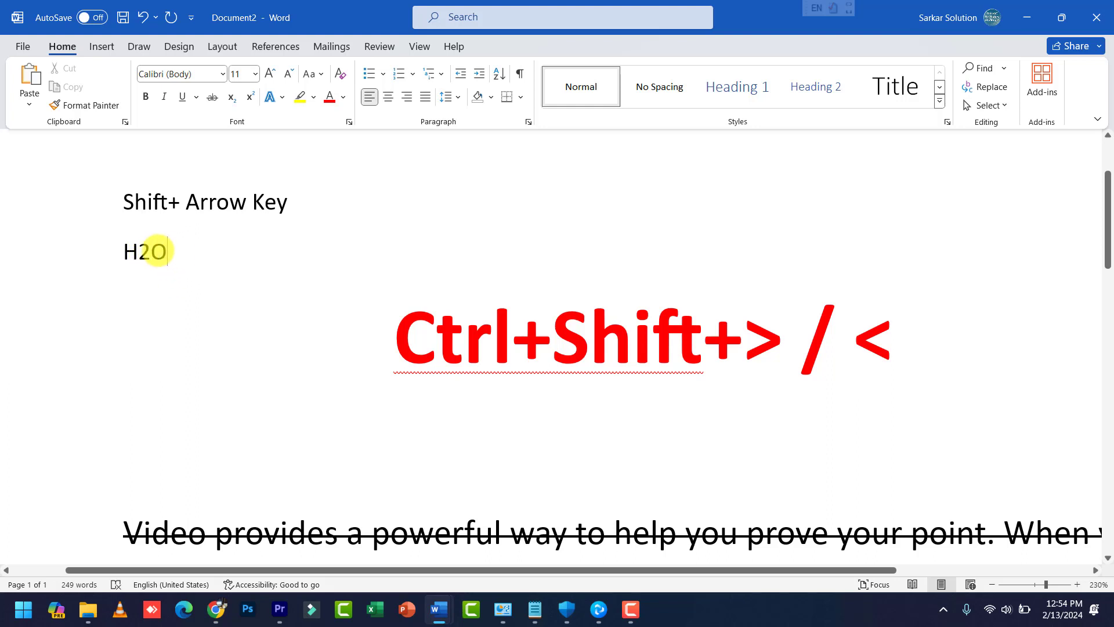
drag(169, 254, 139, 253)
click(225, 221)
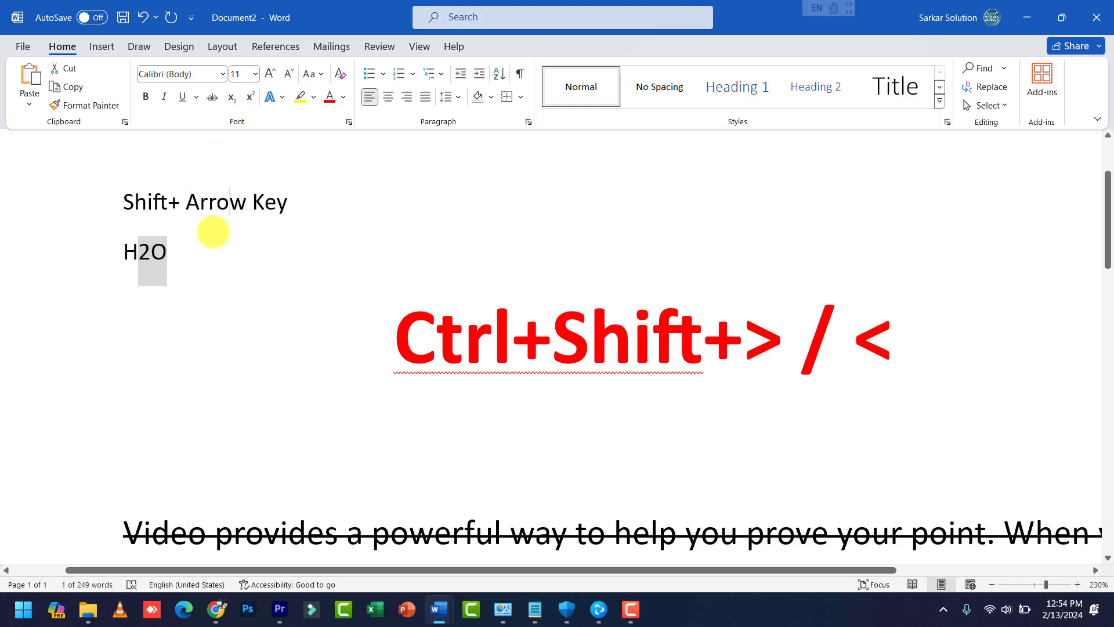
drag(405, 316, 887, 331)
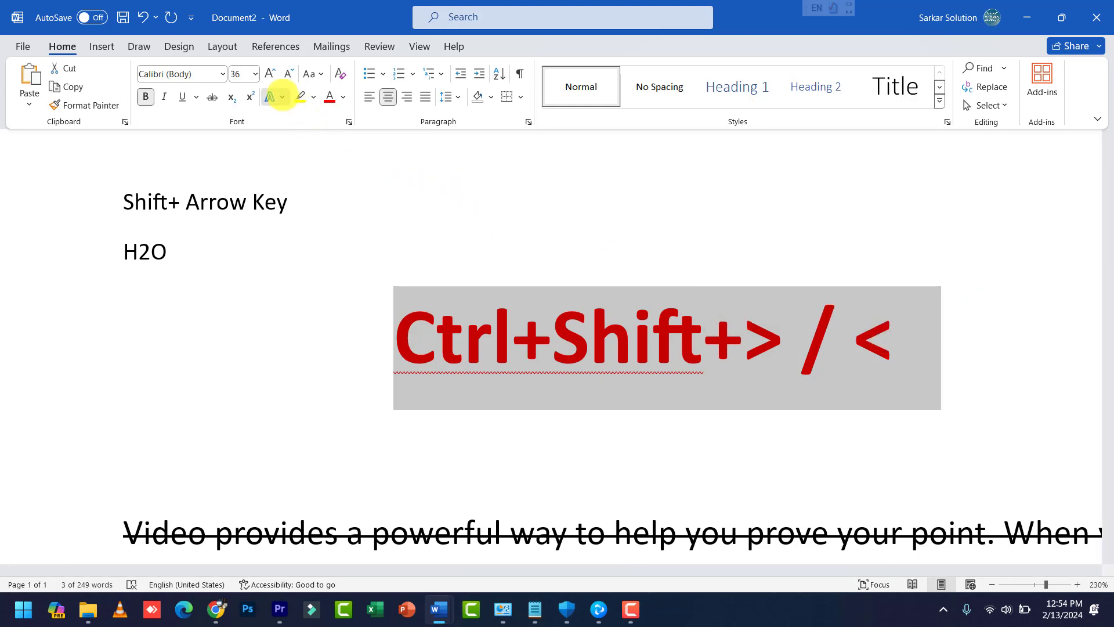
Step: Apply the white-fill, orange-outline, hard-shadow text effect and preview the Reflection and Shadow options
click(274, 96)
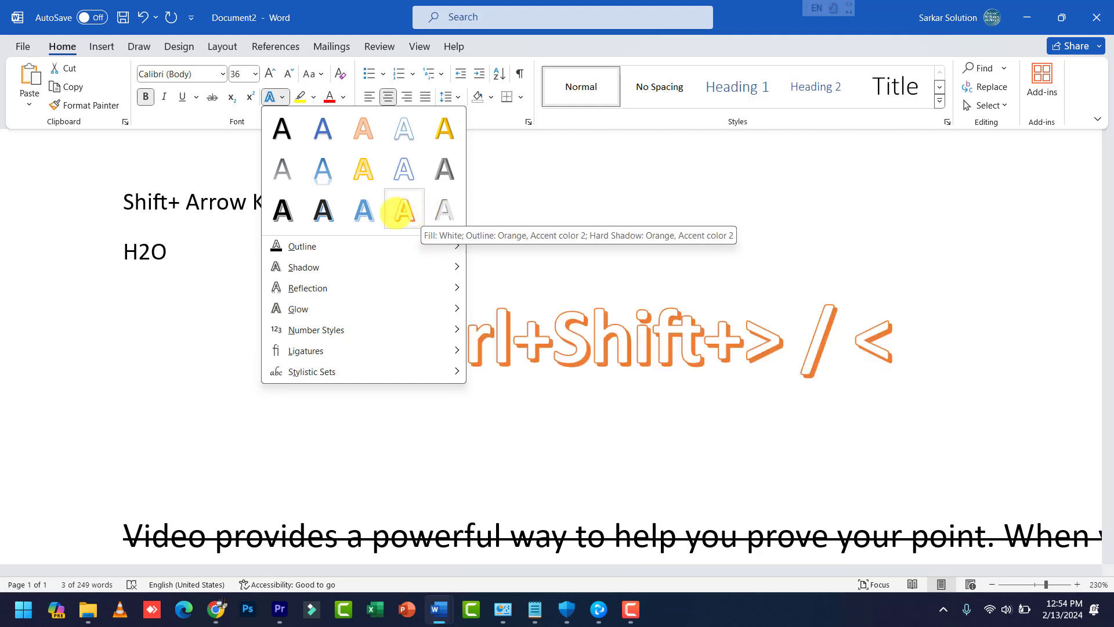
click(400, 212)
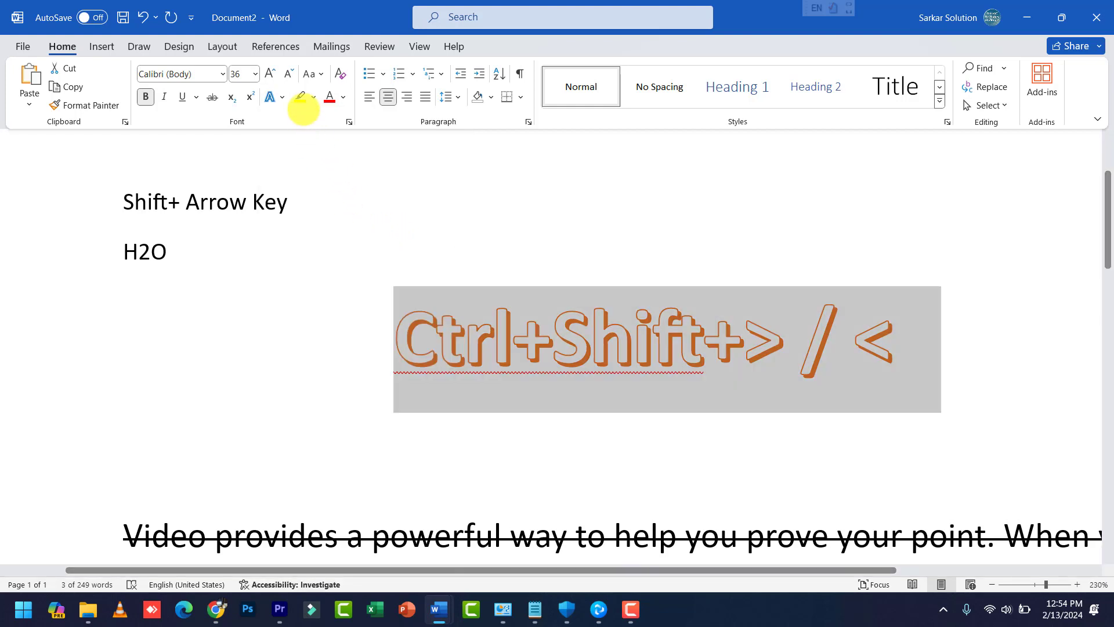
click(277, 97)
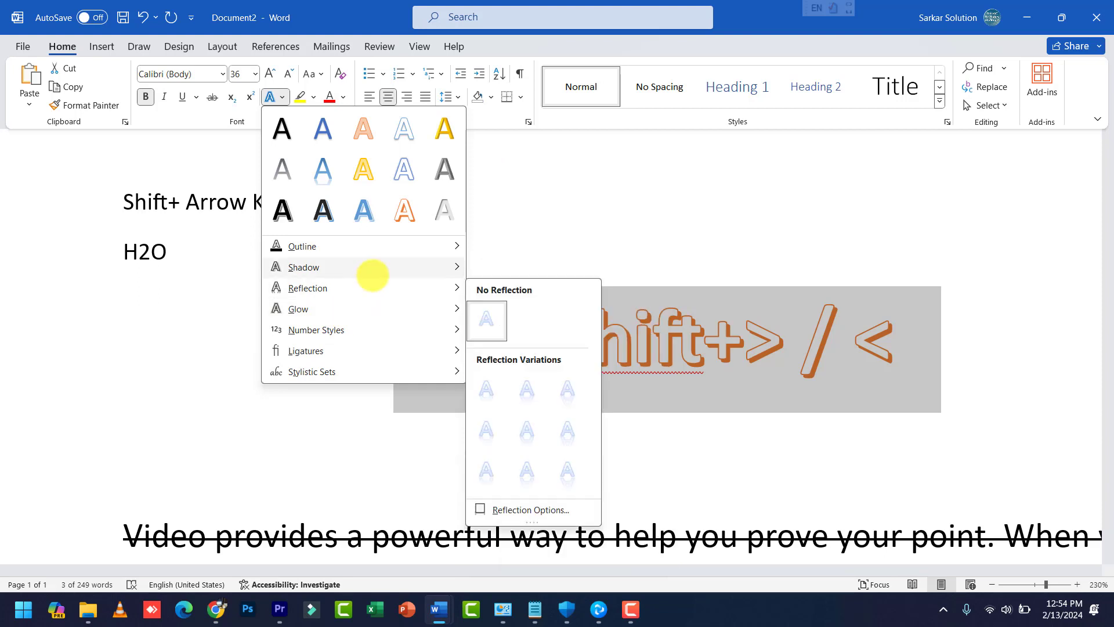
mouse_move(377, 296)
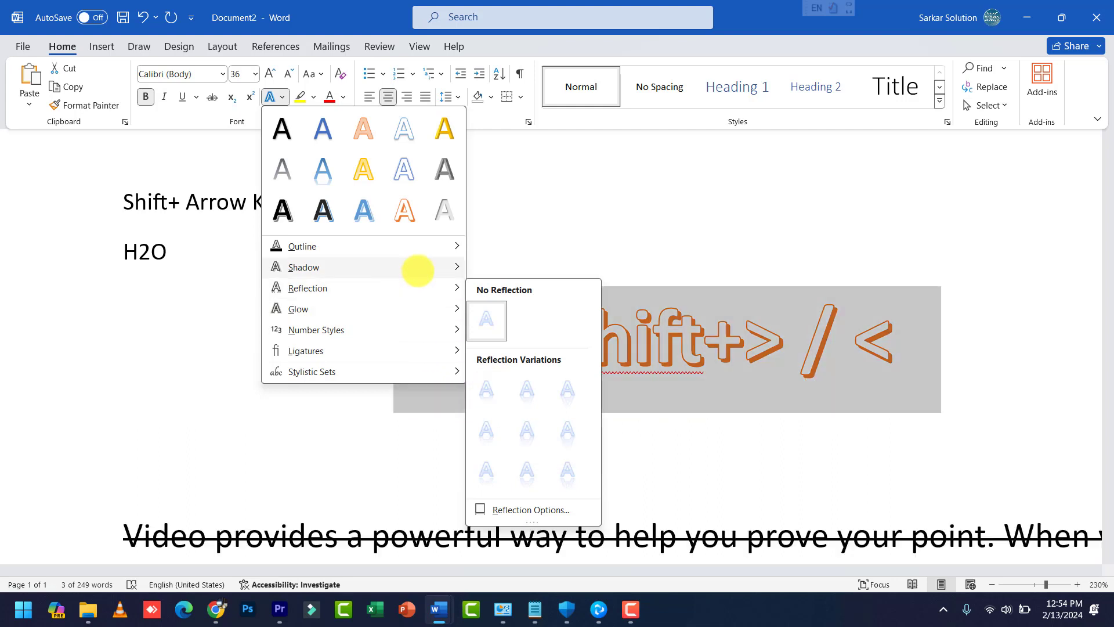
mouse_move(417, 268)
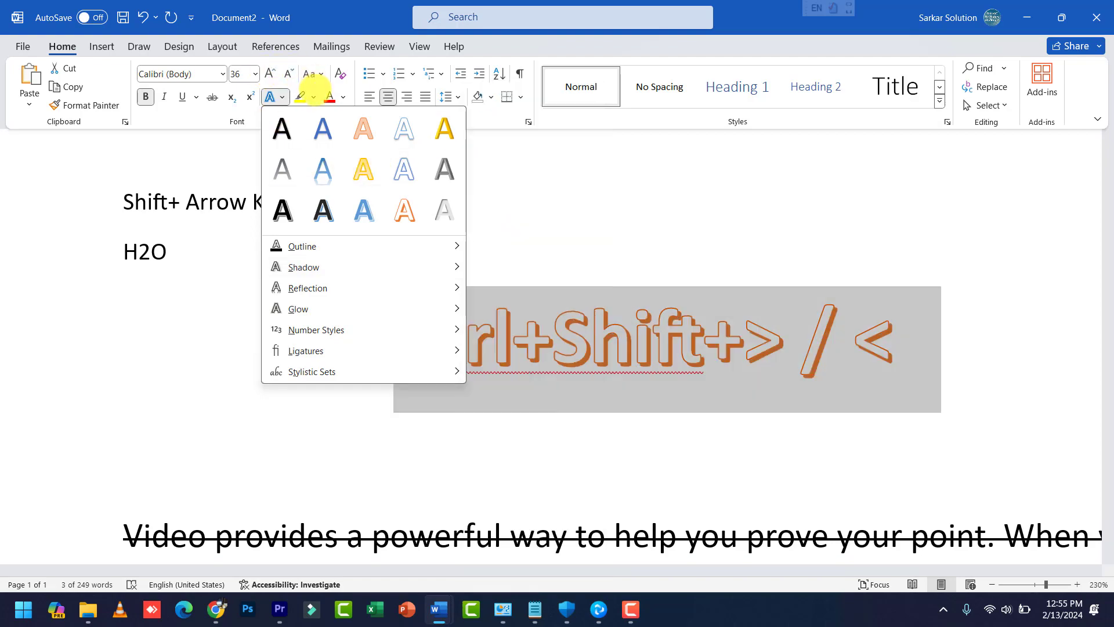
Step: Dismiss the open menus, scroll down and place the cursor at 'choose' in the sample paragraph
click(315, 92)
click(315, 93)
click(331, 374)
scroll(348, 400, down, 4)
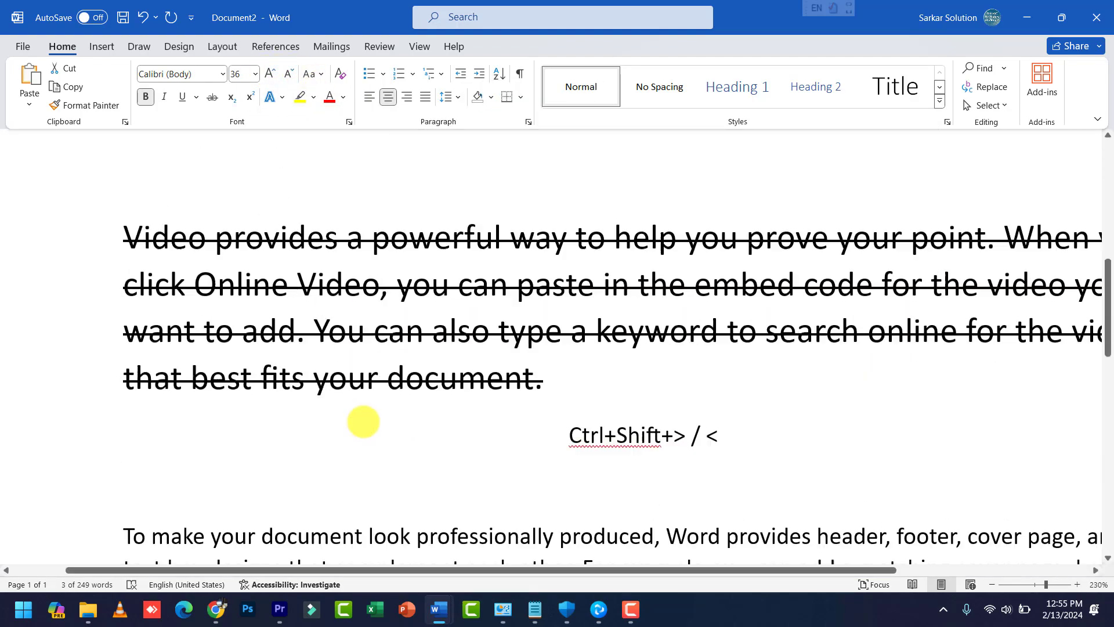
scroll(371, 422, down, 4)
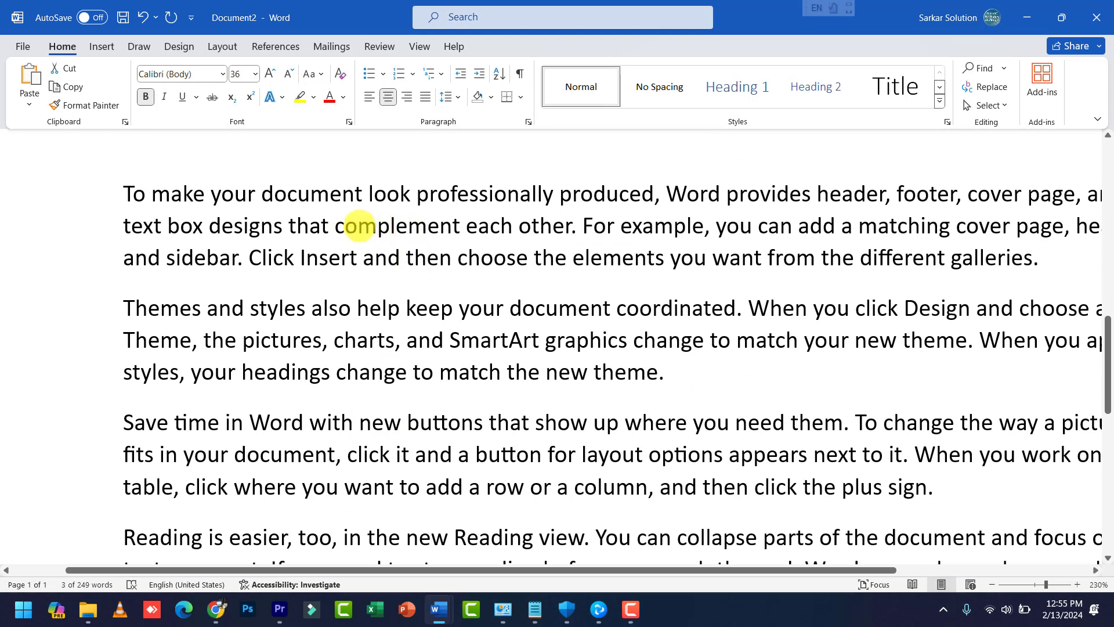
drag(337, 227, 500, 226)
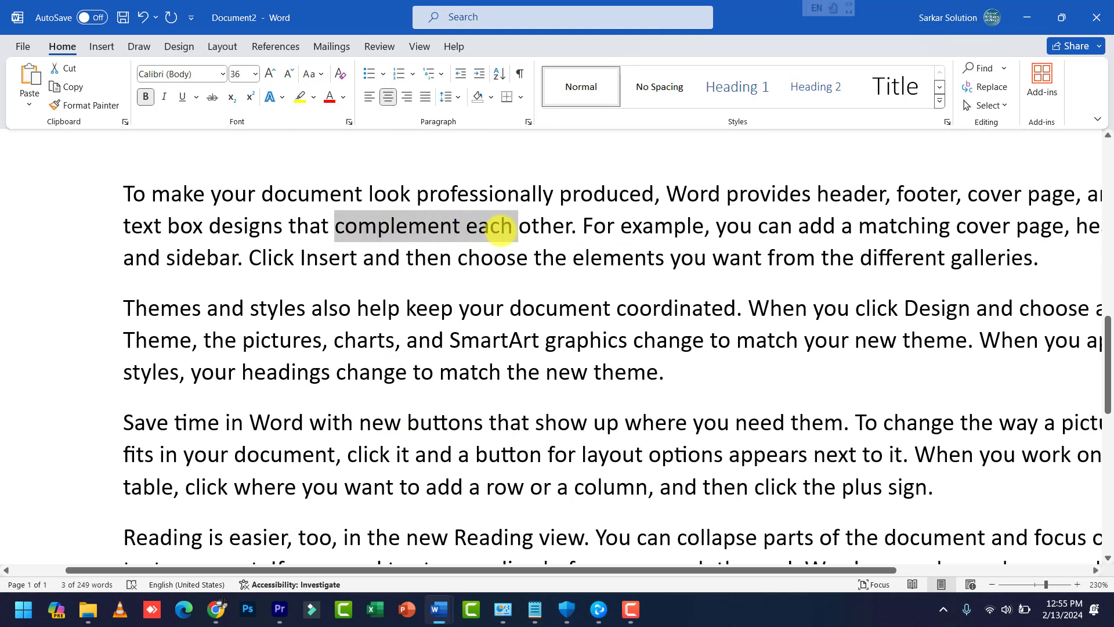
click(440, 227)
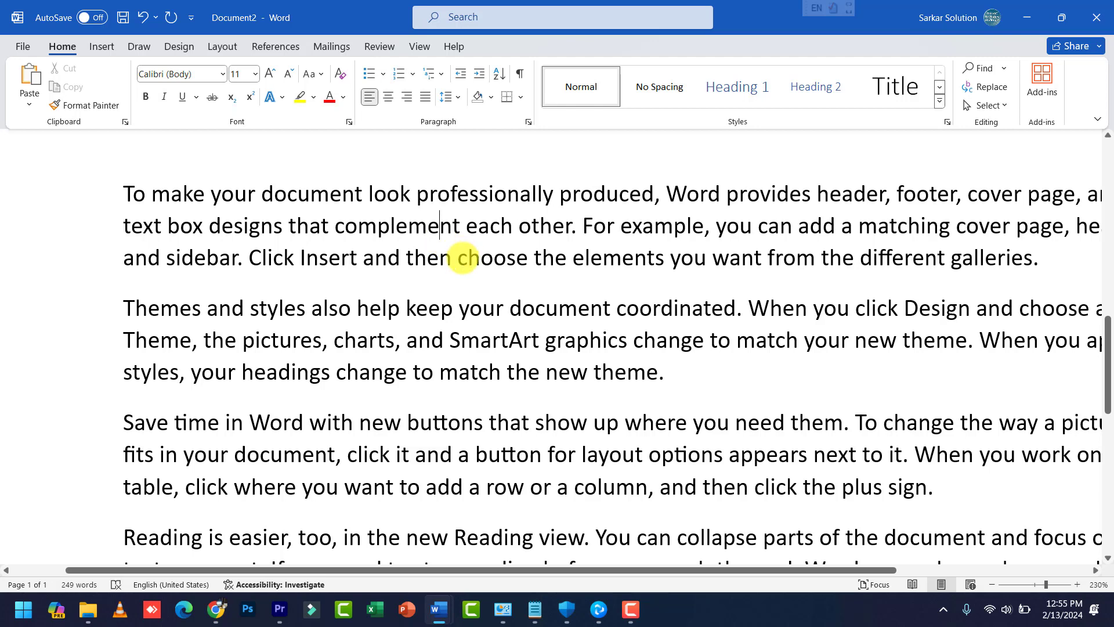
click(466, 257)
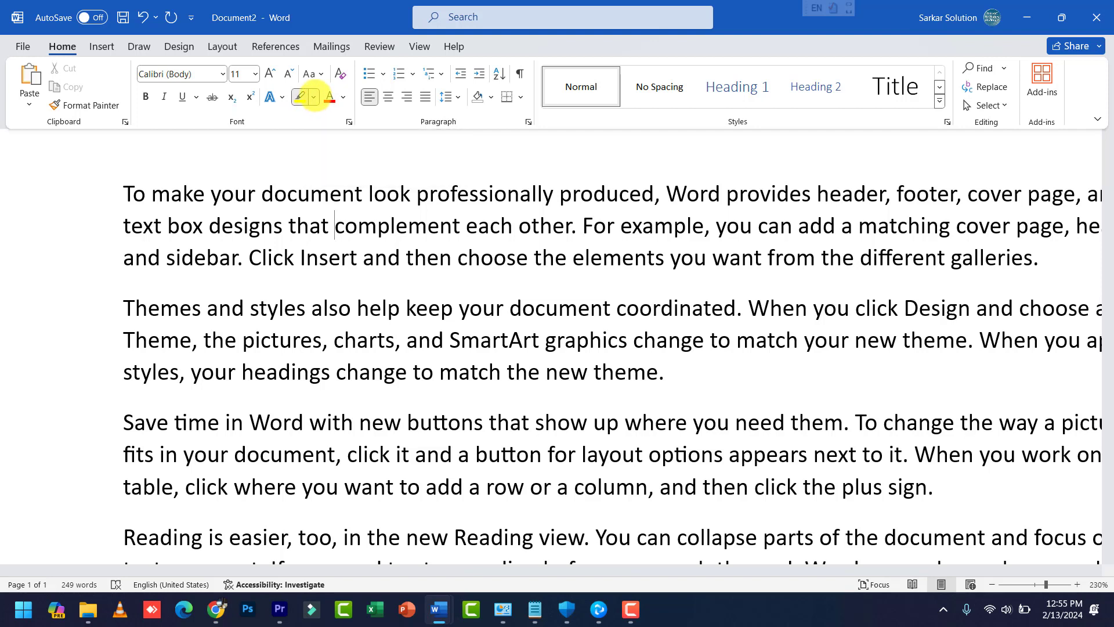
Step: Set the highlighter to Bright Green and highlight SmartArt, Reading view and document
click(315, 98)
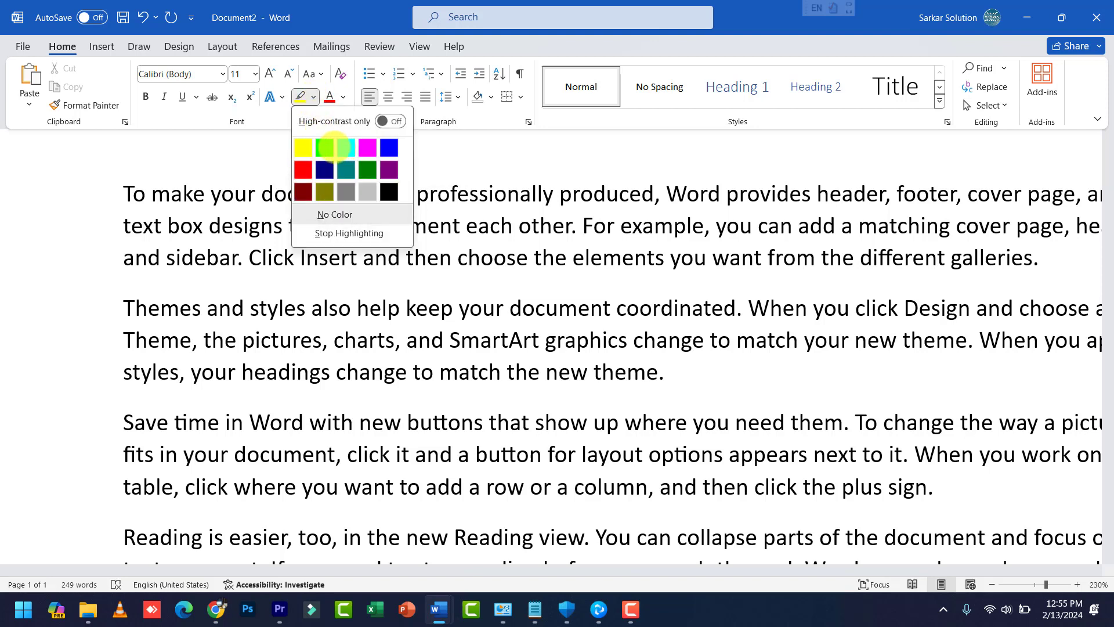
click(334, 148)
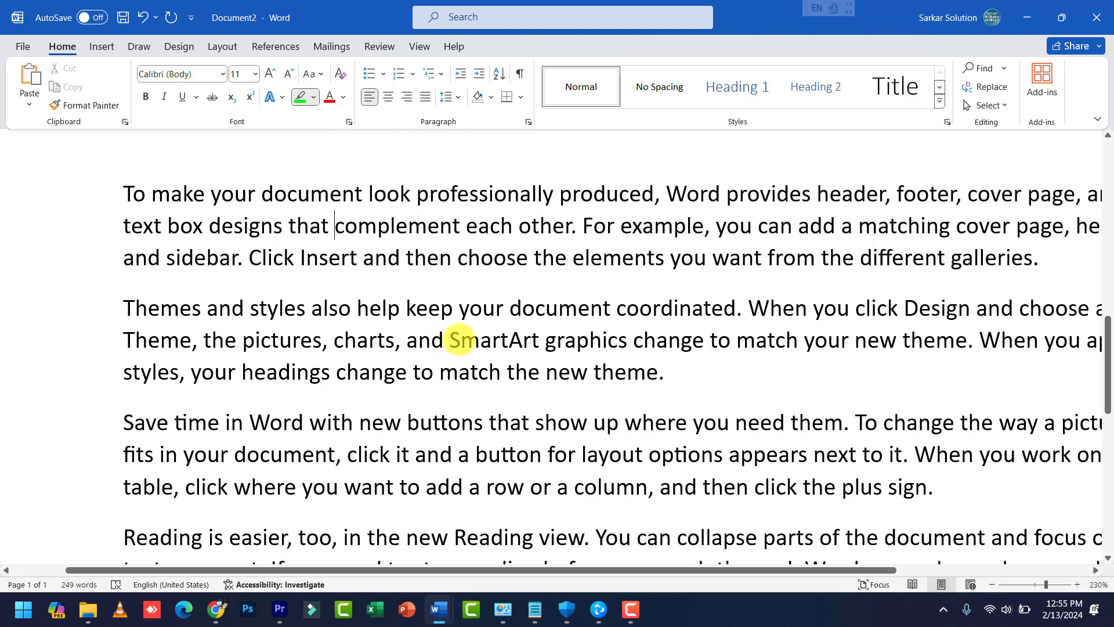
drag(460, 340, 543, 340)
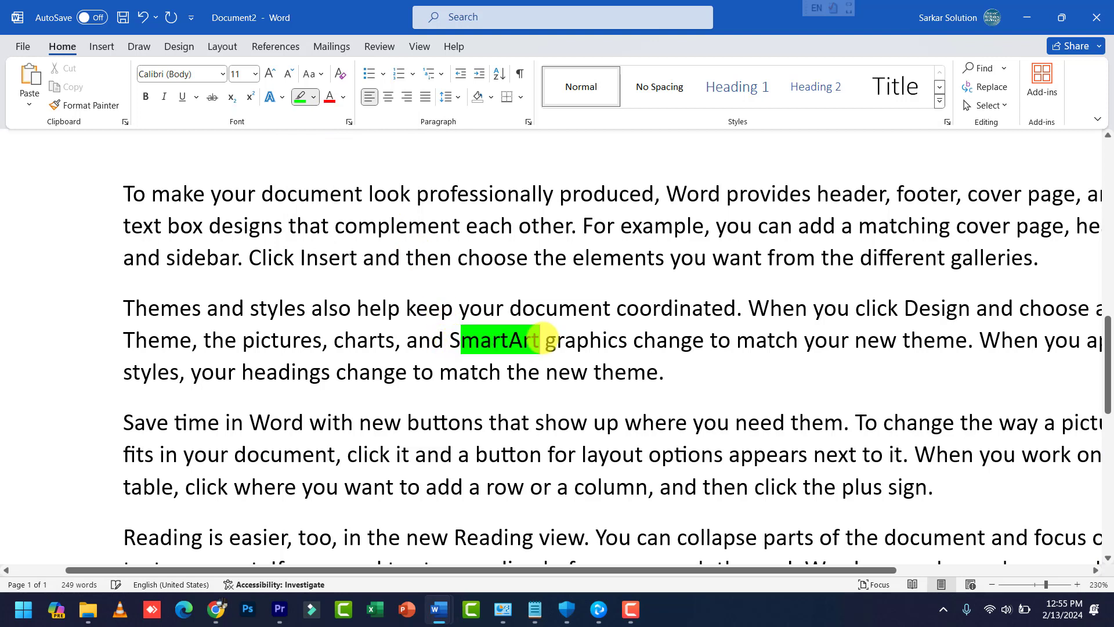
drag(455, 338, 471, 348)
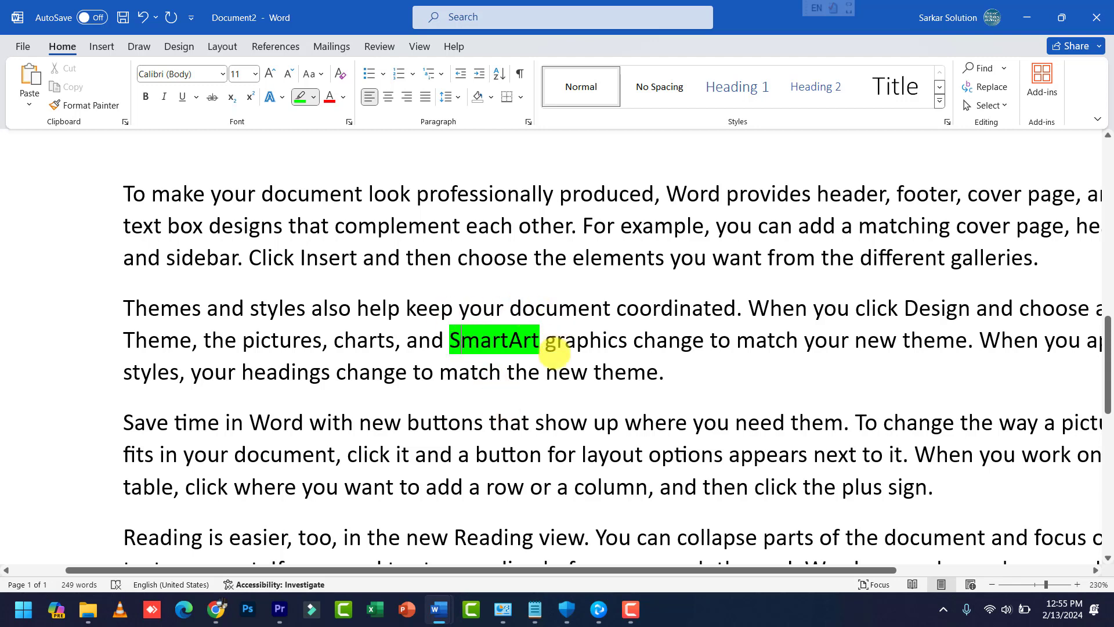
scroll(581, 424, down, 5)
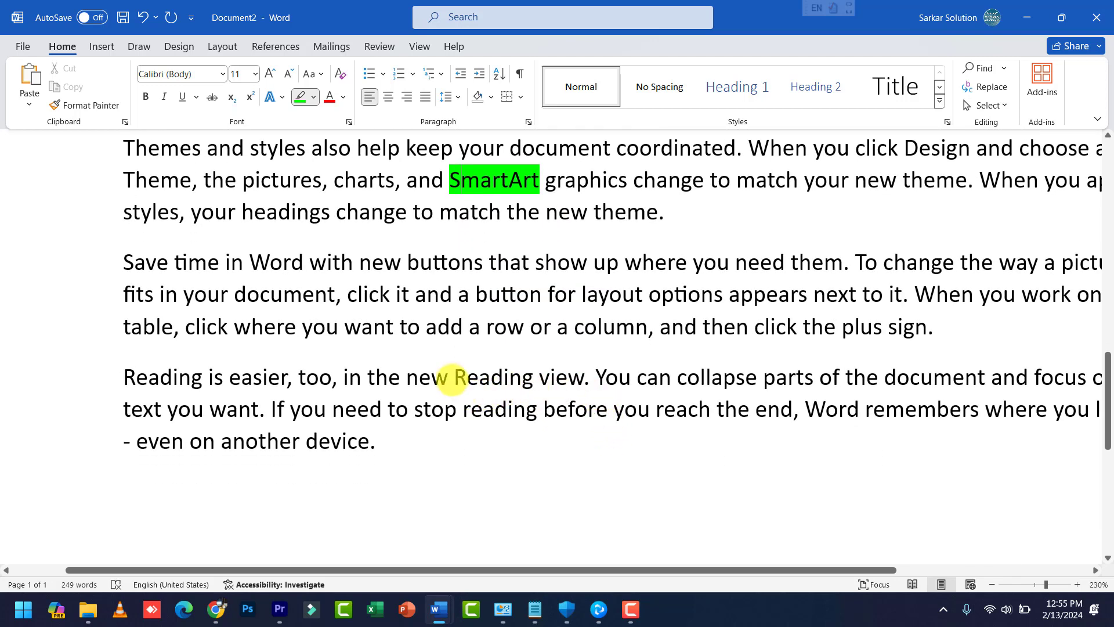
drag(453, 379, 573, 375)
key(ctrl+alt+h)
scroll(494, 493, up, 8)
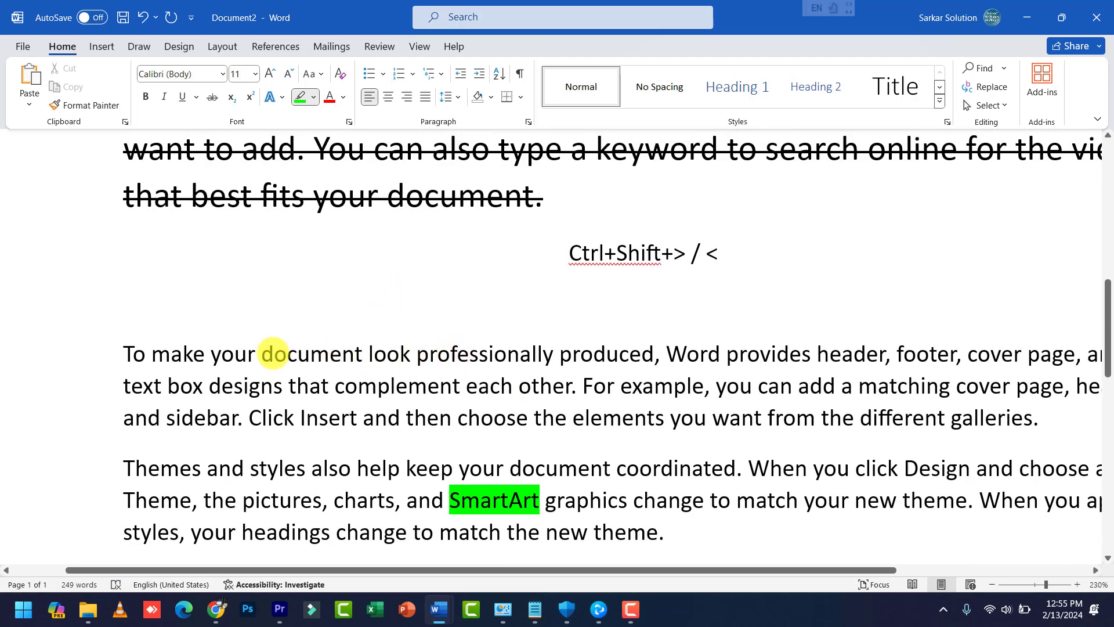
drag(262, 352, 364, 354)
key(ctrl+alt+h)
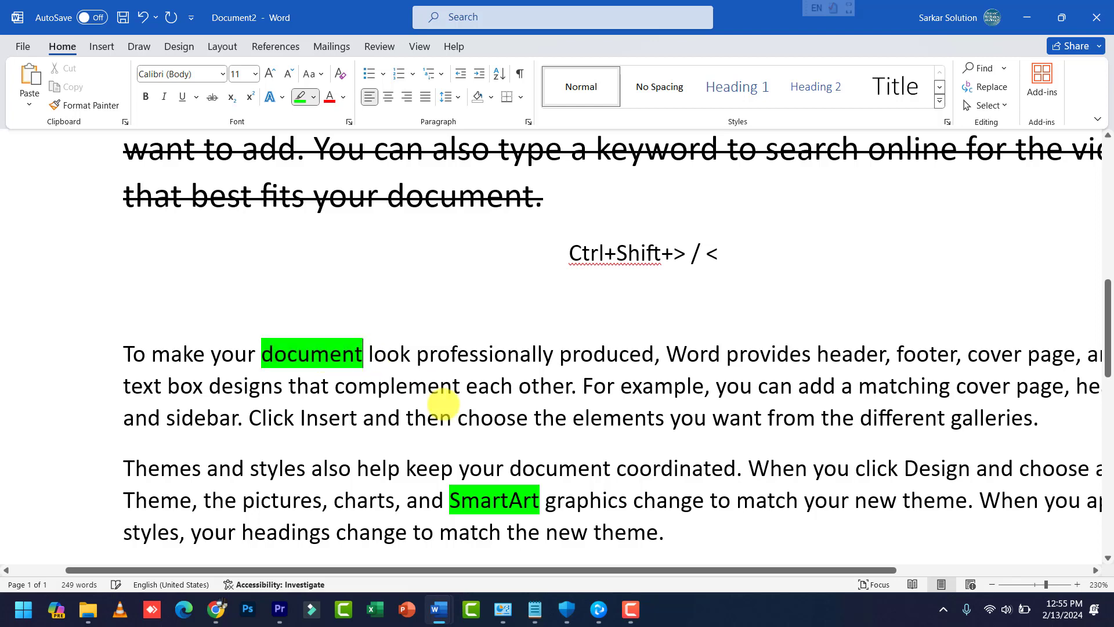
Step: Clear the trial green highlights from document, SmartArt and Reading view
scroll(441, 400, down, 2)
scroll(451, 400, down, 4)
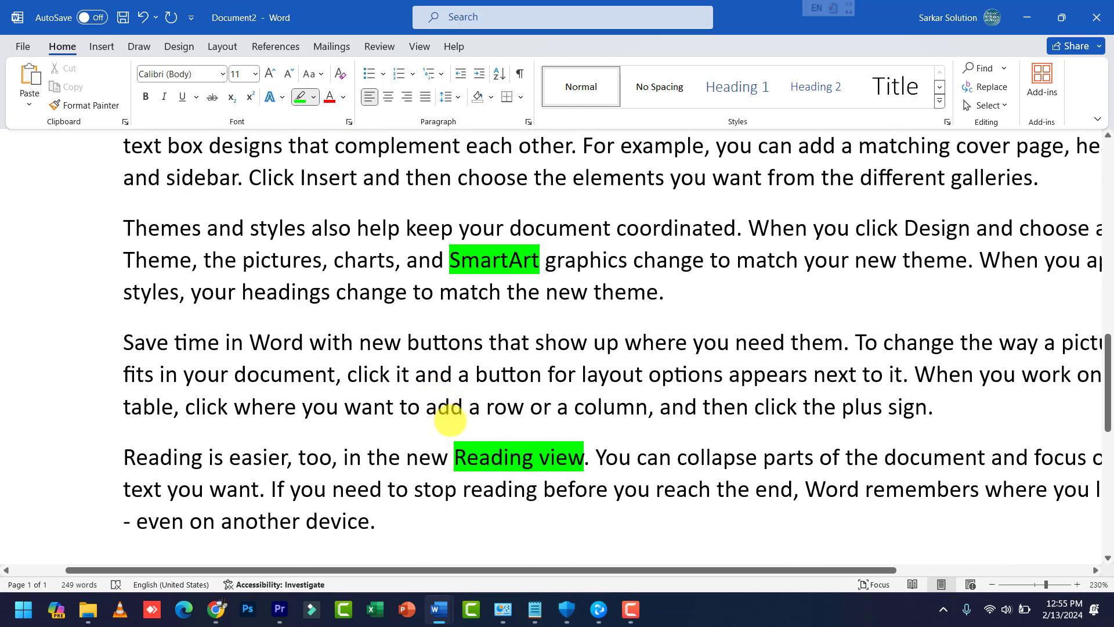
scroll(450, 420, up, 4)
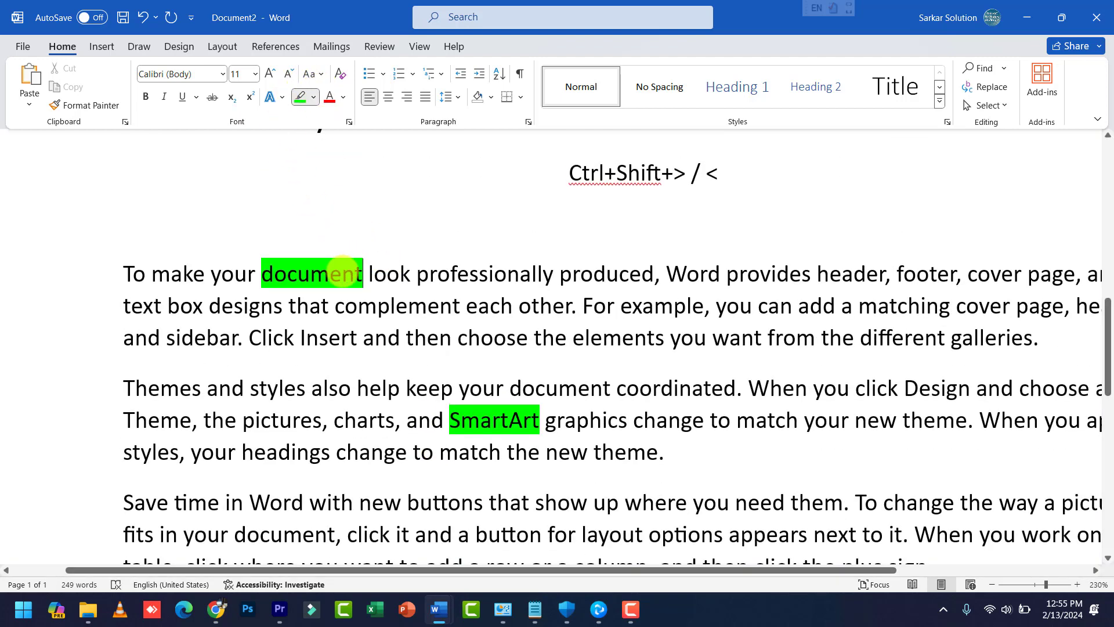
scroll(378, 323, down, 2)
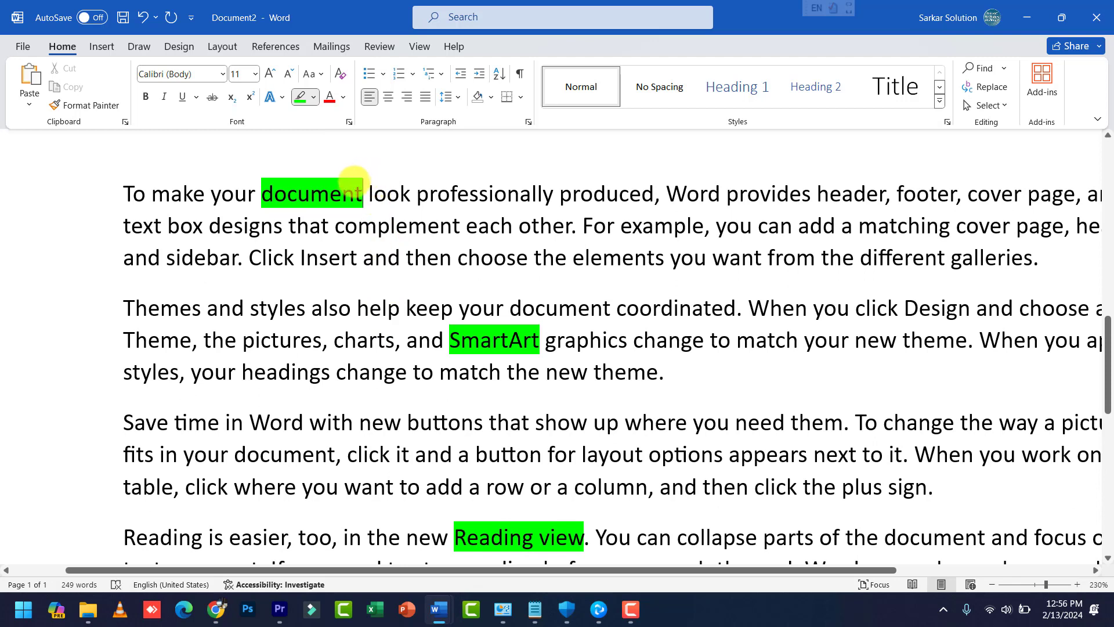
drag(364, 193, 263, 193)
drag(544, 338, 443, 340)
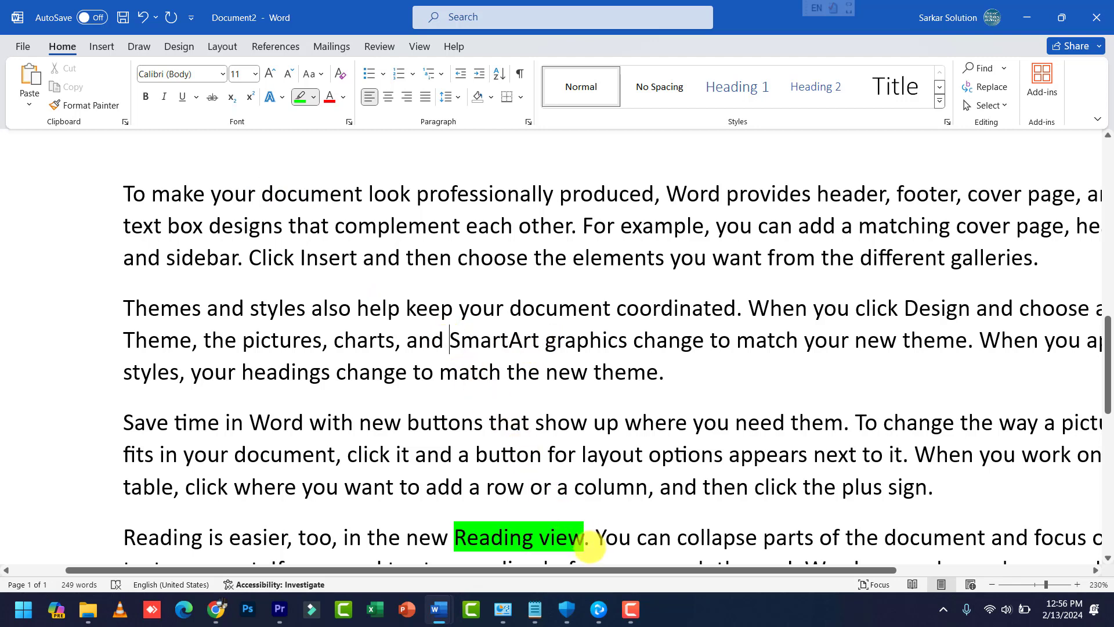
drag(576, 537, 455, 534)
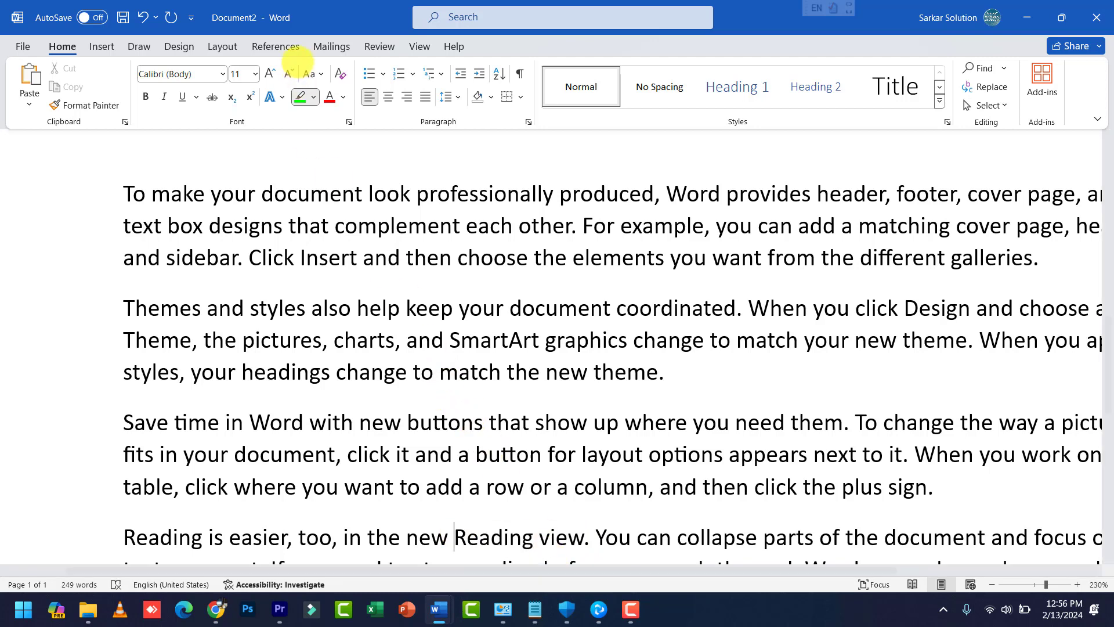
Step: Highlight the three sample passages in green with the highlighter
click(300, 97)
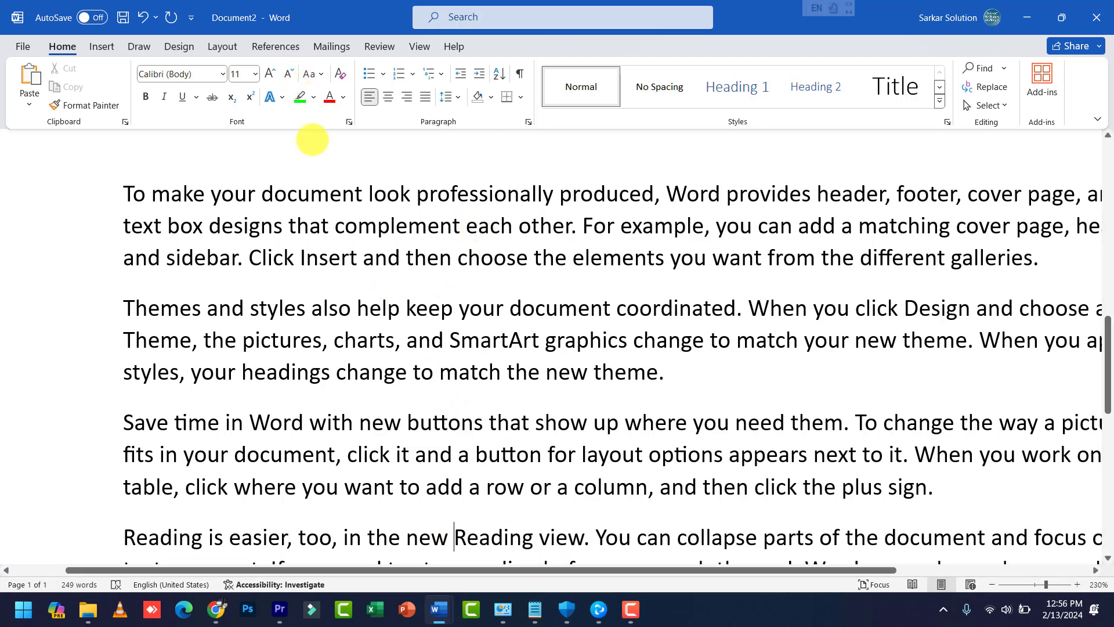
click(300, 97)
drag(289, 226, 527, 257)
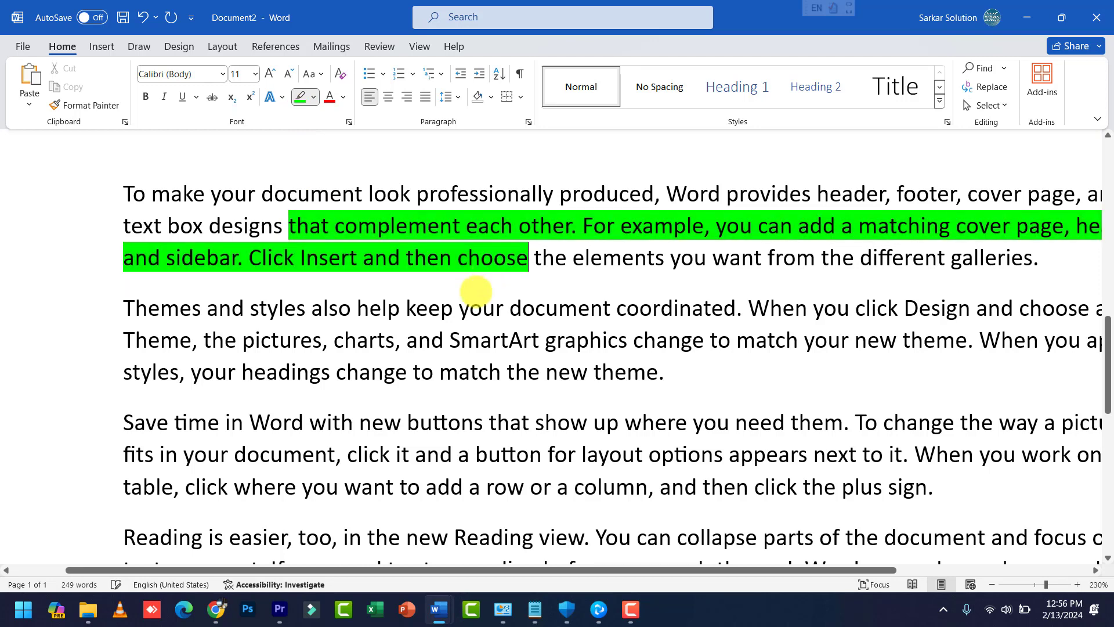
mouse_move(334, 340)
mouse_down()
mouse_move(667, 393)
mouse_move(665, 383)
mouse_up()
drag(458, 455, 757, 538)
Step: Select all four sample paragraphs and set their highlight colour to No Color
scroll(735, 522, down, 1)
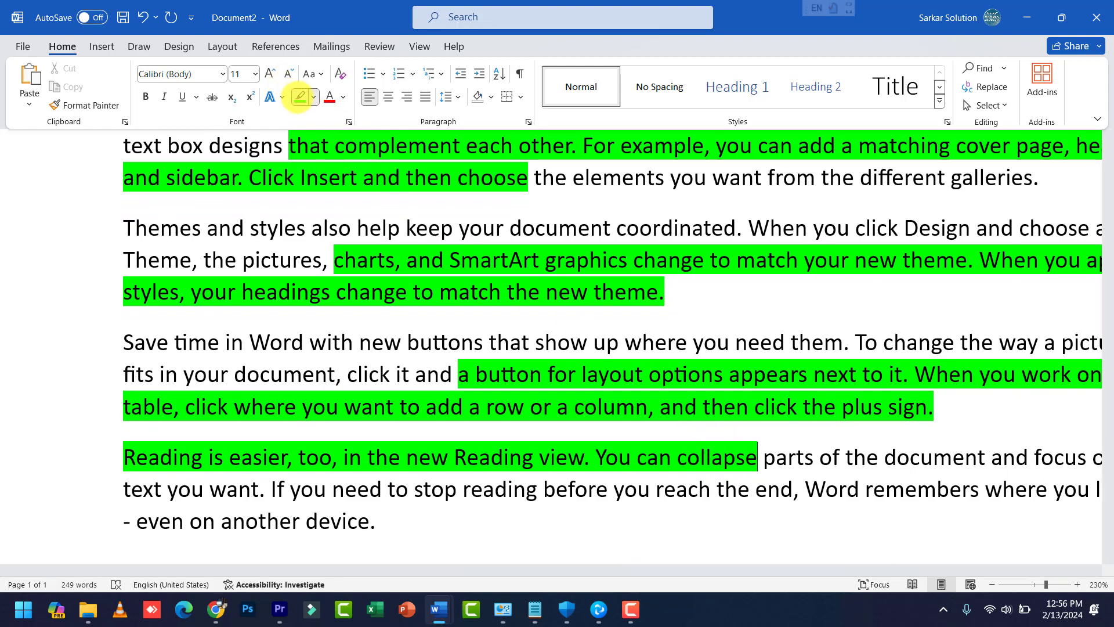
scroll(249, 216, up, 1)
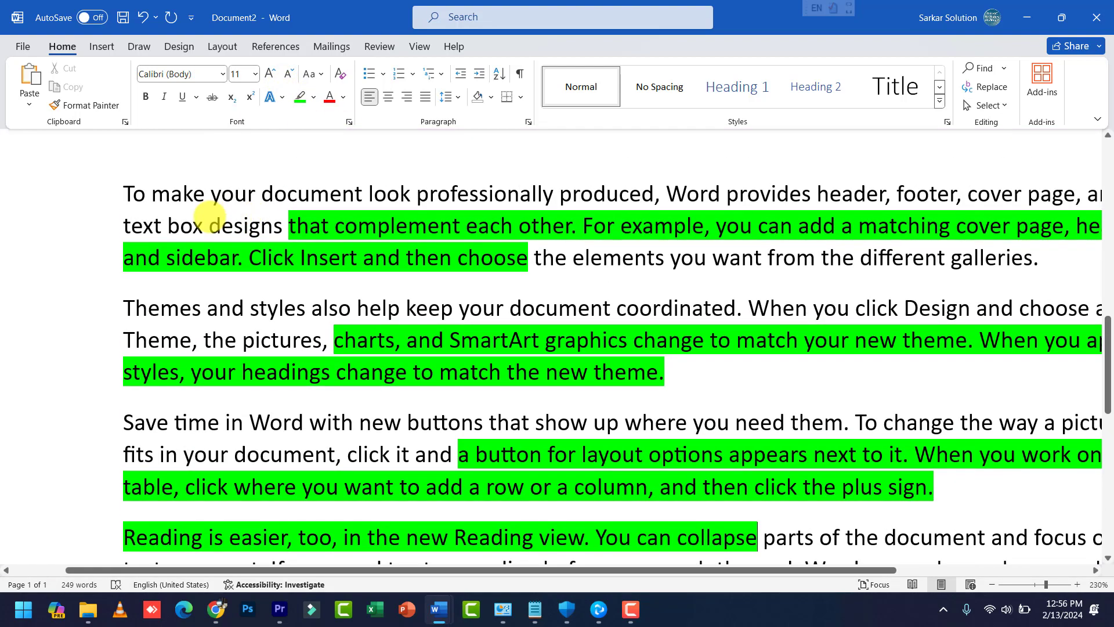
scroll(211, 218, down, 1)
scroll(301, 305, down, 2)
scroll(256, 284, down, 2)
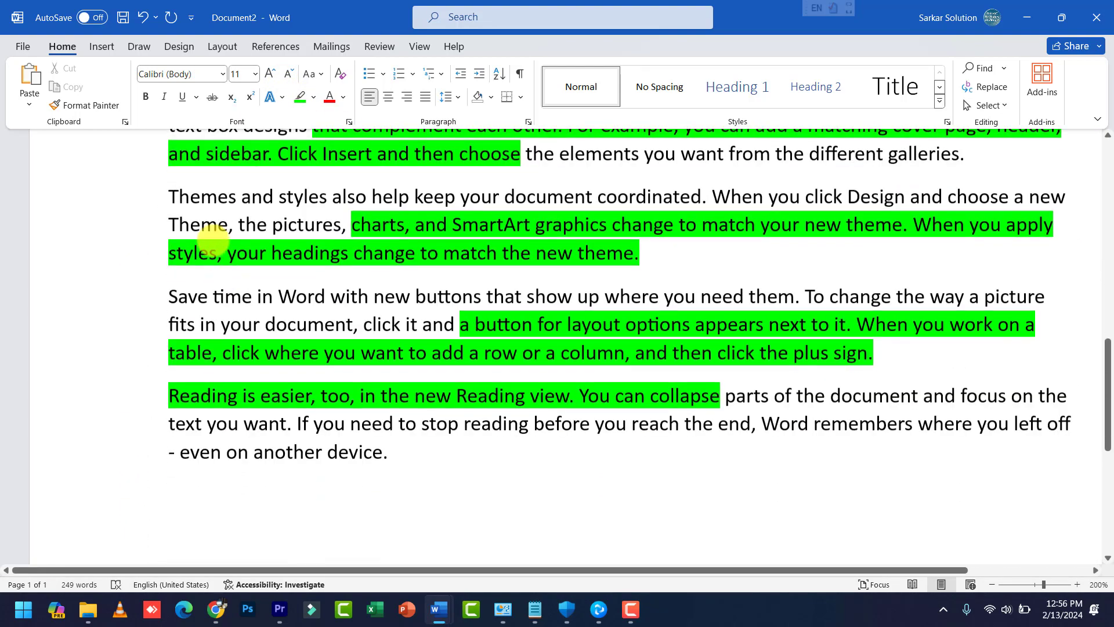
scroll(195, 192, up, 1)
scroll(191, 186, up, 1)
drag(164, 242, 517, 520)
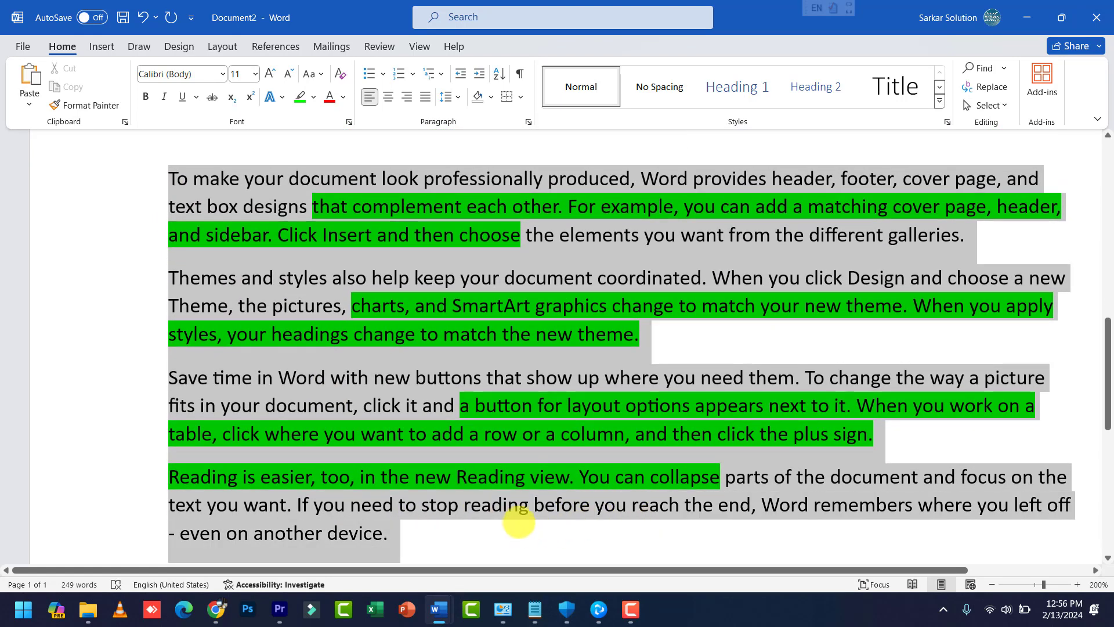
click(314, 97)
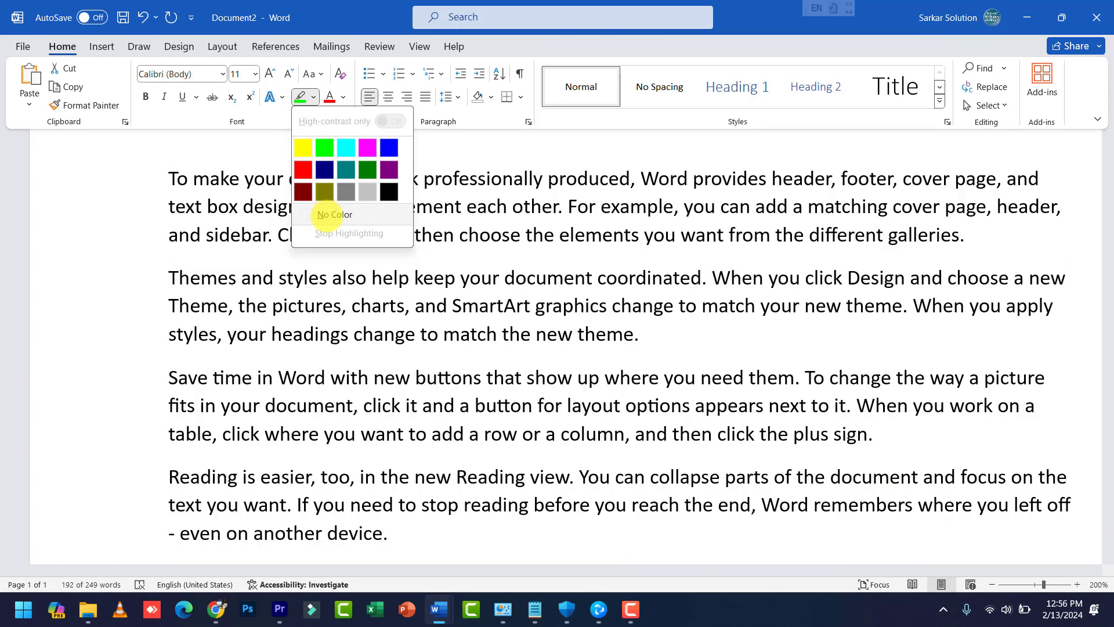
click(328, 215)
key(Right)
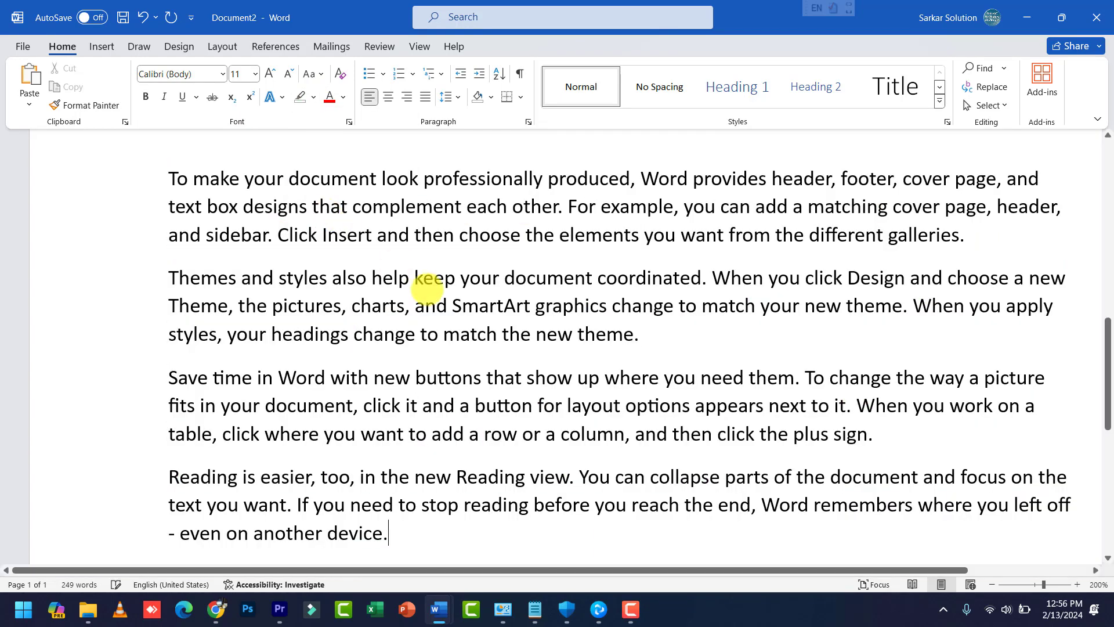
drag(170, 180, 974, 250)
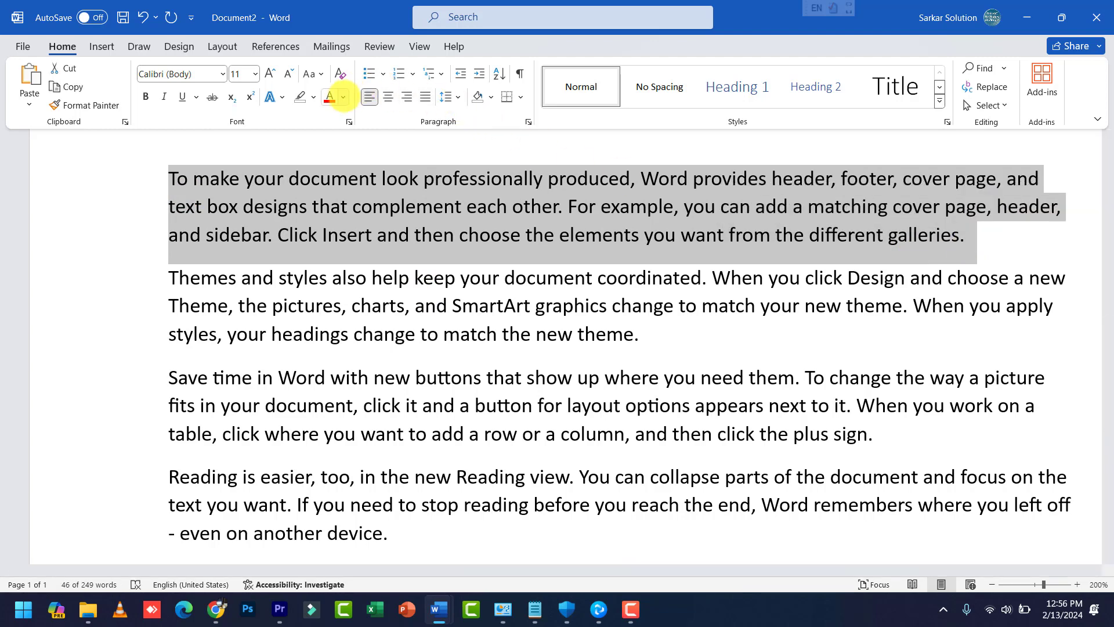
Step: Colour the first paragraph red and grow it to 16 pt
click(342, 97)
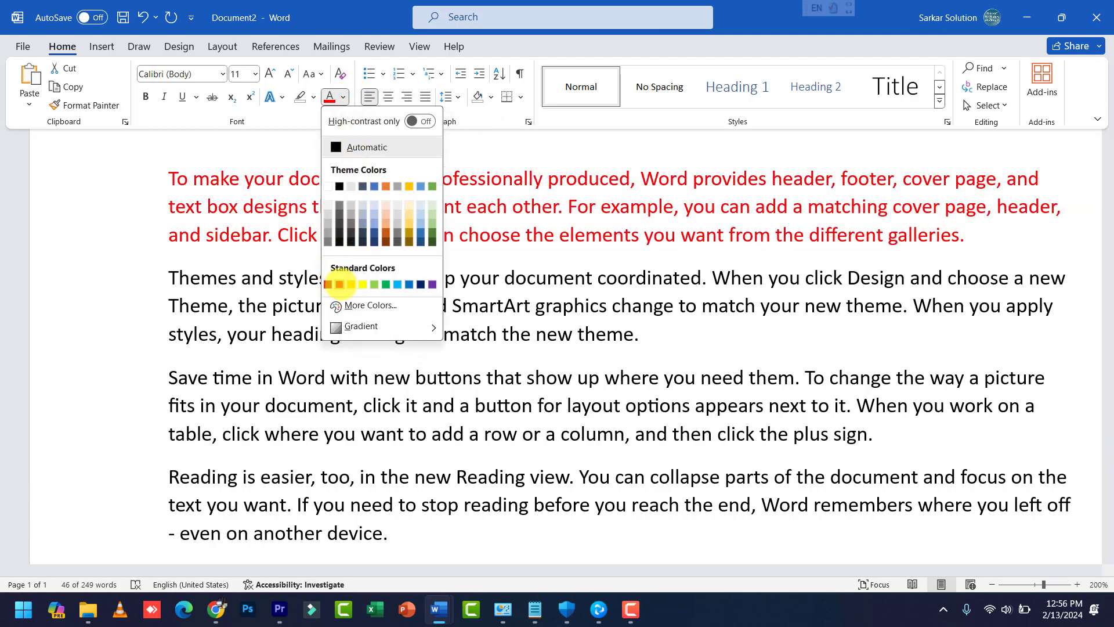
click(329, 283)
click(271, 74)
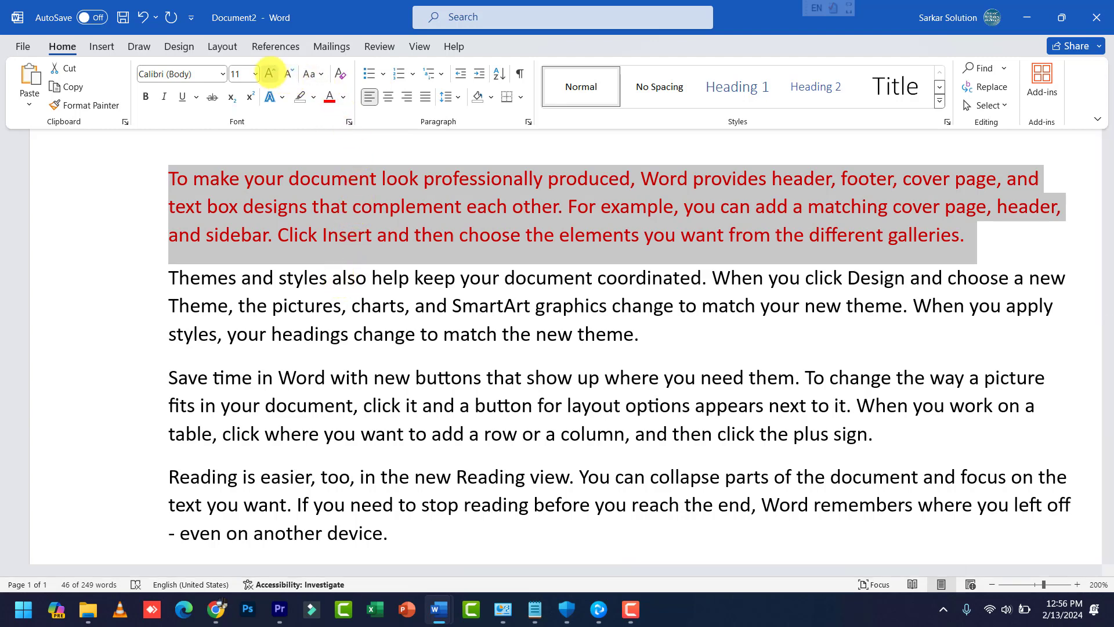
click(271, 74)
click(271, 75)
Step: Give the paragraph text a light red Light Variations gradient
click(343, 97)
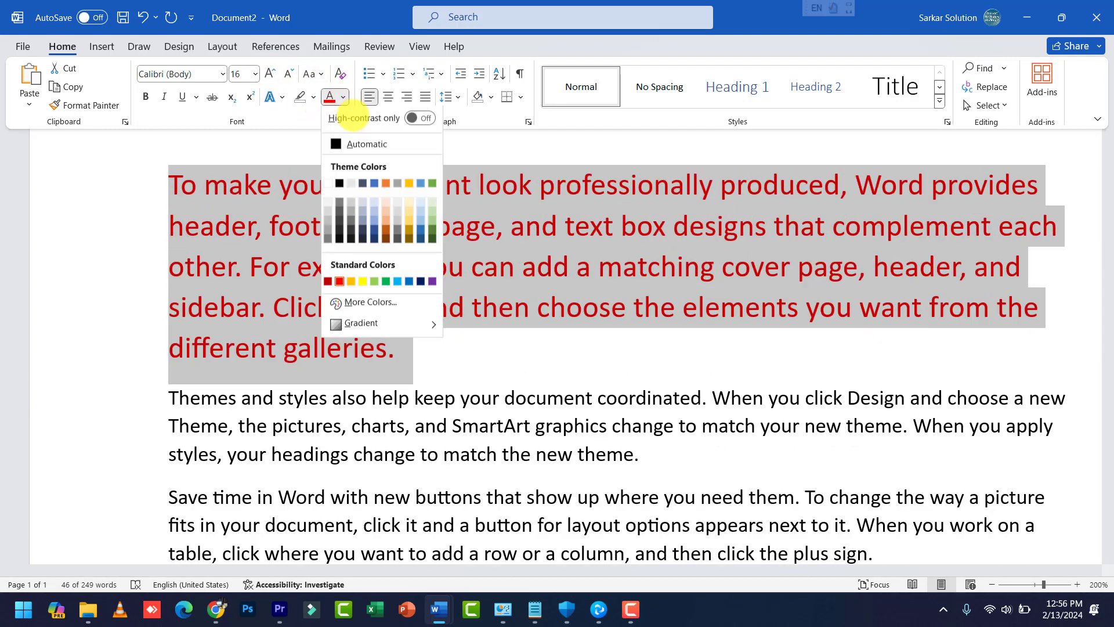
mouse_move(361, 327)
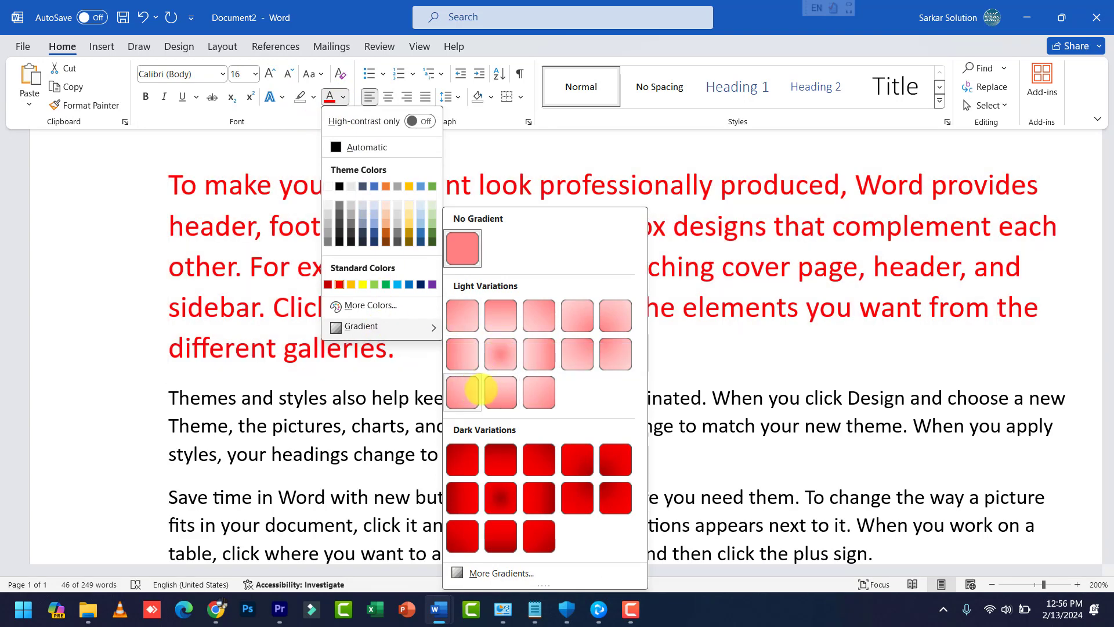
click(501, 389)
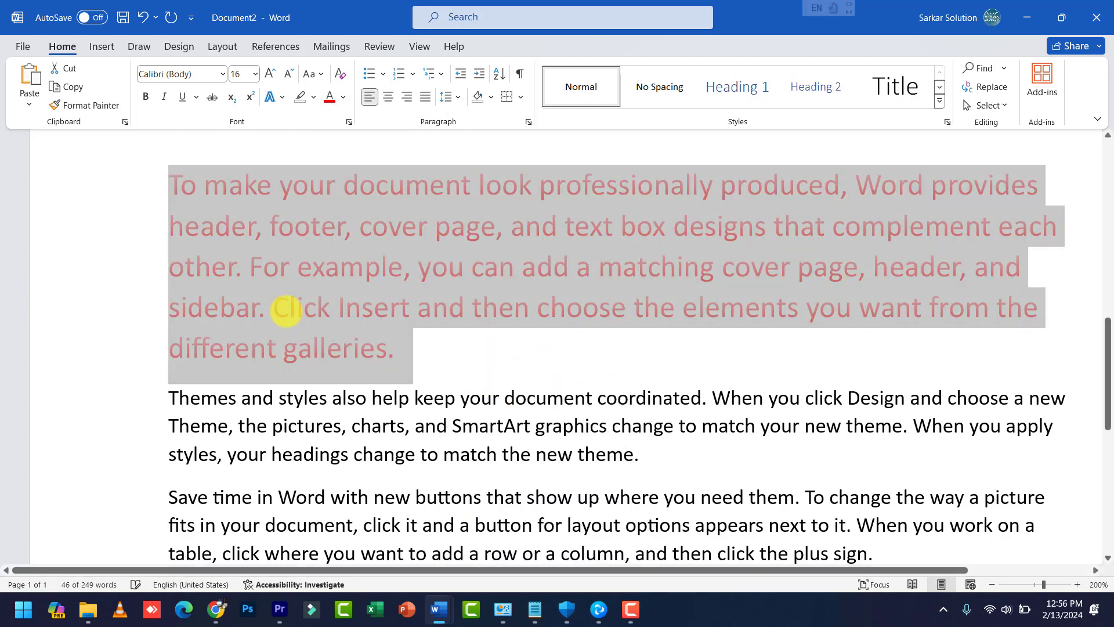
click(346, 307)
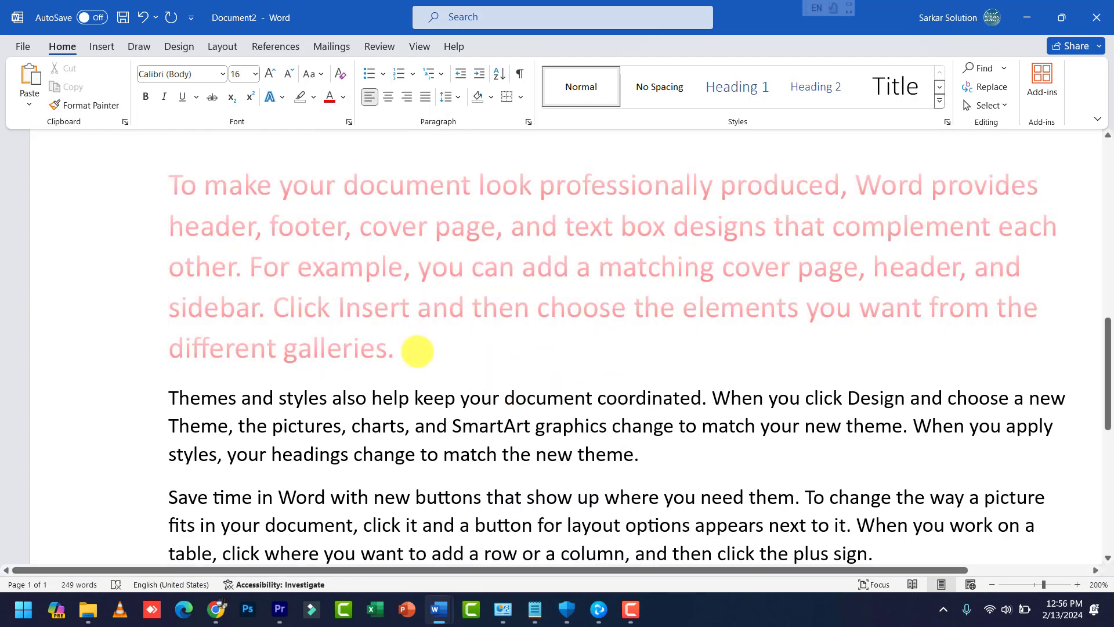
drag(367, 342, 138, 194)
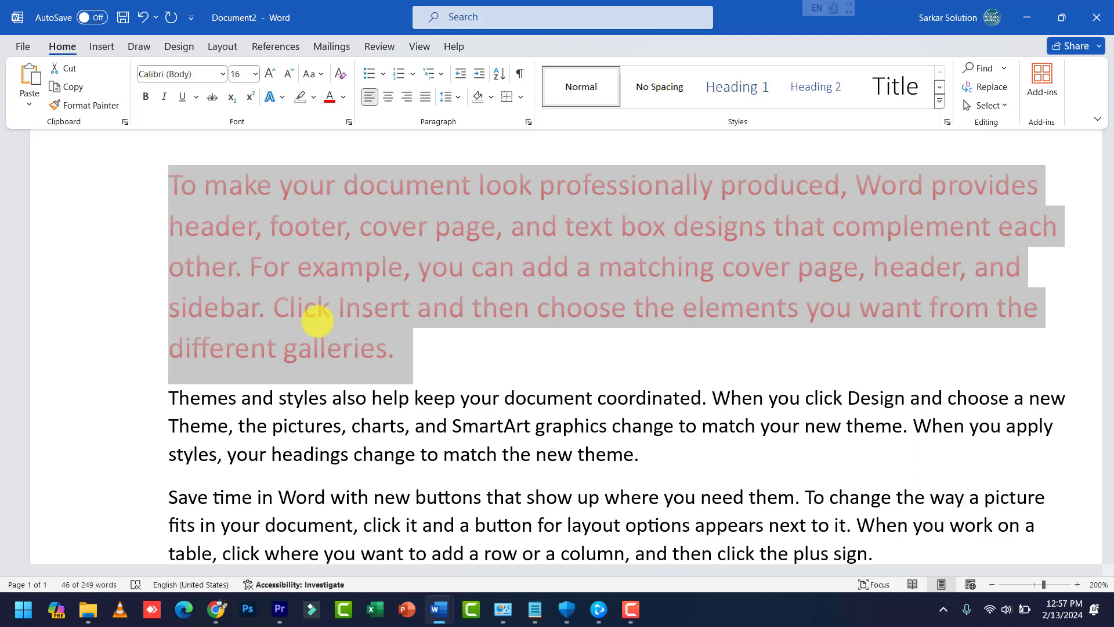
Step: Reselect the 'To make your document…' paragraph and pick Dark Blue from Standard Colors
click(416, 358)
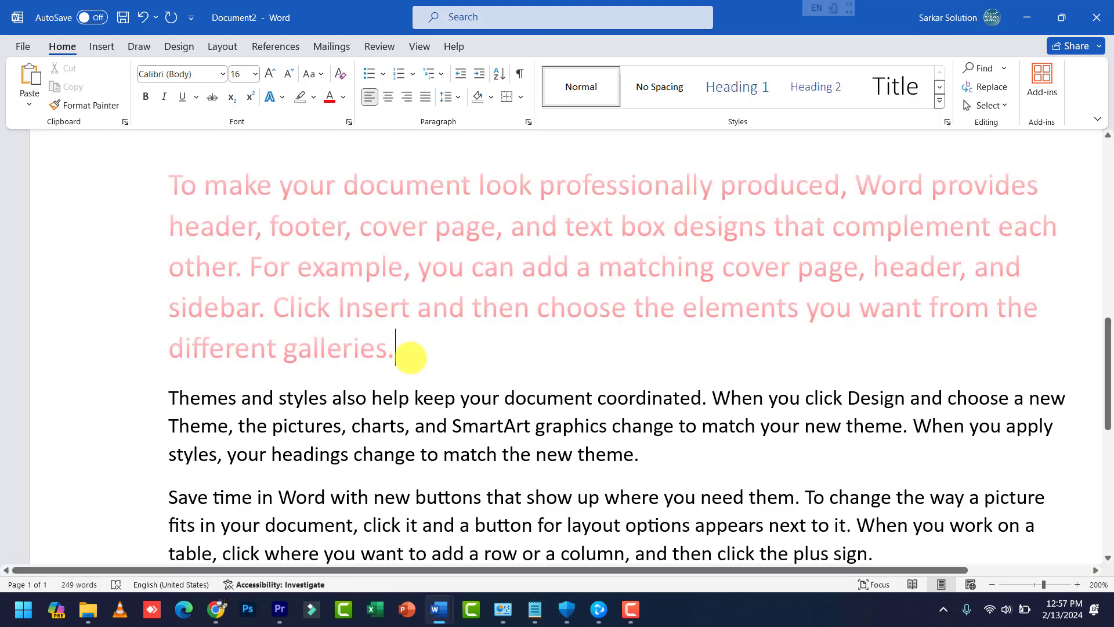
drag(373, 343, 155, 187)
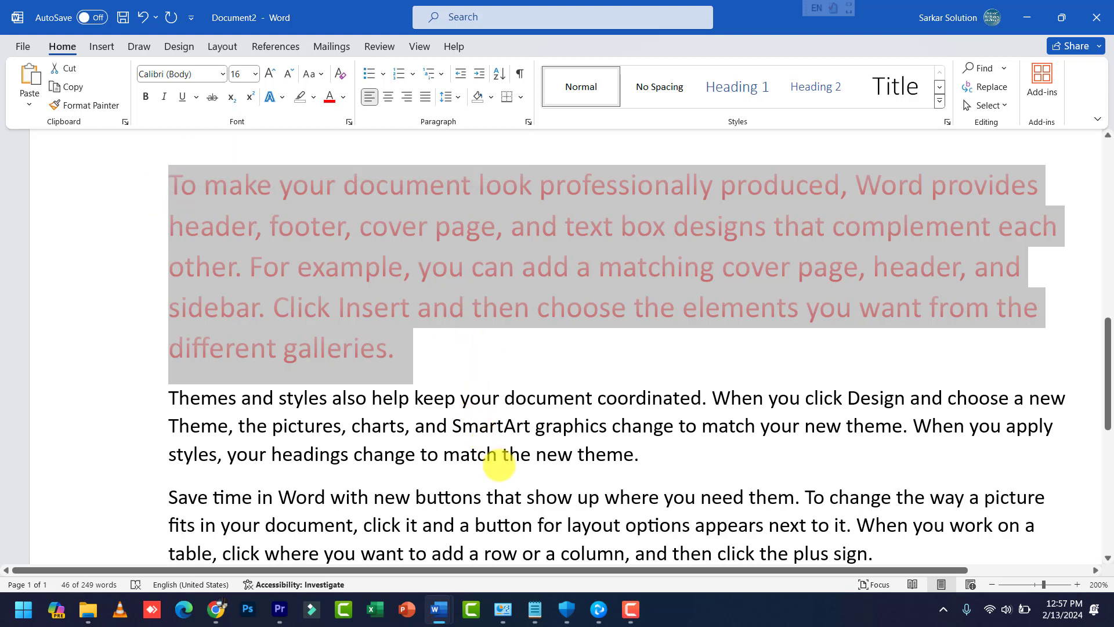
click(420, 354)
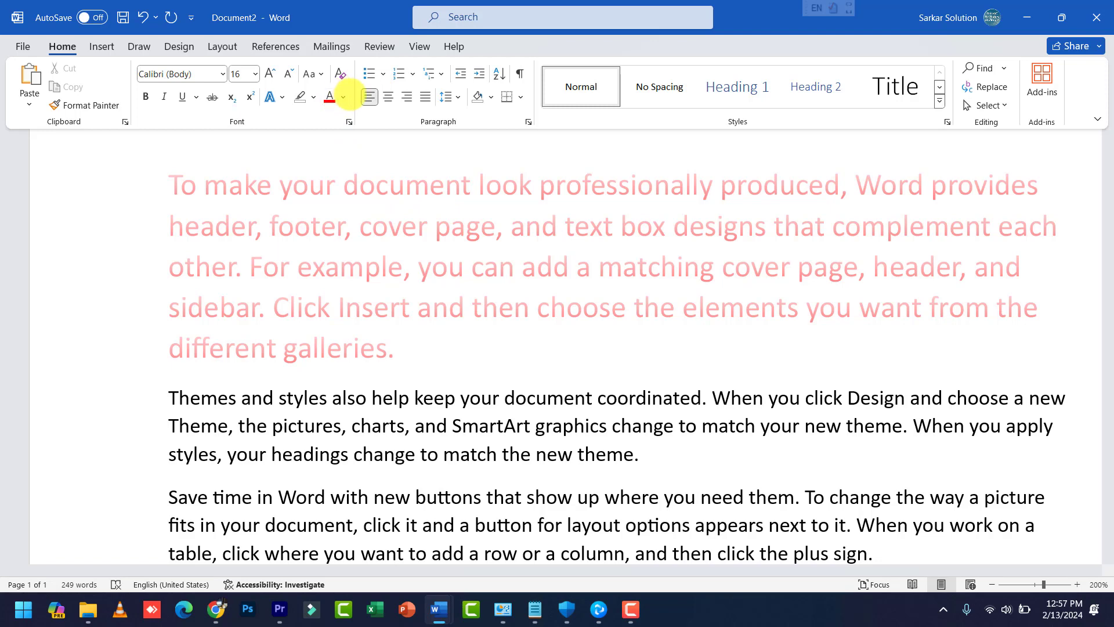
double_click(82, 184)
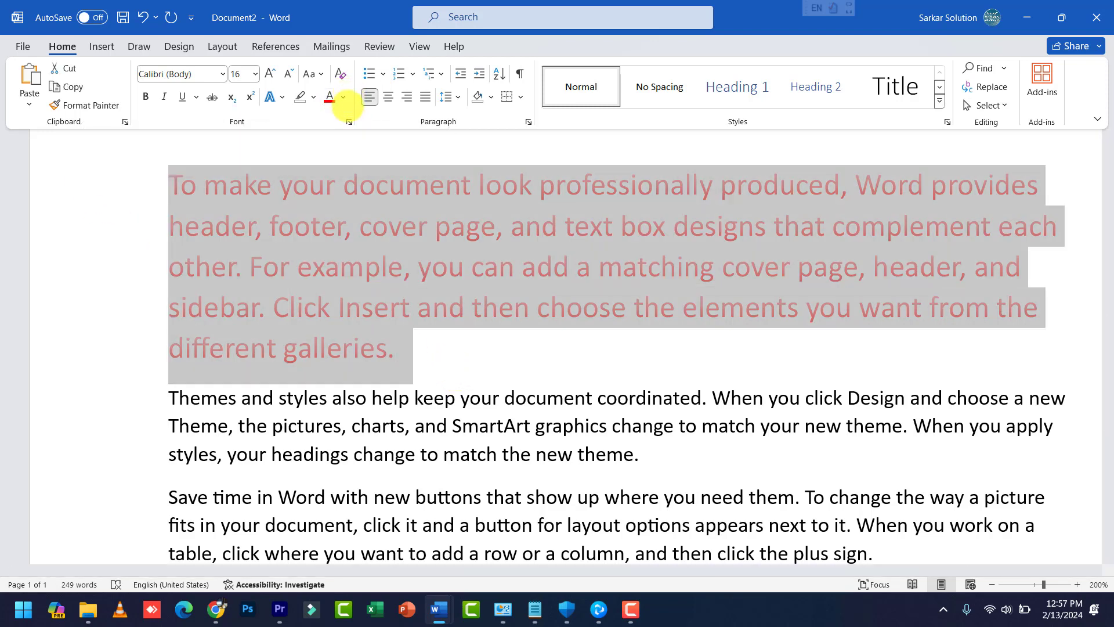
click(343, 97)
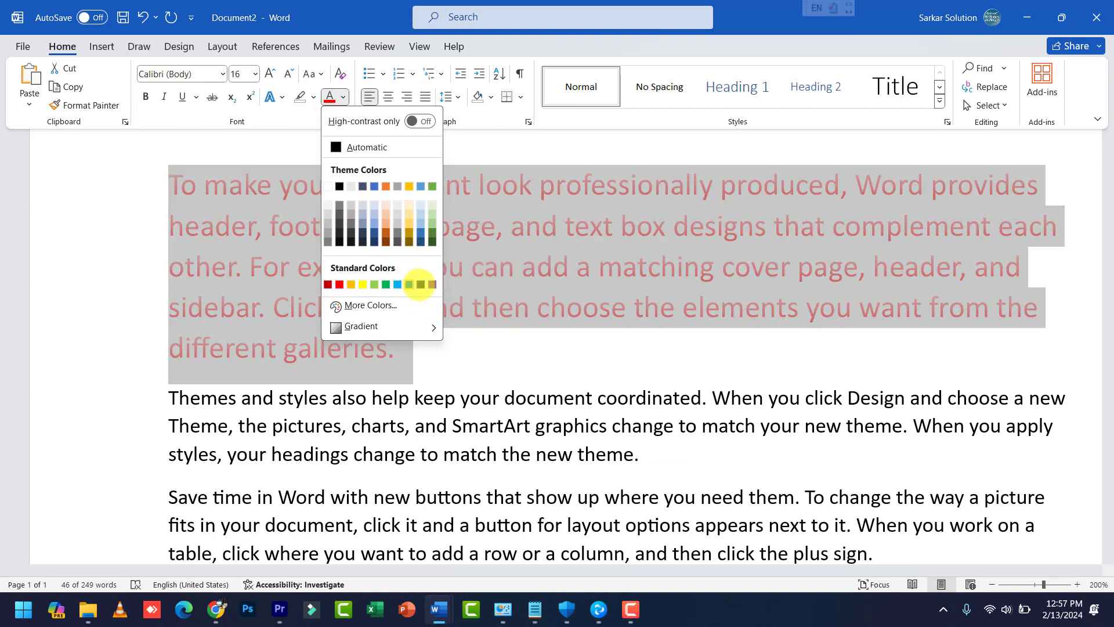
click(422, 284)
click(455, 346)
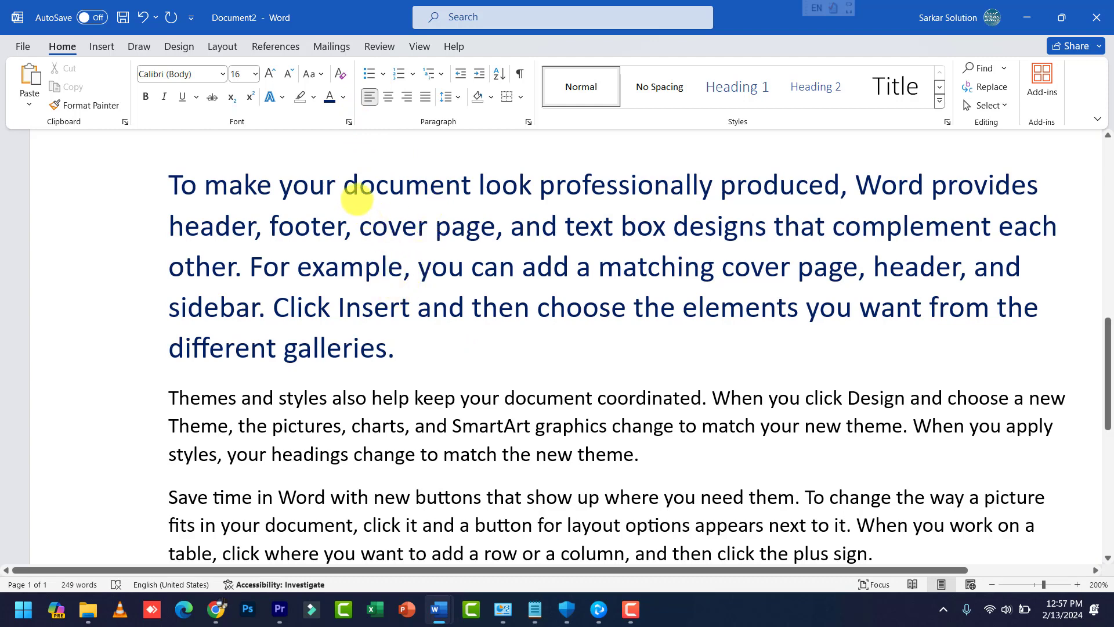
ctrl+scroll(356, 194, down, 2)
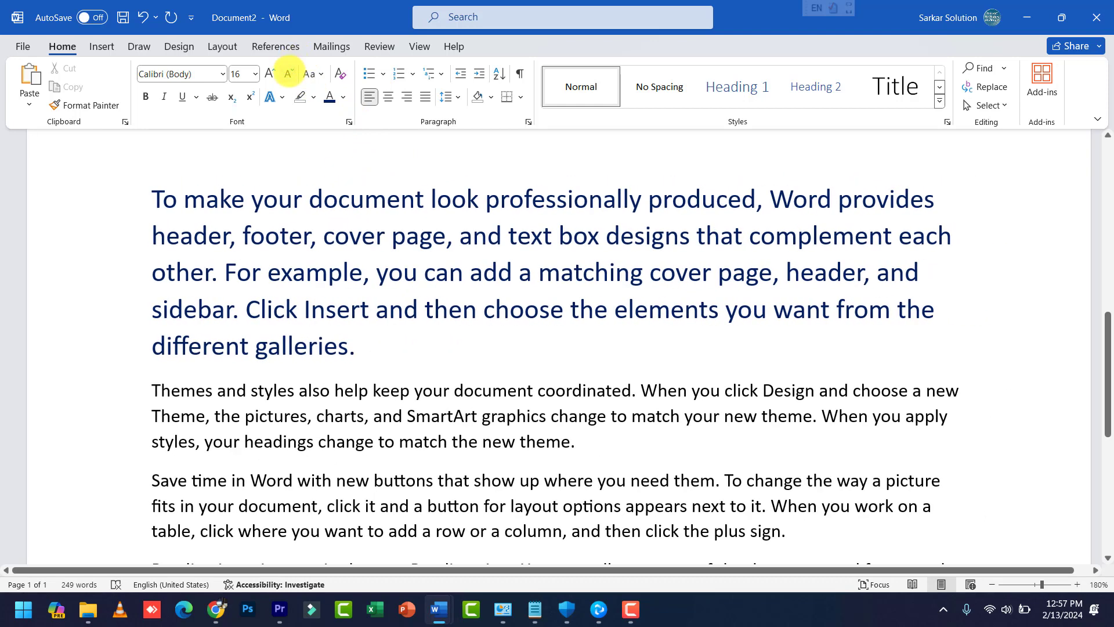
Step: Resize the dark blue first paragraph from 16 pt to 18 pt and show the Change Case options
drag(151, 200, 386, 335)
click(288, 74)
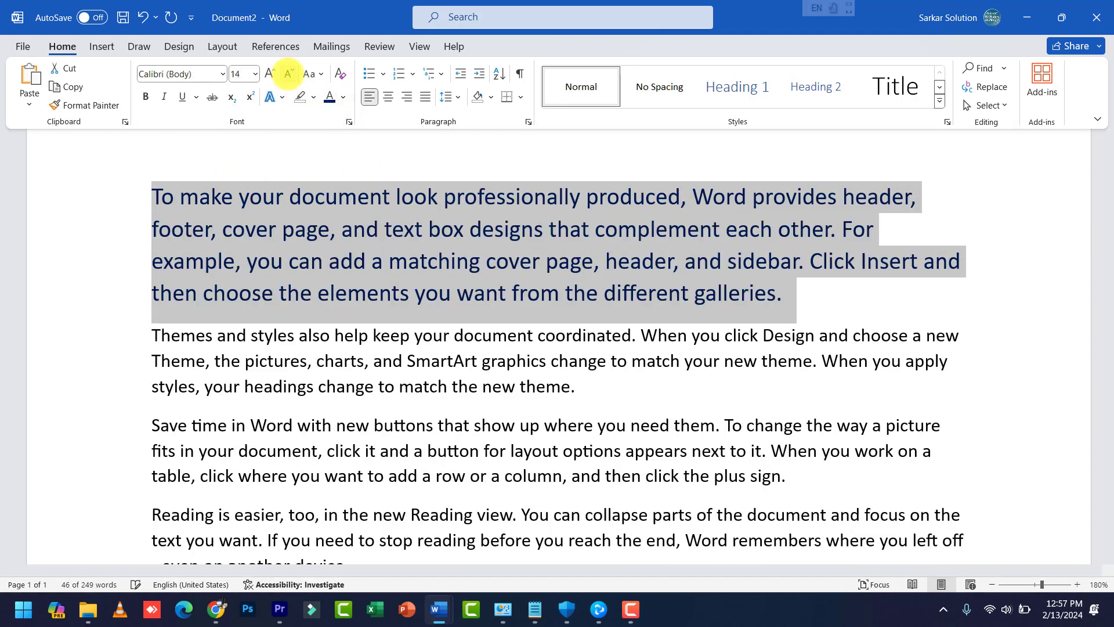
click(287, 74)
click(270, 74)
click(270, 74)
click(270, 73)
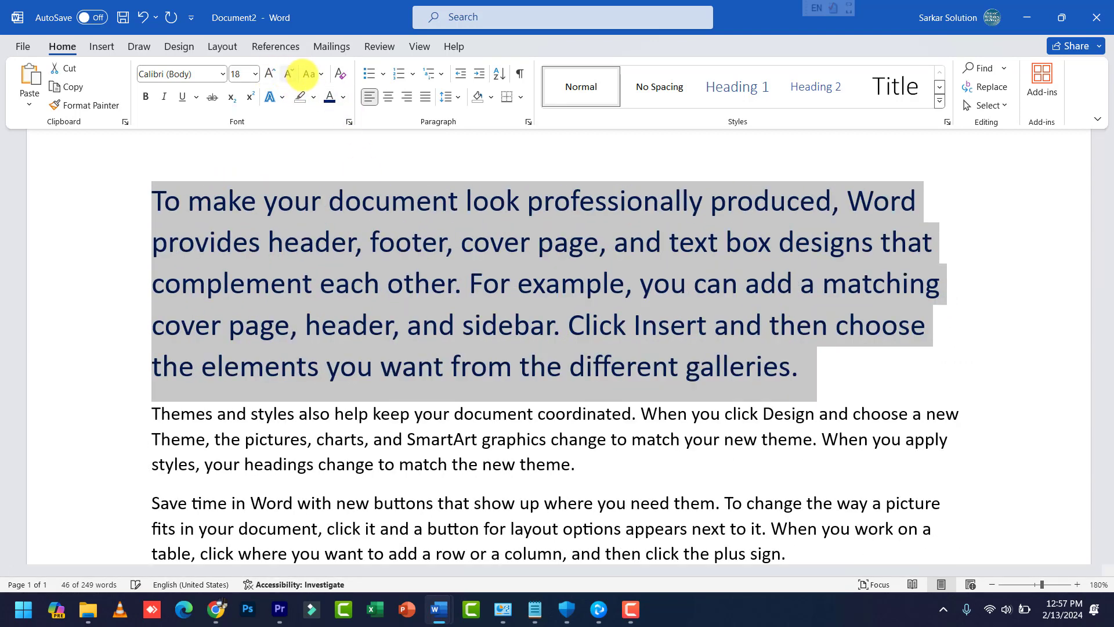
click(315, 74)
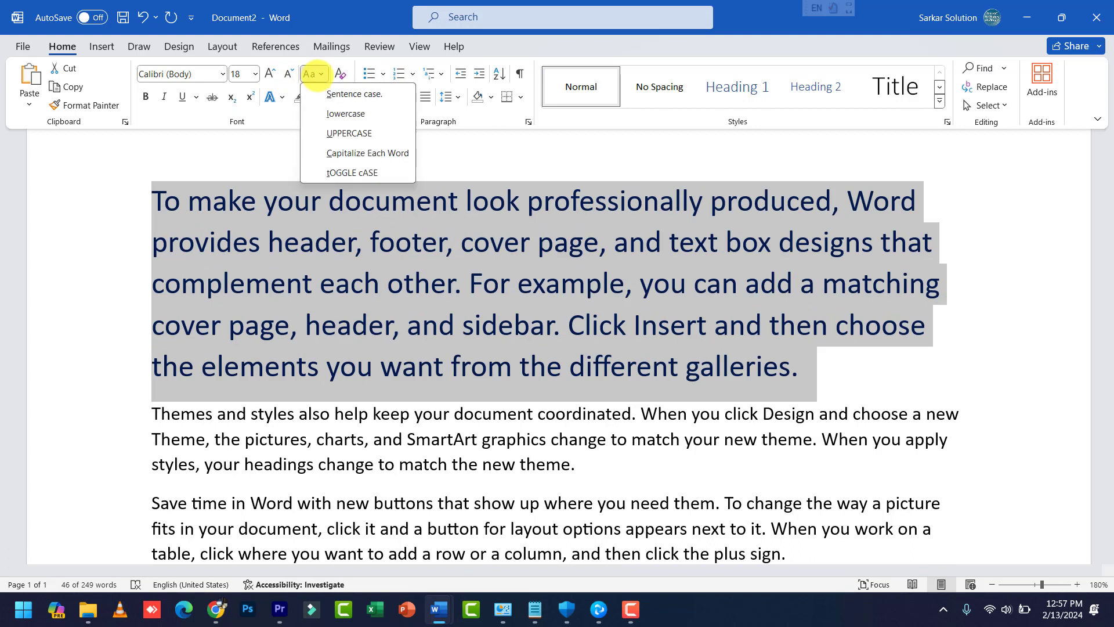
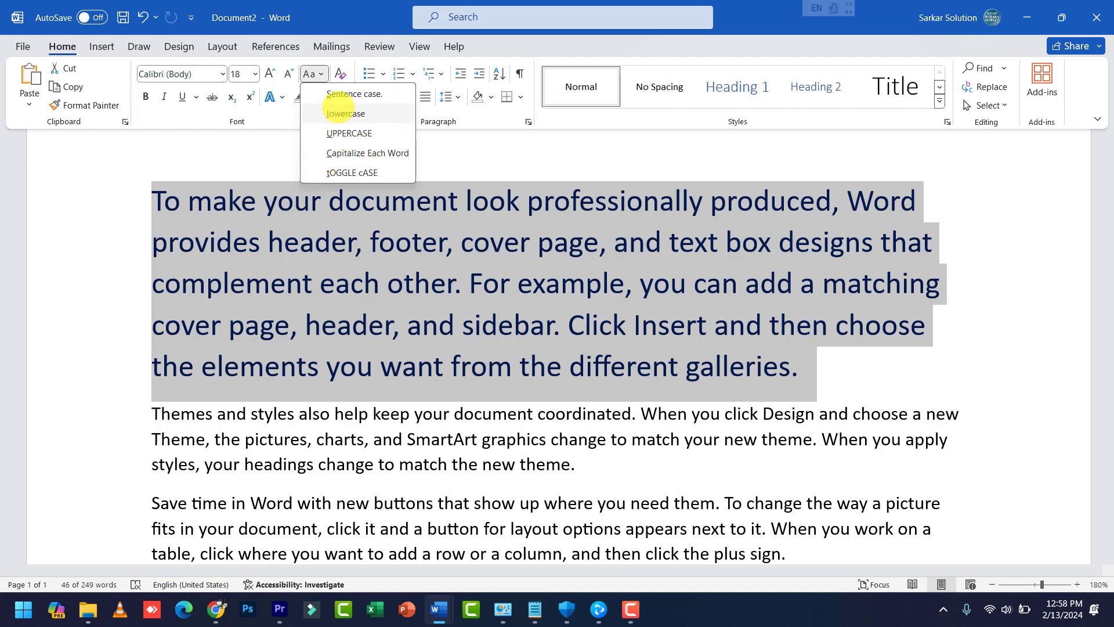
Step: Close the Change Case menu unchanged and bring up the Font Size list
click(319, 74)
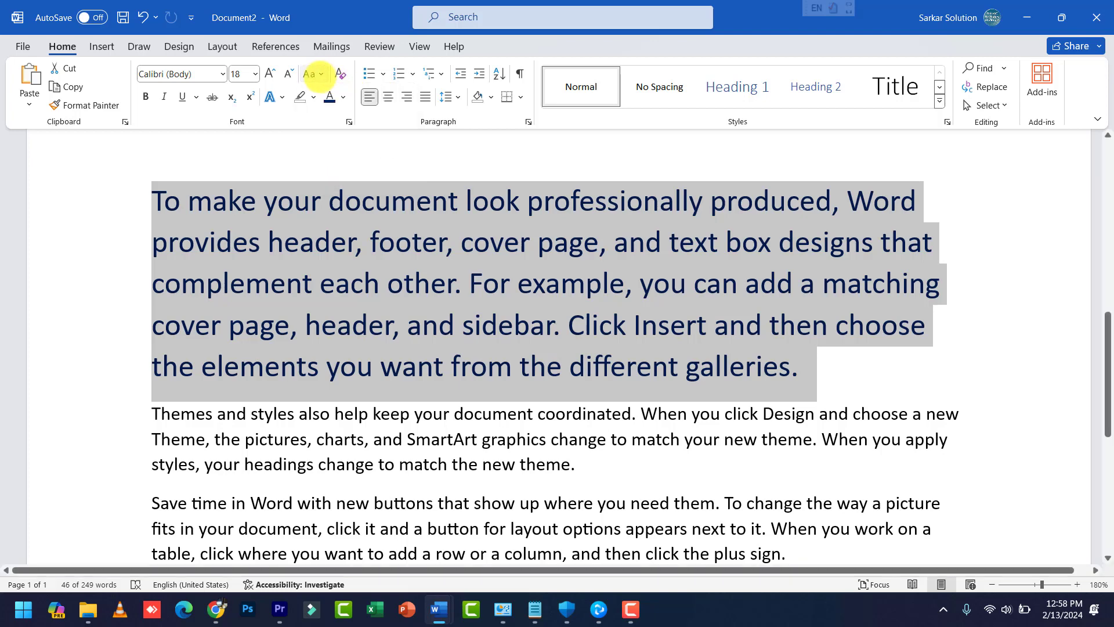
click(254, 74)
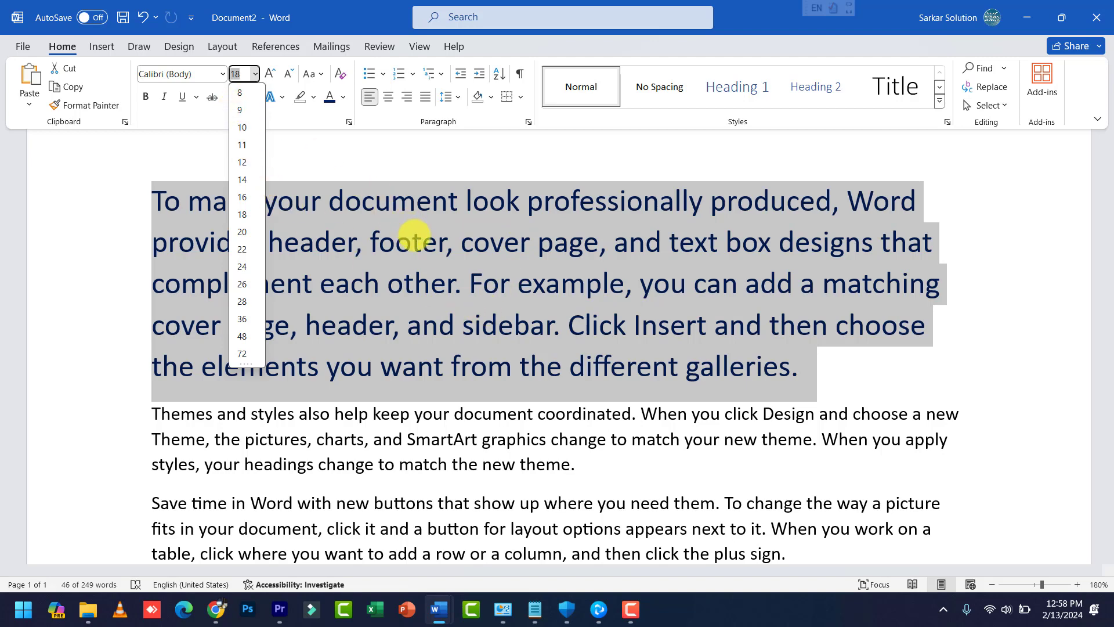
Step: Set the first paragraph to 20 pt, then enlarge it several steps with Grow Font
click(270, 73)
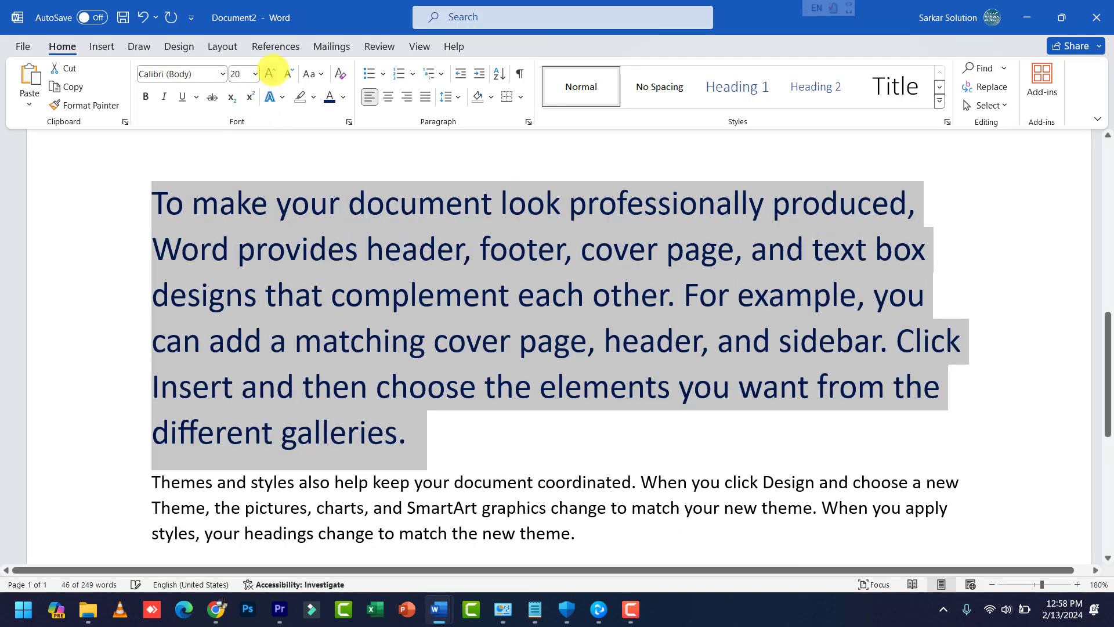
double_click(270, 72)
triple_click(271, 73)
double_click(271, 72)
triple_click(271, 73)
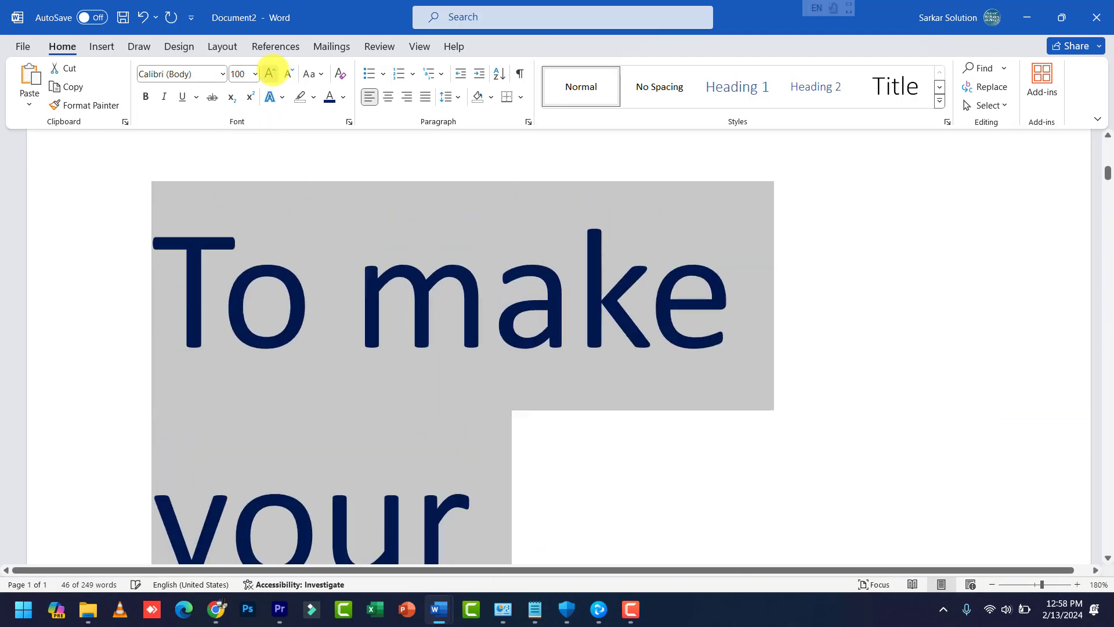
click(270, 73)
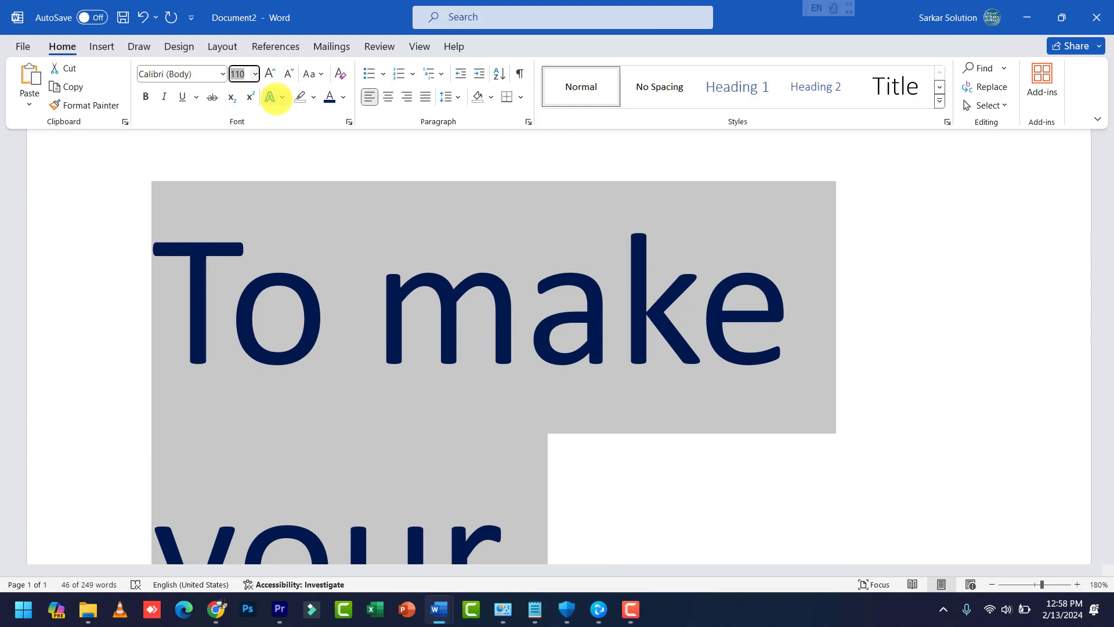
Step: Try an out-of-range 1339 pt font size and dismiss the size-limit warning
text(13)
text(3)
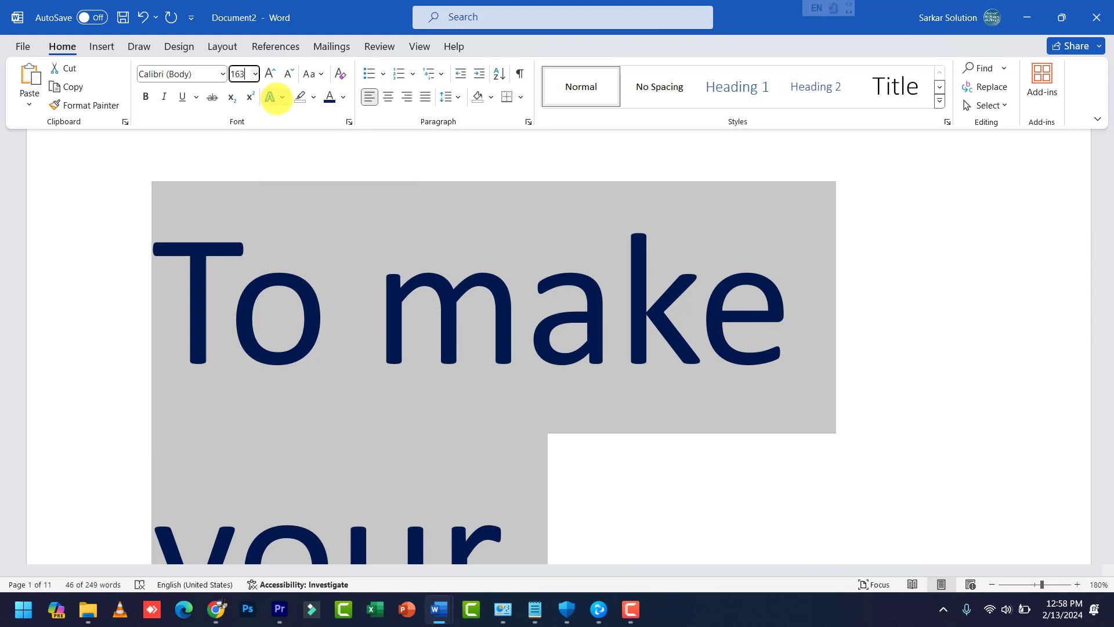
text(9)
key(Return)
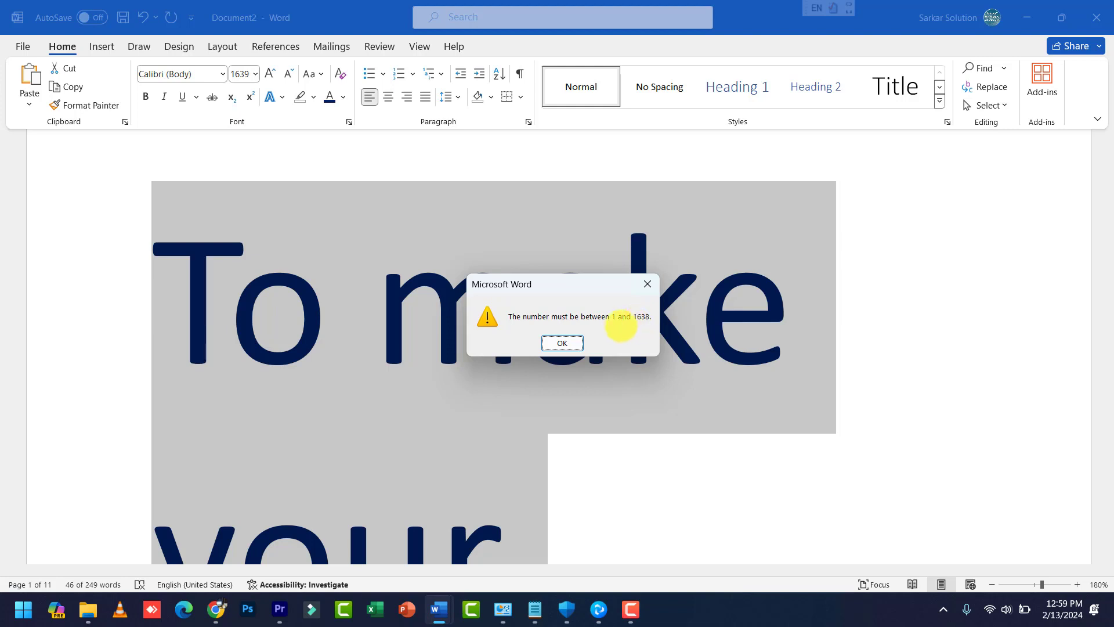
click(562, 343)
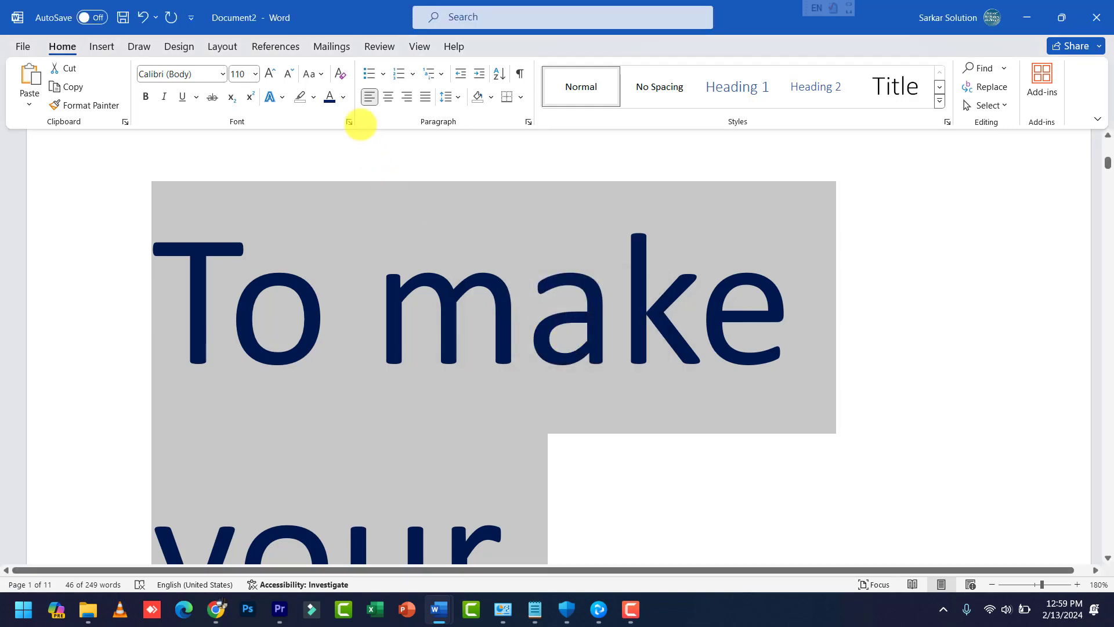
Step: Apply 80 pt, then shrink the paragraph text back down to 20 pt
click(246, 73)
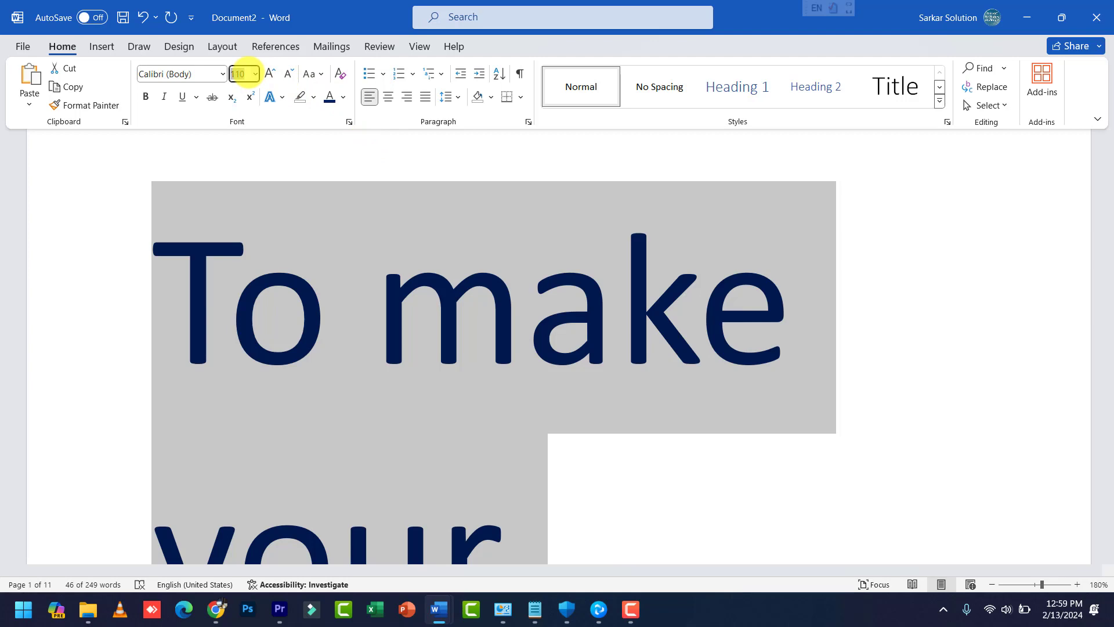
text(80)
key(Return)
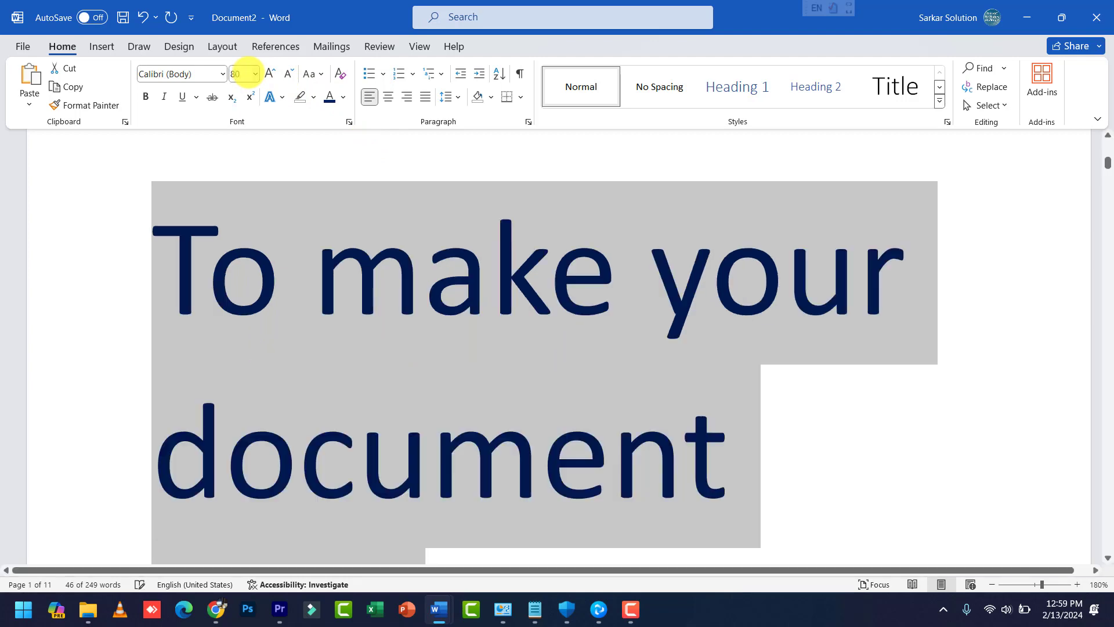
click(284, 77)
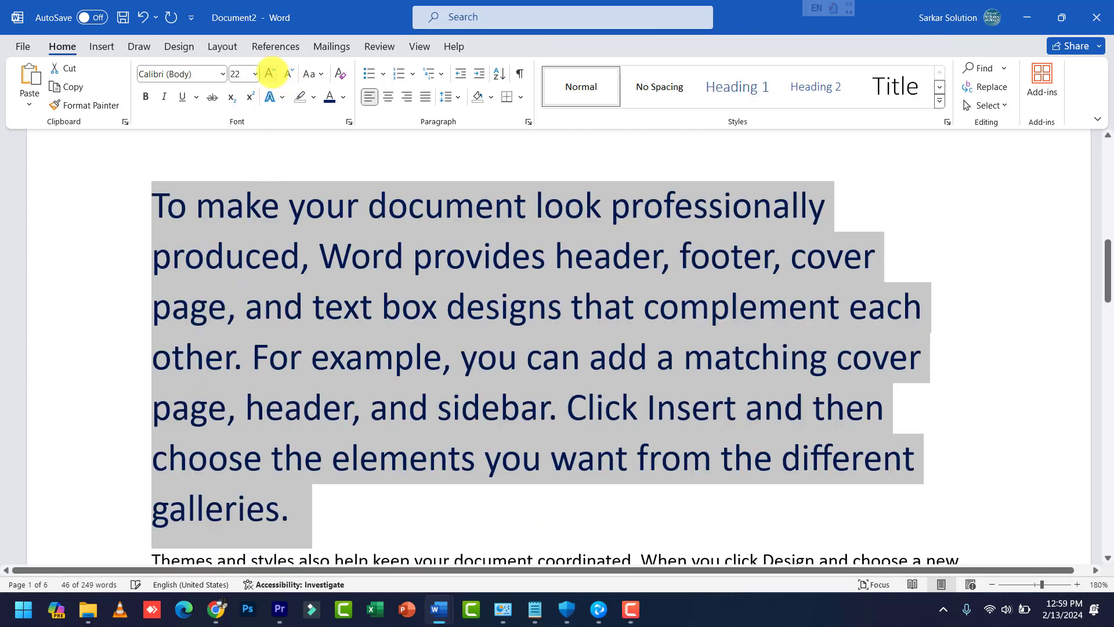
click(284, 79)
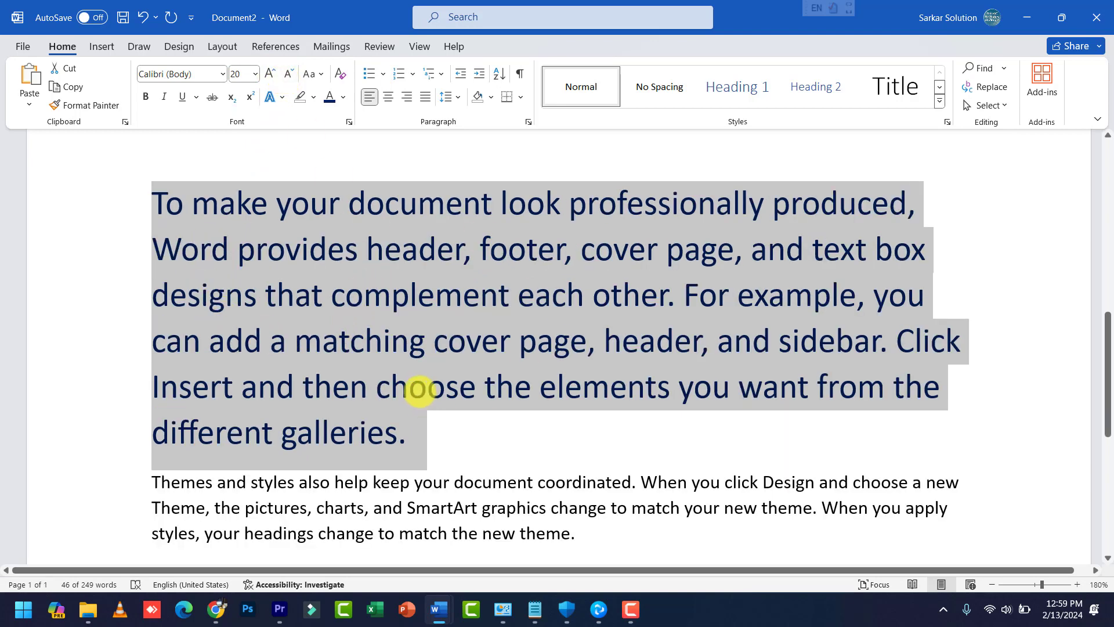
scroll(428, 385, down, 2)
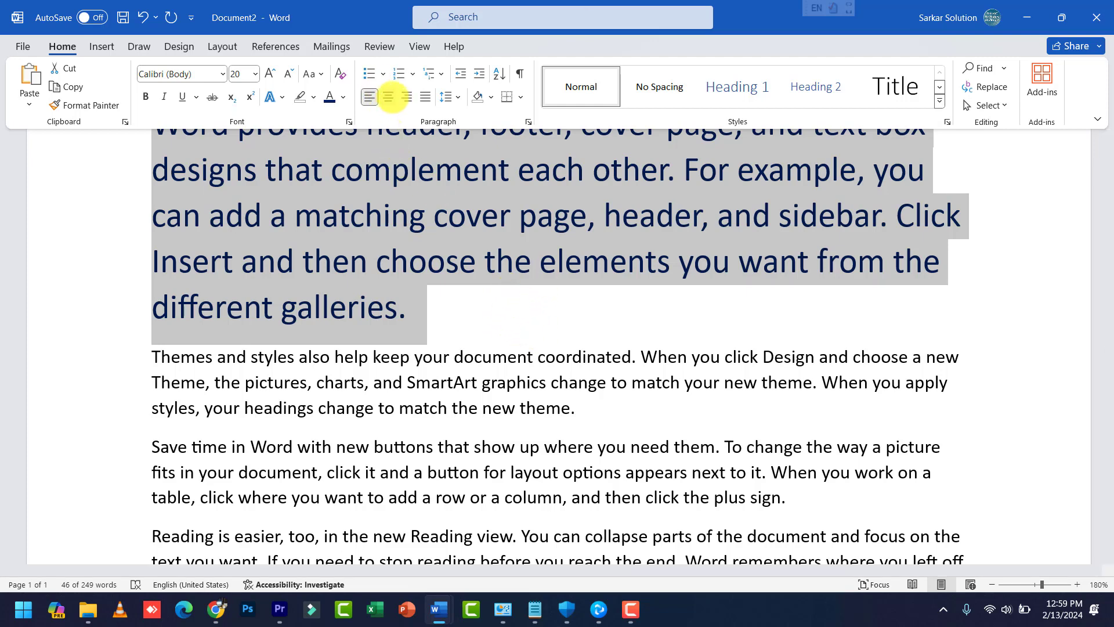
Step: Try Center, Align Left and Align Right on the first paragraph, finally choosing Justify
click(389, 97)
scroll(516, 279, up, 3)
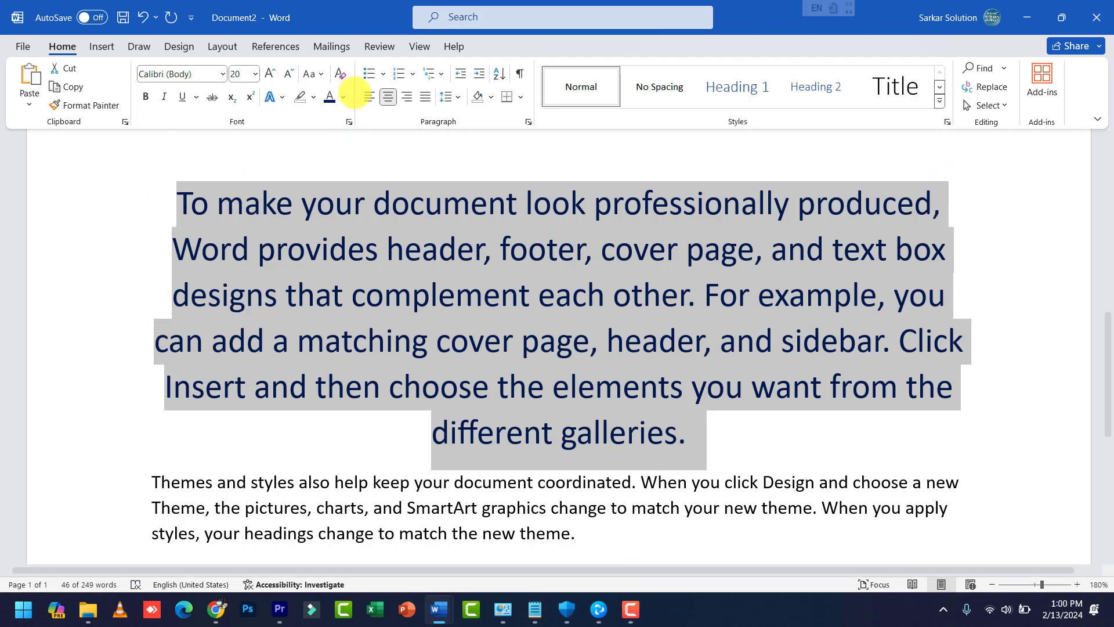
click(370, 97)
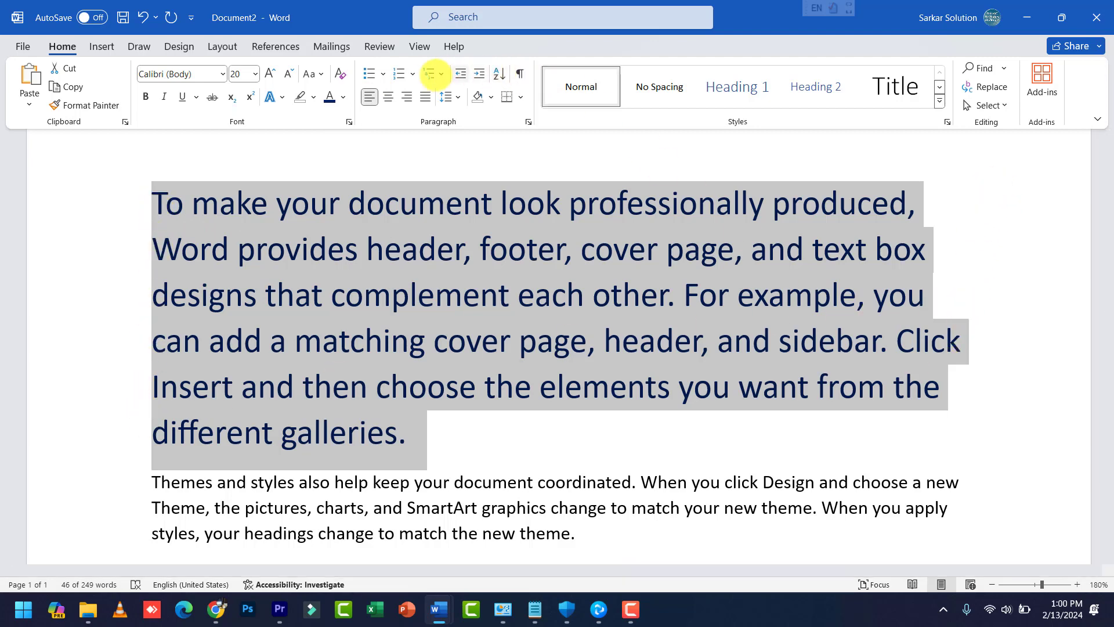
click(407, 97)
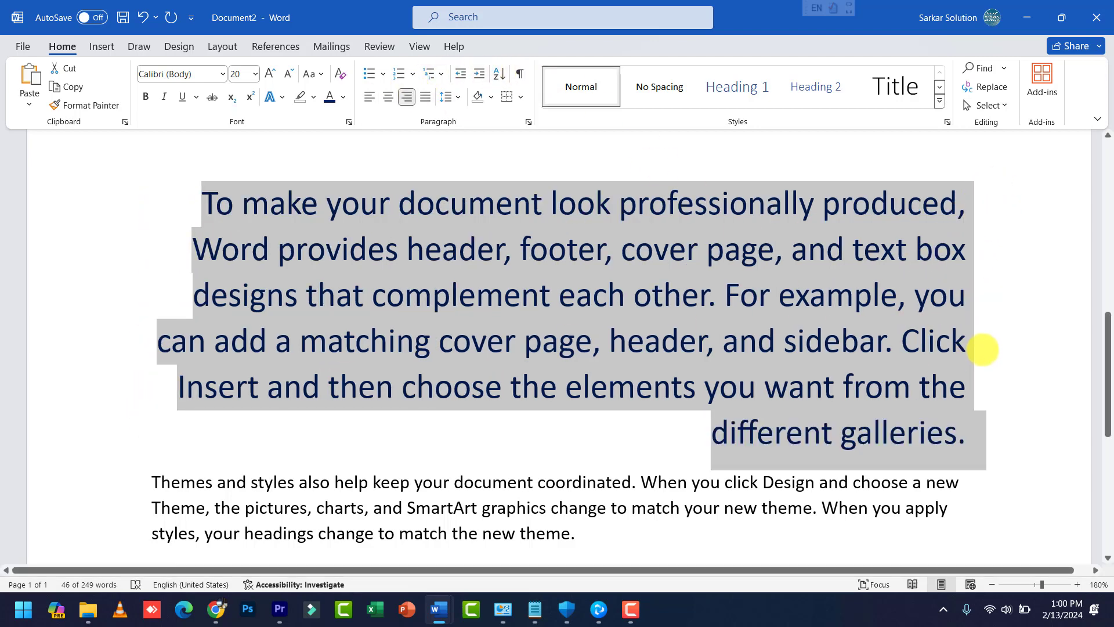
click(425, 97)
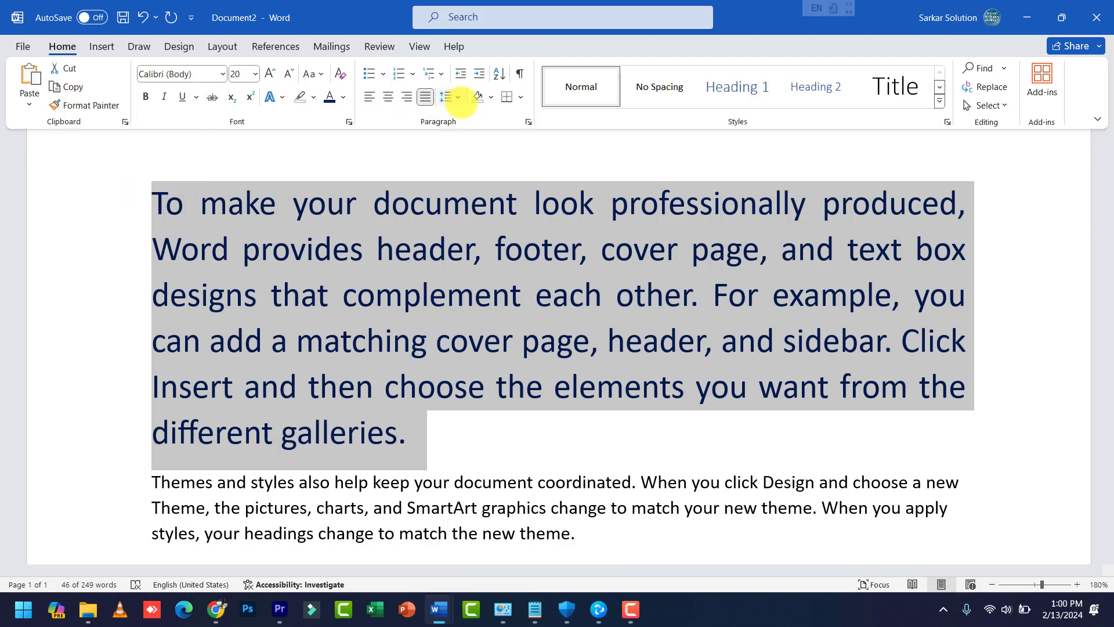
Step: Open the Paragraph dialog from Line Spacing Options and check the Special and Line spacing lists
click(451, 96)
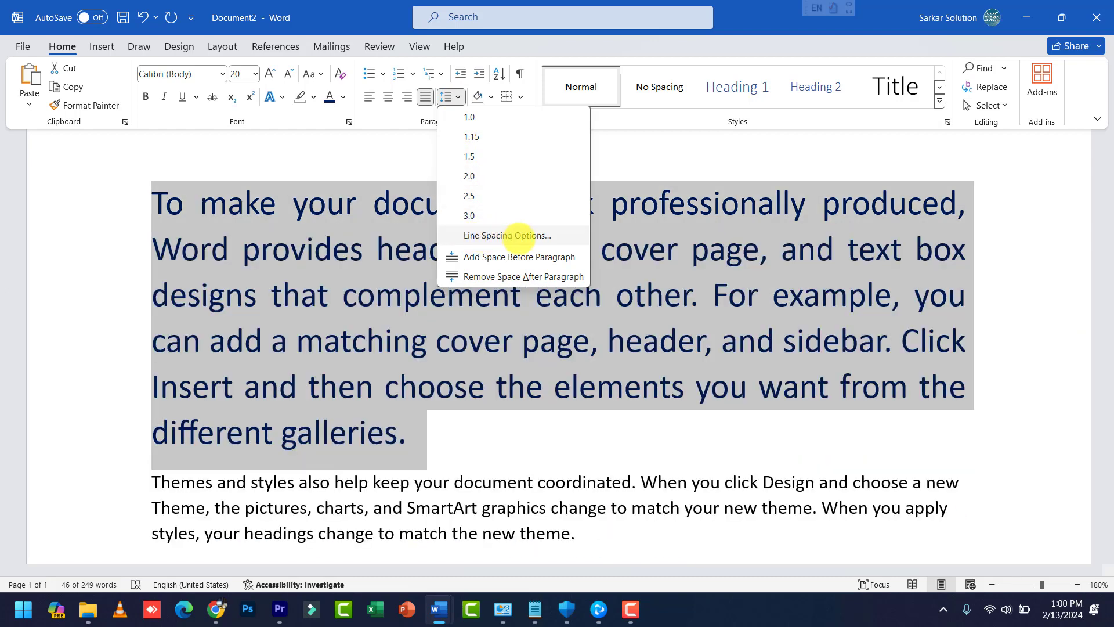
click(511, 235)
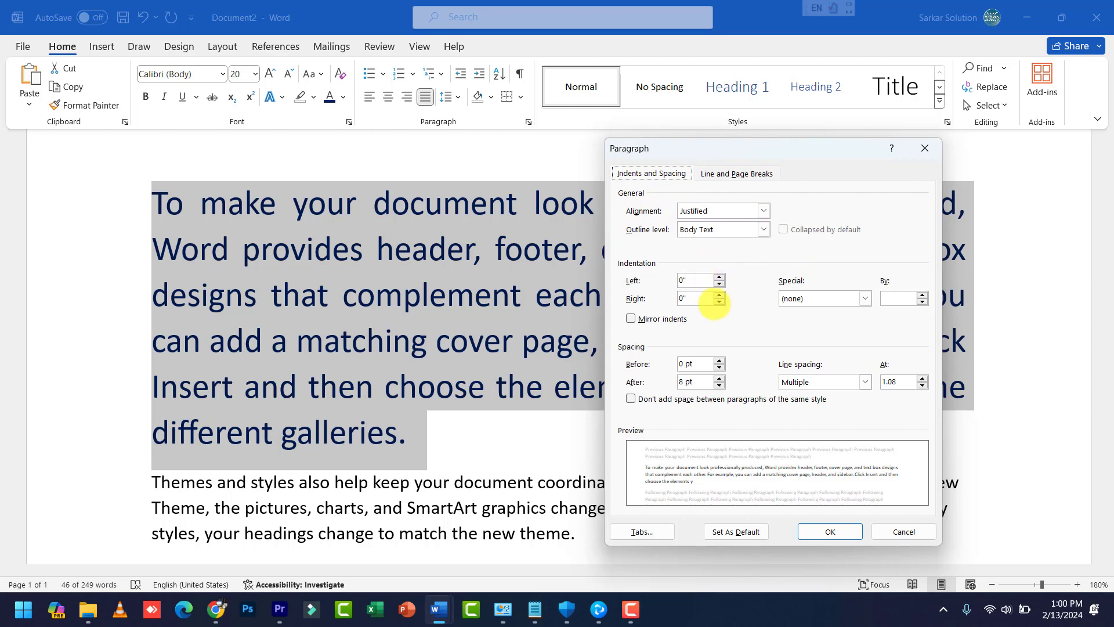
click(856, 296)
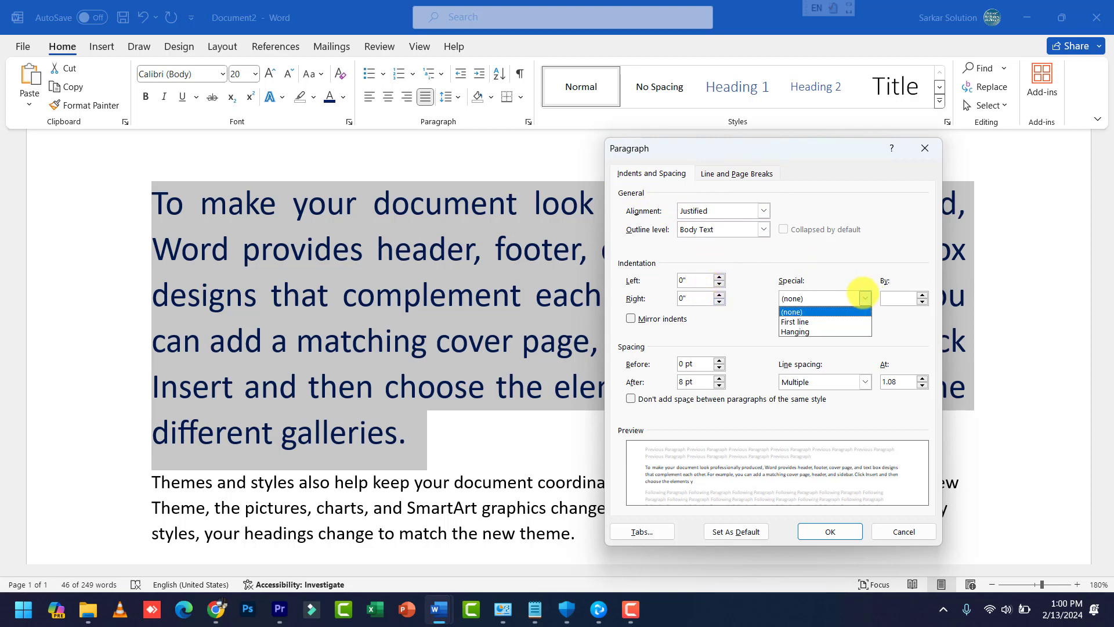
click(864, 297)
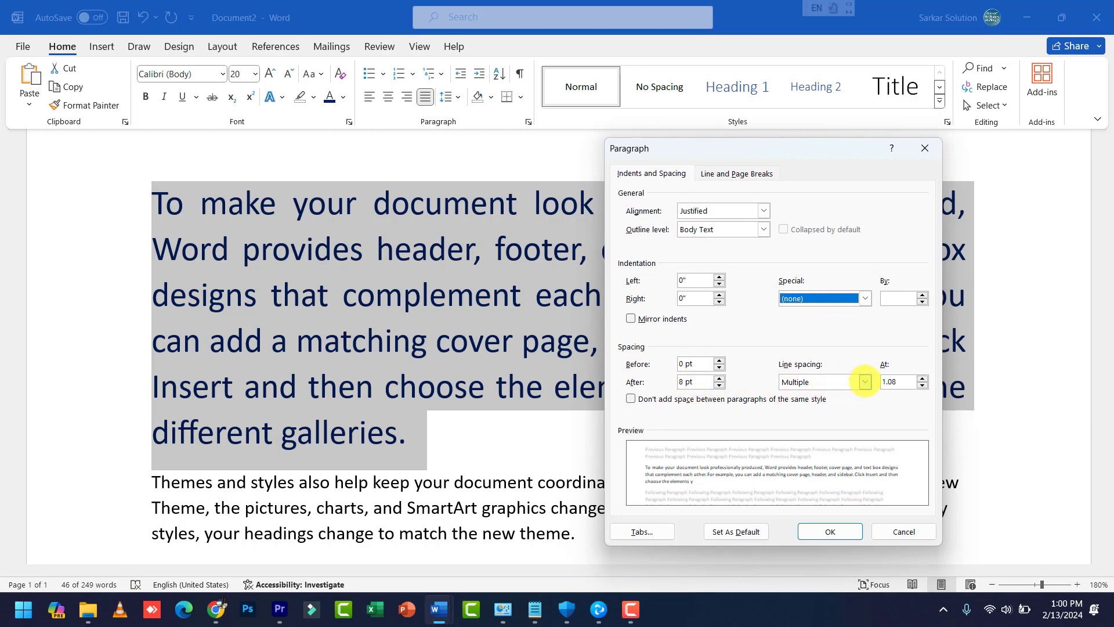
click(864, 382)
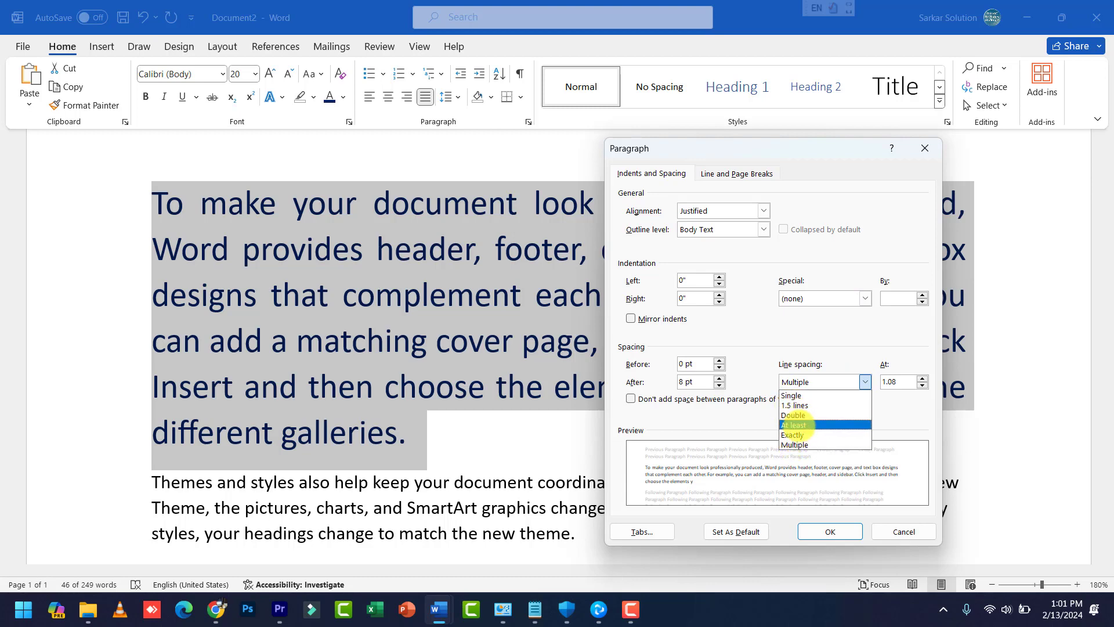
Step: Try At least and other line spacing types, settling on Multiple at 3
click(806, 425)
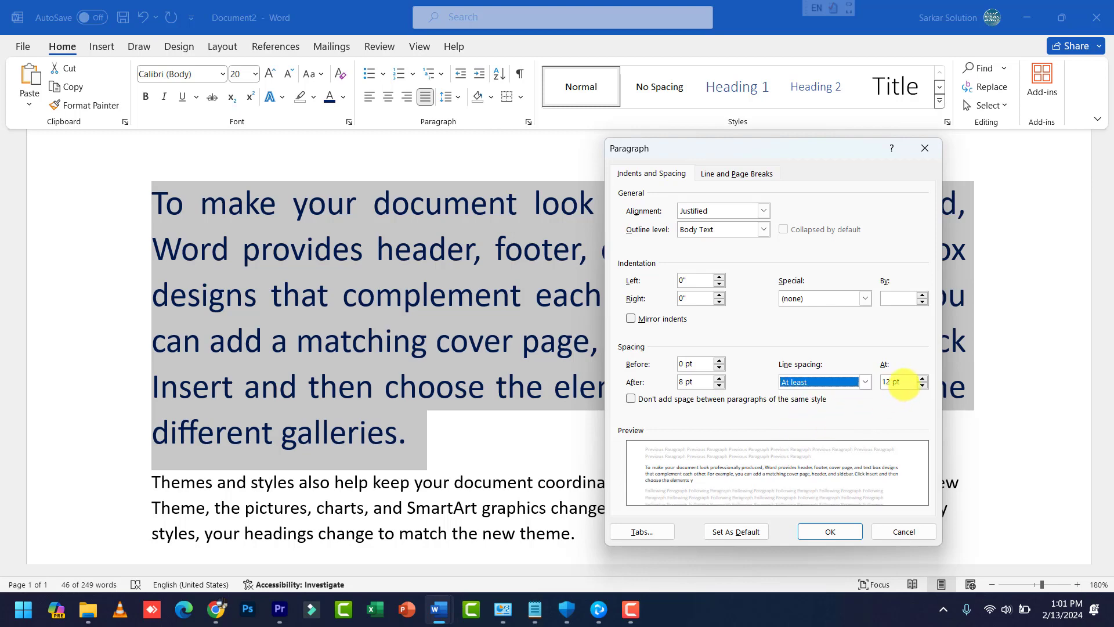
click(853, 381)
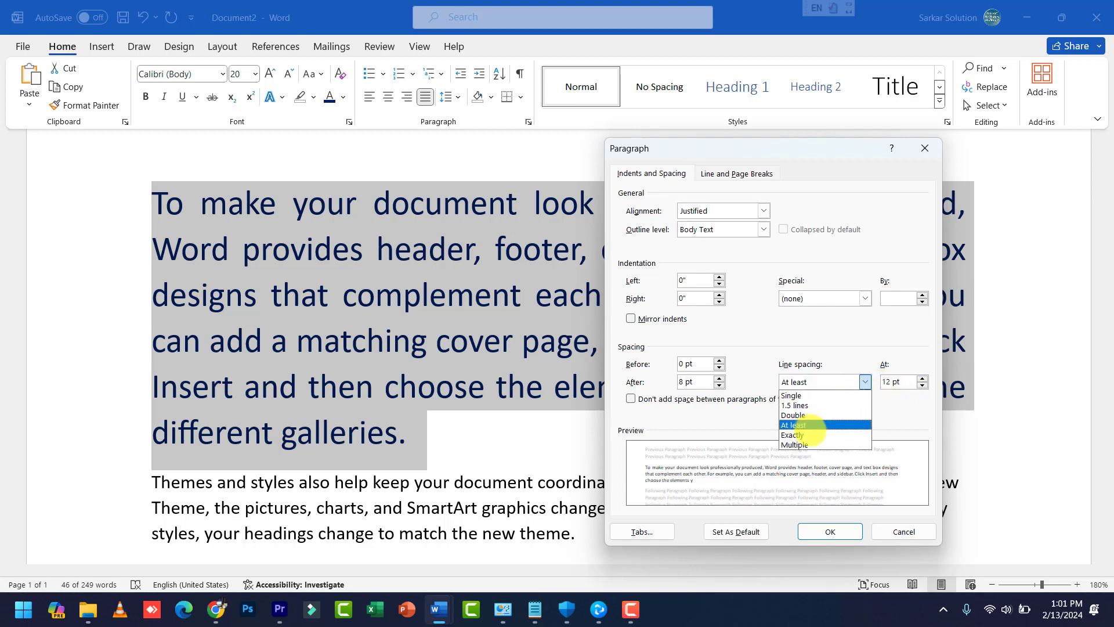
click(809, 432)
click(863, 381)
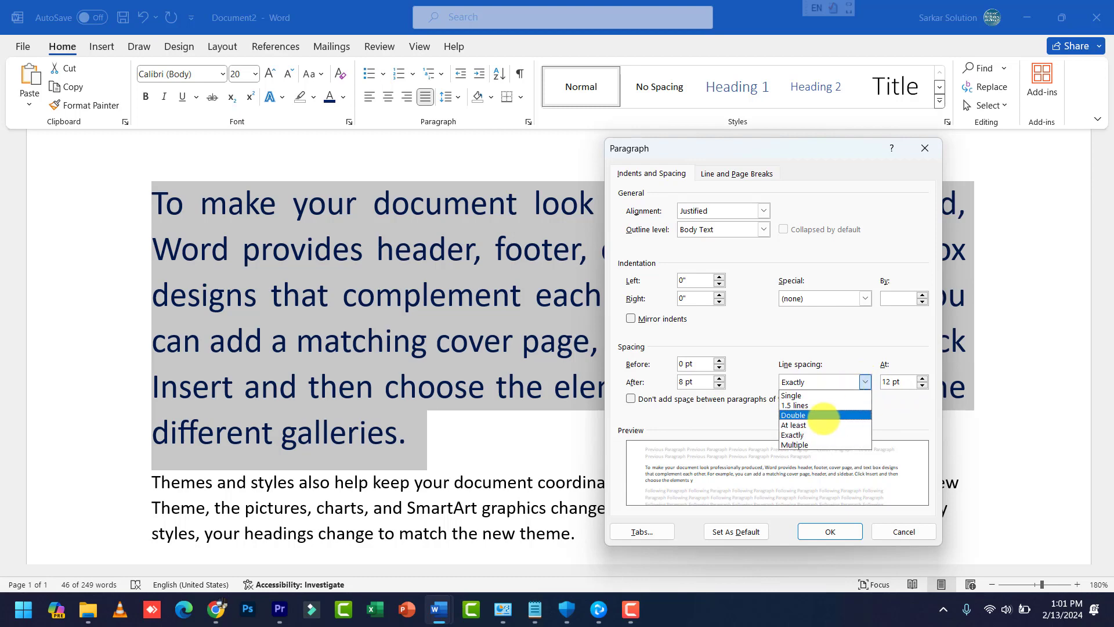
click(802, 445)
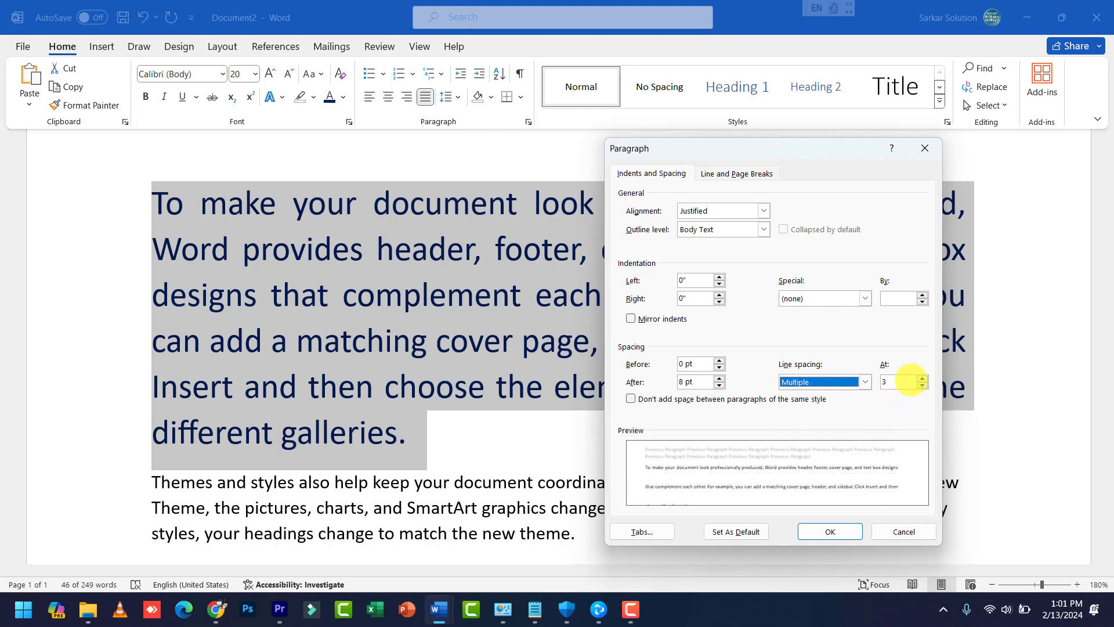
click(847, 381)
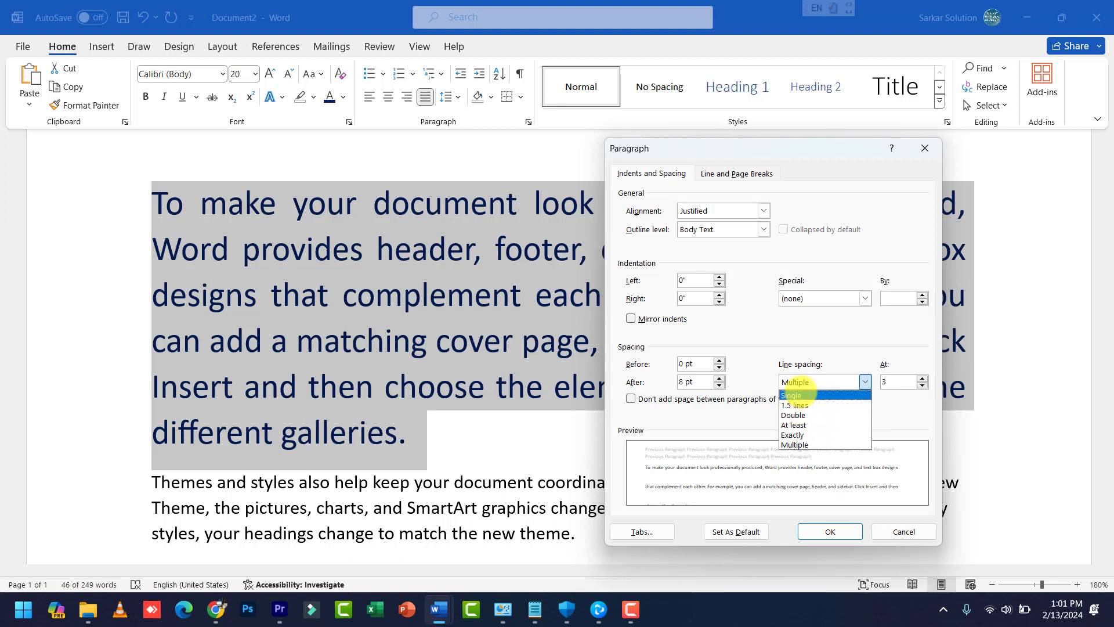
click(807, 356)
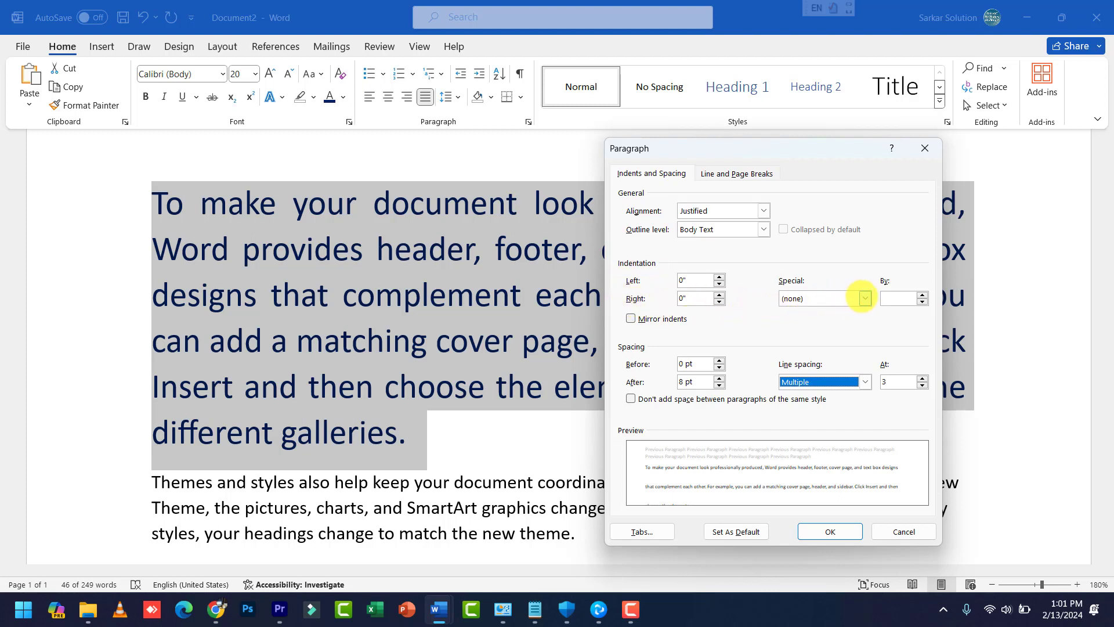
Step: Leave the Special indent at (none) and cancel the Paragraph dialog without applying changes
click(865, 298)
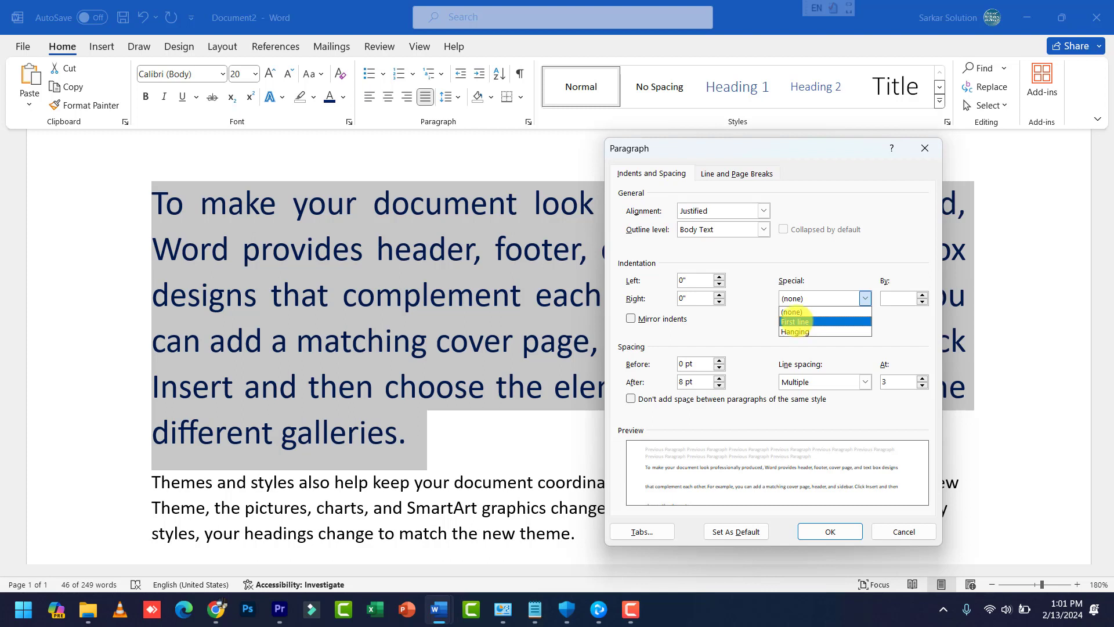
click(806, 311)
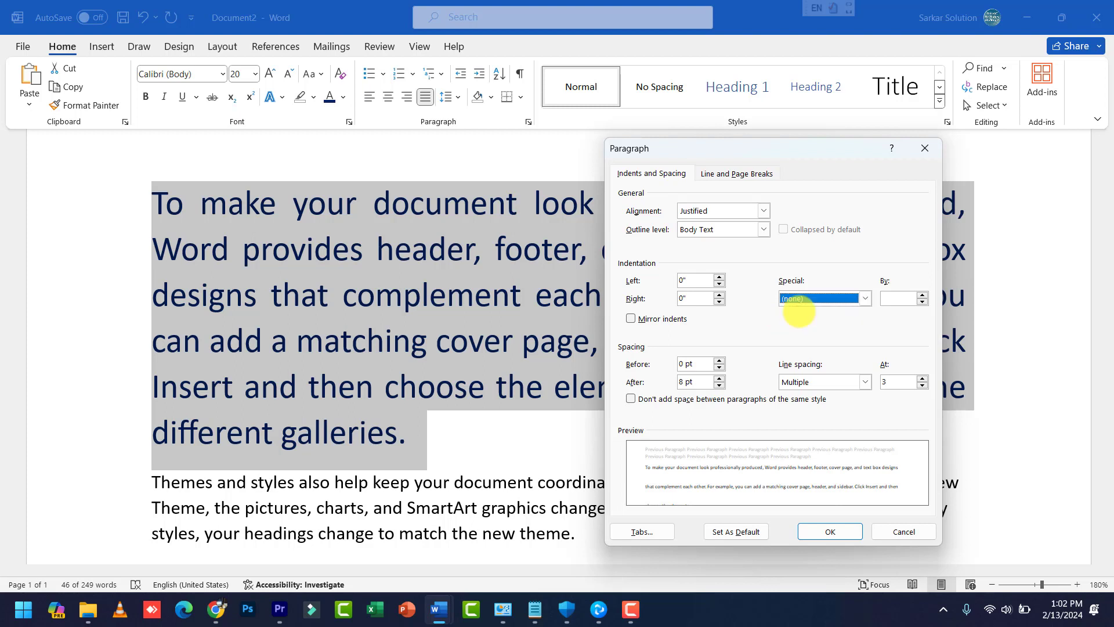
click(854, 299)
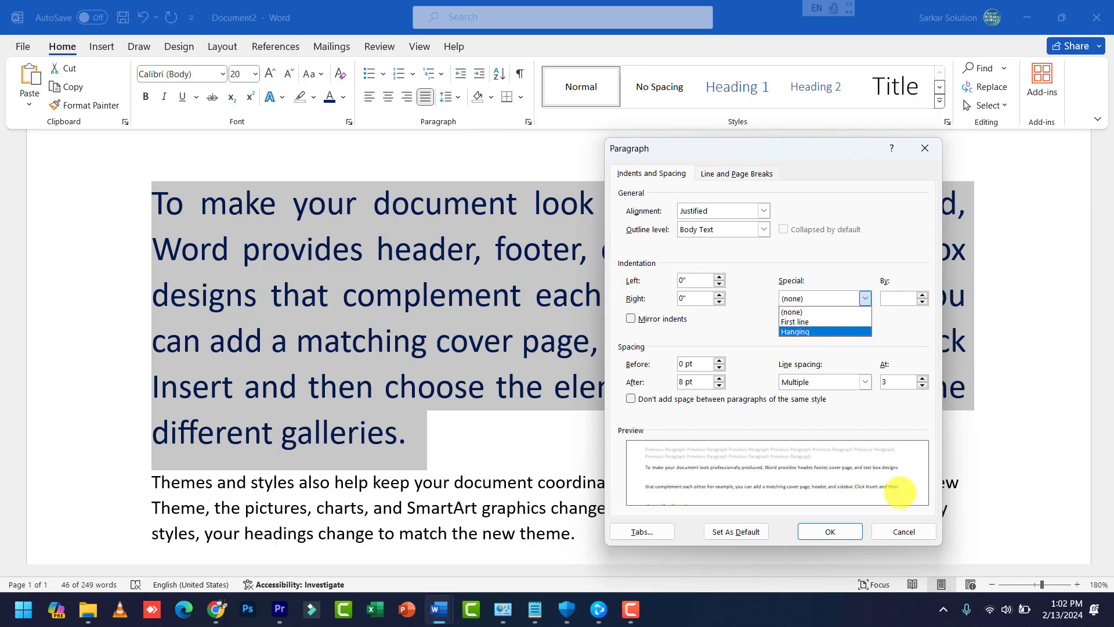
click(905, 530)
click(905, 530)
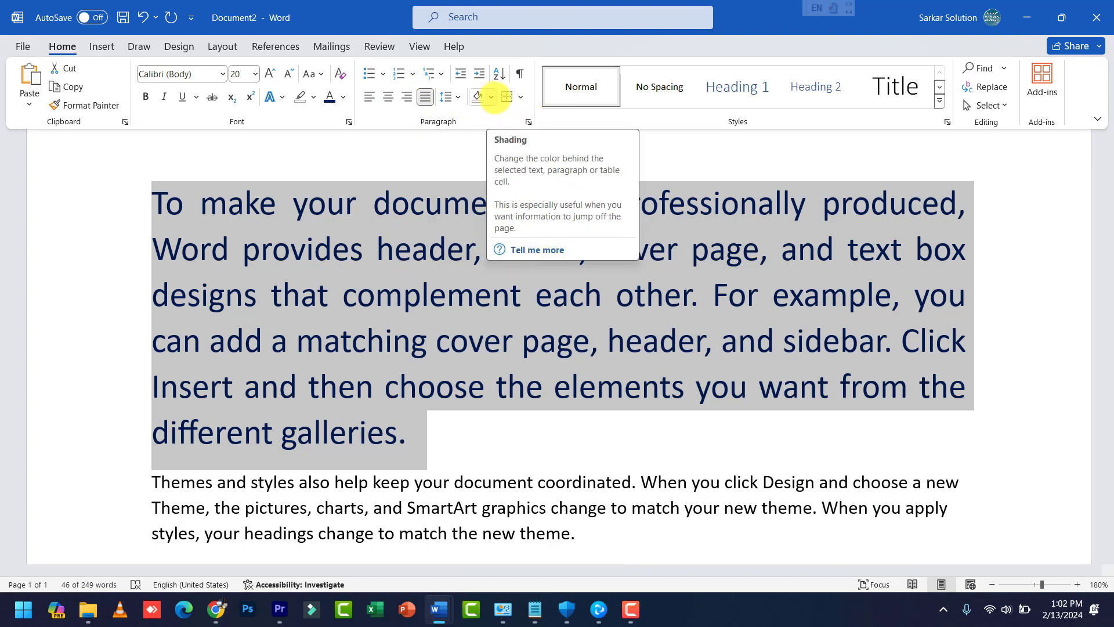
Step: Look at the Shading colours without picking one, then show the Borders options
click(491, 97)
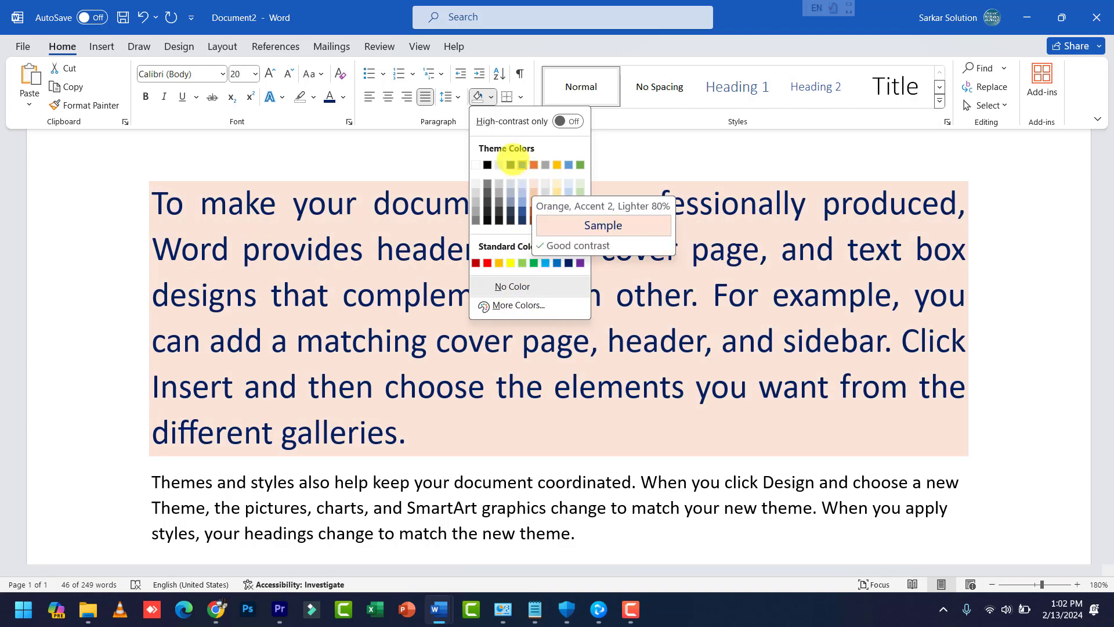
click(520, 97)
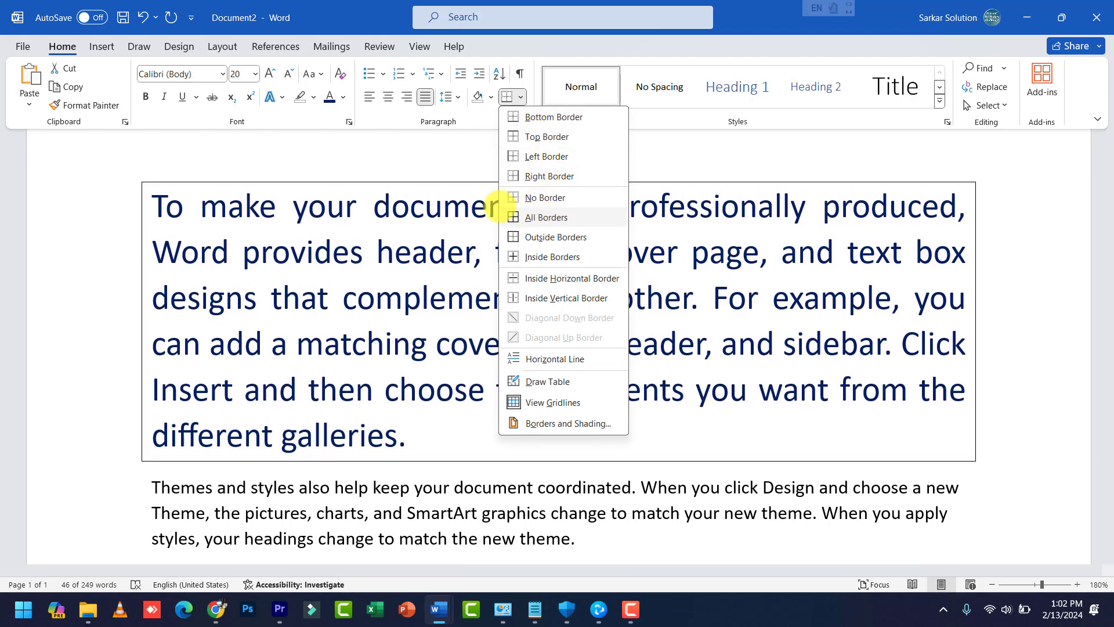
Step: Box the dark blue paragraph with All Borders, then place the cursor after the Themes paragraph
click(533, 217)
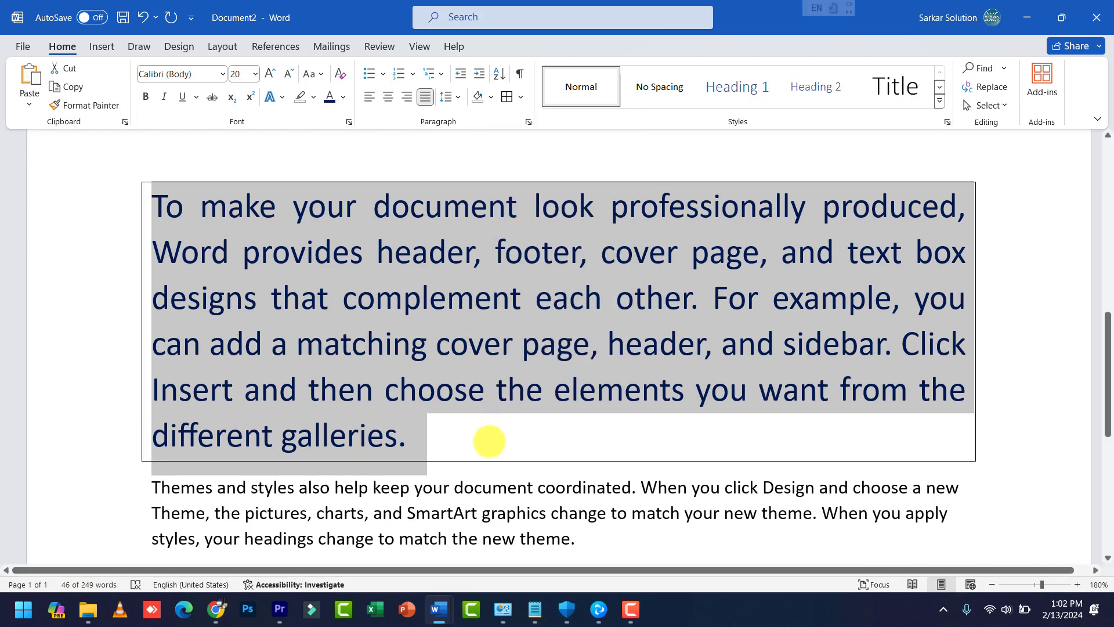
click(477, 440)
drag(402, 446, 55, 186)
click(323, 348)
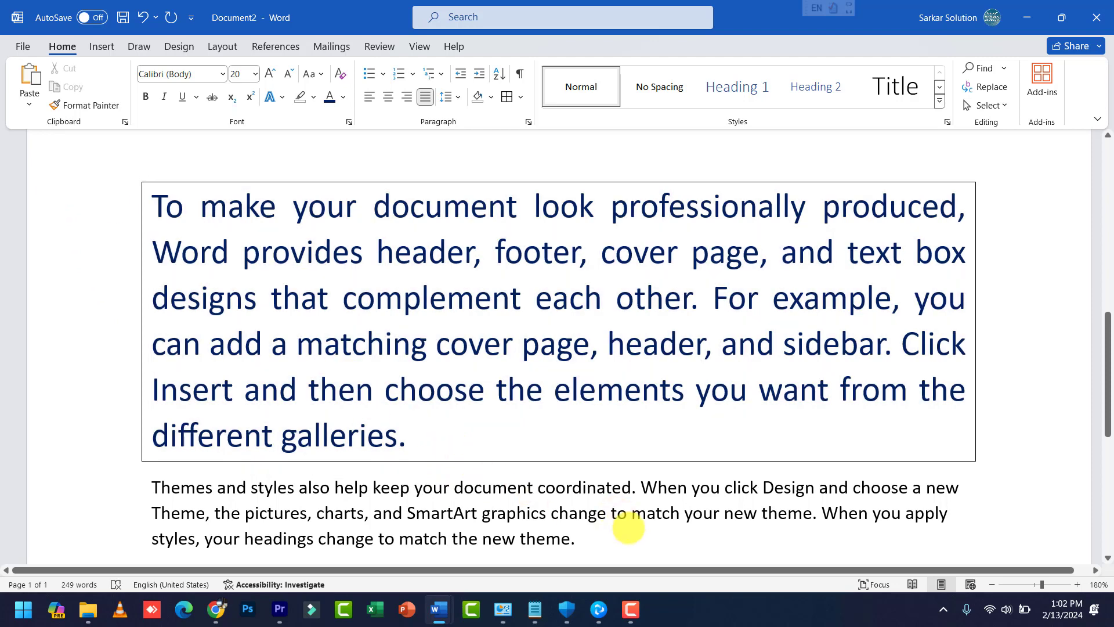
click(628, 532)
Step: Type 'Courses', 'DCA' and 'PGDCA' on separate new lines, then select DCA and PGDCA
key(Return)
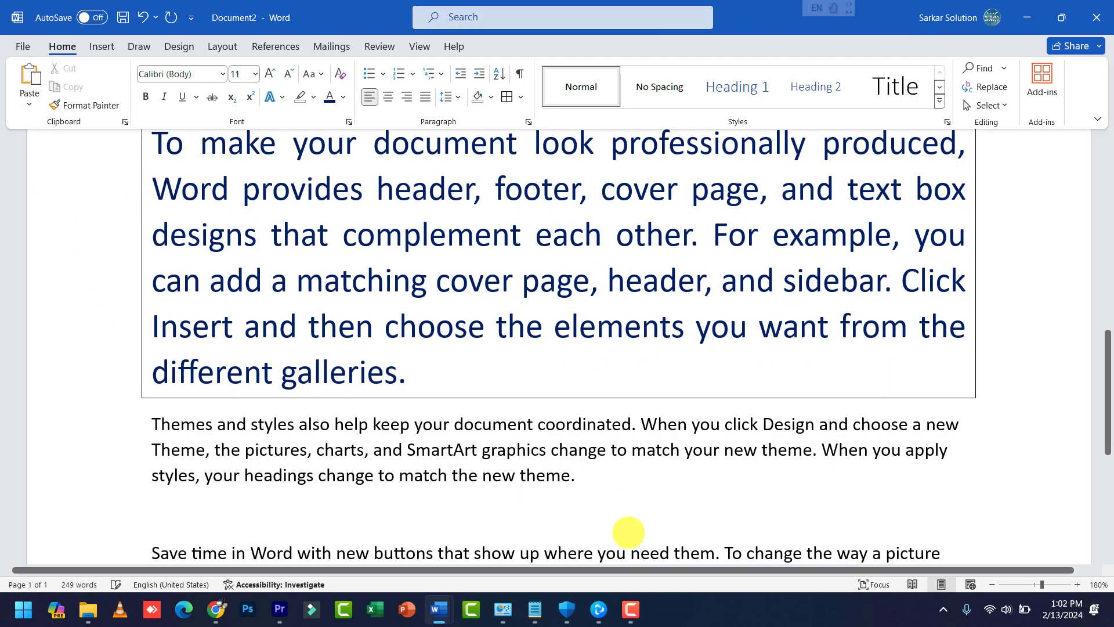
text(Courses)
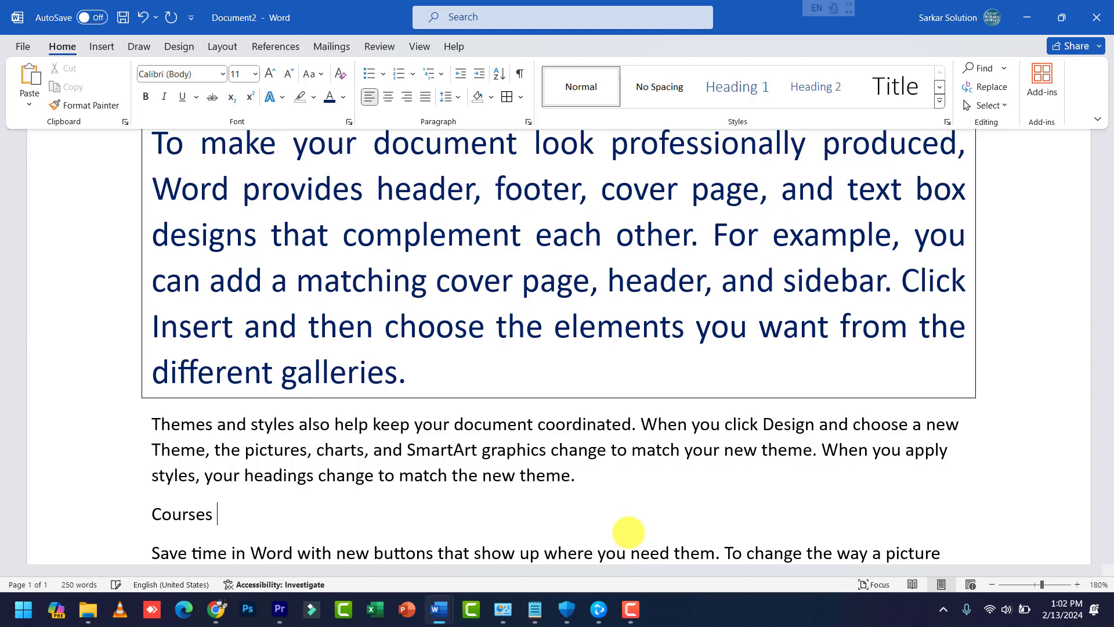
key(Return)
text(DCA)
key(Return)
text(PGDCA)
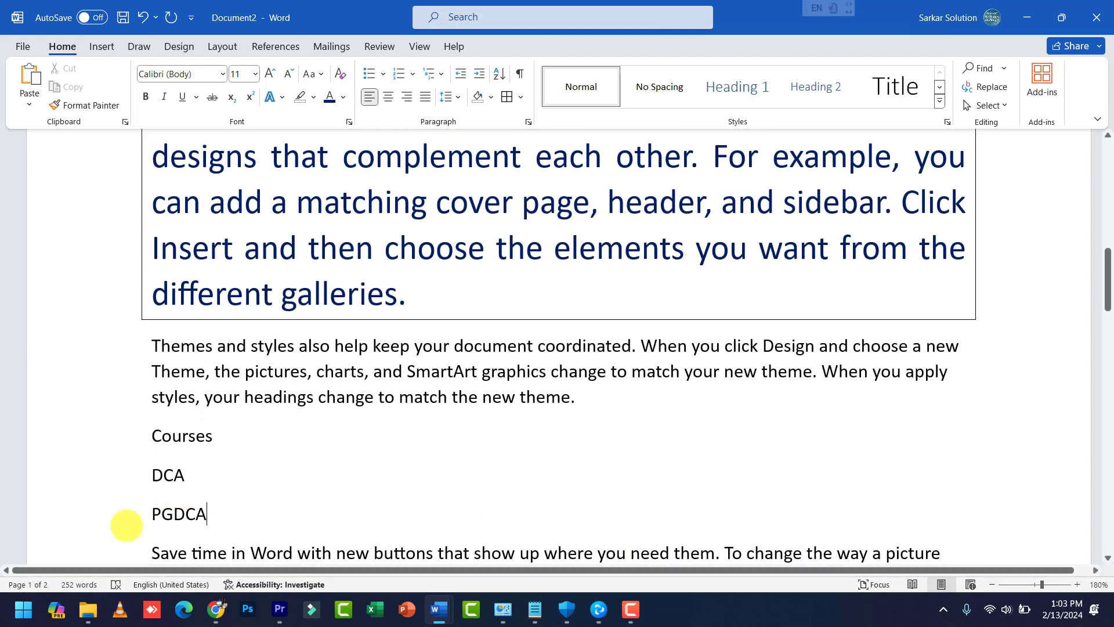
scroll(124, 523, down, 3)
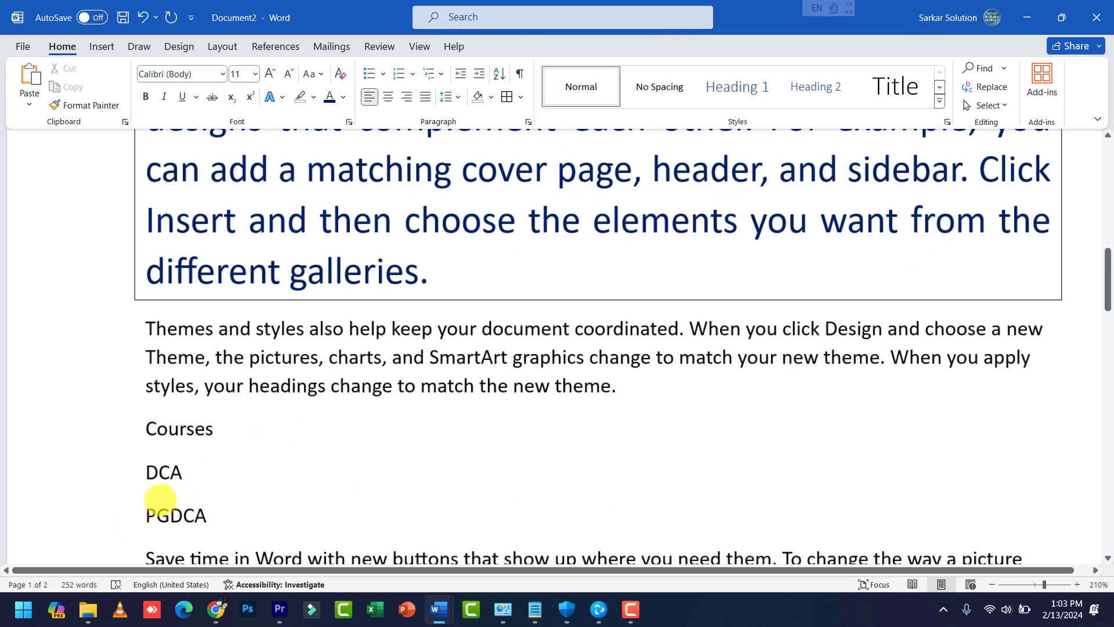
ctrl+scroll(218, 443, up, 3)
scroll(224, 359, up, 3)
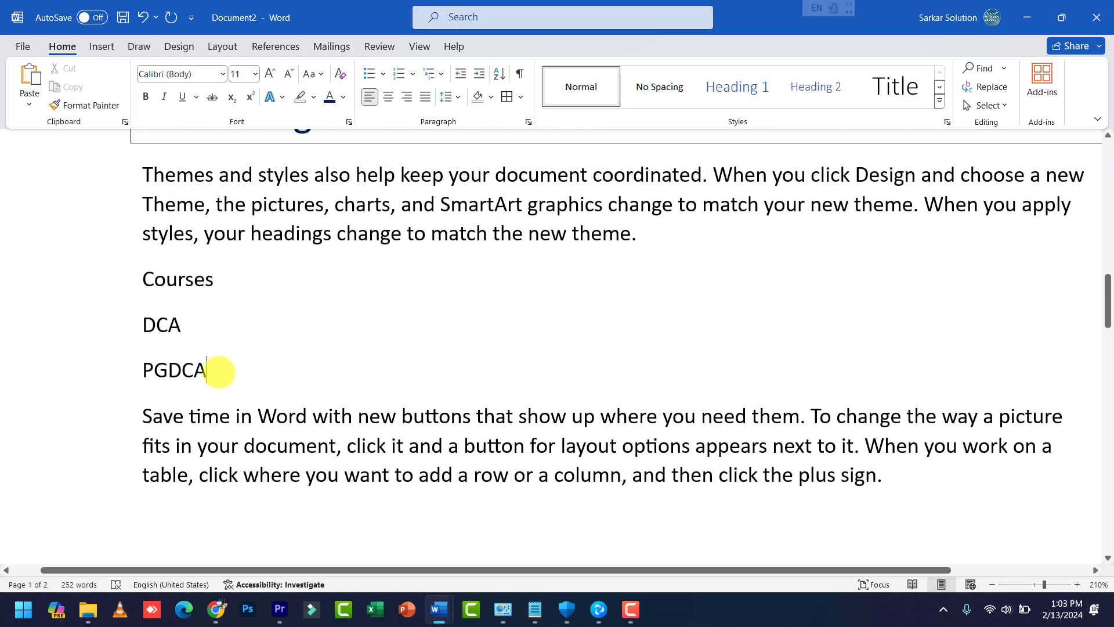
drag(219, 369, 122, 318)
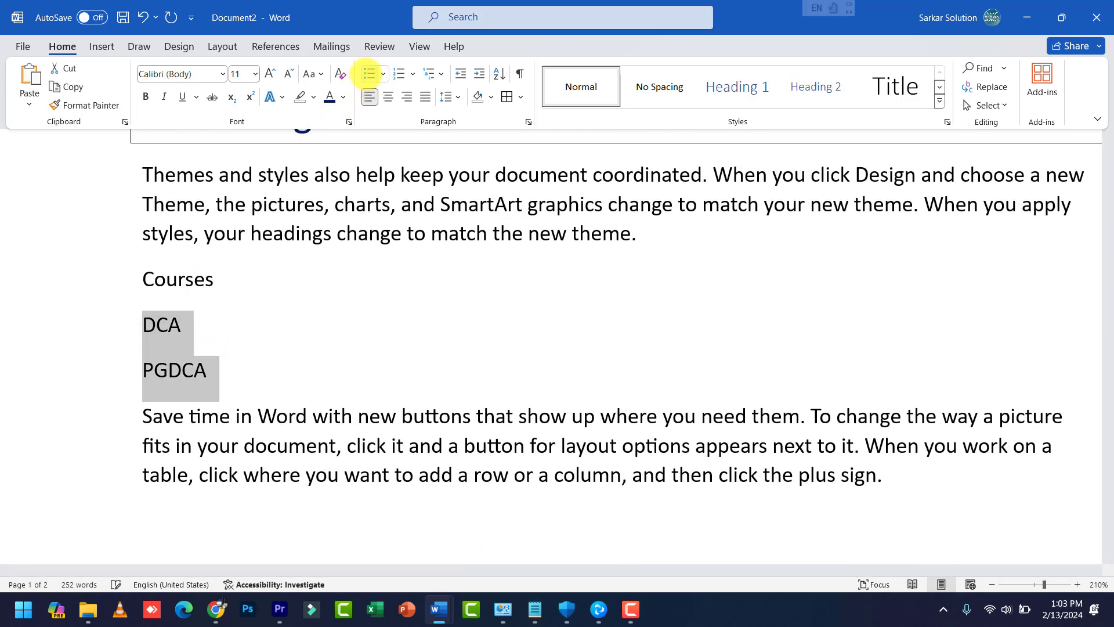
click(369, 74)
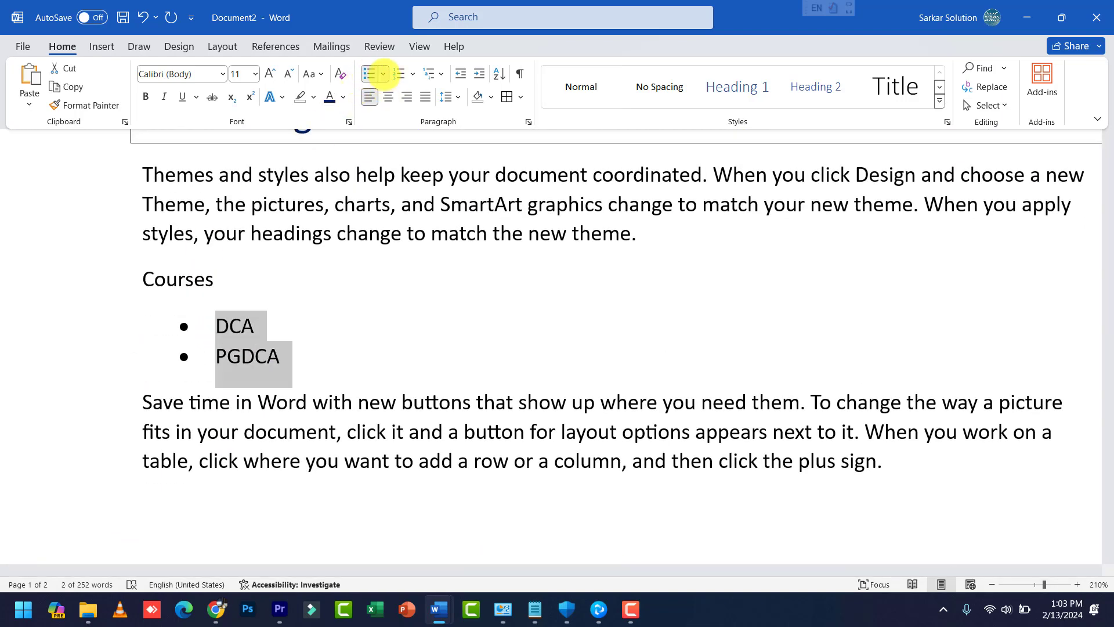
click(383, 73)
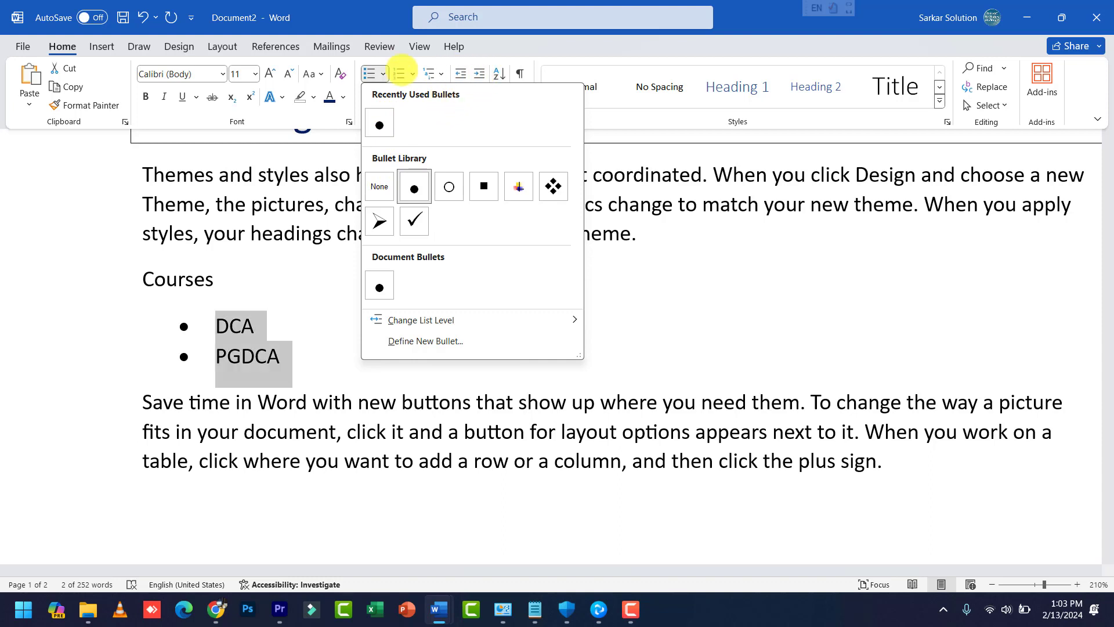
click(414, 73)
click(413, 74)
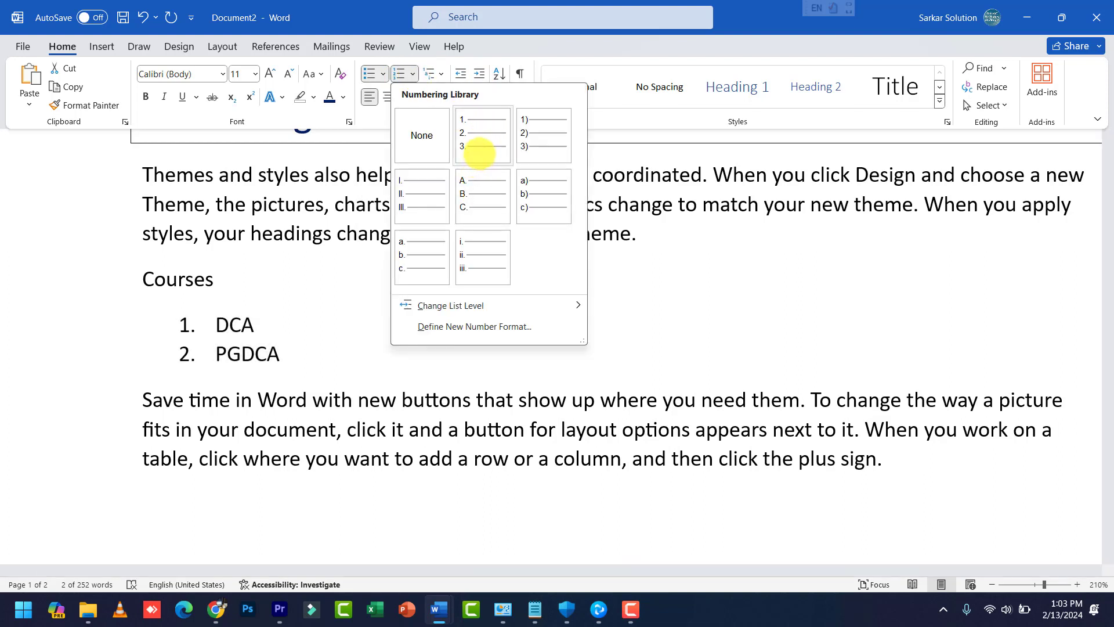
click(482, 145)
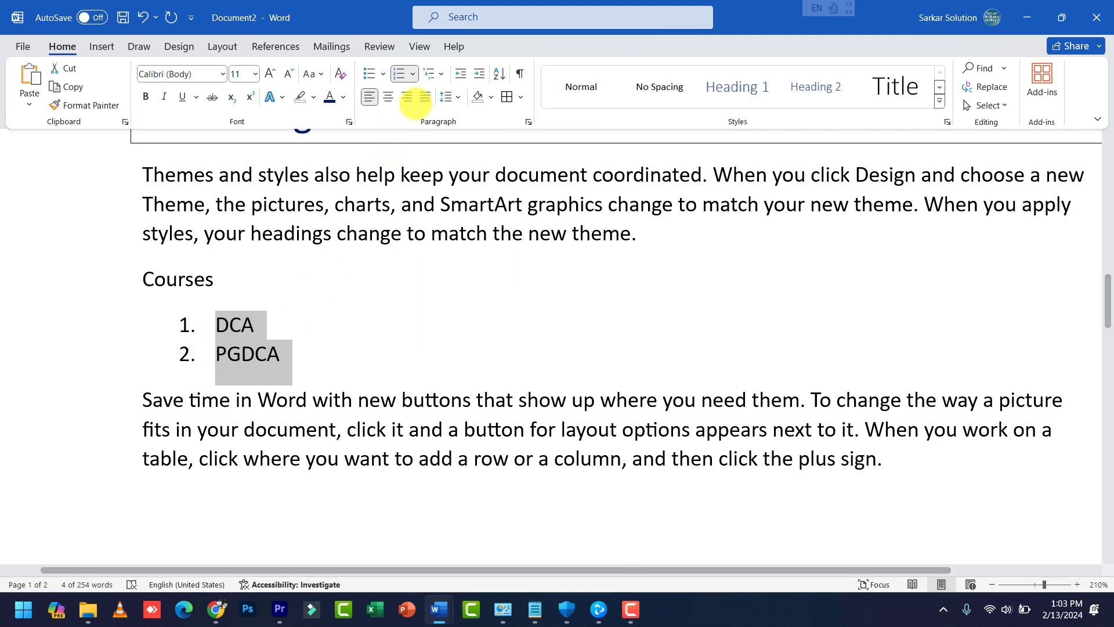
click(440, 74)
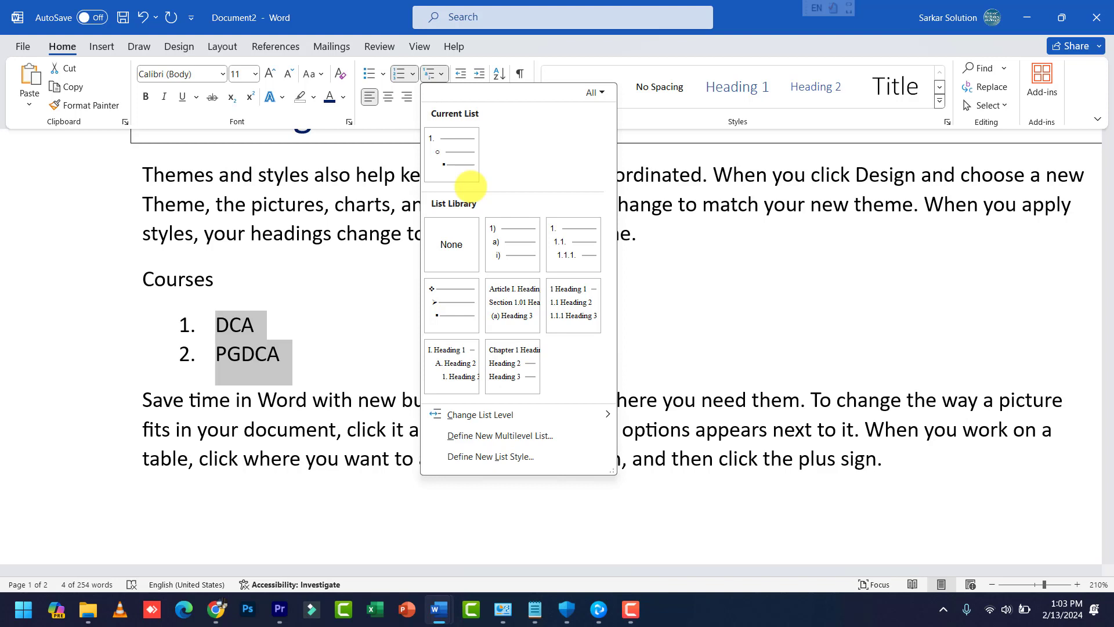
mouse_move(516, 219)
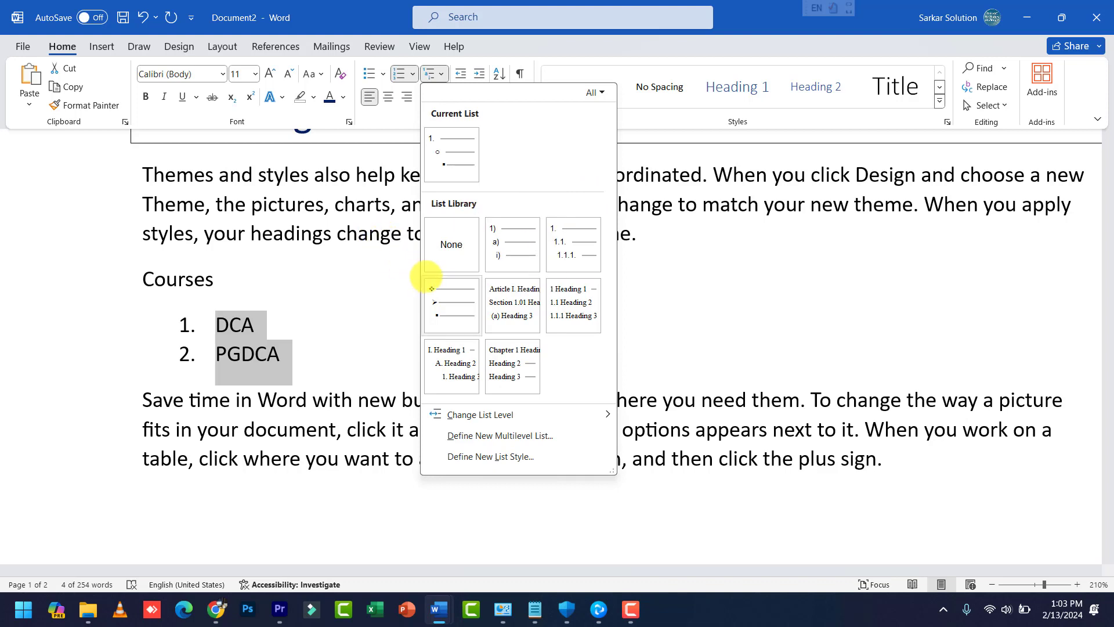
click(412, 74)
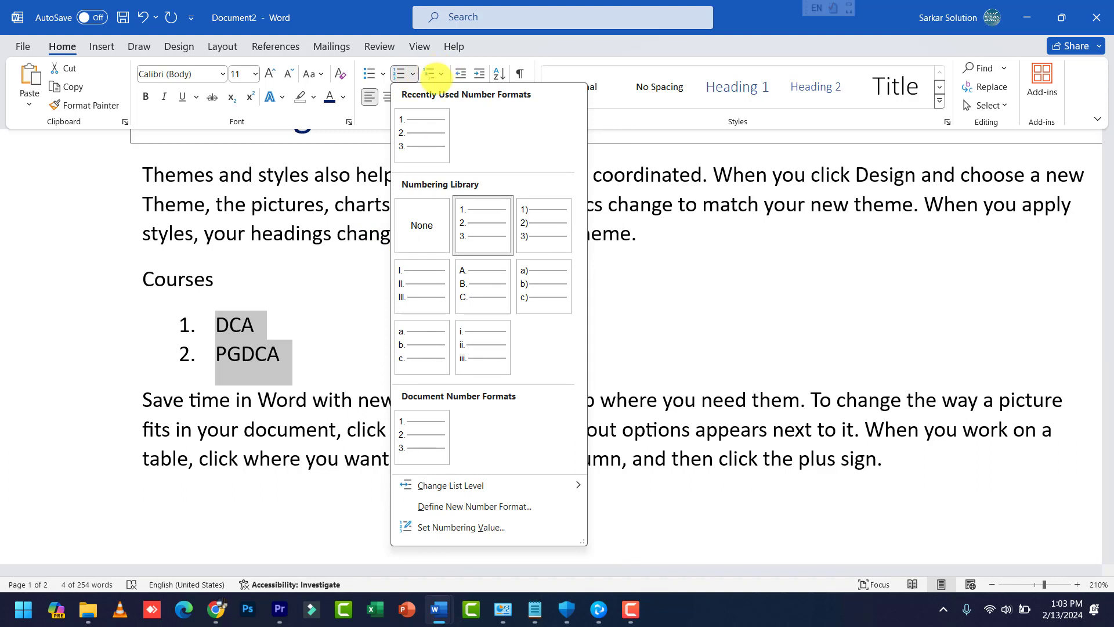
click(288, 285)
click(268, 323)
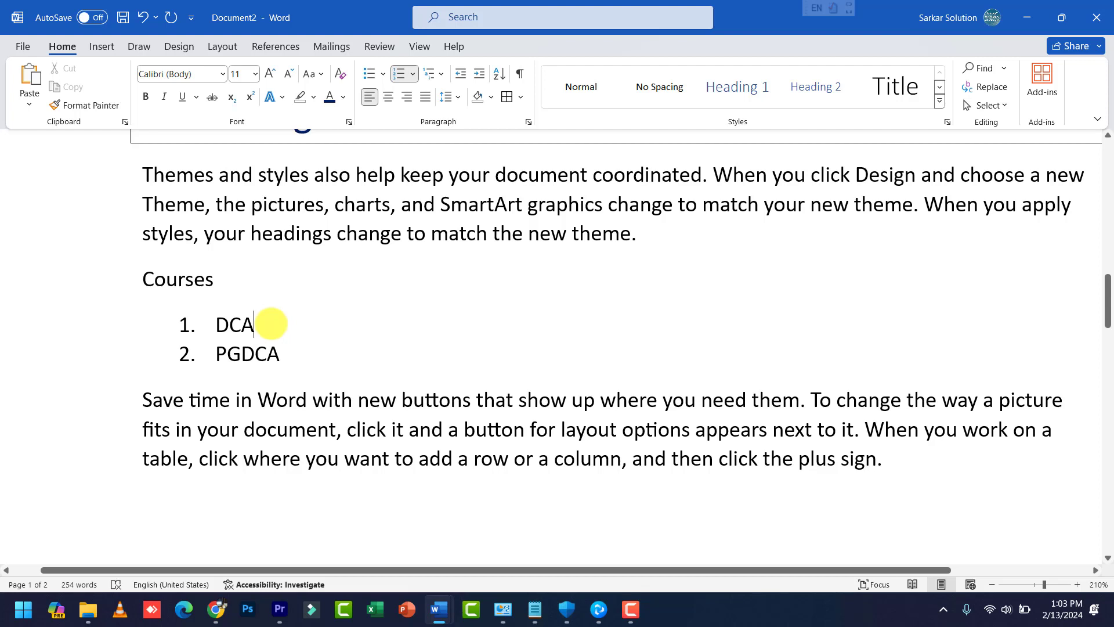
Step: Insert Fundamentals, PC Packages and MS Access after DCA, then select those three items
key(Return)
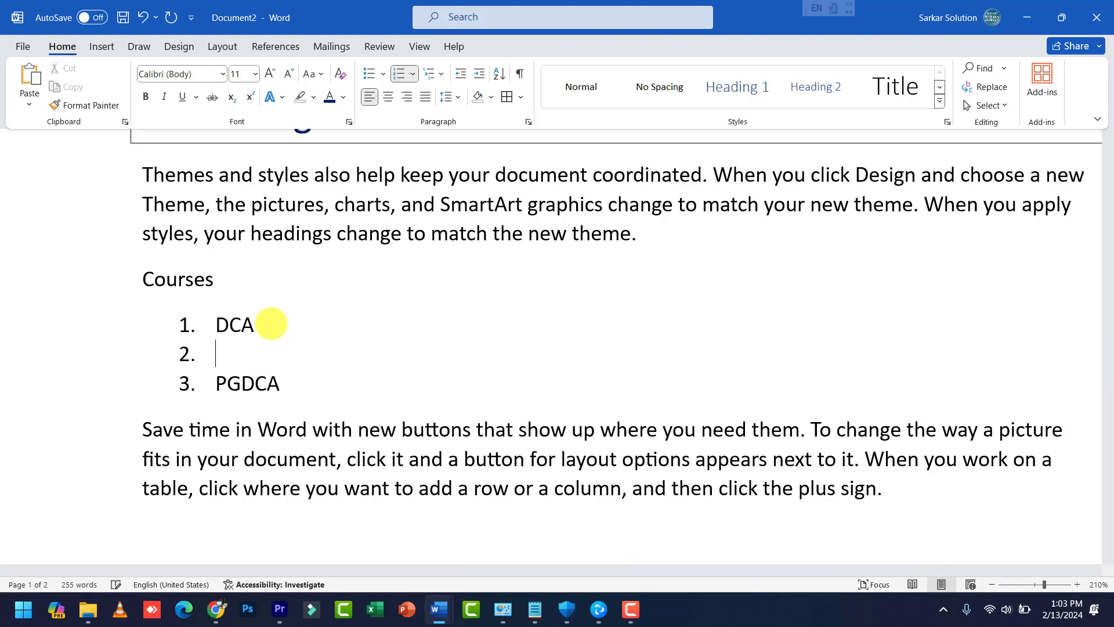
text(Fundamentla)
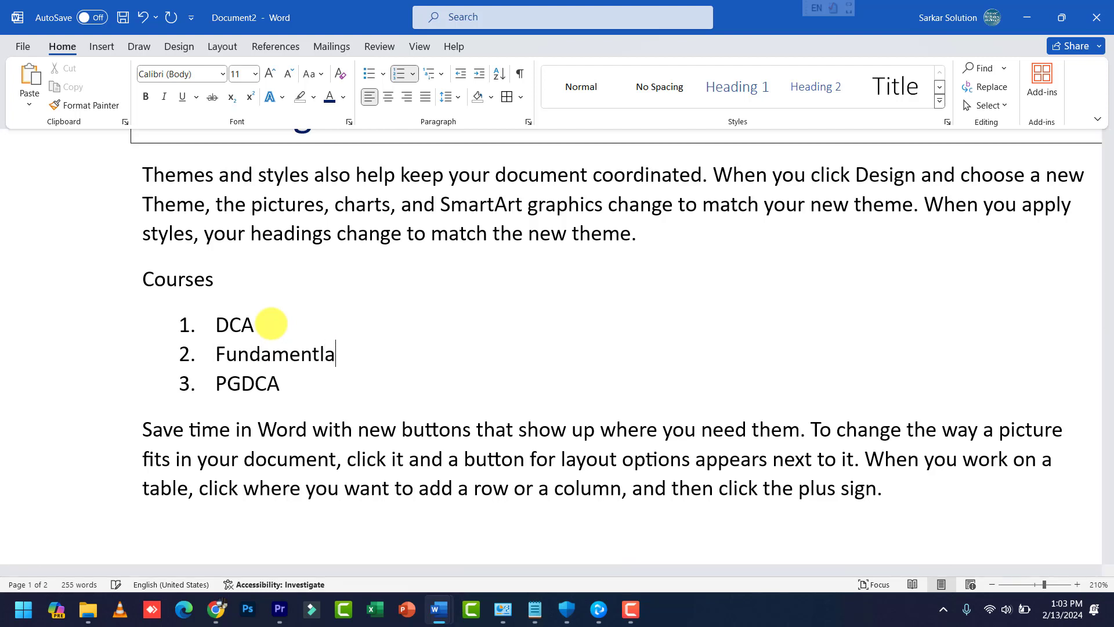
key(BackSpace)
key(BackSpace)
text(als)
key(Return)
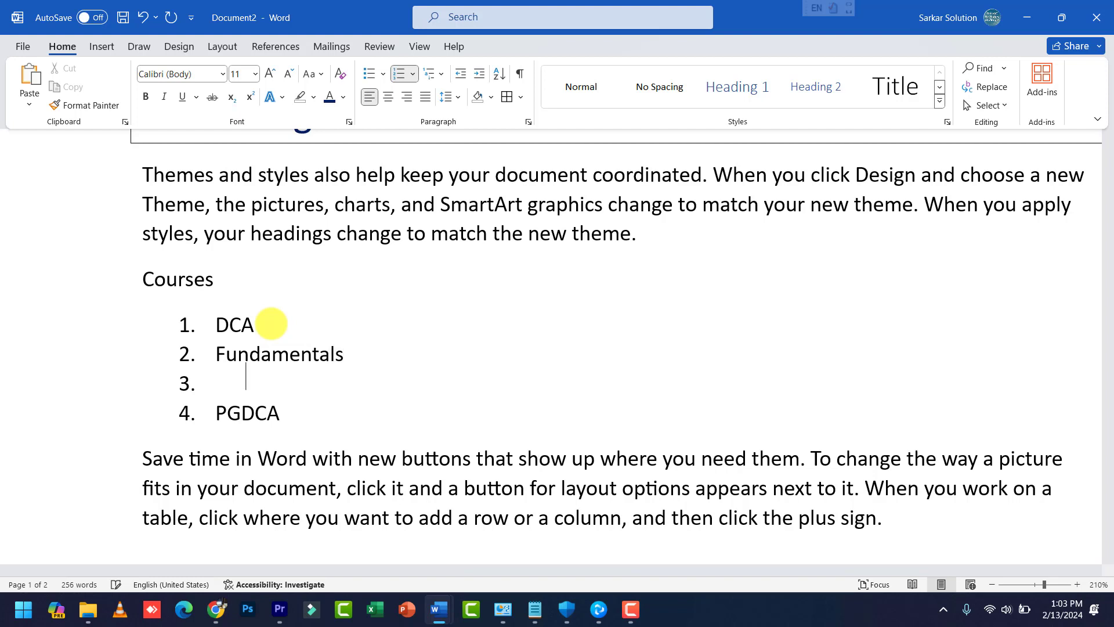
text(PC Packages)
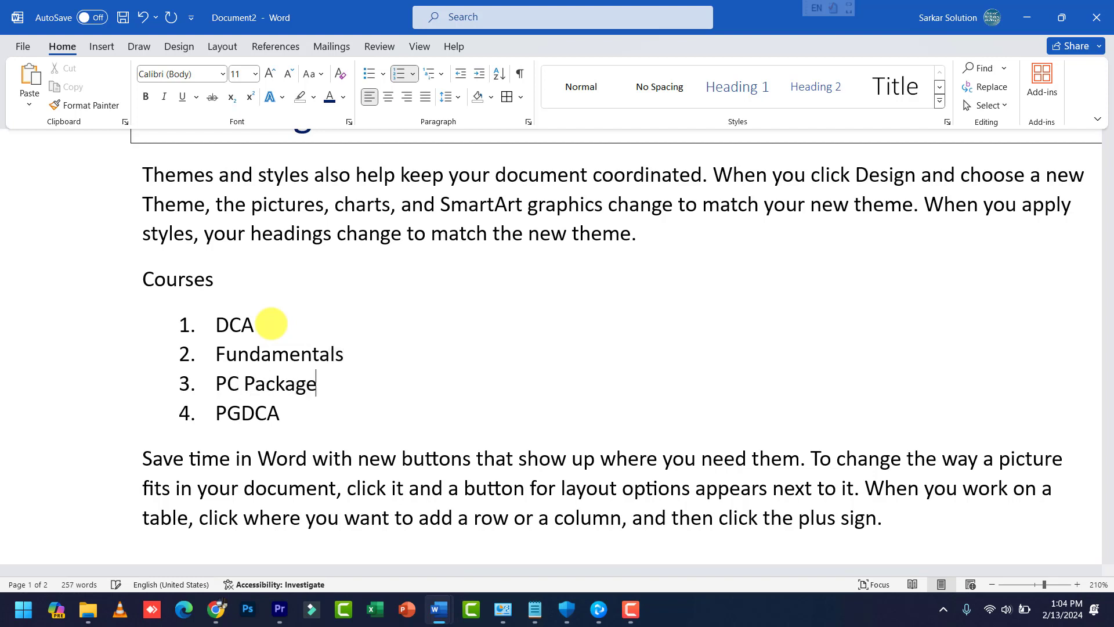
key(Return)
text(MS Acce)
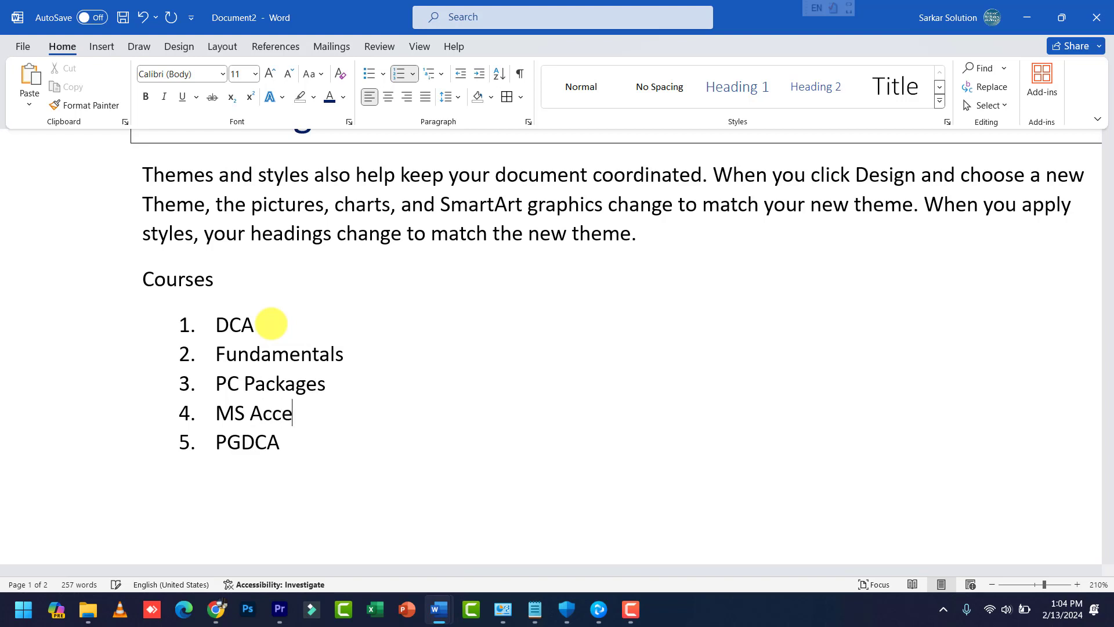
text(ss)
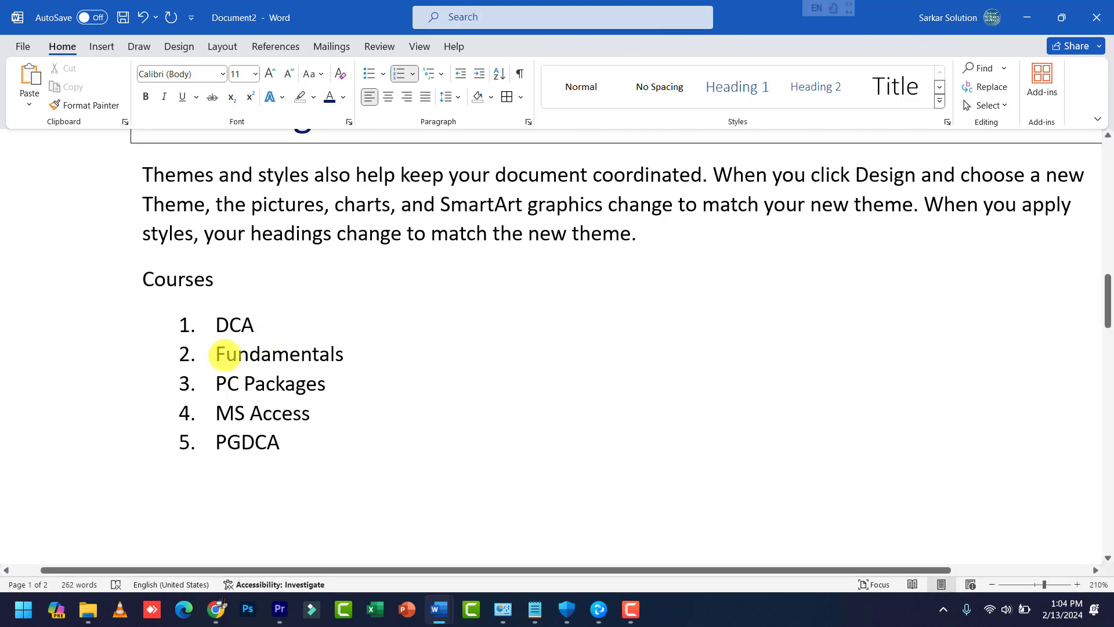
drag(218, 351, 316, 412)
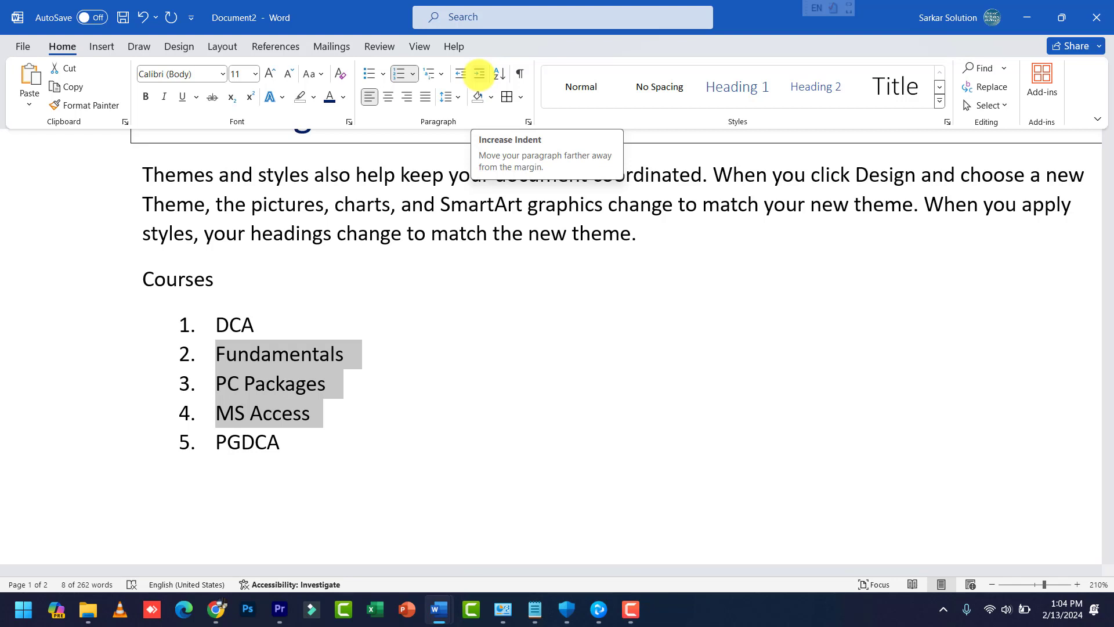
Step: Indent Fundamentals, PC Packages and MS Access under DCA, then select the whole list through PGDCA
click(479, 73)
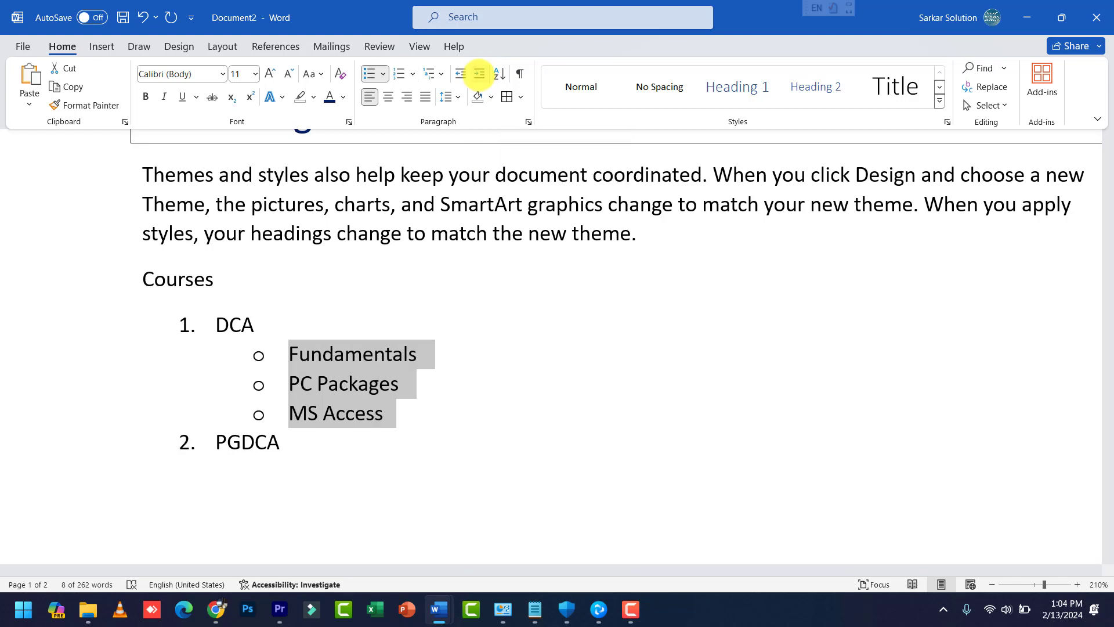
click(409, 354)
click(305, 439)
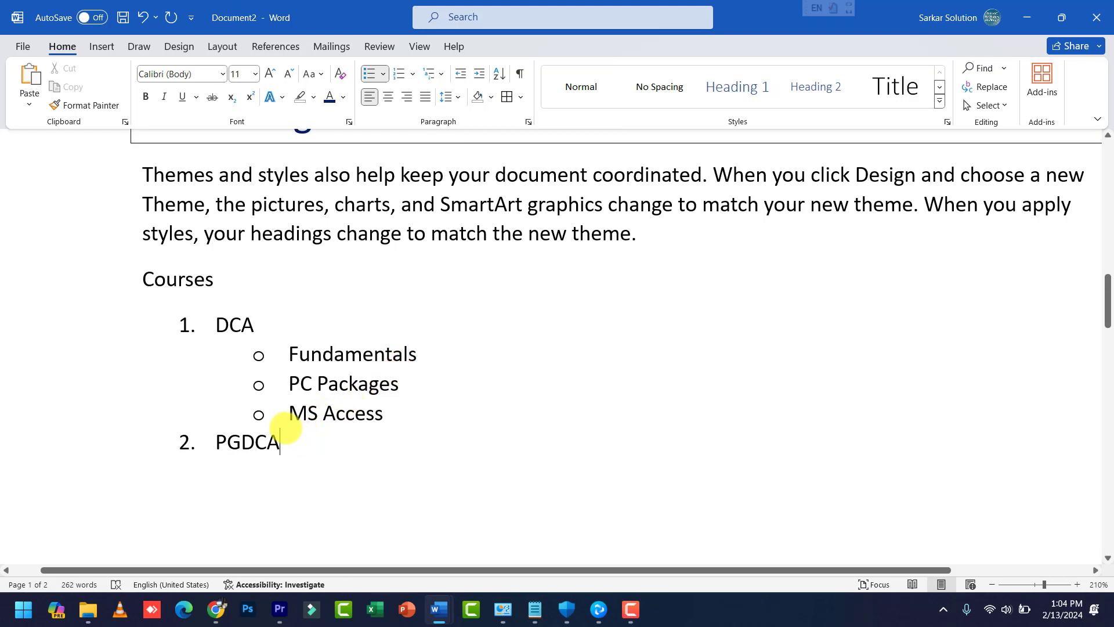
drag(286, 428, 180, 323)
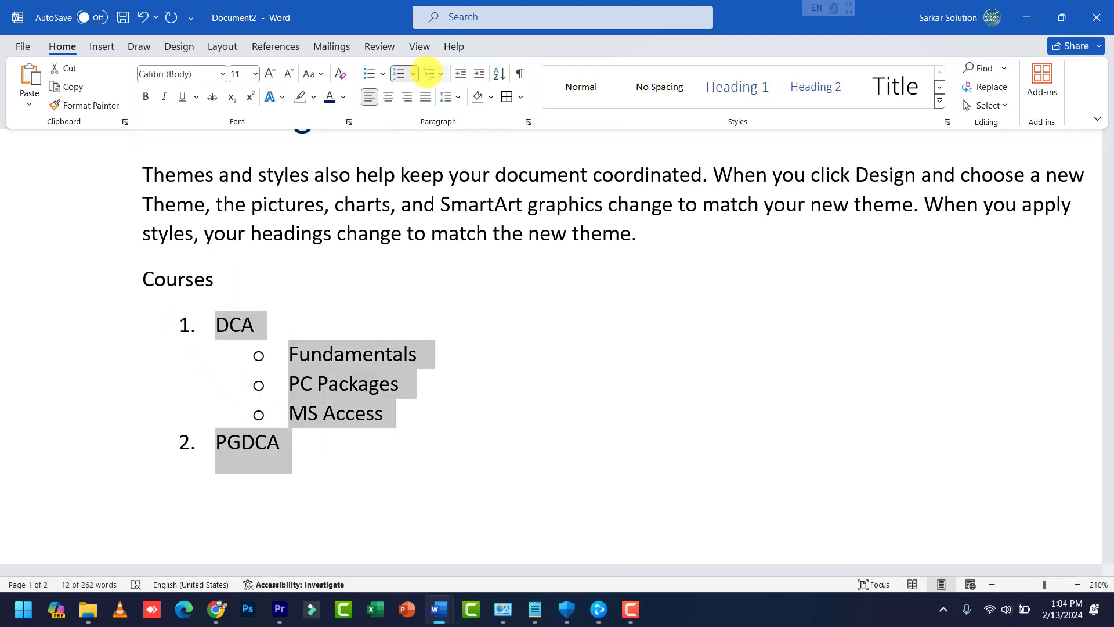
Step: Apply the 1) a) i) multilevel list style and add an empty b) sub-item after Fundamentals
click(440, 74)
click(439, 74)
click(438, 73)
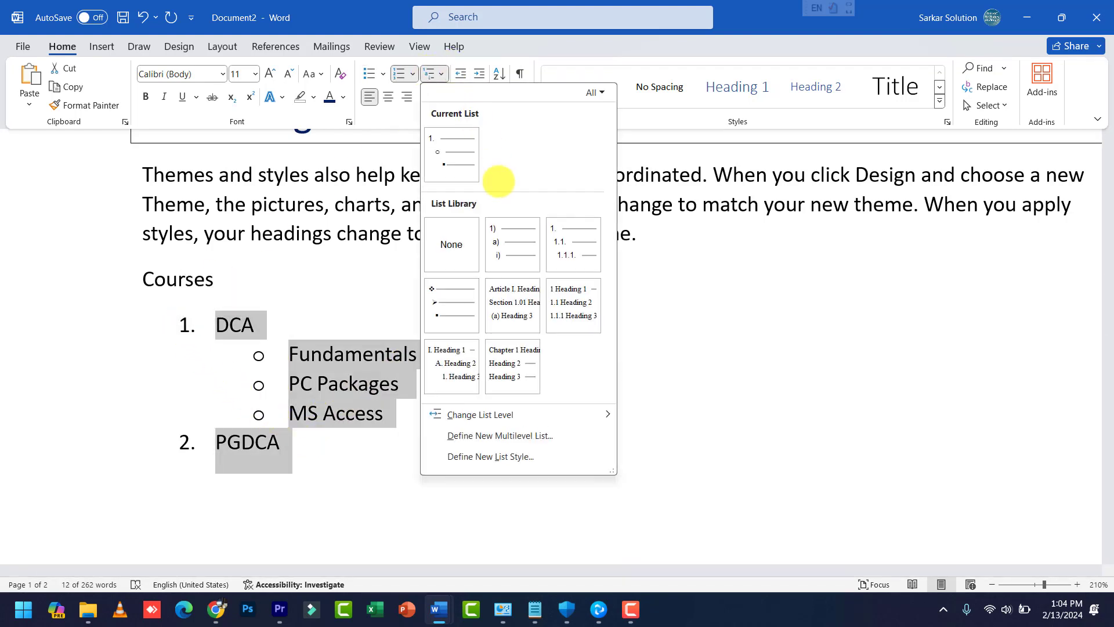
click(505, 249)
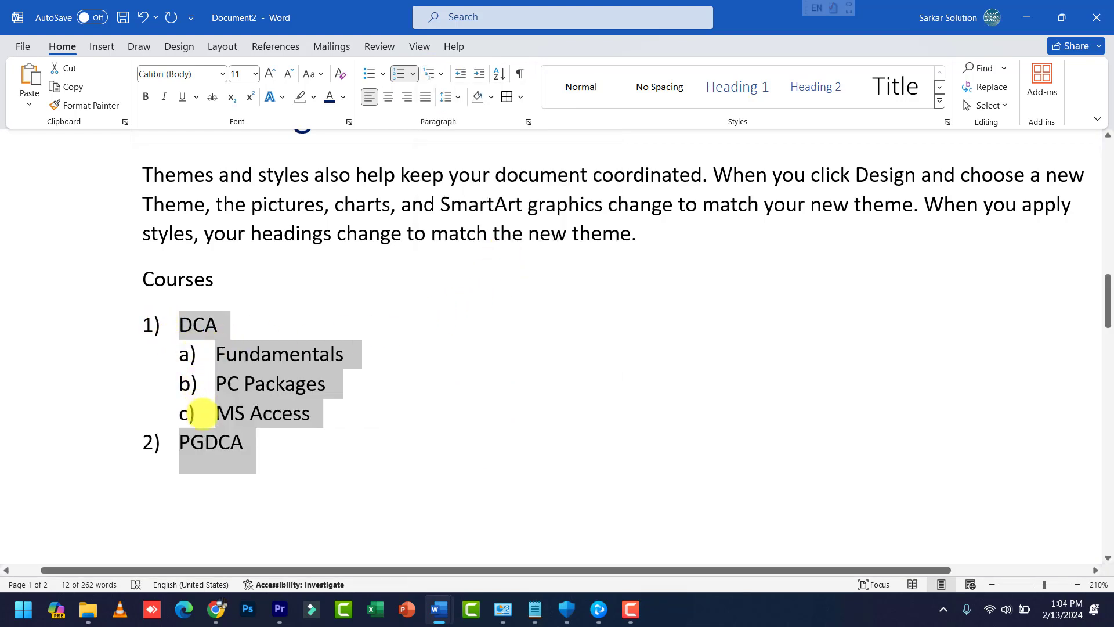
click(374, 366)
key(Return)
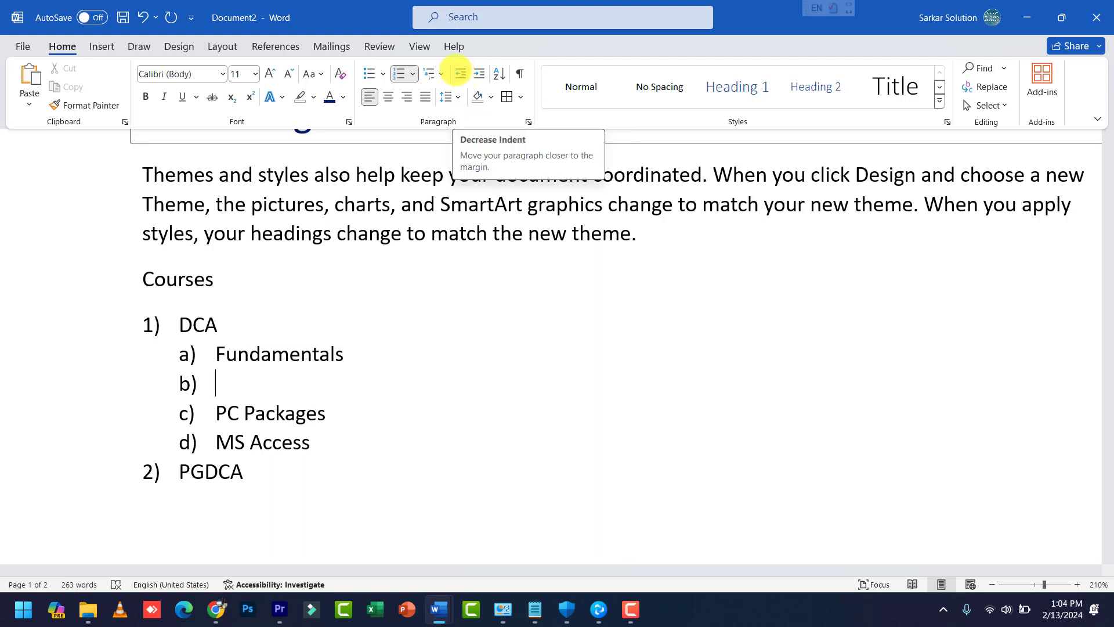
Step: Select the Courses heading and list, then turn on Show/Hide ¶ to display formatting marks
click(472, 352)
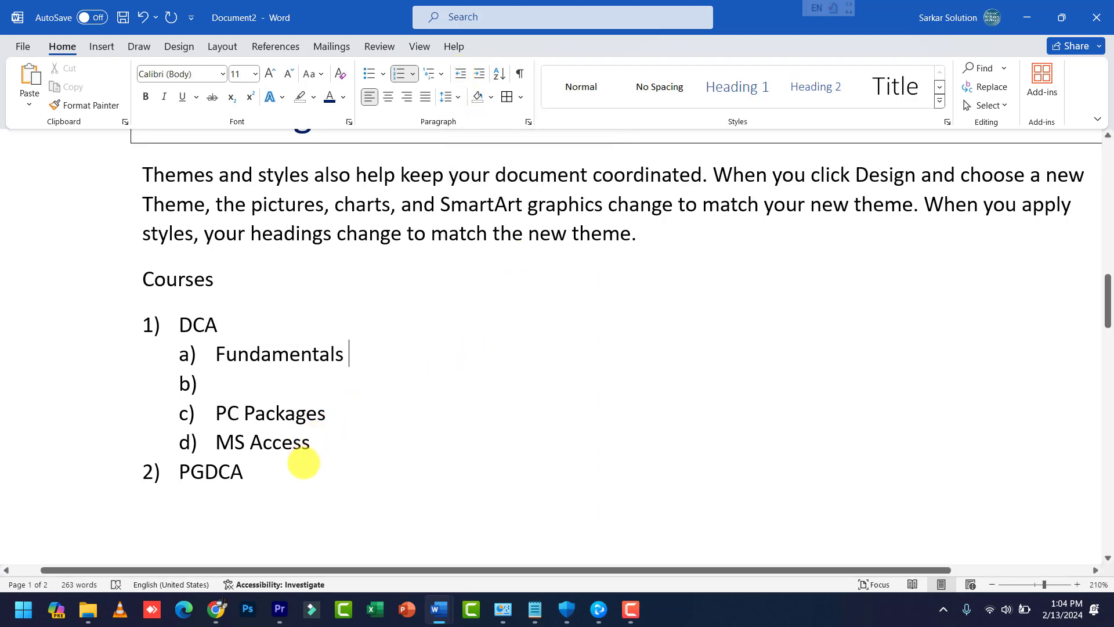
drag(304, 463, 168, 278)
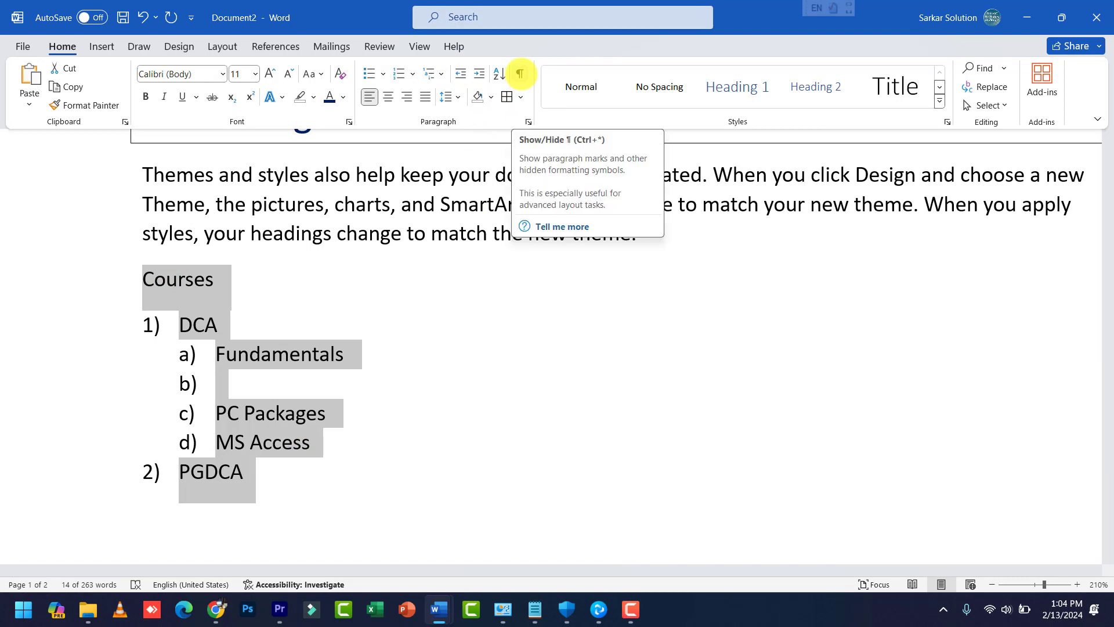
scroll(554, 465, up, 3)
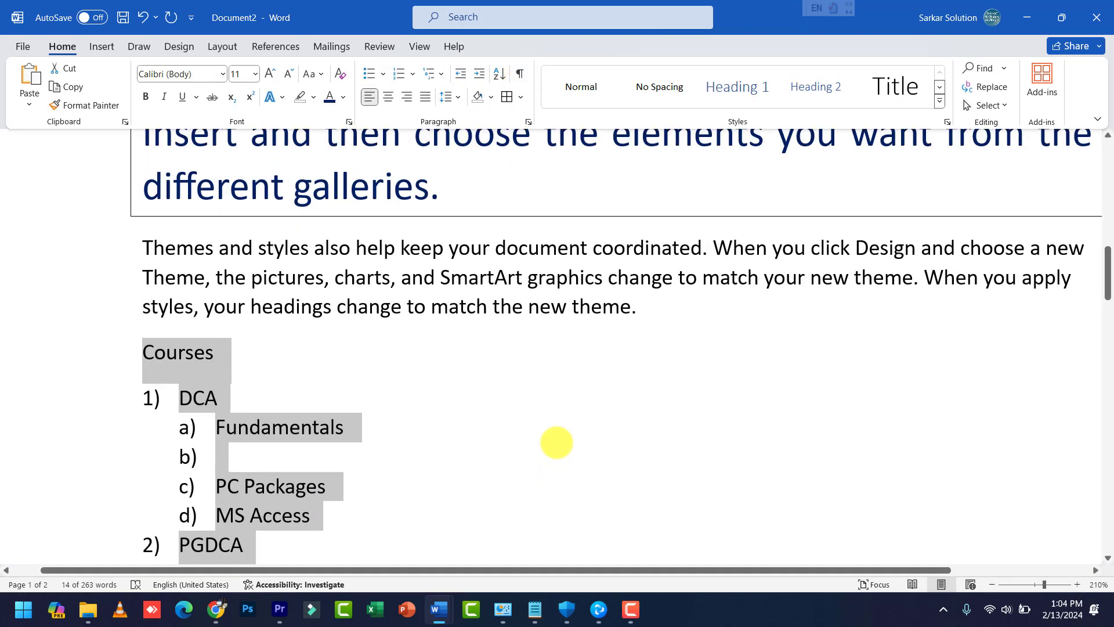
click(519, 72)
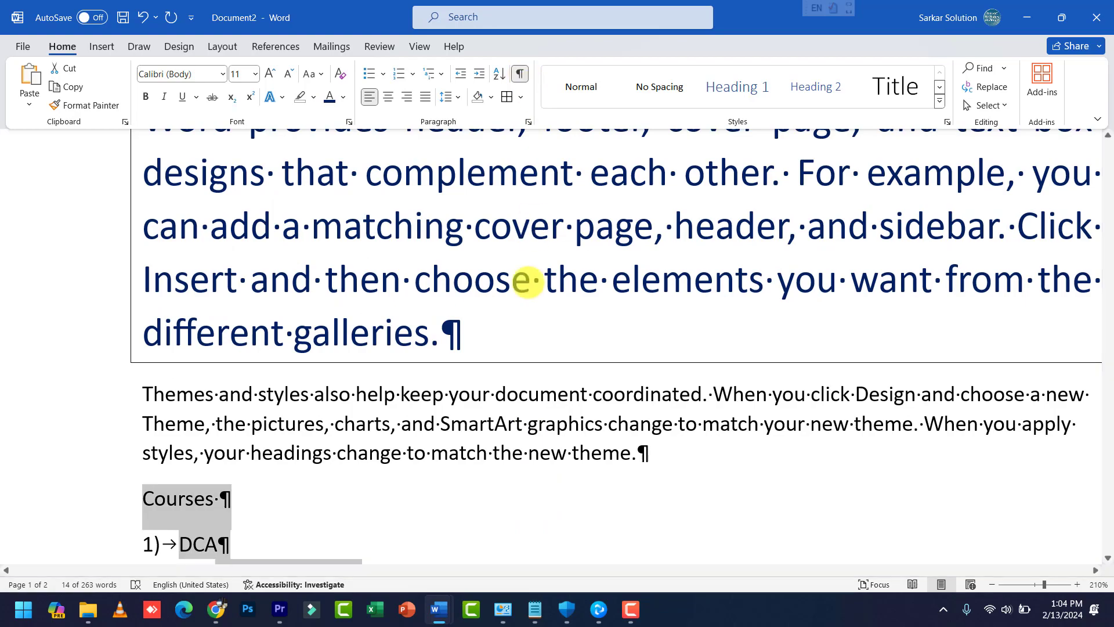